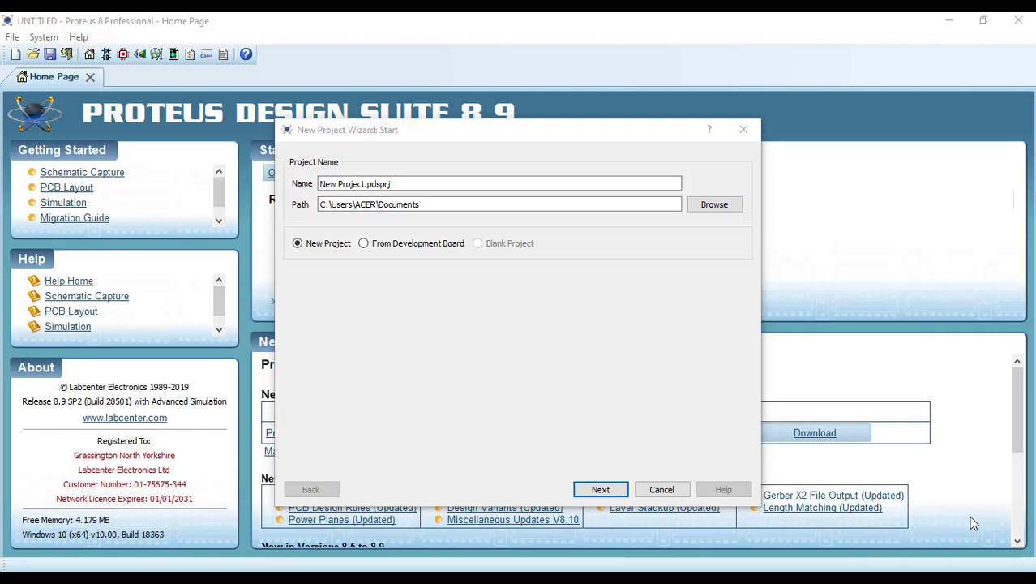
Name the new project "Antrian RS", keeping the .pdsprj extension
click(365, 184)
drag(365, 184, 296, 184)
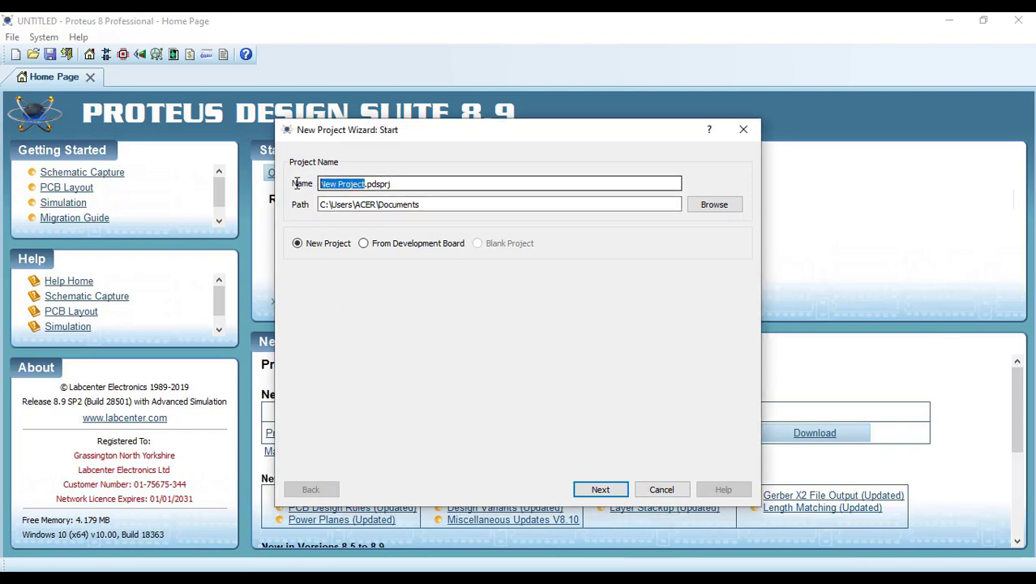
text(A)
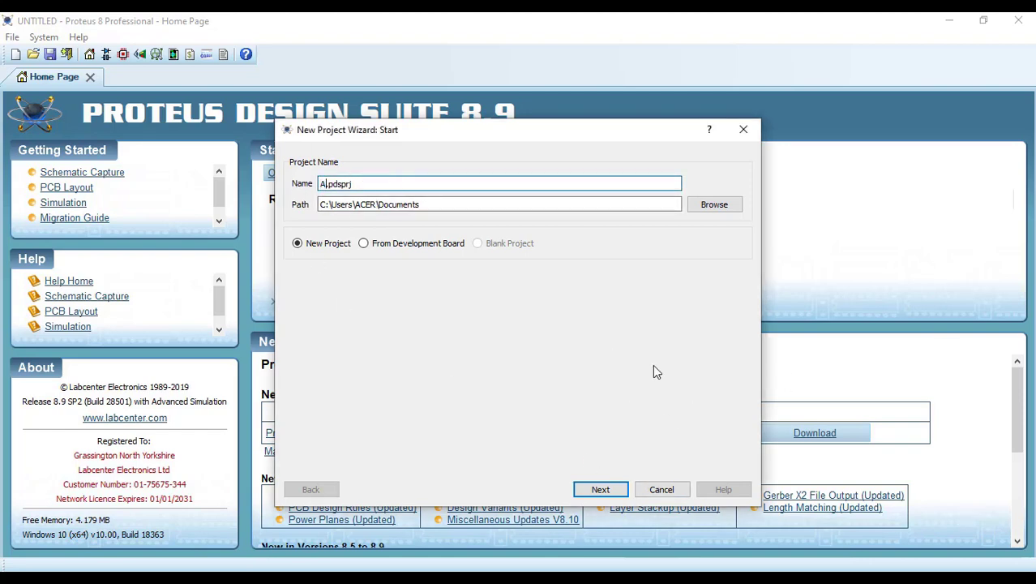
text(nti)
text(ian )
text(RS)
Set the project's save path to D:\ILKOM\Semester II\Lab SD\Proteus
click(714, 206)
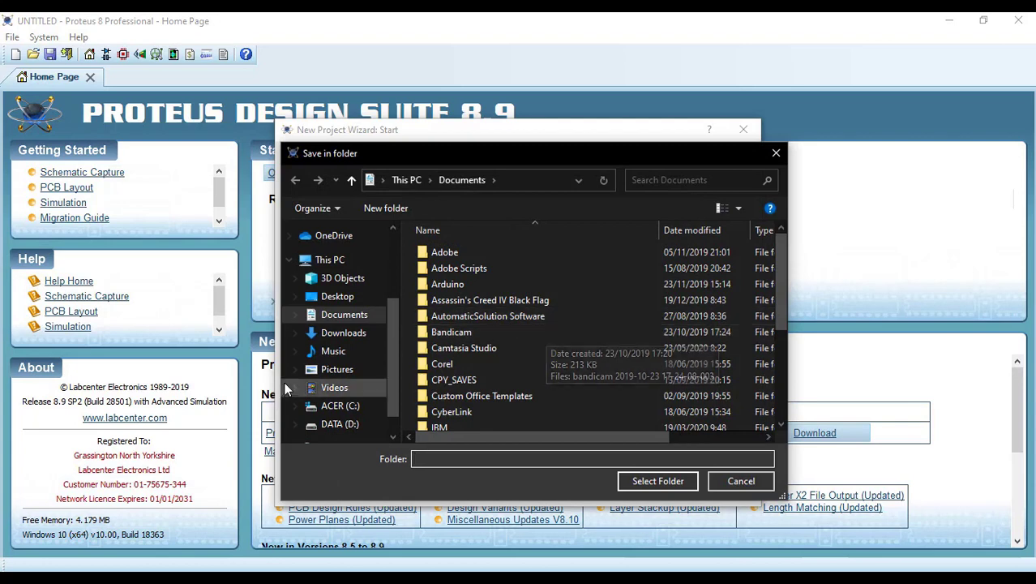
click(334, 424)
scroll(775, 290, down, 2)
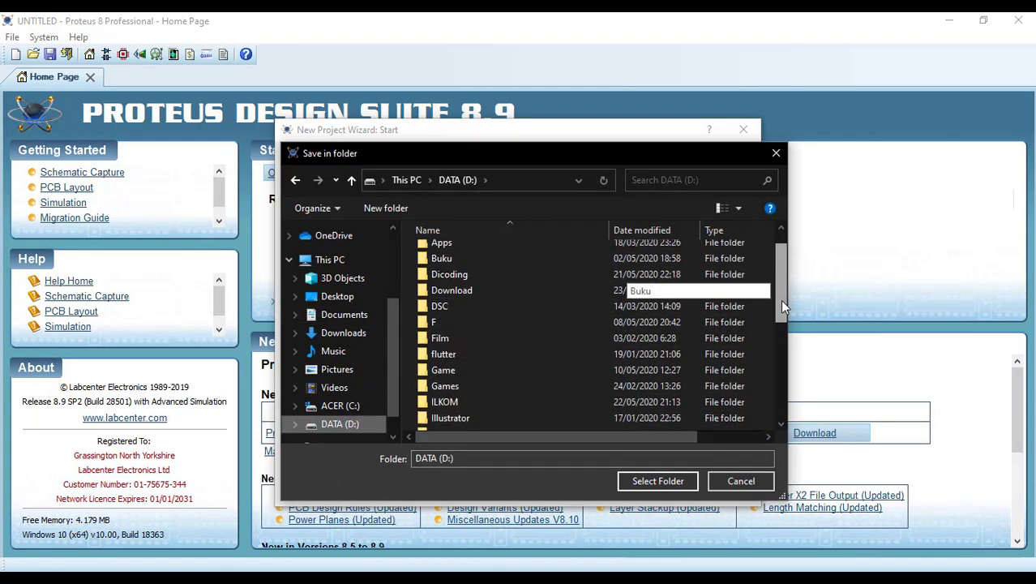
double_click(639, 329)
double_click(498, 316)
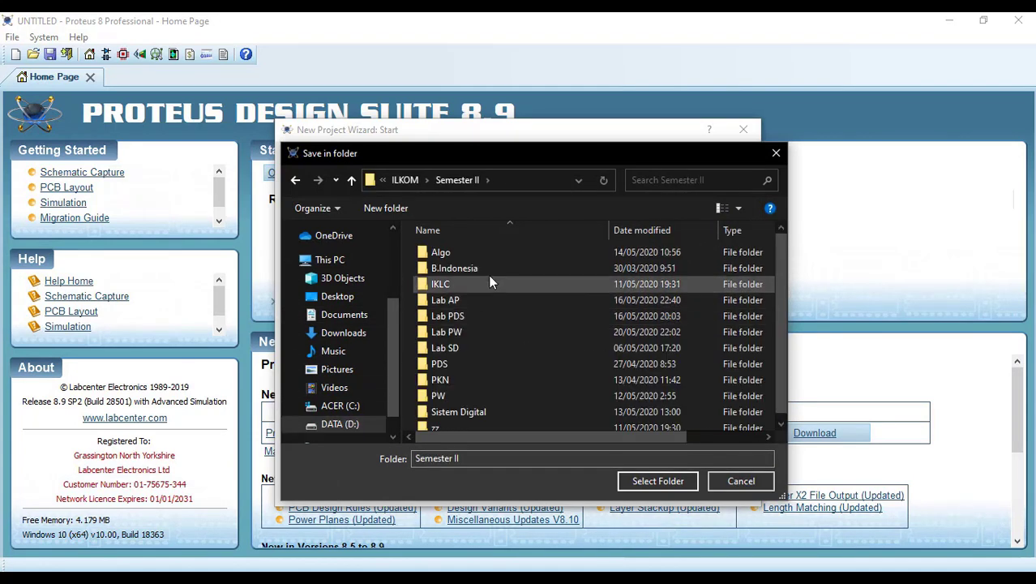
double_click(505, 347)
double_click(466, 280)
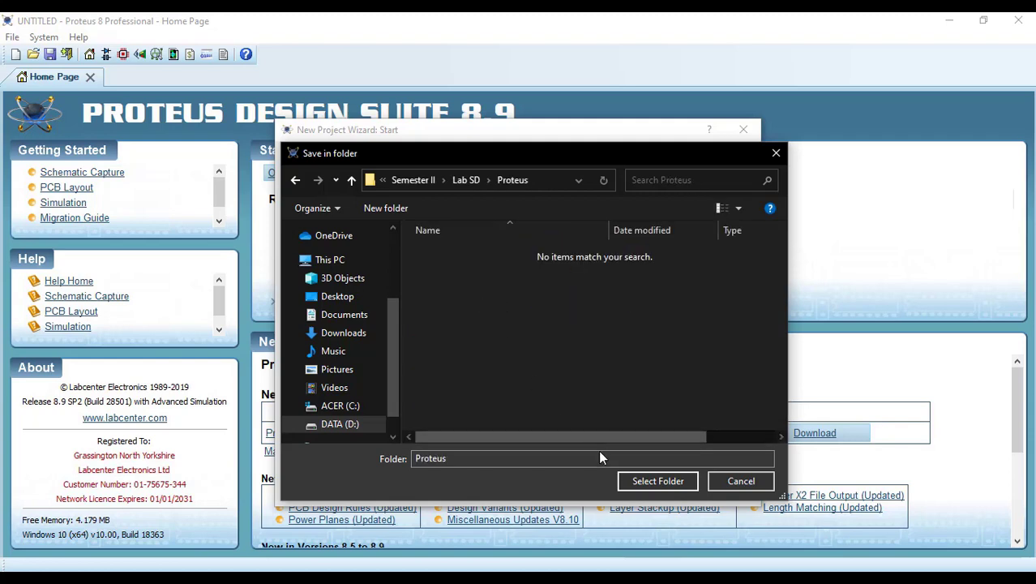
click(652, 480)
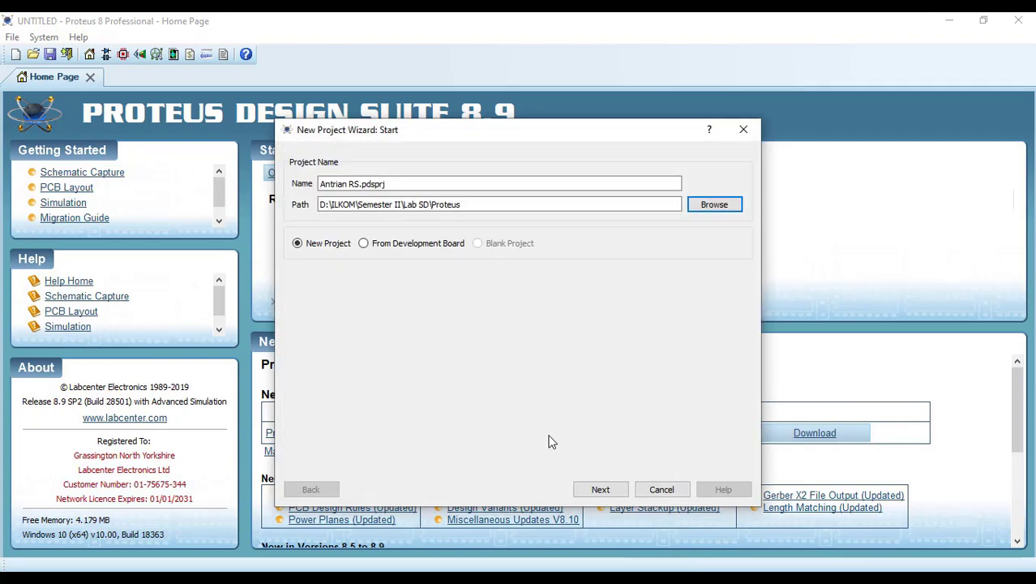
Create the project with the Portrait A3 schematic template, without a PCB layout or firmware project
click(600, 488)
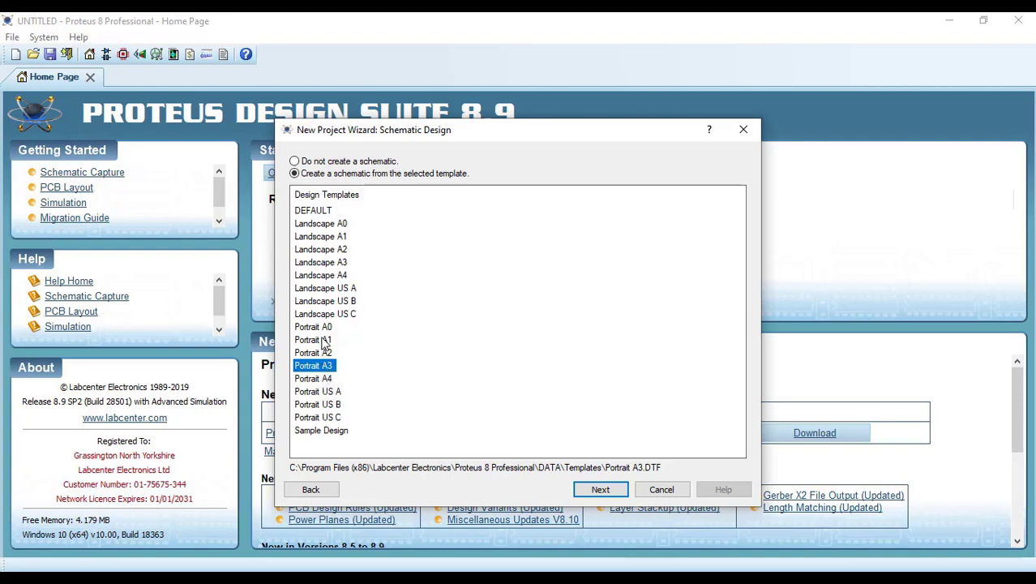
click(327, 380)
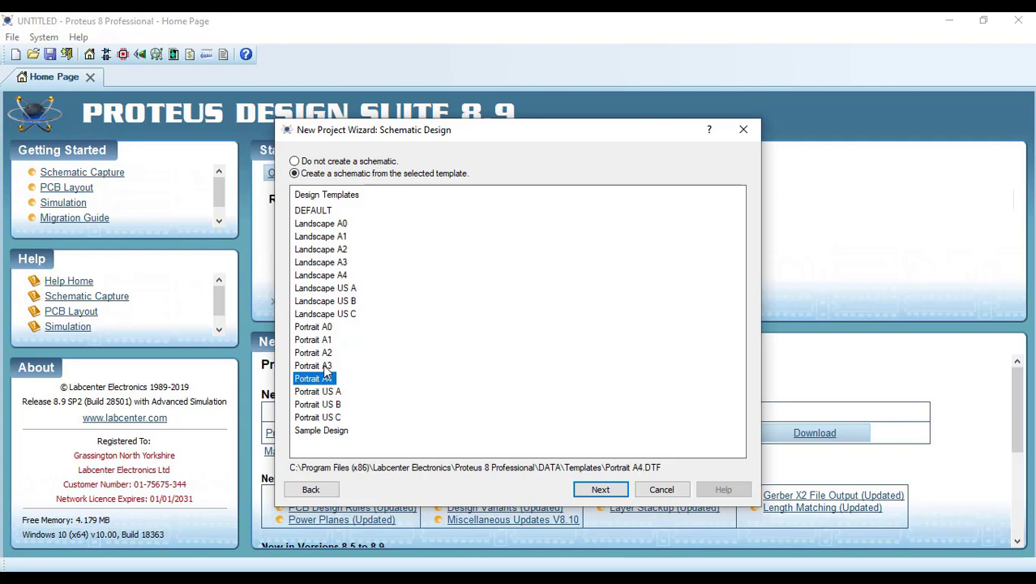
click(325, 366)
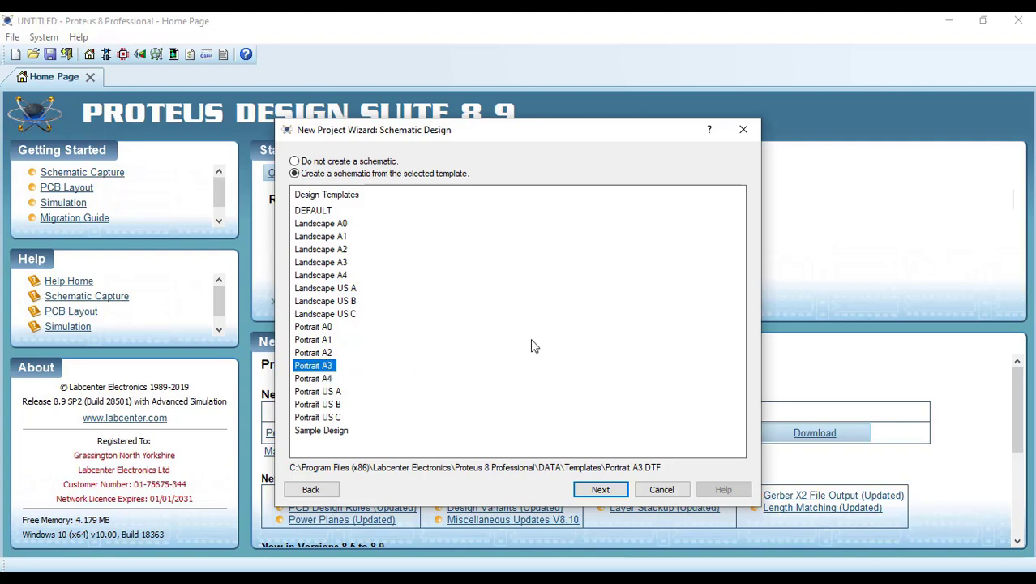
click(598, 488)
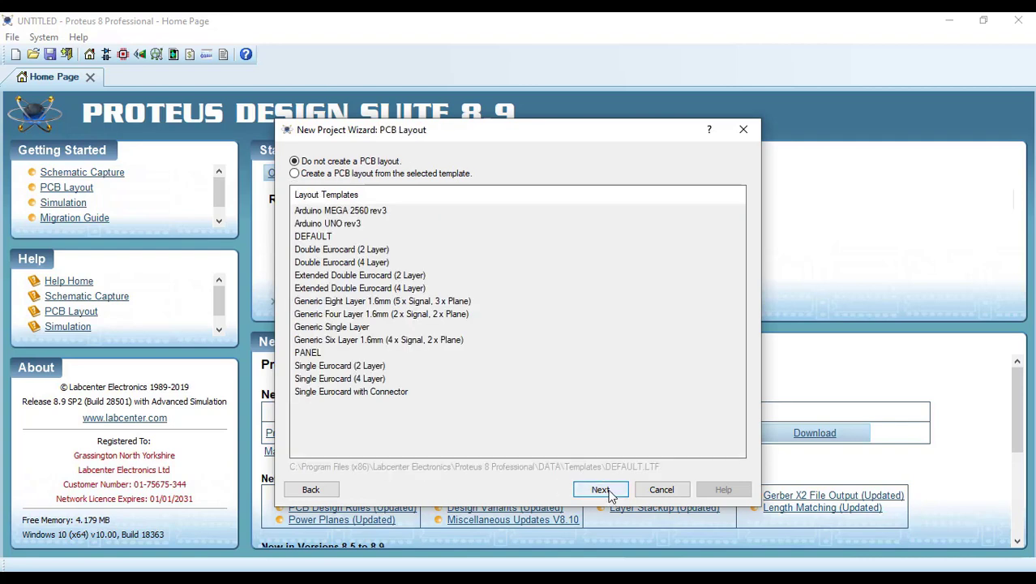
click(598, 492)
click(604, 490)
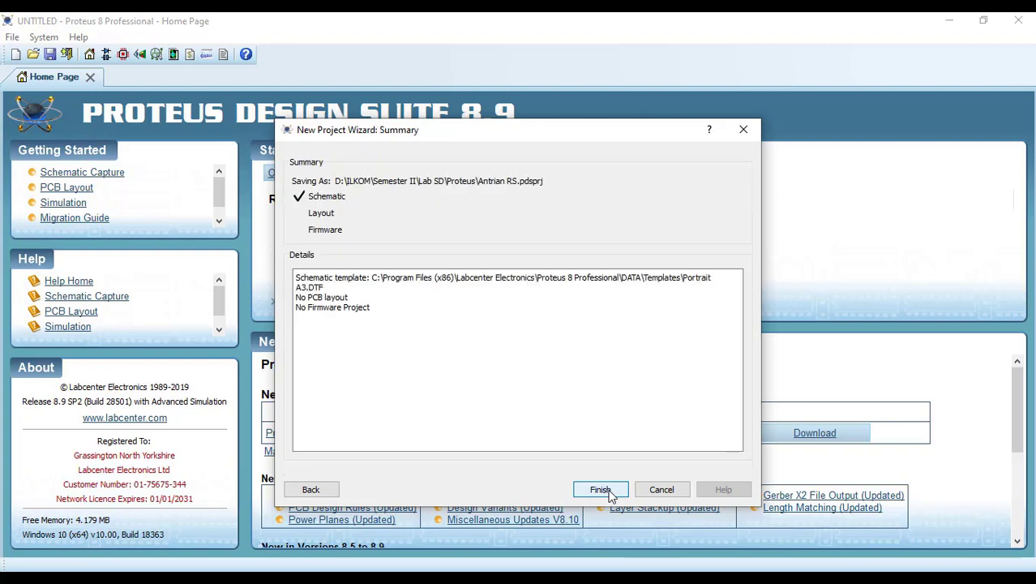
click(604, 491)
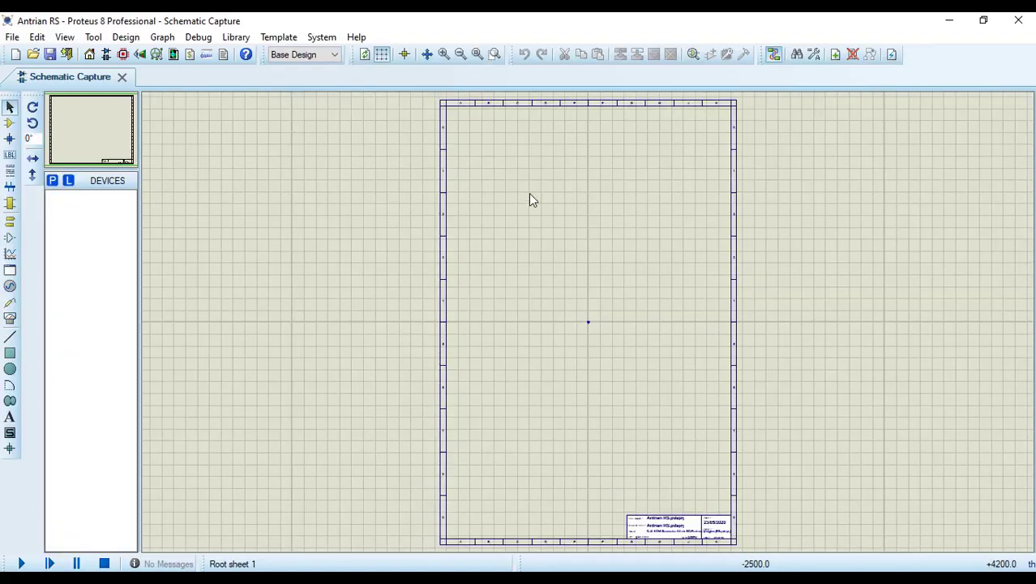
Search the device library for "button" and add BUTTON-CUSTOM from the ACTIVE library to the device list
drag(574, 177, 557, 107)
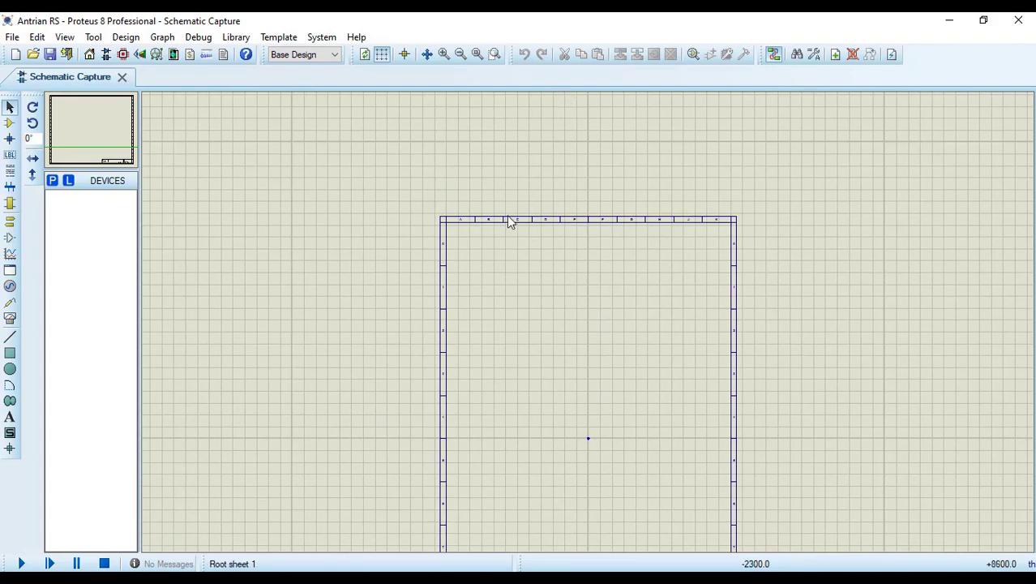
scroll(460, 253, up, 1)
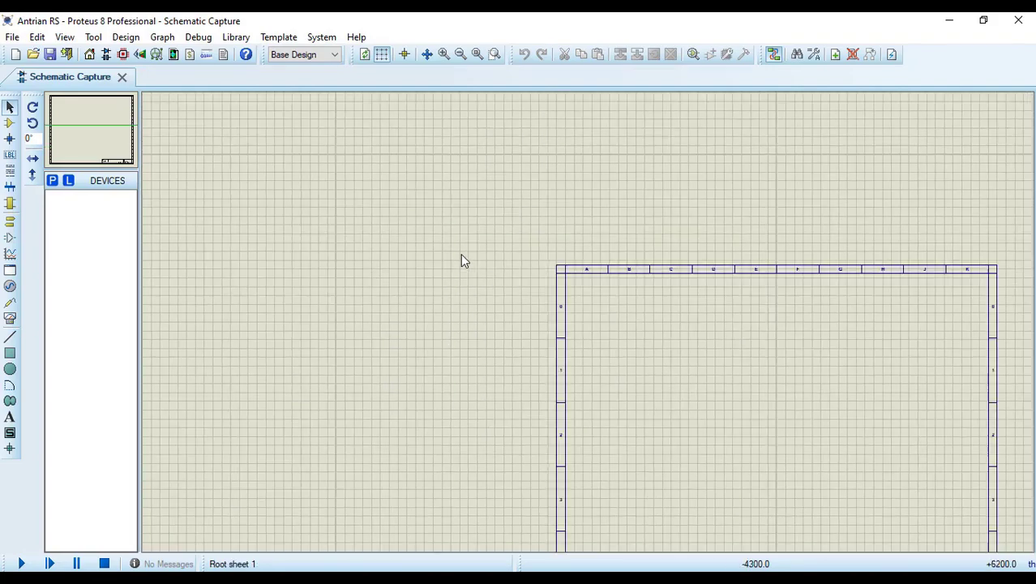
scroll(591, 328, up, 1)
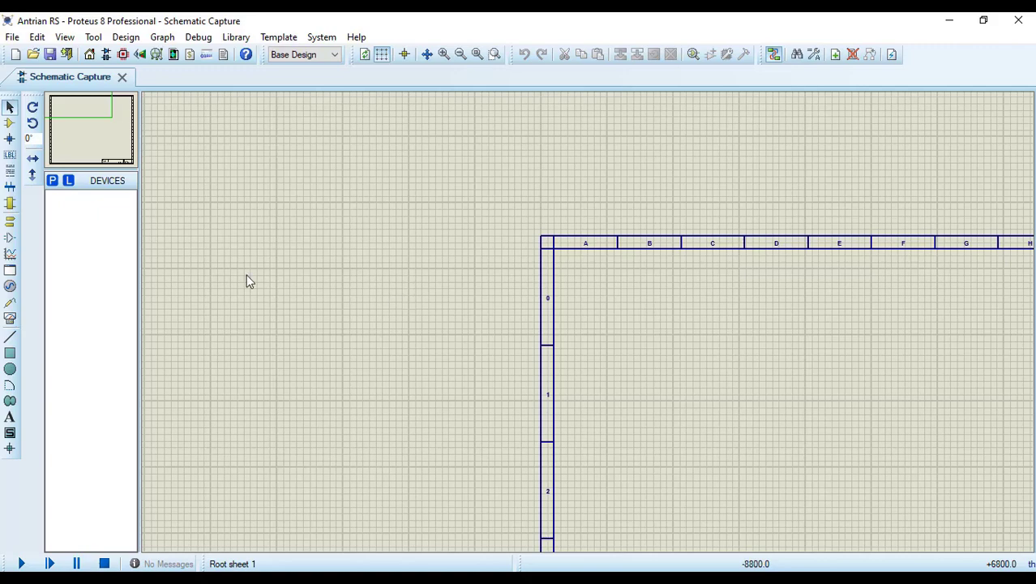
click(53, 182)
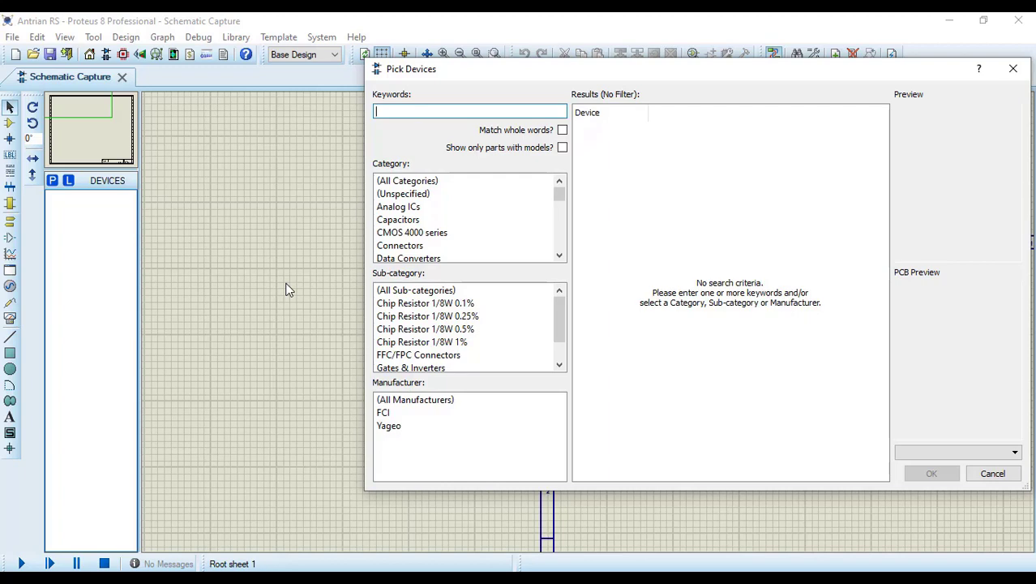
text(utton)
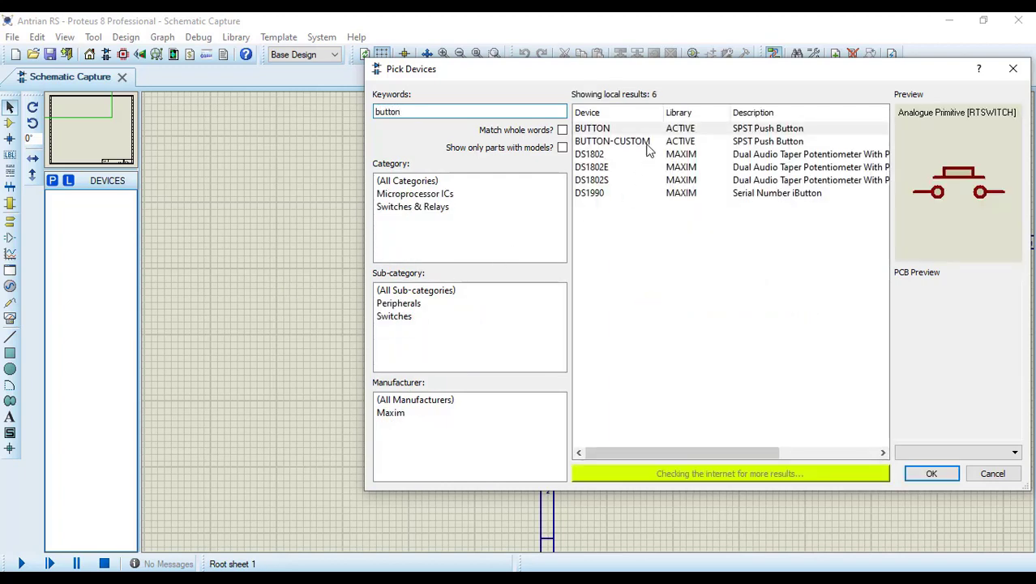
click(668, 130)
click(671, 140)
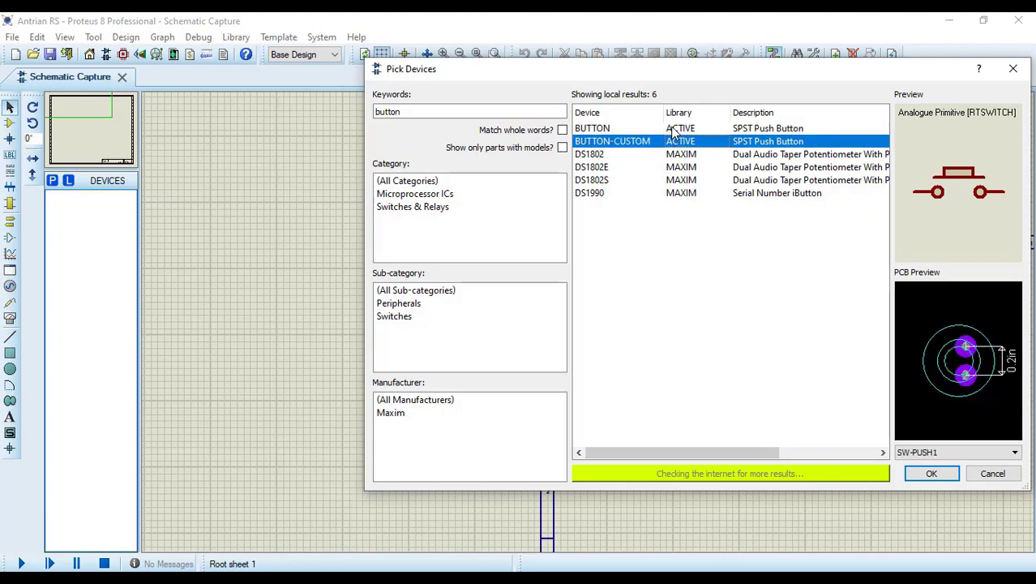
click(680, 143)
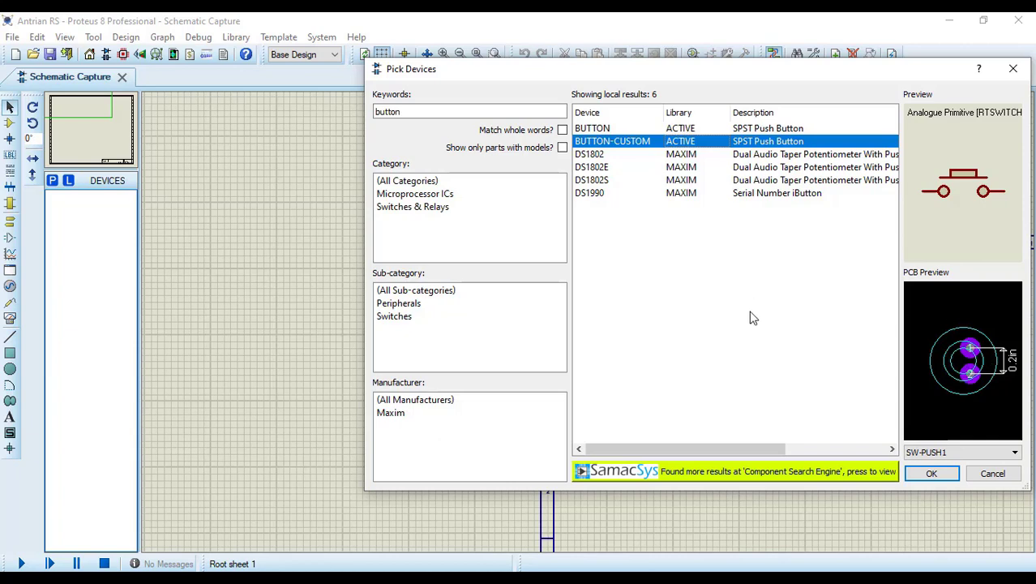
double_click(695, 142)
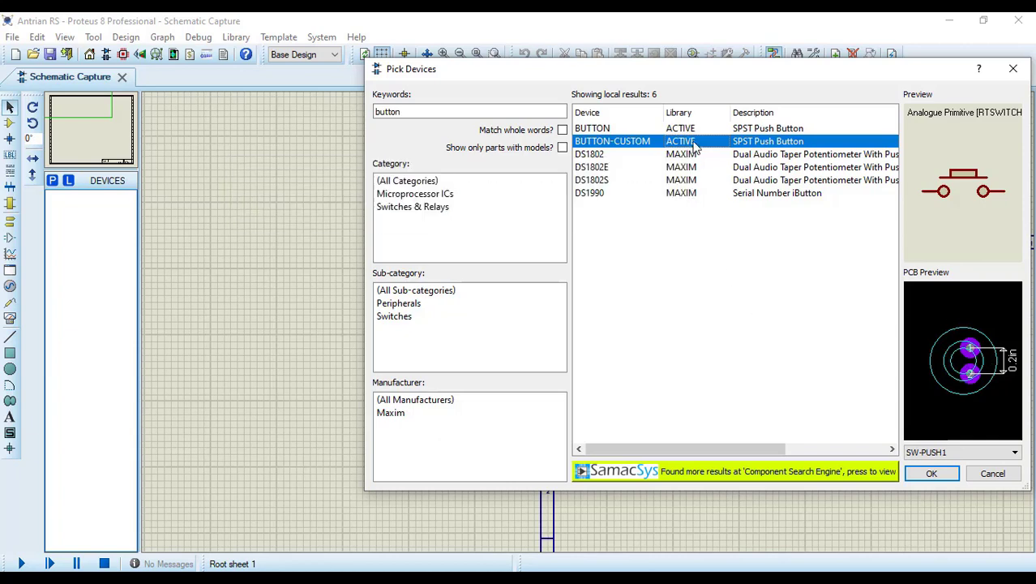
Find the animated green LED with the keyword "led-gree" and add LED-GREEN to the device list
double_click(442, 111)
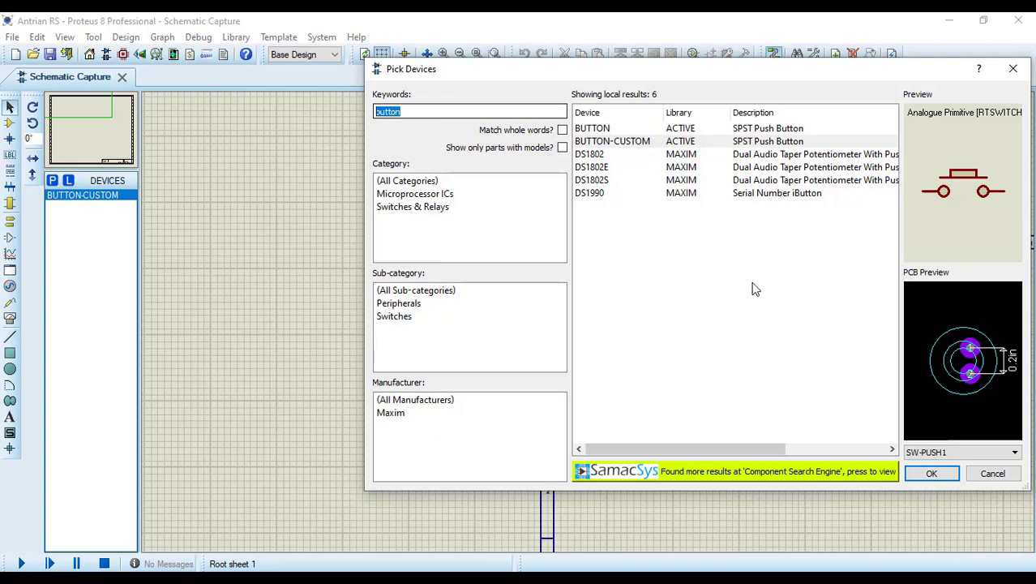
text(led-)
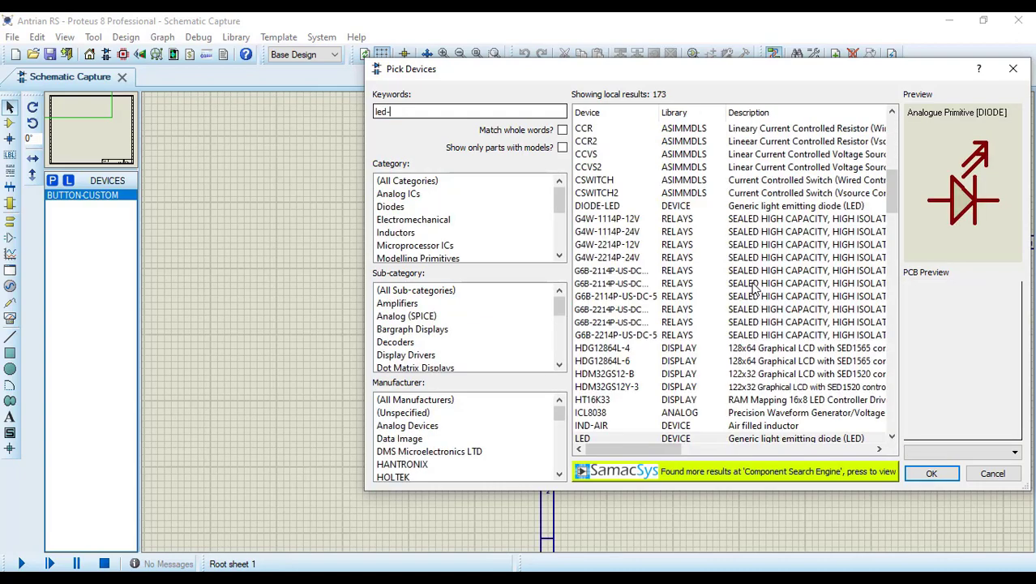
text(gree)
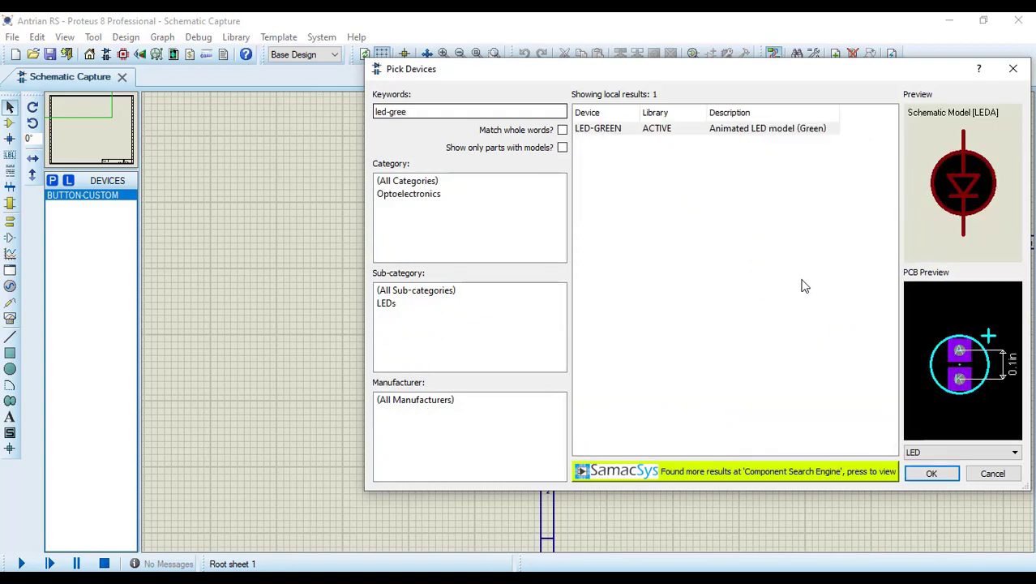
click(726, 132)
click(421, 114)
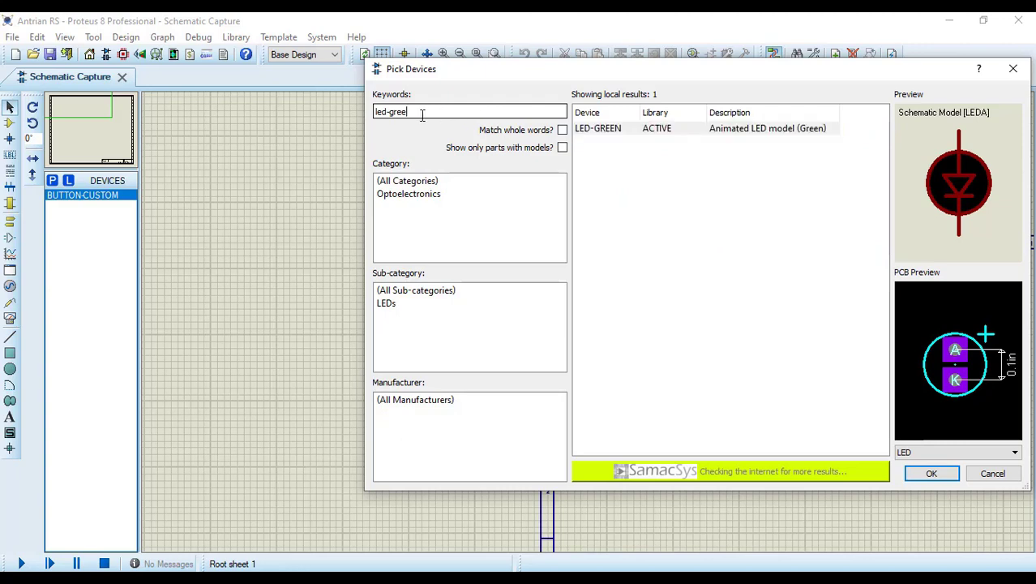
double_click(631, 129)
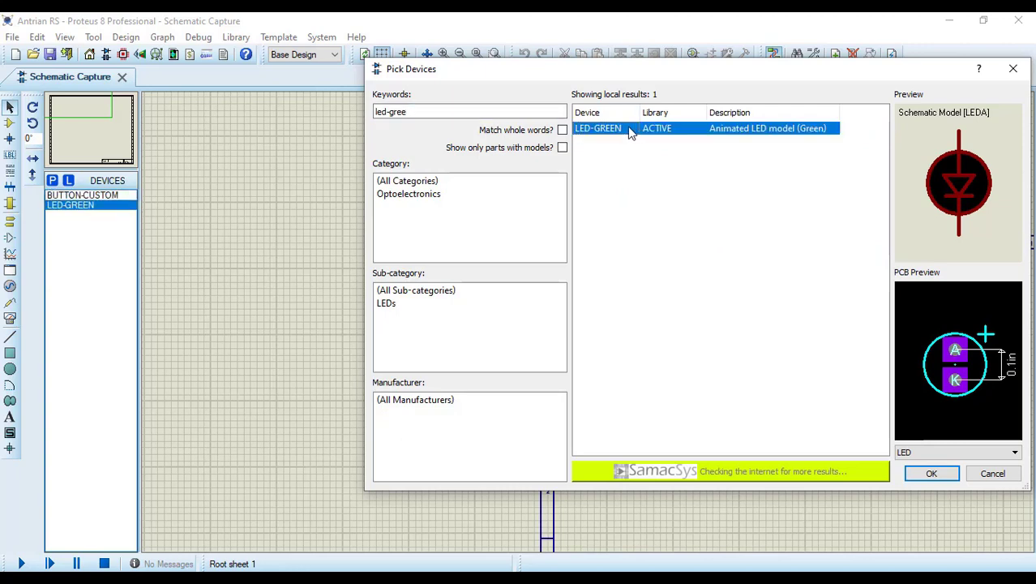
Search for "led-red" and add the animated LED-RED model to the device list
double_click(401, 111)
text(r)
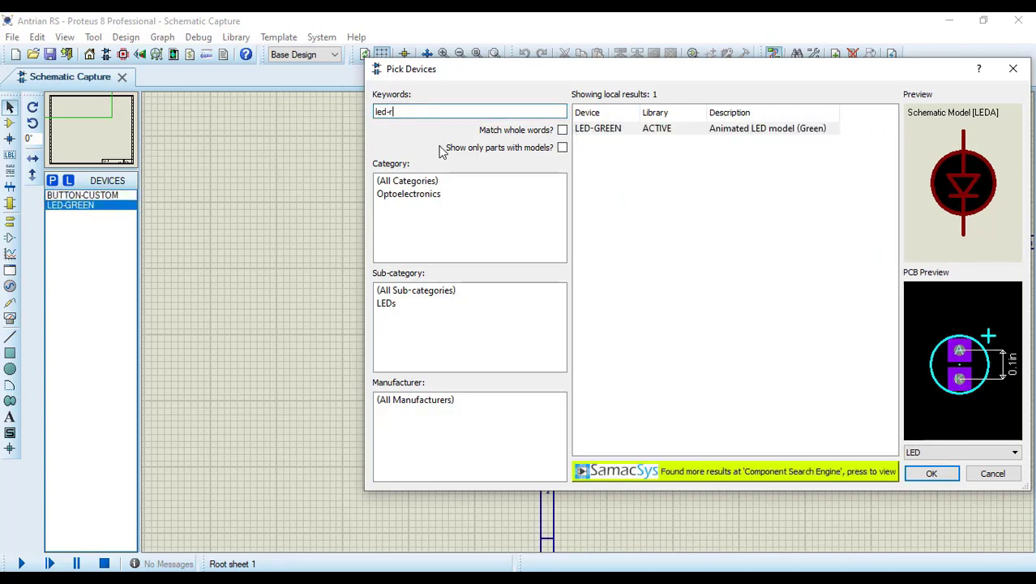
text(ed)
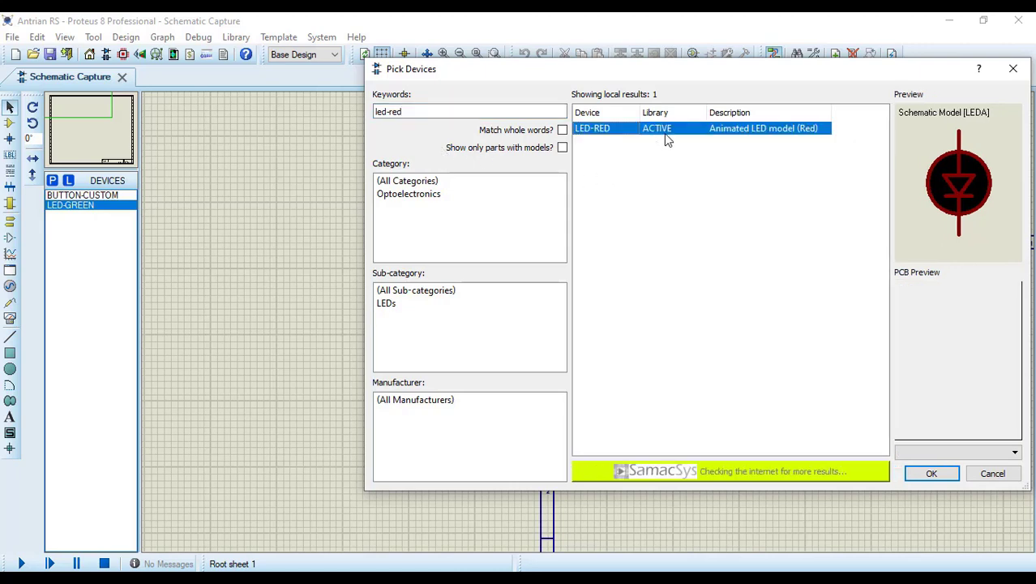
double_click(664, 130)
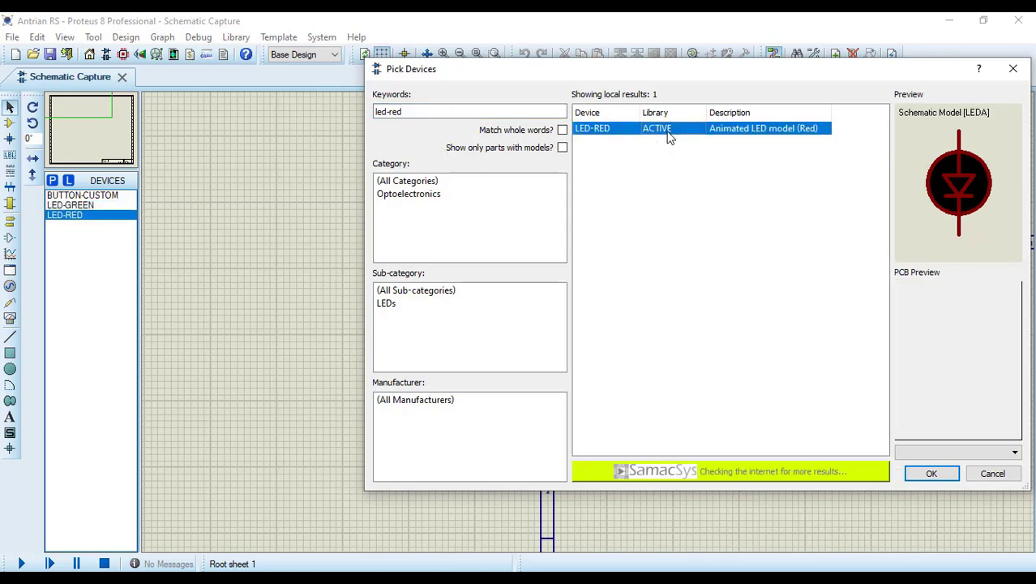
Search for "resistor" and add the analog primitive RESISTOR from the ASIMMDLS library to the device list
triple_click(412, 112)
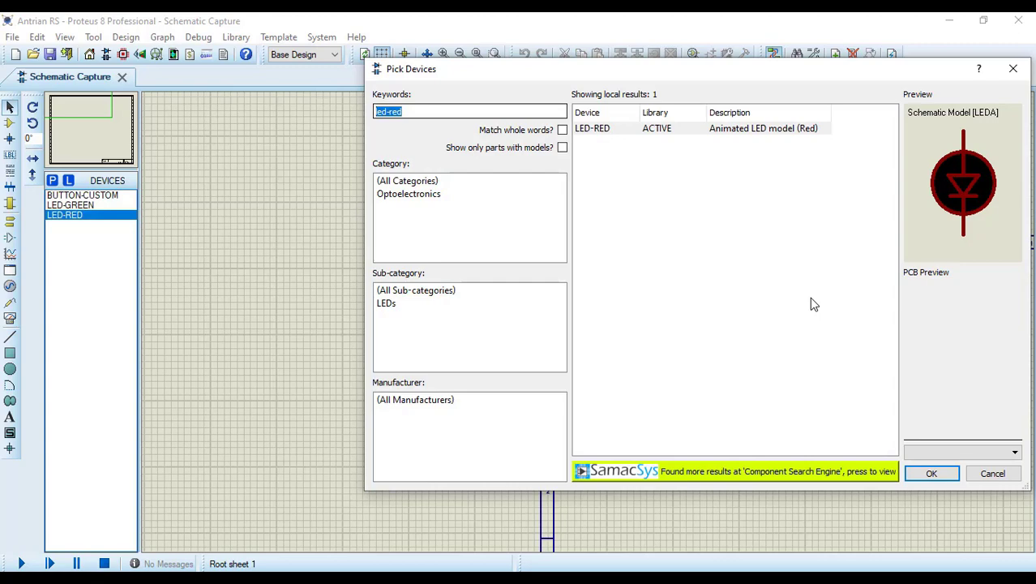
text(resistor)
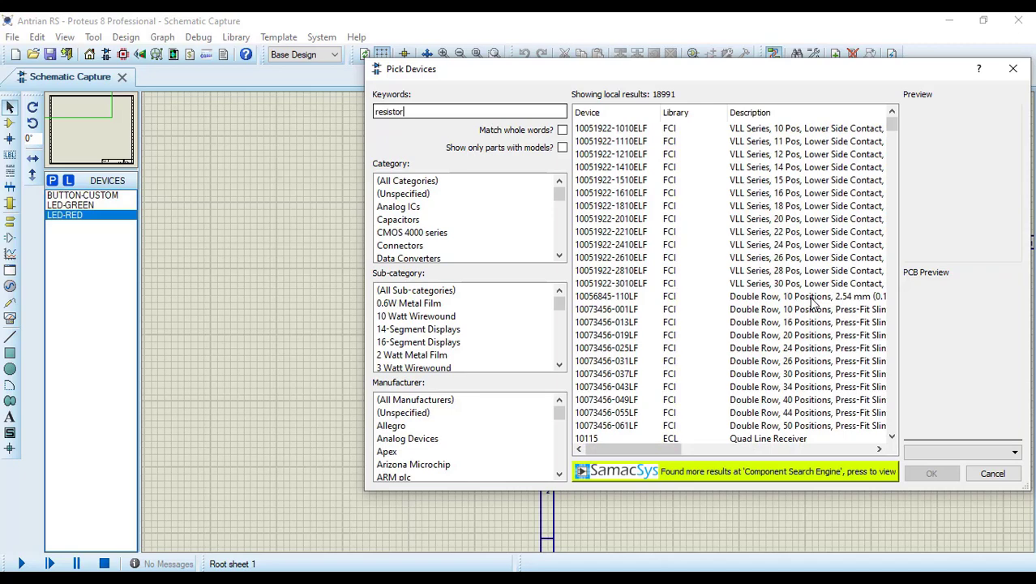
scroll(668, 282, down, 5)
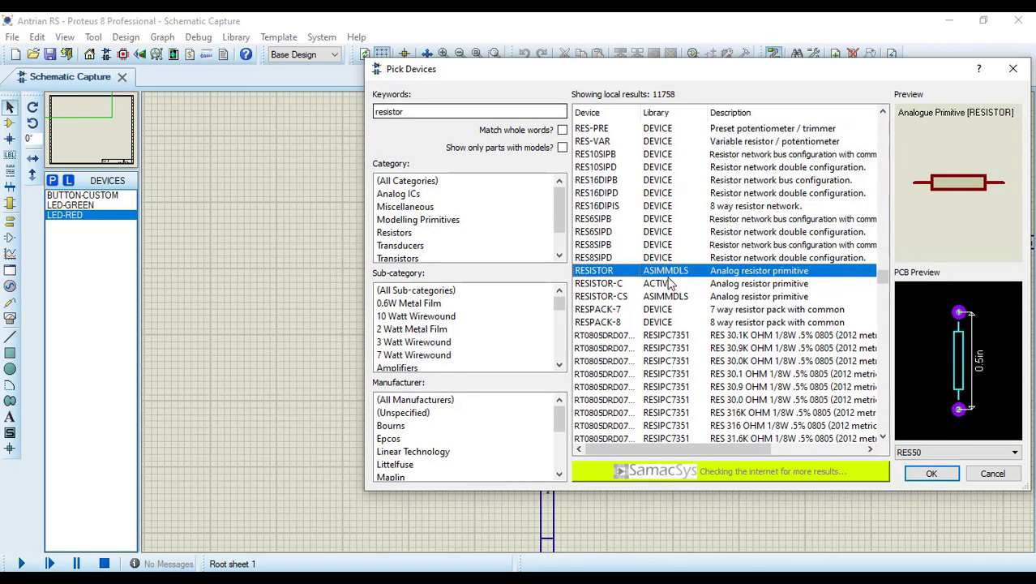
double_click(689, 279)
Search for "7432" and add the 7432 OR gate from the 74STD library to the device list
double_click(414, 114)
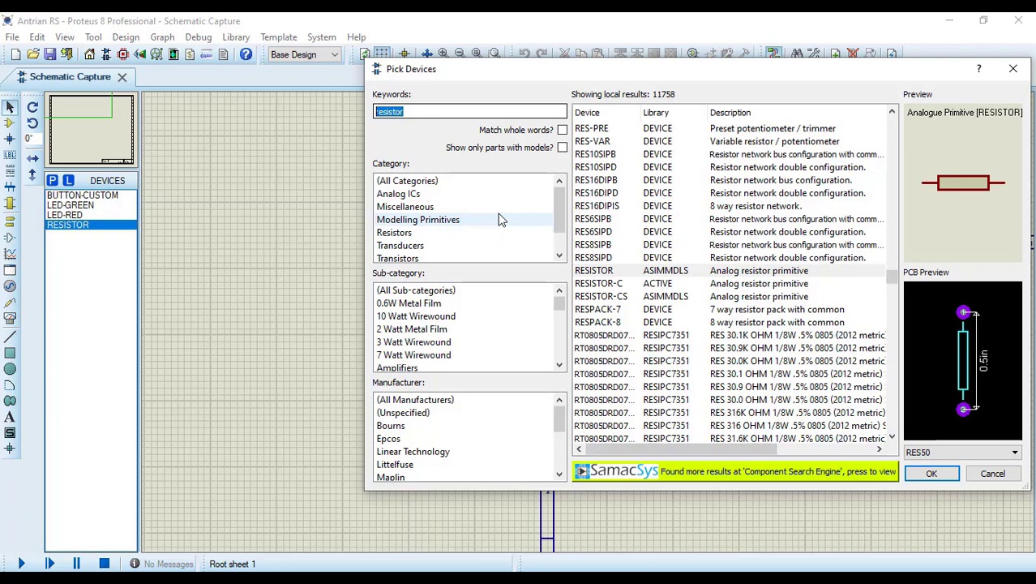
text(7432)
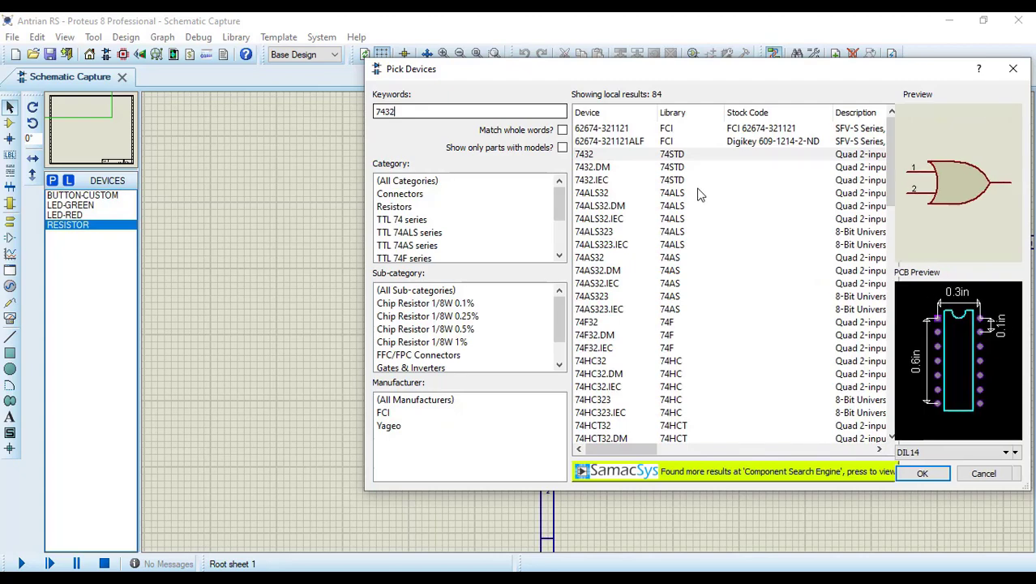
double_click(679, 155)
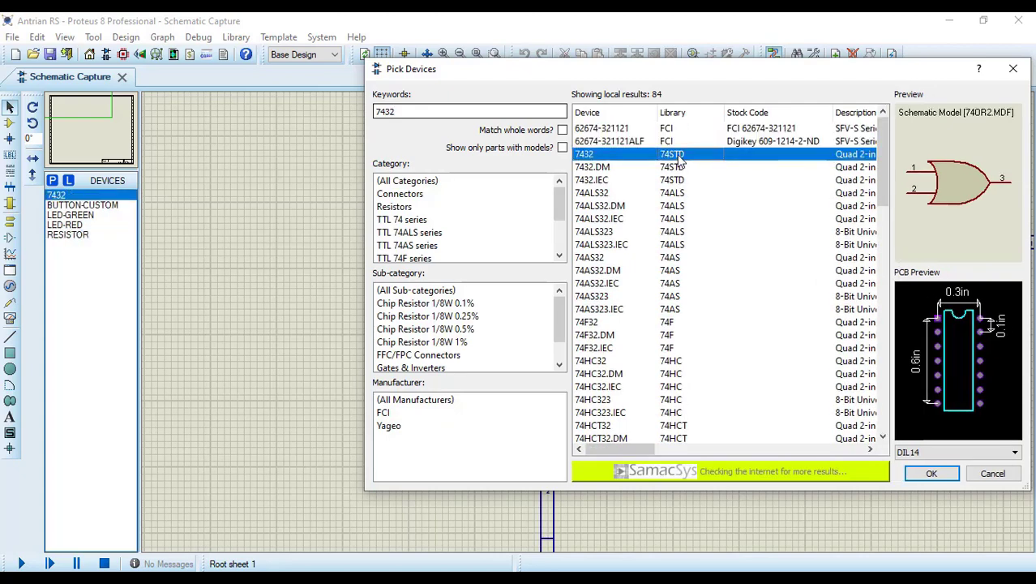
Place three 7432 OR gates in a vertical column beneath sheet column D
click(928, 475)
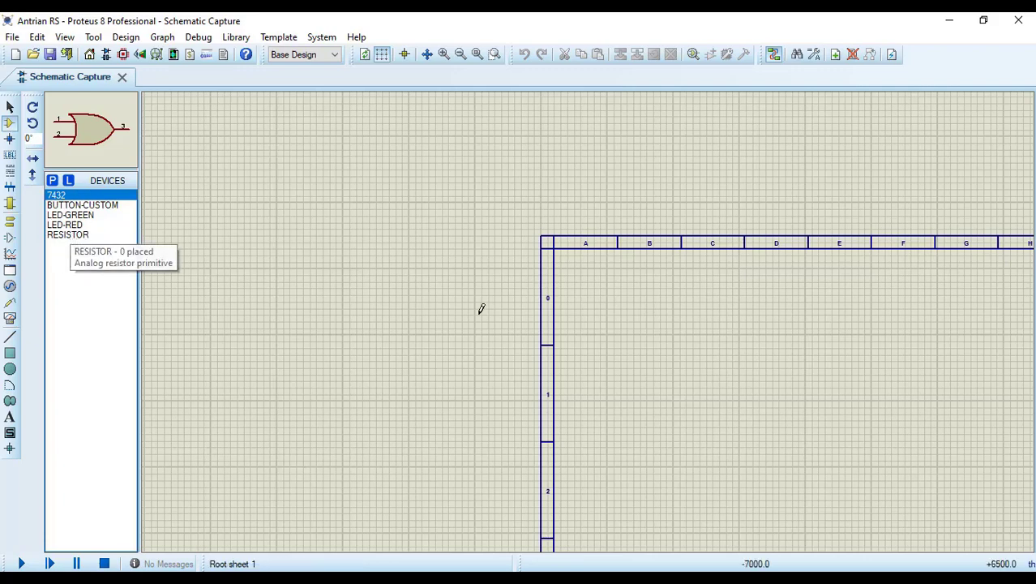
drag(864, 460, 1005, 535)
drag(659, 481, 659, 553)
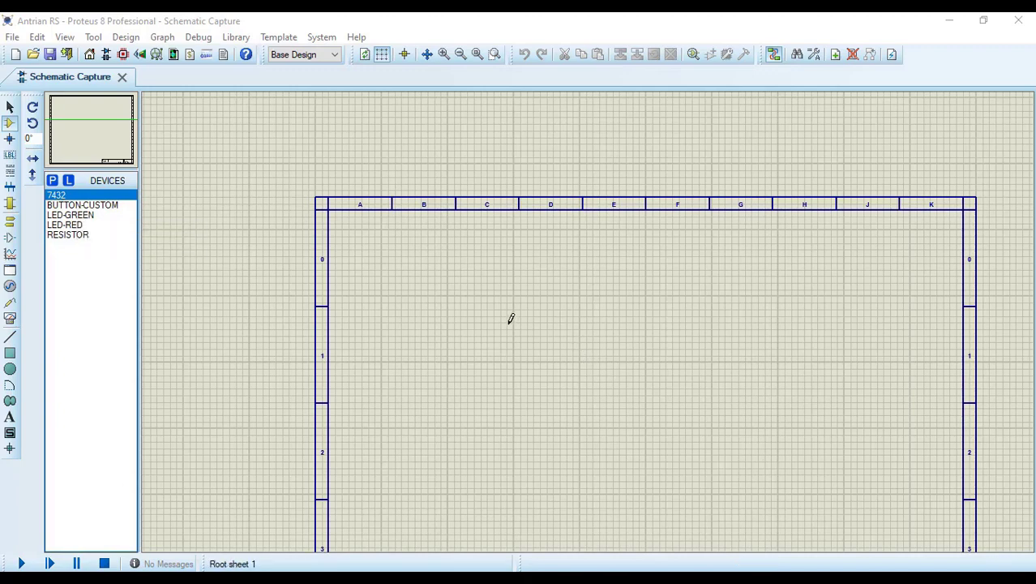
scroll(509, 317, up, 1)
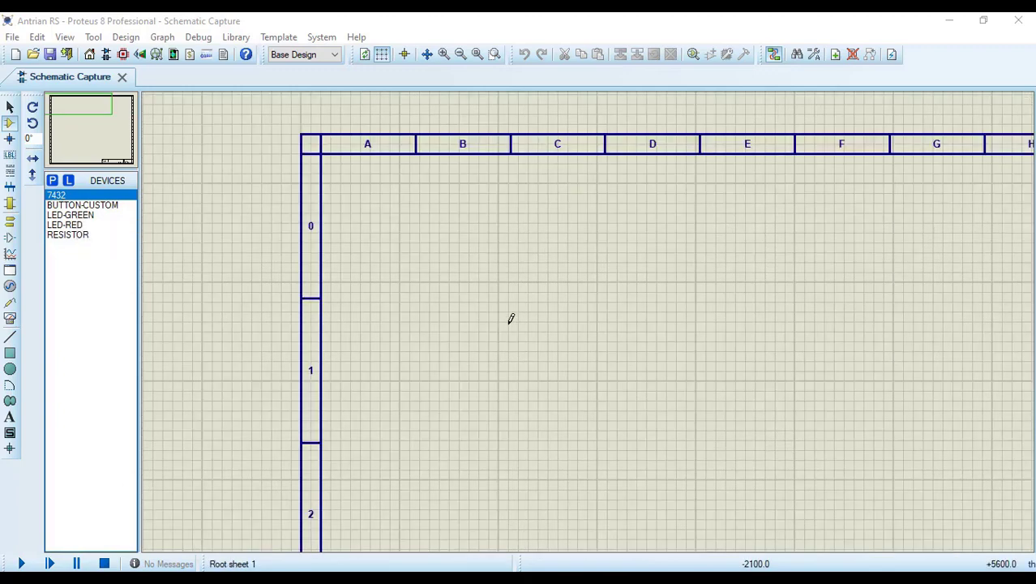
click(79, 196)
click(651, 278)
click(651, 278)
click(651, 379)
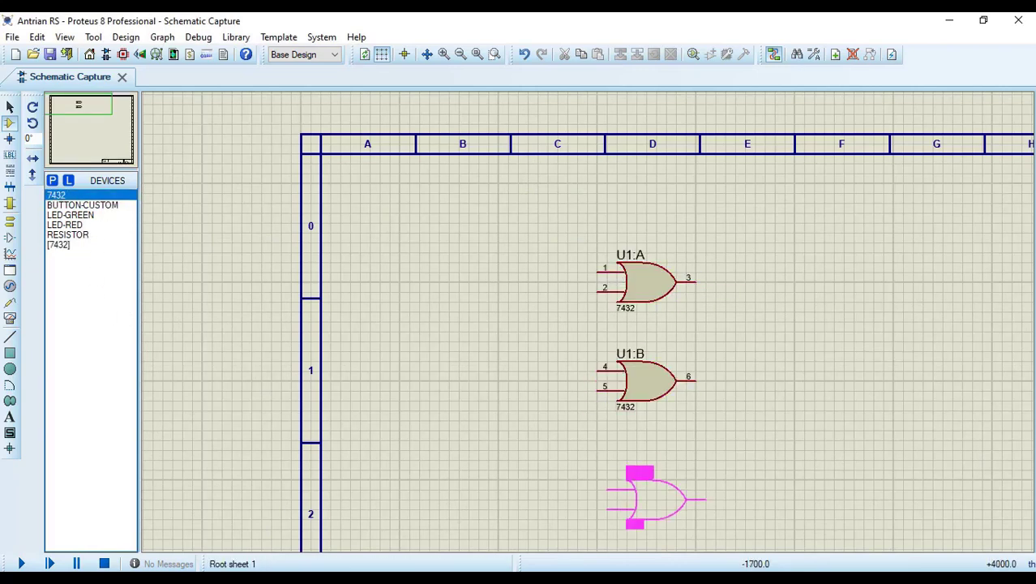
click(651, 479)
Place a resistor beside the topmost OR gate's inputs and a green LED rotated 90° just below it
click(67, 234)
click(507, 289)
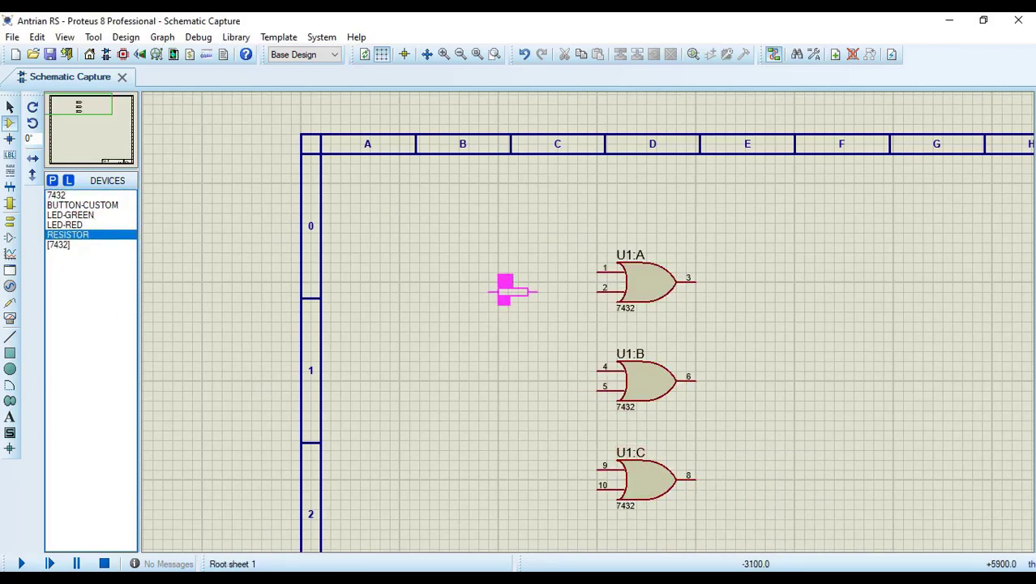
click(507, 288)
click(71, 215)
click(506, 331)
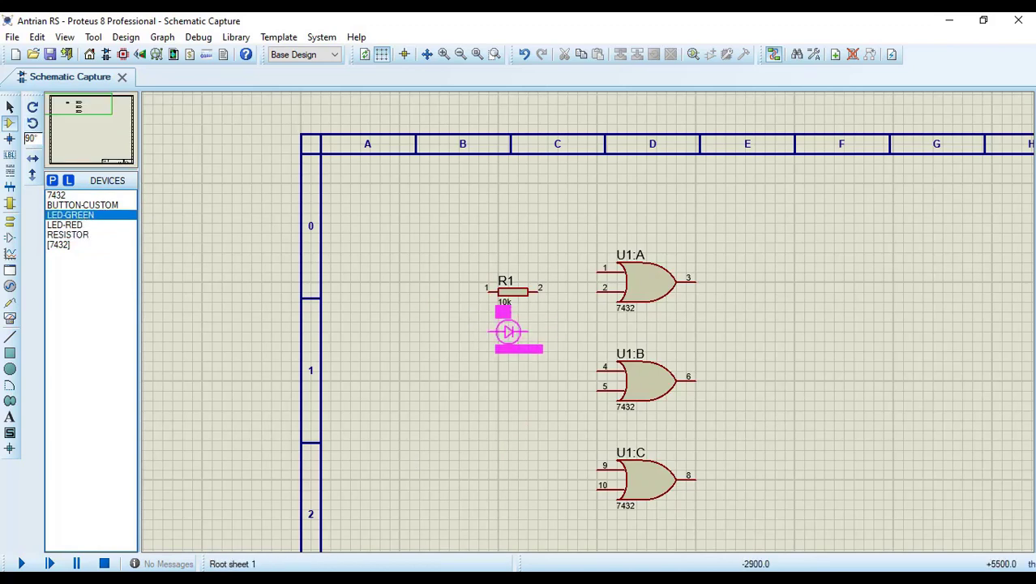
click(506, 331)
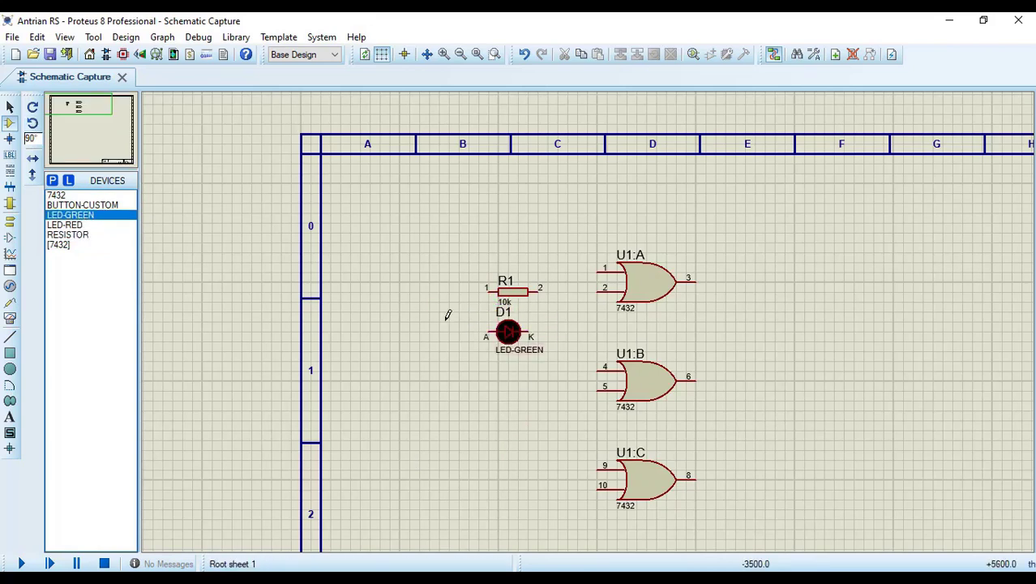
Set the value of resistor R1 to 220
click(504, 307)
double_click(504, 306)
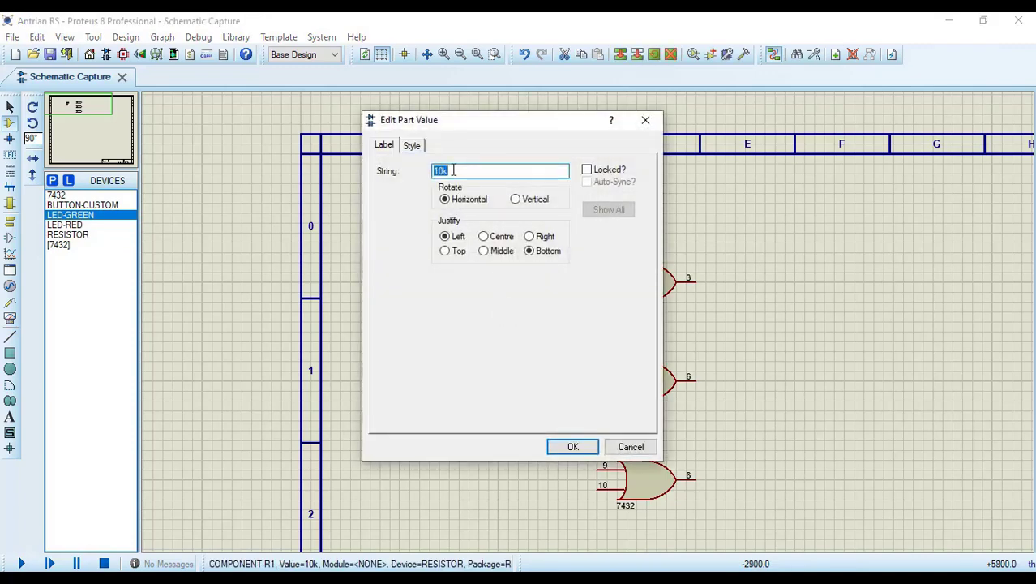
text(220)
click(590, 448)
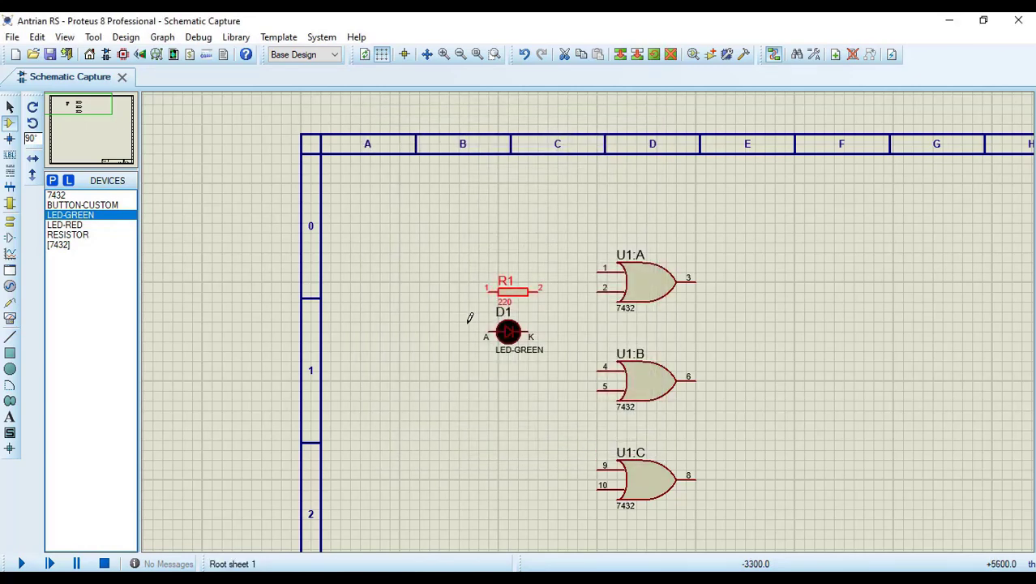
Place a BUTTON-CUSTOM before R1 and wire its pin 2 to input pin 1 of gate U1:A
click(102, 206)
click(357, 271)
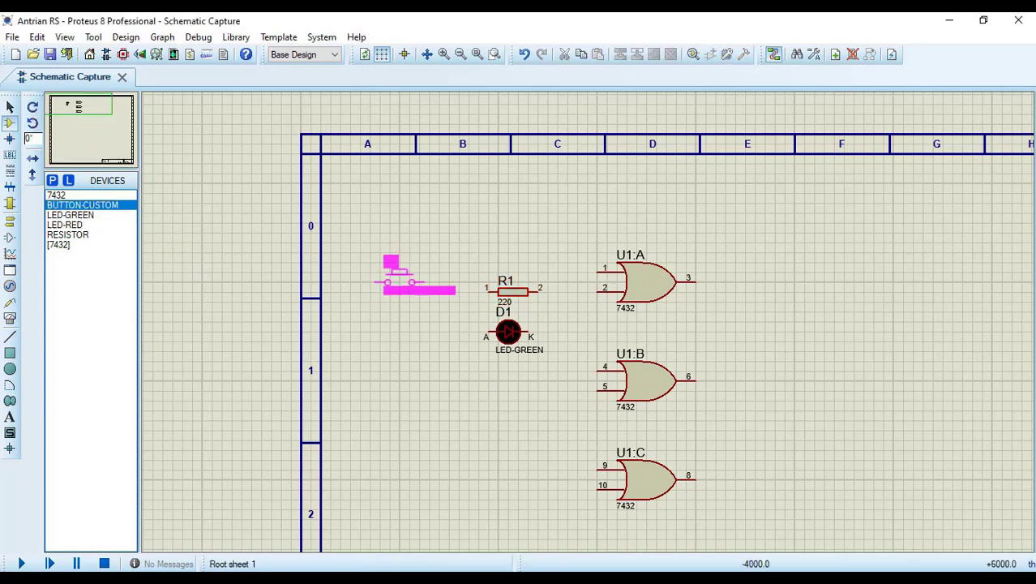
click(422, 268)
click(443, 271)
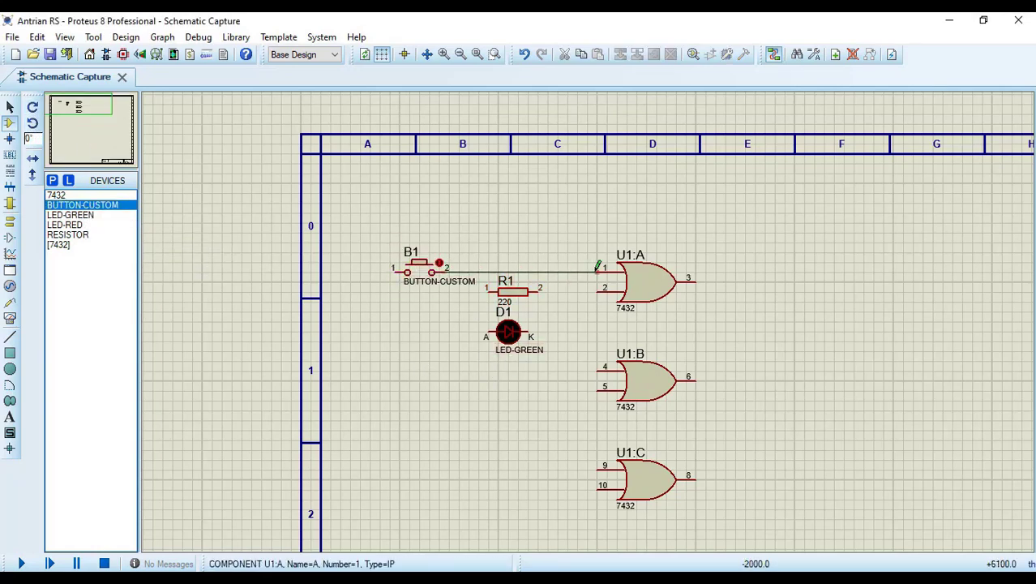
click(600, 271)
Wire R1 and D1 in parallel between the B1 line and U1:A's pin 2, and connect U1:A's output to U1:B's pin 4
click(489, 291)
click(479, 273)
click(489, 331)
click(479, 292)
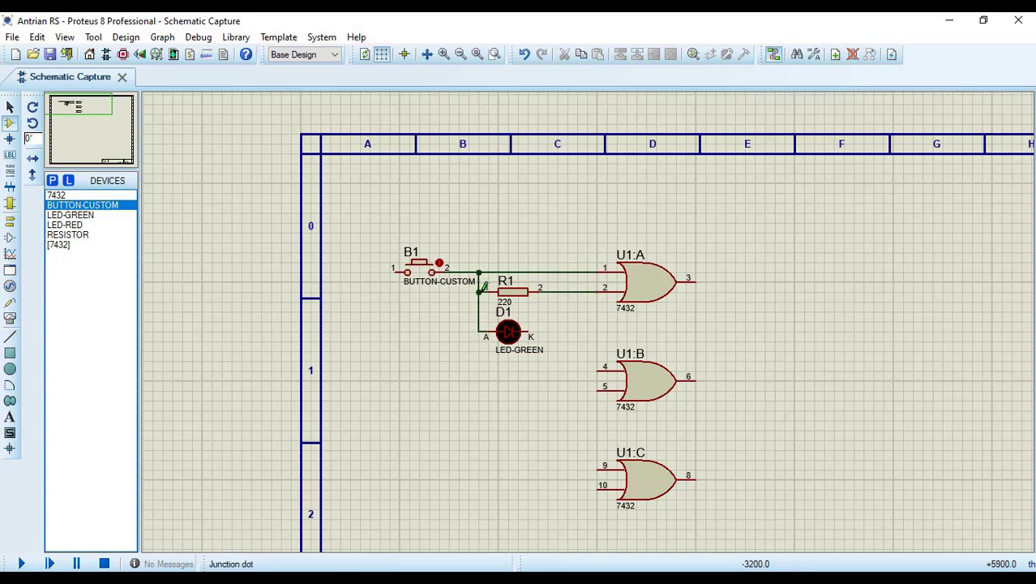
click(528, 331)
click(558, 290)
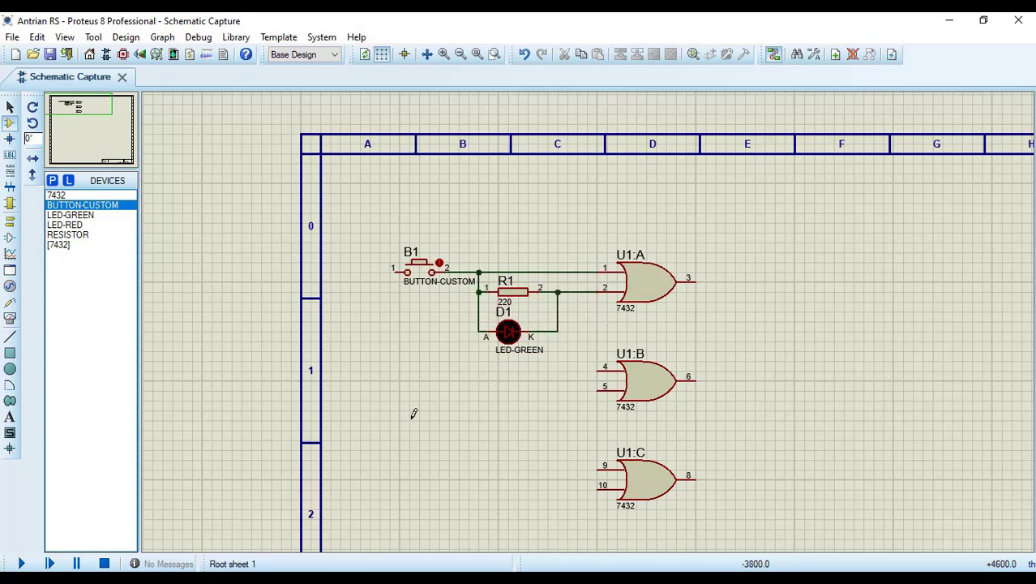
click(696, 278)
click(598, 366)
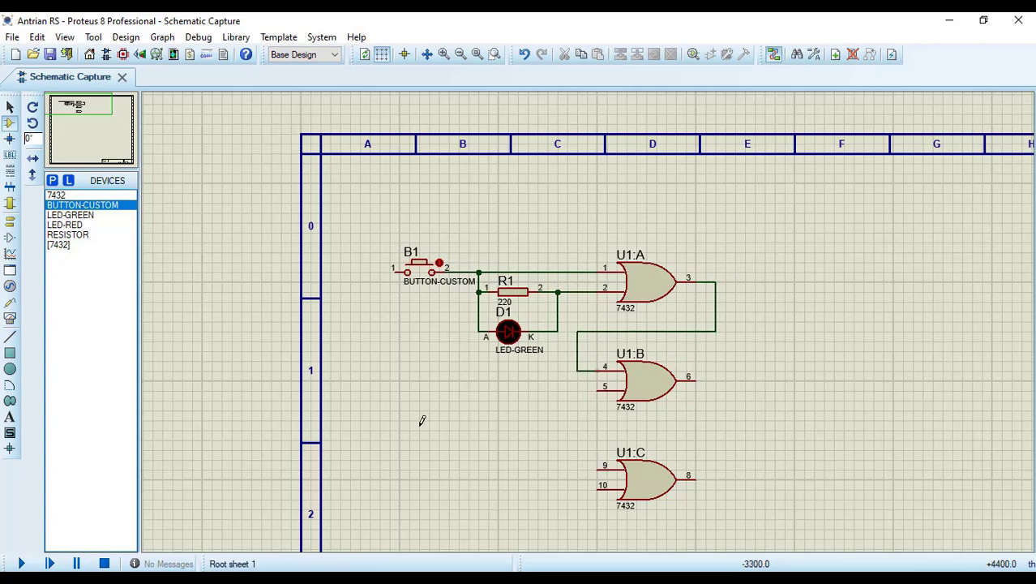
Place a second resistor, green LED rotated 90° and BUTTON-CUSTOM below the first set for gate U1:B
click(68, 234)
click(505, 419)
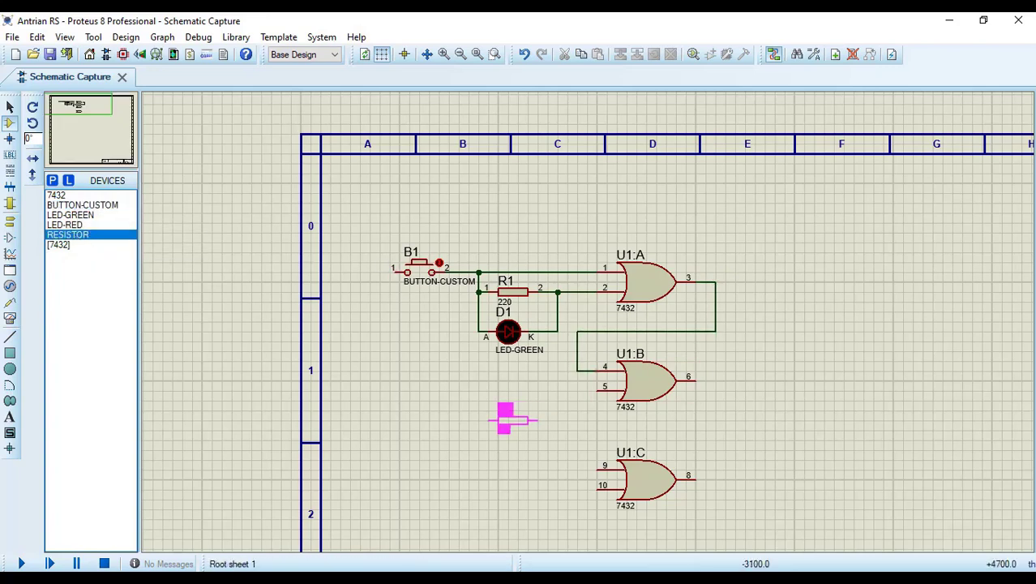
click(510, 413)
click(70, 215)
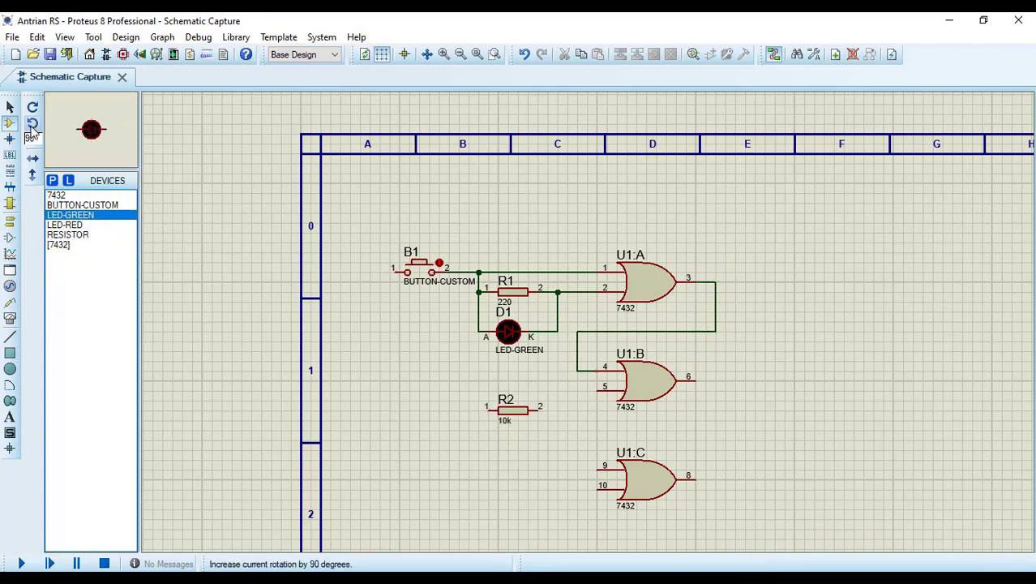
click(506, 450)
click(508, 450)
click(82, 205)
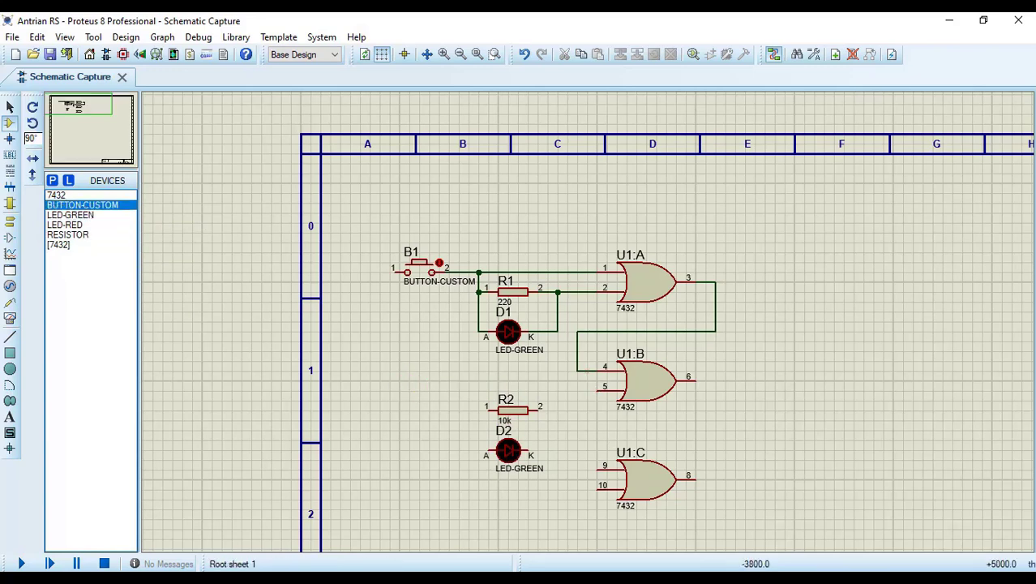
click(425, 381)
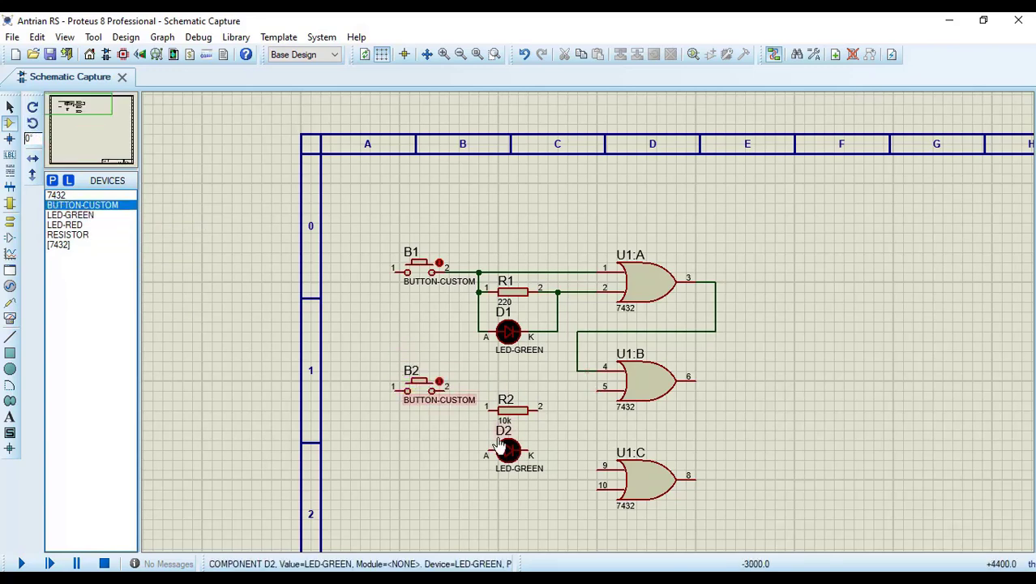
Wire B2 to U1:B's pin 5 with R2 and D2 in parallel to the common line, and connect U1:B's output to U1:C's pin 9
click(447, 390)
click(610, 387)
click(479, 391)
click(488, 450)
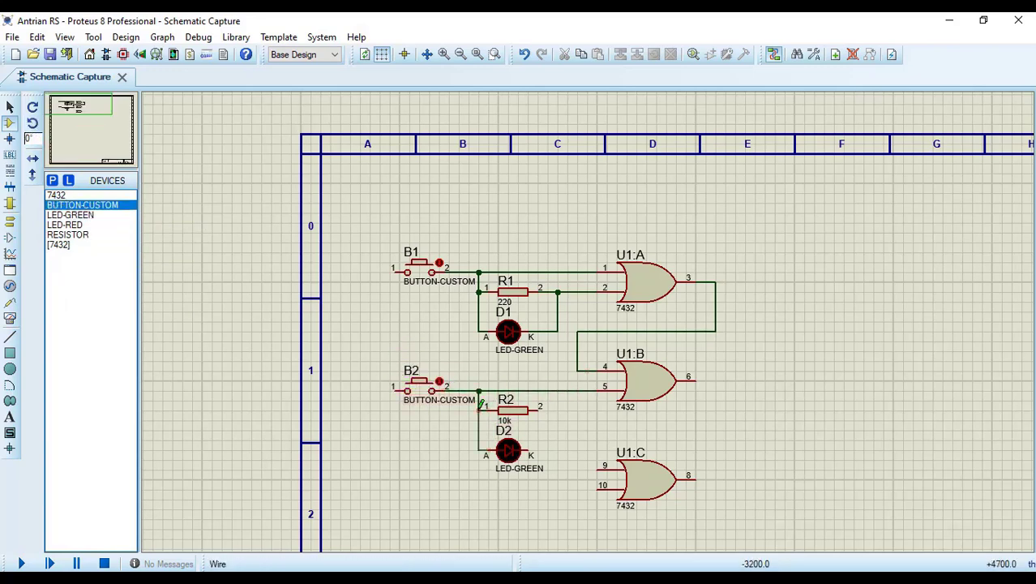
click(479, 410)
click(538, 410)
click(558, 331)
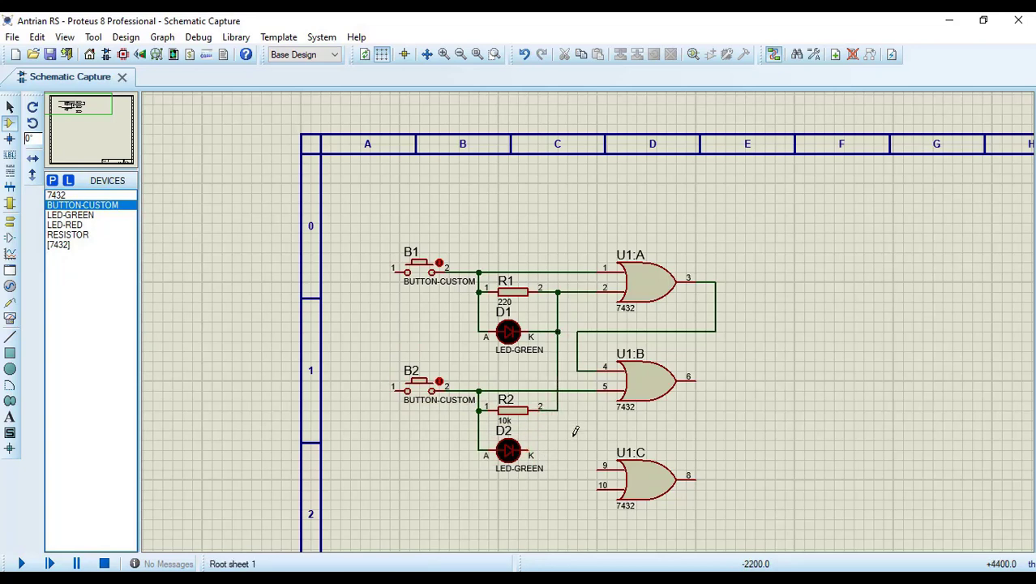
click(536, 448)
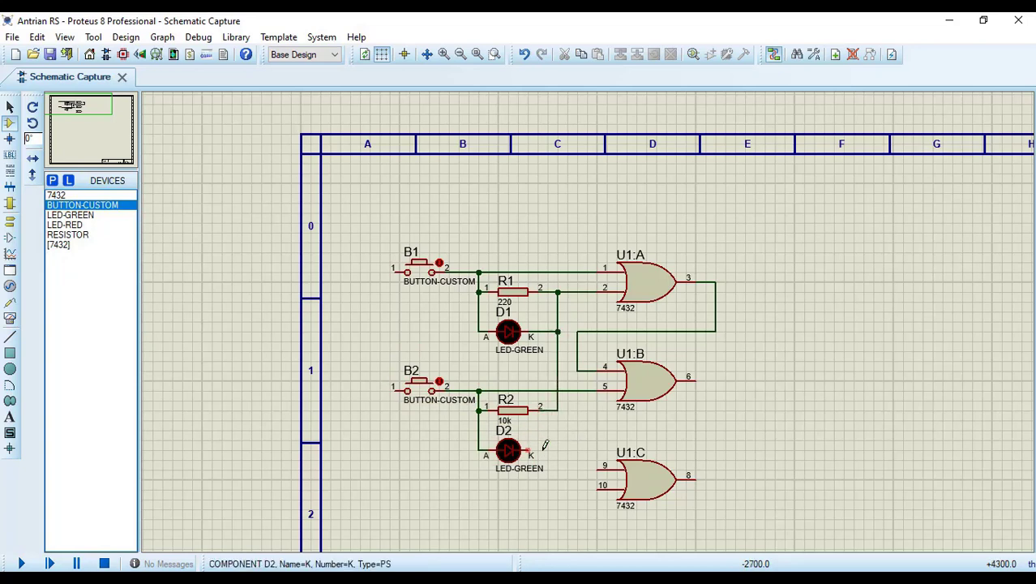
click(558, 410)
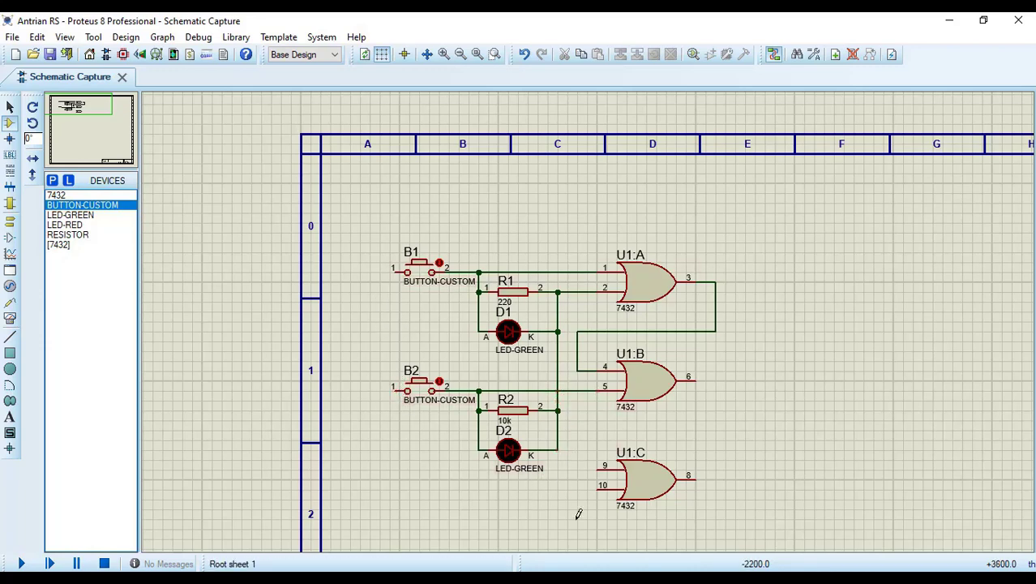
click(695, 377)
click(598, 466)
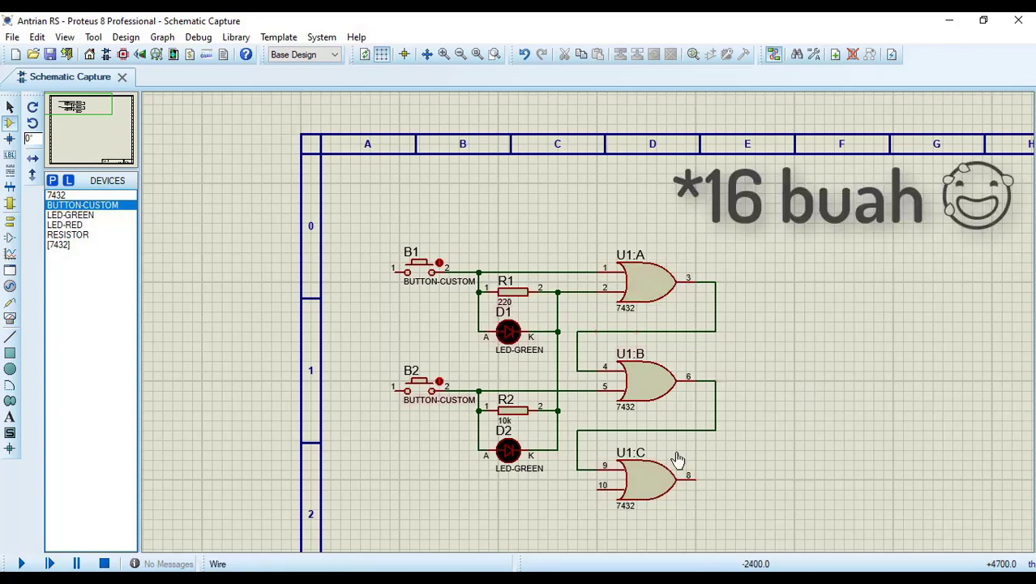
Delete OR gate U1:C together with its connected wire
scroll(807, 456, down, 2)
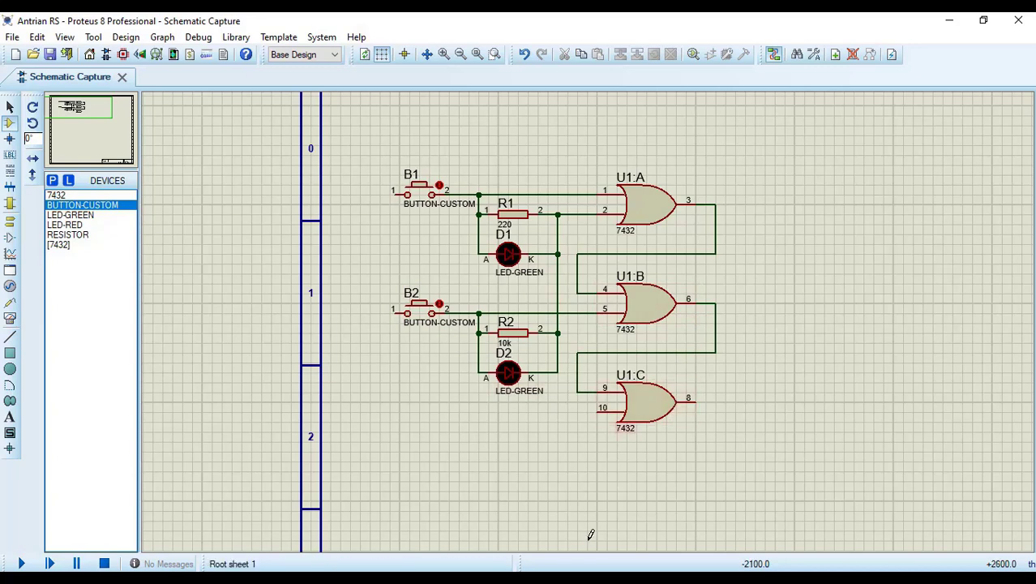
click(642, 420)
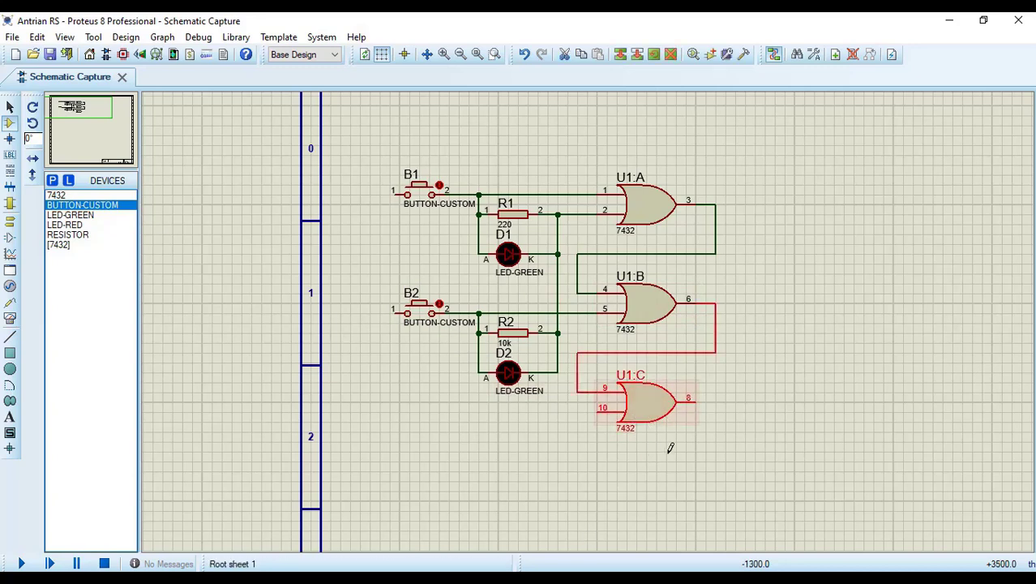
key(Delete)
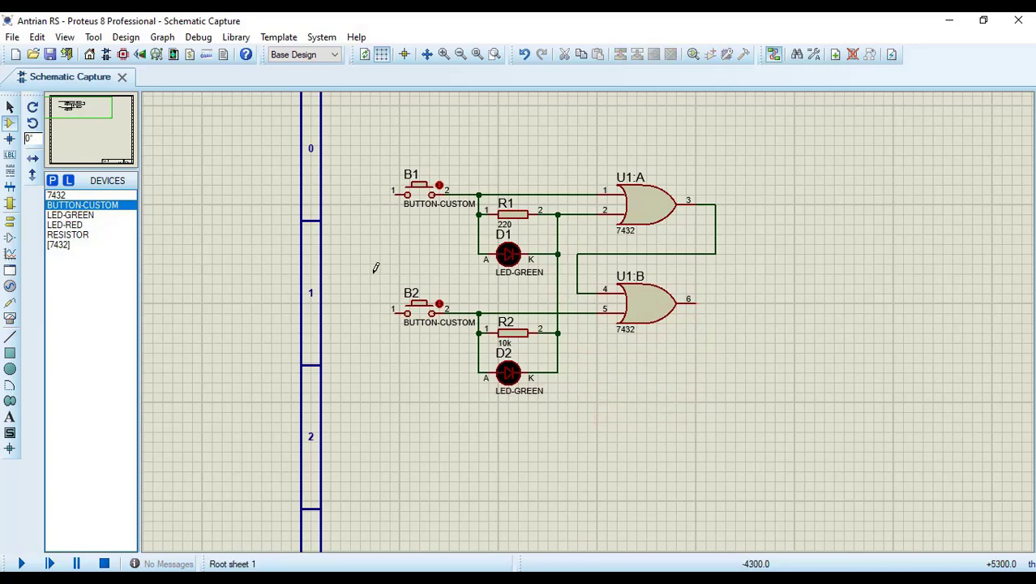
Block-copy the second stage with B2, R2, D2 and gate U1:B six times, evenly spaced down the same column
drag(370, 273, 755, 451)
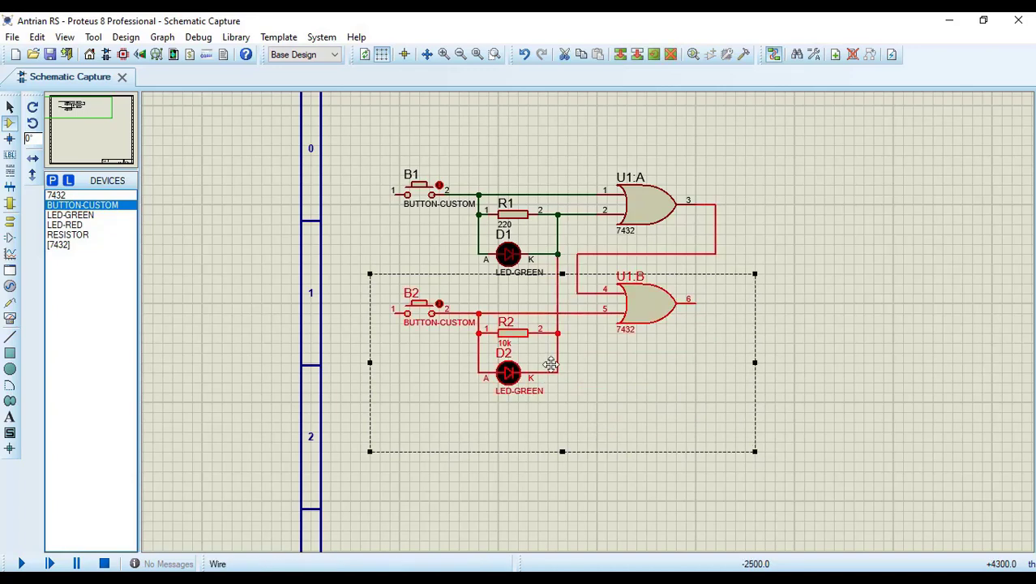
right_click(645, 281)
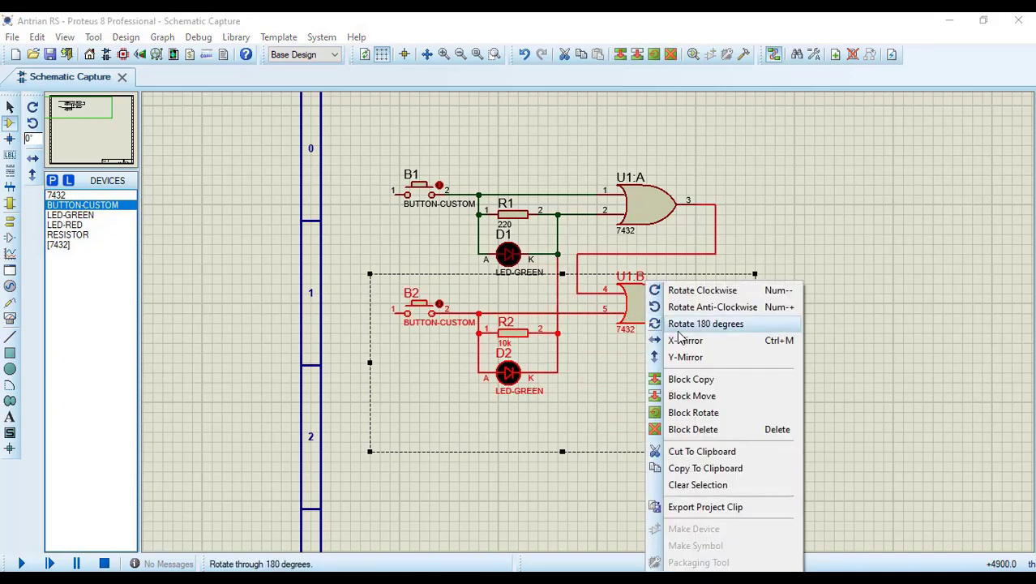
click(708, 384)
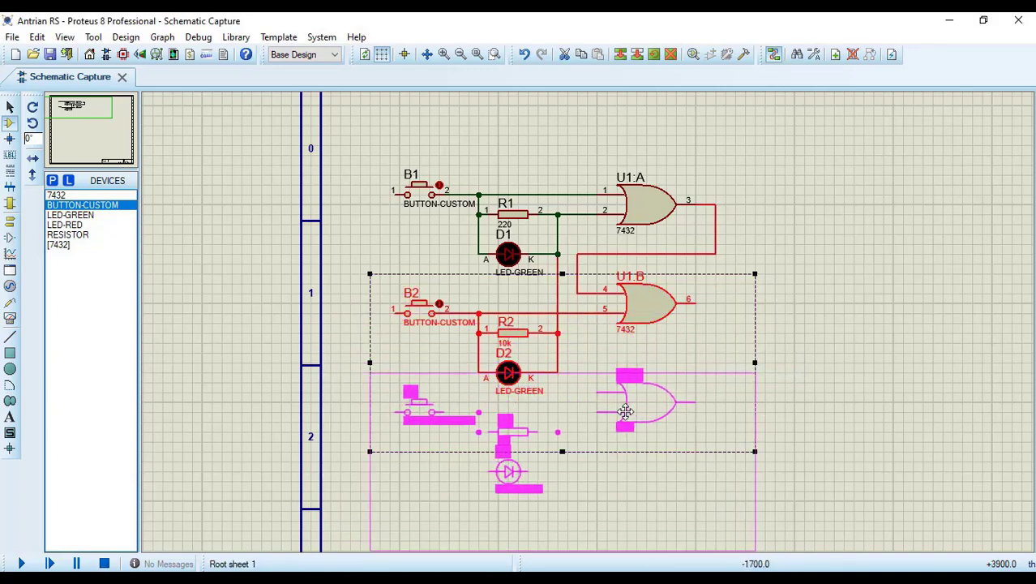
click(625, 411)
click(625, 401)
click(625, 401)
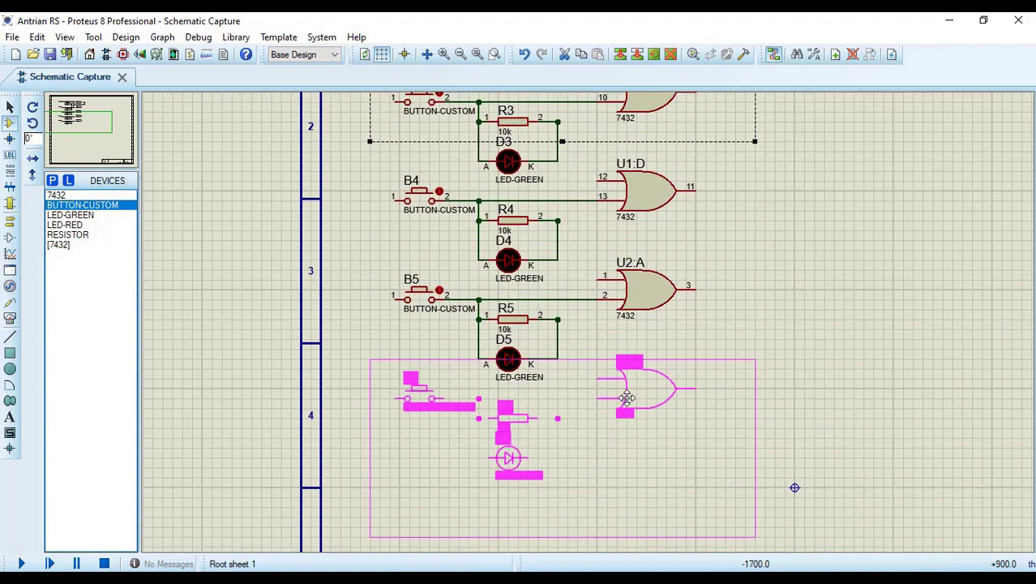
click(627, 402)
click(627, 402)
click(628, 466)
key(Escape)
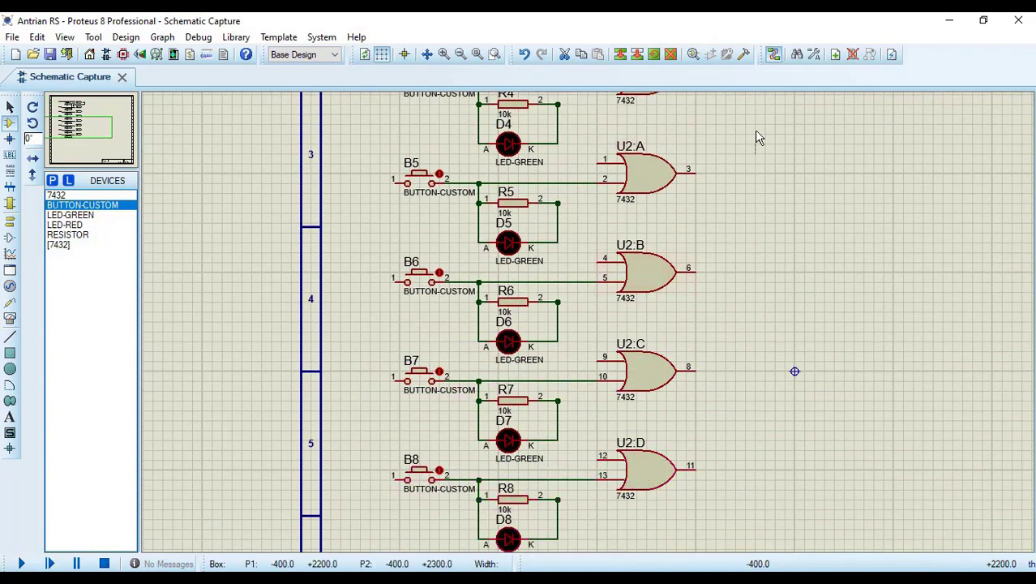
Wire U1:B's output to U1:C's pin 9, U1:C's output to U1:D's pin 12, and U1:D's output to U2:A's pin 1
scroll(759, 110, up, 10)
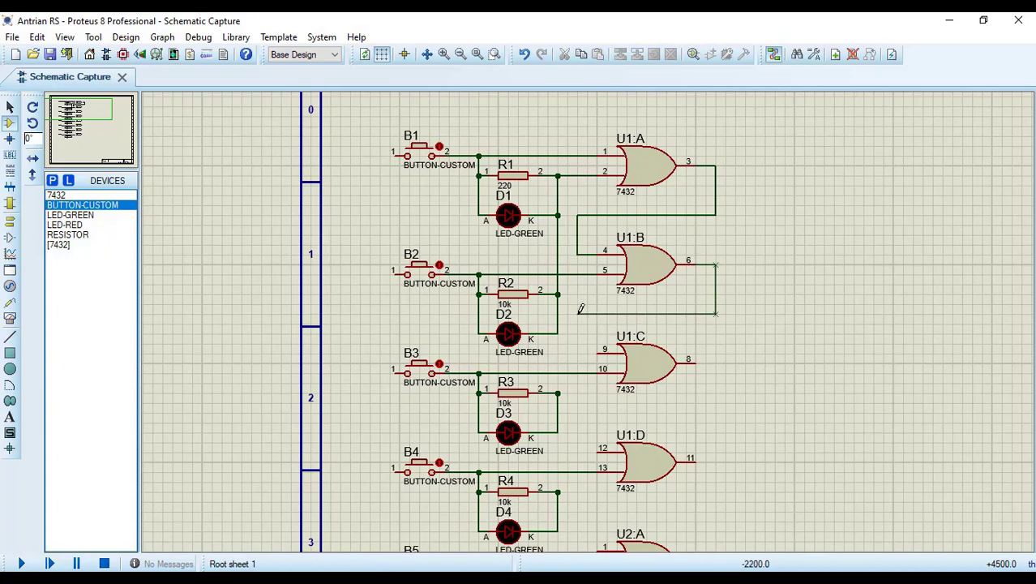
click(602, 349)
click(692, 359)
click(599, 448)
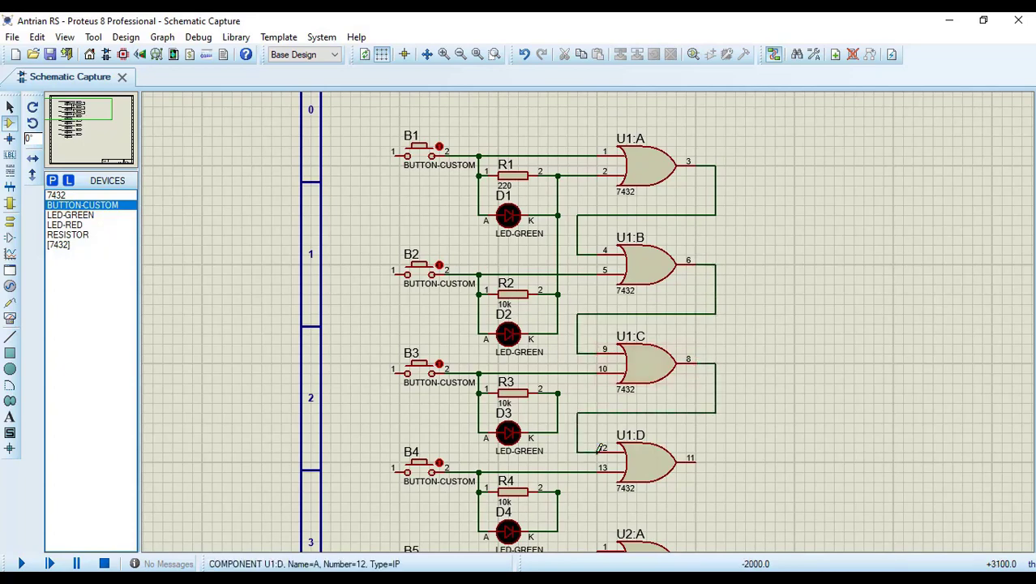
scroll(793, 371, down, 3)
click(691, 302)
click(604, 392)
Wire U2:A's output to U2:B's pin 4, U2:B's output to U2:C's pin 9, and U2:C's output to U2:D's pin 12
click(695, 403)
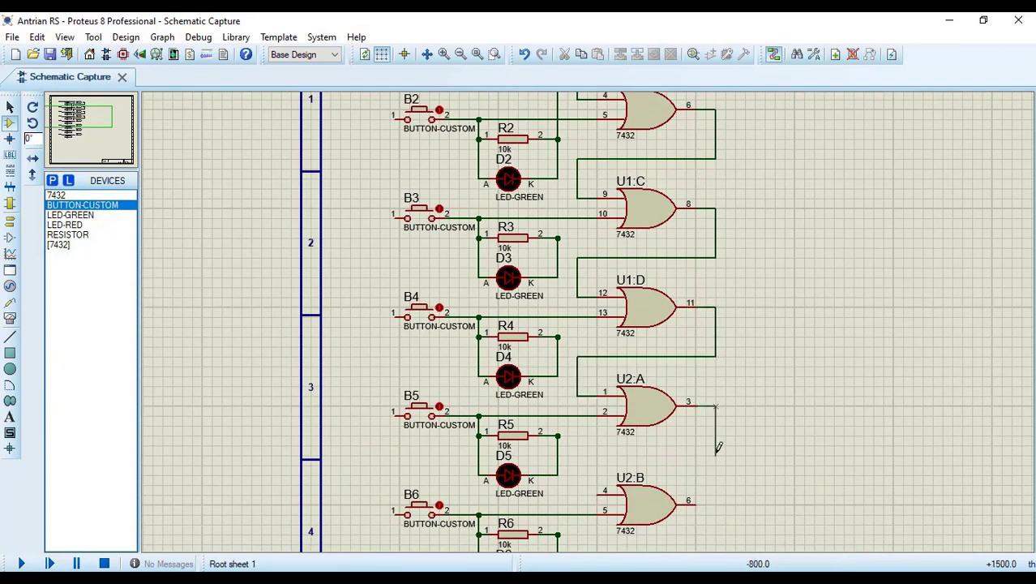
click(603, 491)
scroll(786, 539, down, 5)
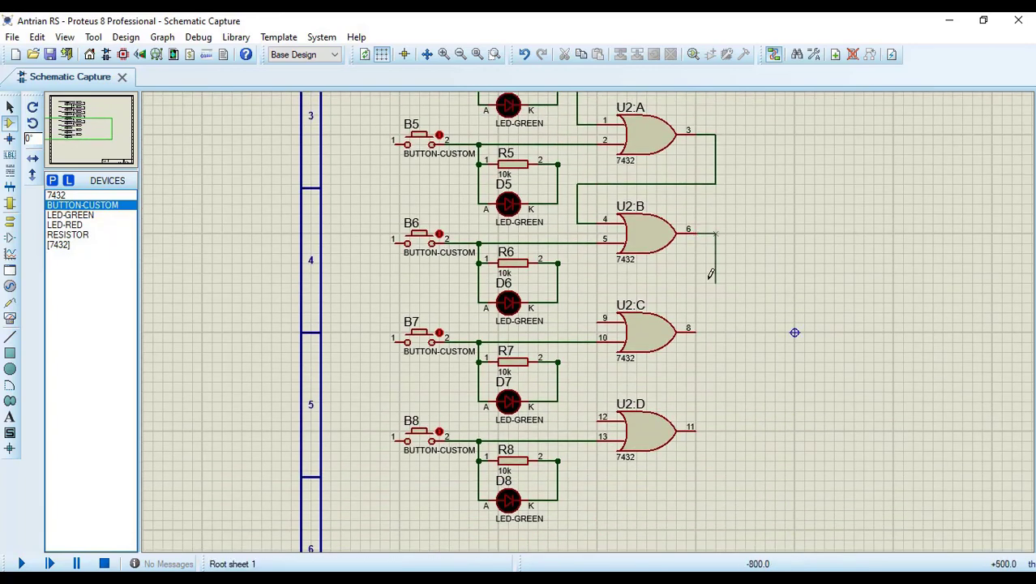
click(604, 318)
click(695, 329)
click(604, 418)
Extend the common line from D2 down through the resistor and LED ends of stages 3 to 8
scroll(743, 195, up, 6)
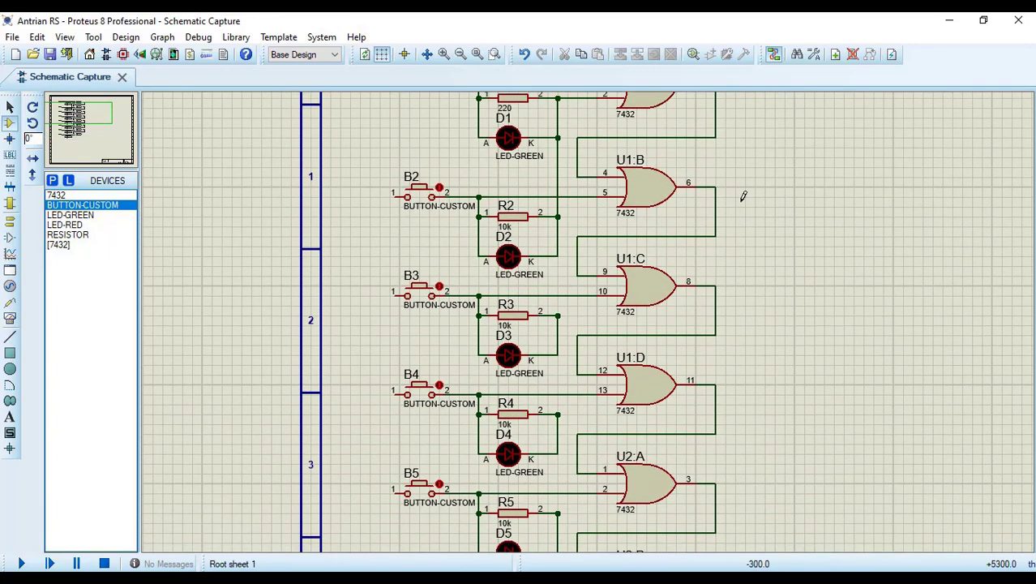
scroll(790, 478, down, 7)
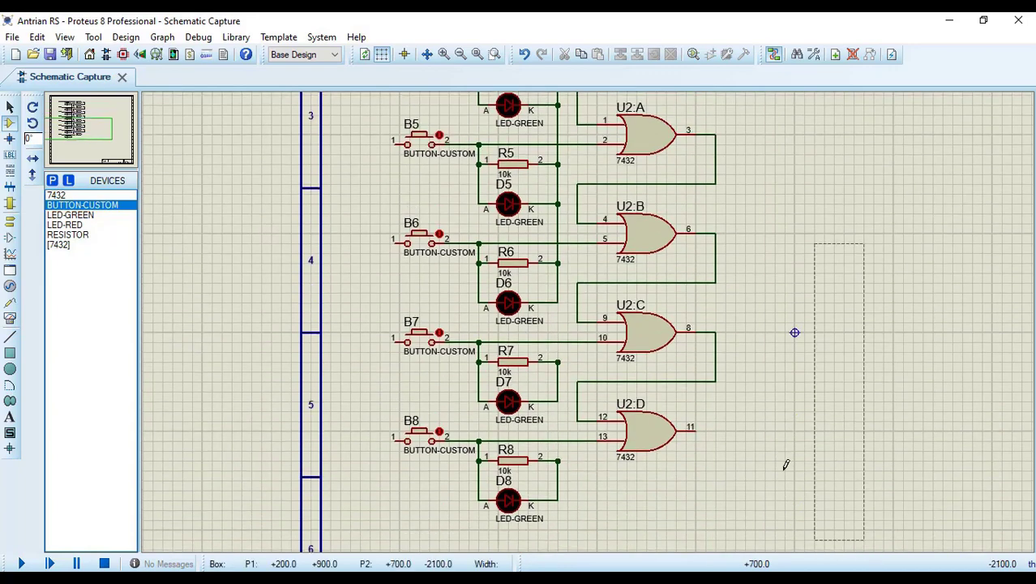
scroll(777, 122, up, 9)
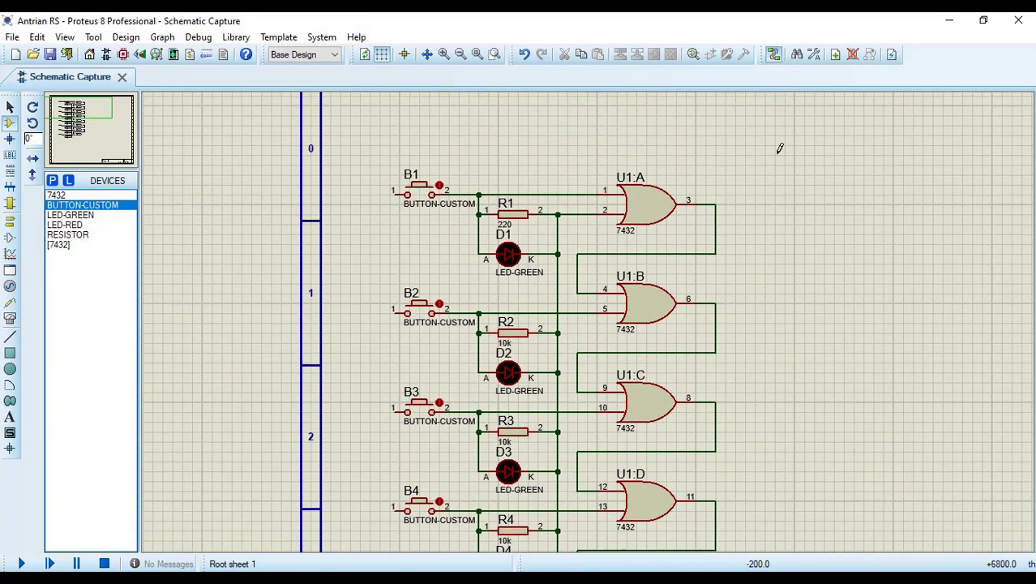
scroll(780, 149, down, 3)
drag(603, 425, 624, 543)
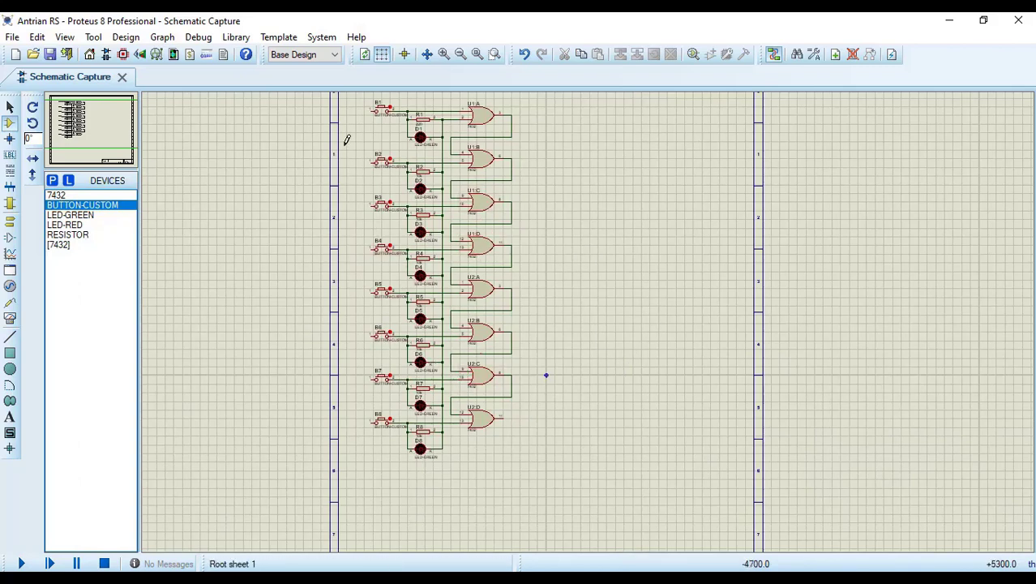
Block-copy the whole eight-stage column with gates U1:A to U2:D into the free area beside it
drag(352, 94, 604, 517)
right_click(458, 307)
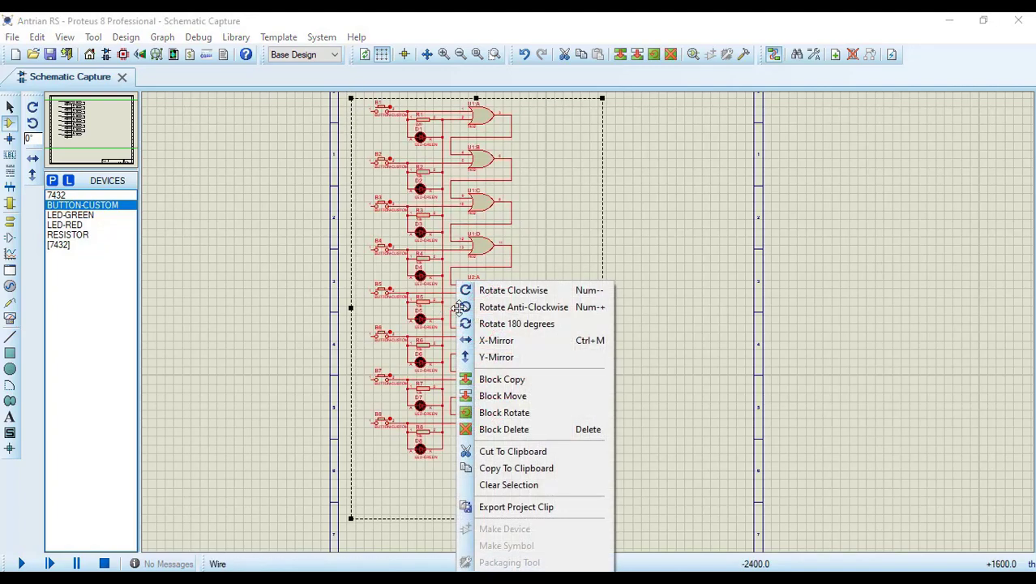
click(501, 379)
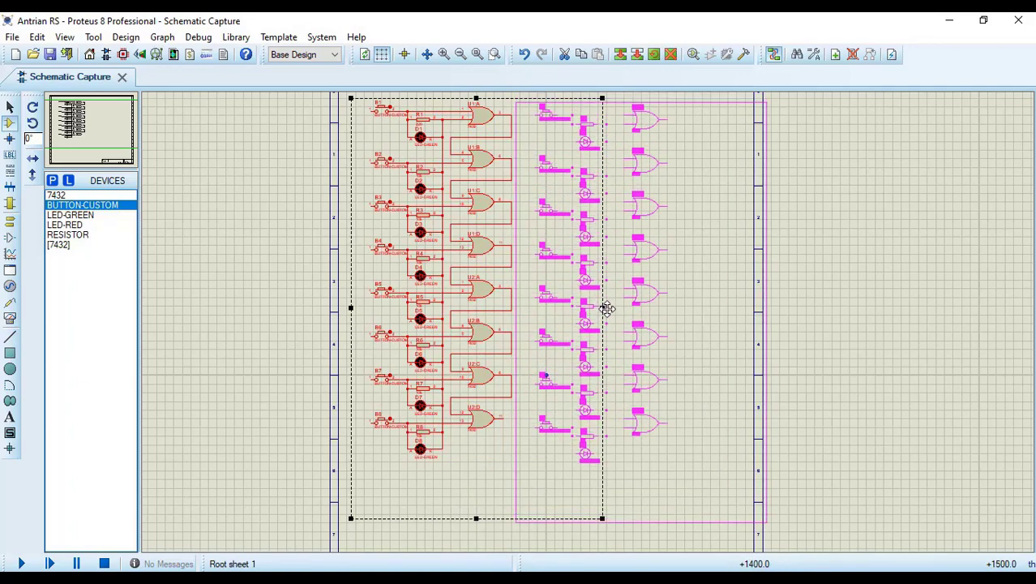
click(604, 306)
click(716, 174)
Delete the wire linking R9 and the second column's common line to U3:A's pin 2
scroll(765, 203, up, 2)
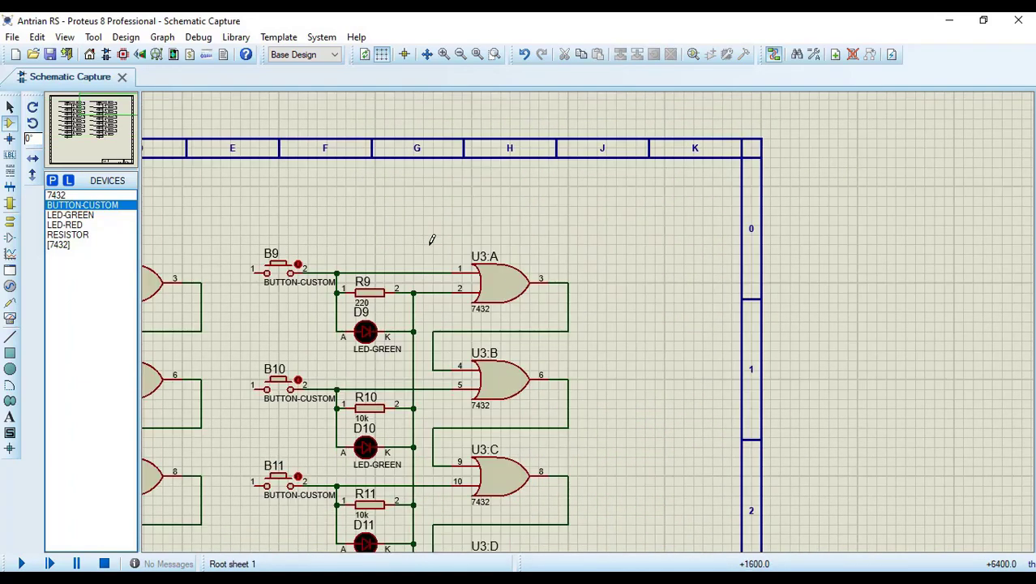
drag(376, 218, 146, 202)
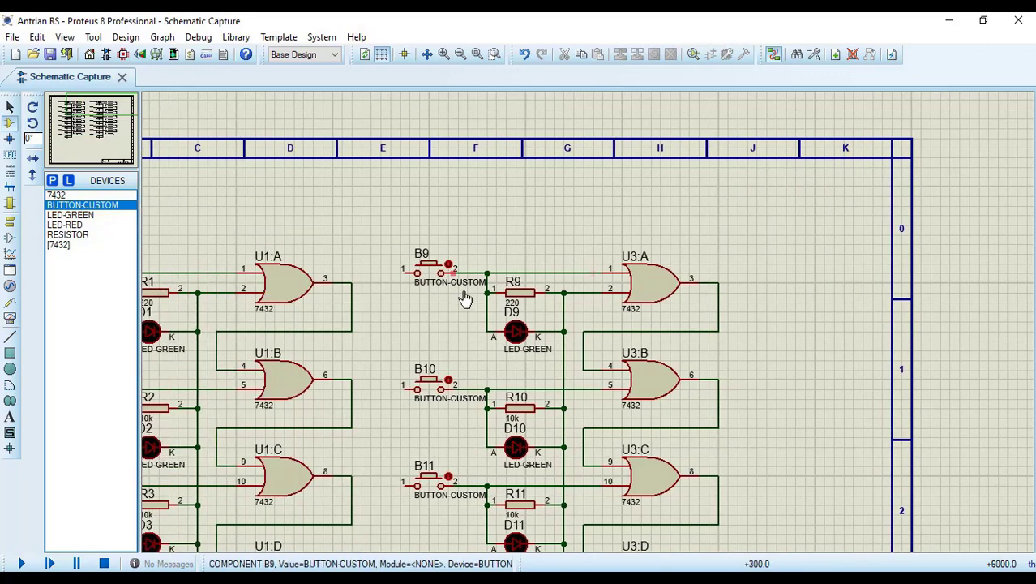
right_click(573, 287)
click(624, 338)
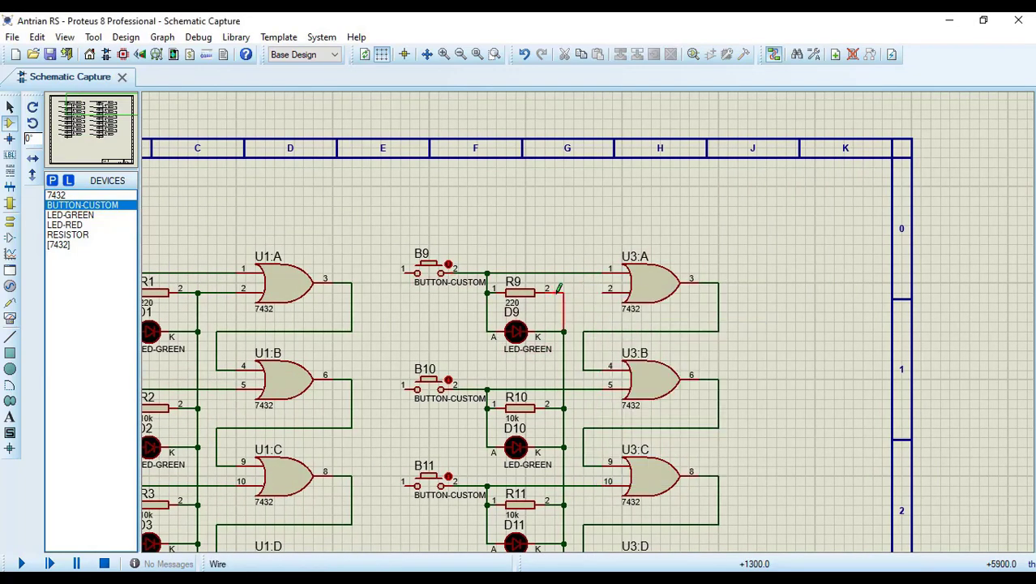
Move B9, R9 and D9 down to line B9 up with U3:A's pin 2, and delete the old wire to pin 1
drag(435, 274, 435, 283)
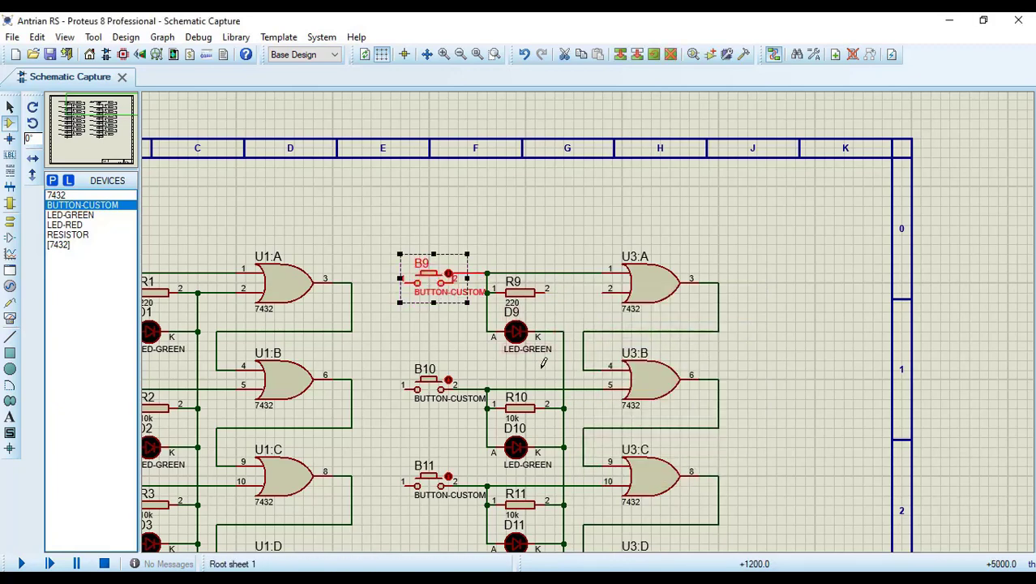
drag(546, 361, 496, 281)
drag(516, 328, 515, 348)
right_click(523, 271)
click(582, 310)
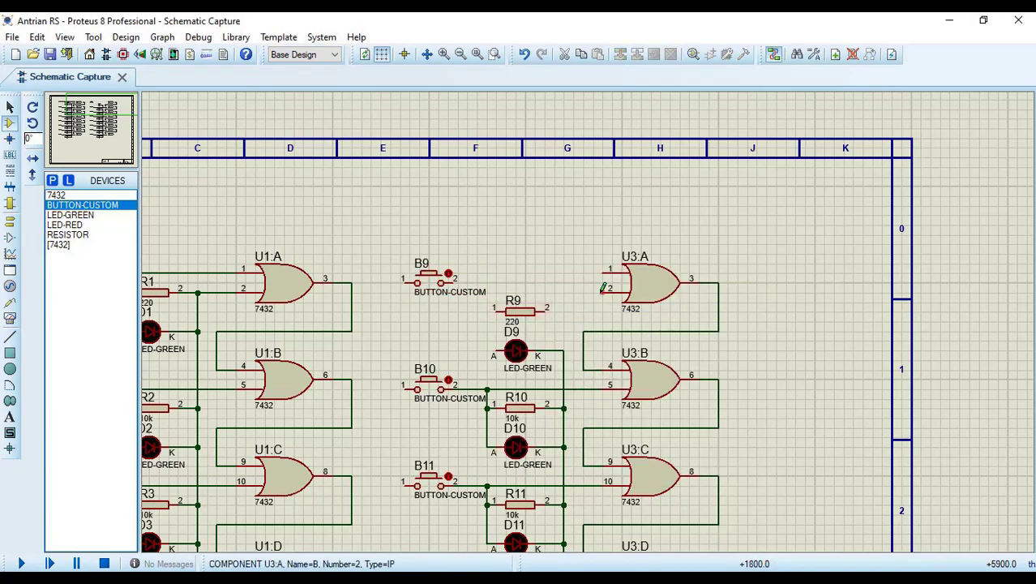
drag(429, 276, 430, 284)
Wire B9 to U3:A's pin 2 with R9 and D9 in parallel to the second column's common line
click(602, 292)
click(535, 263)
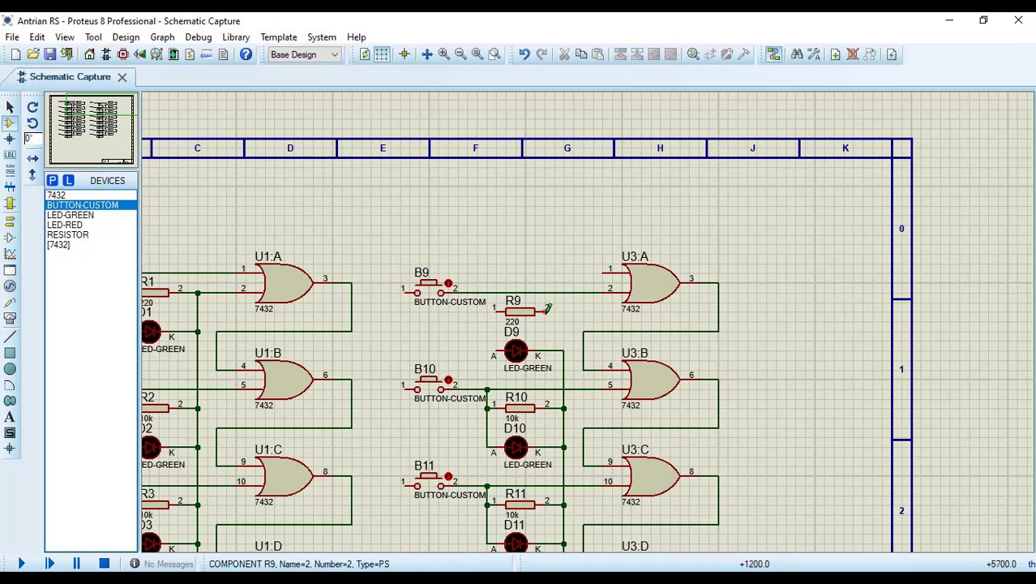
click(488, 293)
click(496, 311)
click(496, 350)
click(487, 311)
click(564, 350)
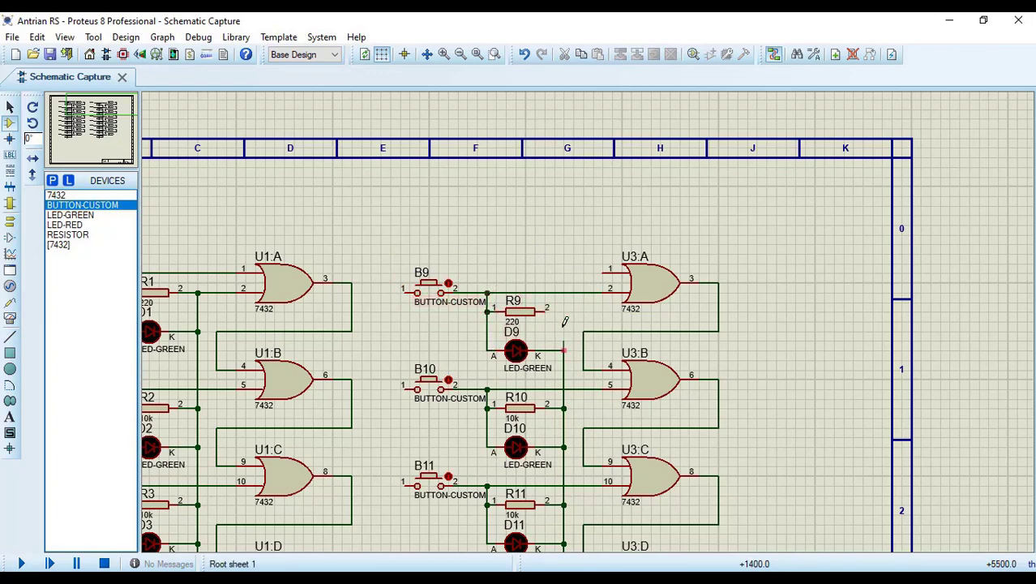
click(546, 311)
Place a POWER terminal above and a GROUND terminal below the schematic, between the two columns
scroll(823, 359, down, 1)
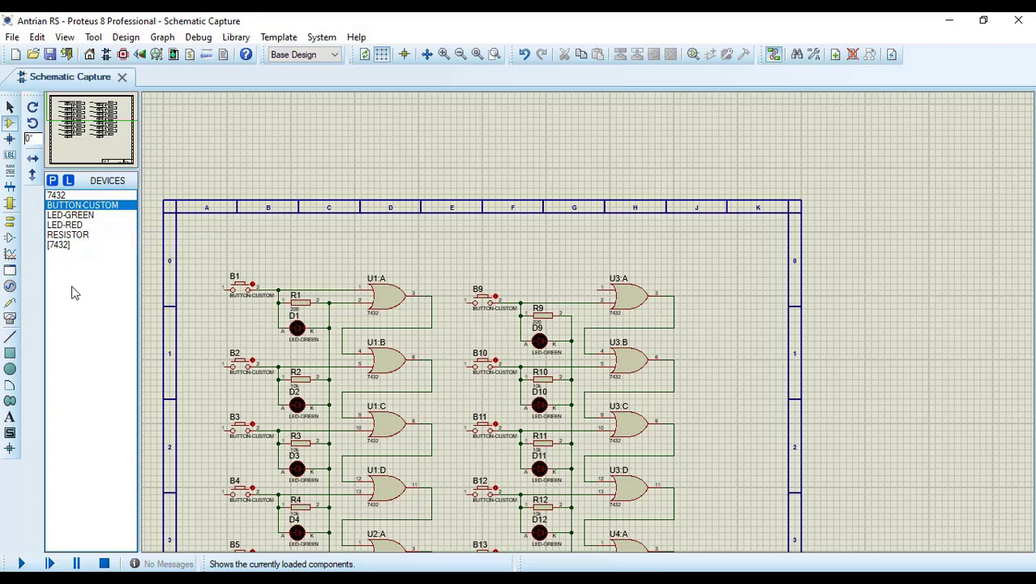
click(9, 223)
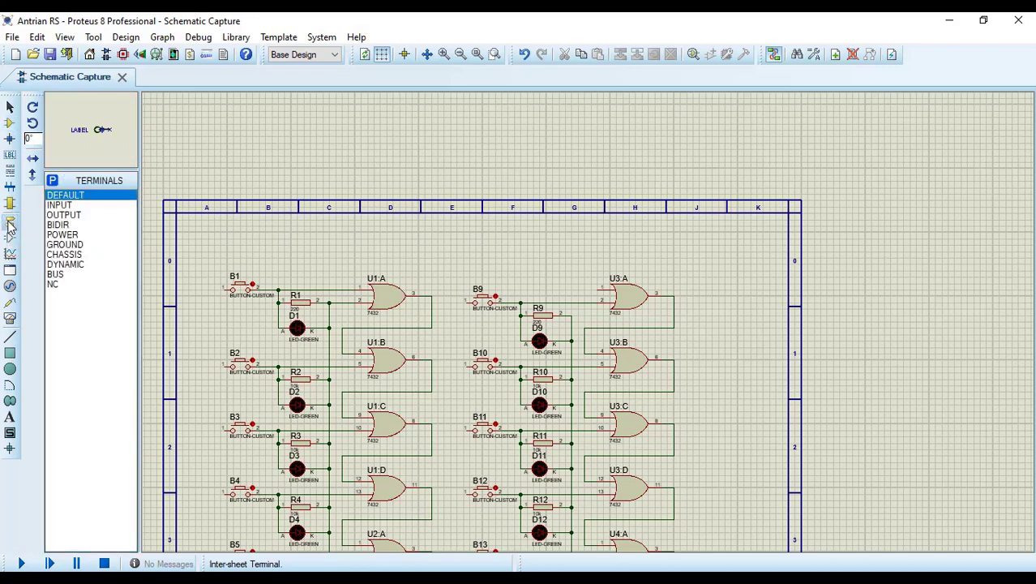
click(65, 235)
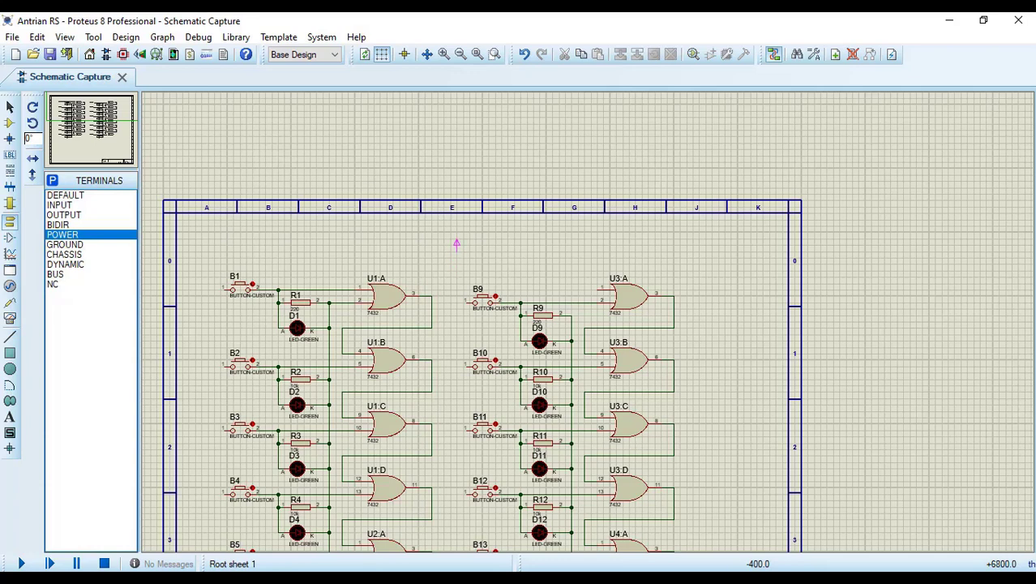
click(65, 244)
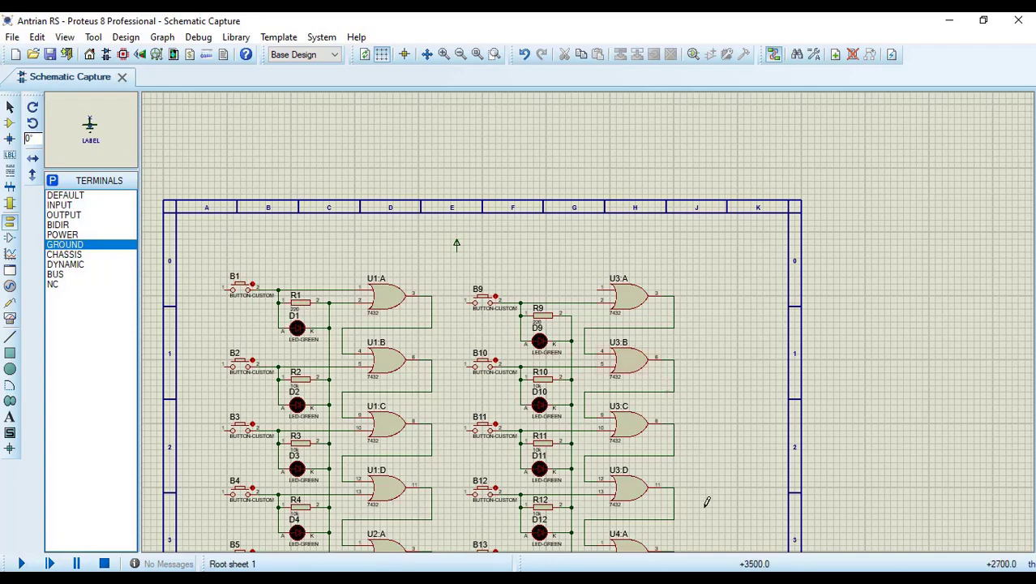
drag(707, 501, 706, 541)
click(477, 464)
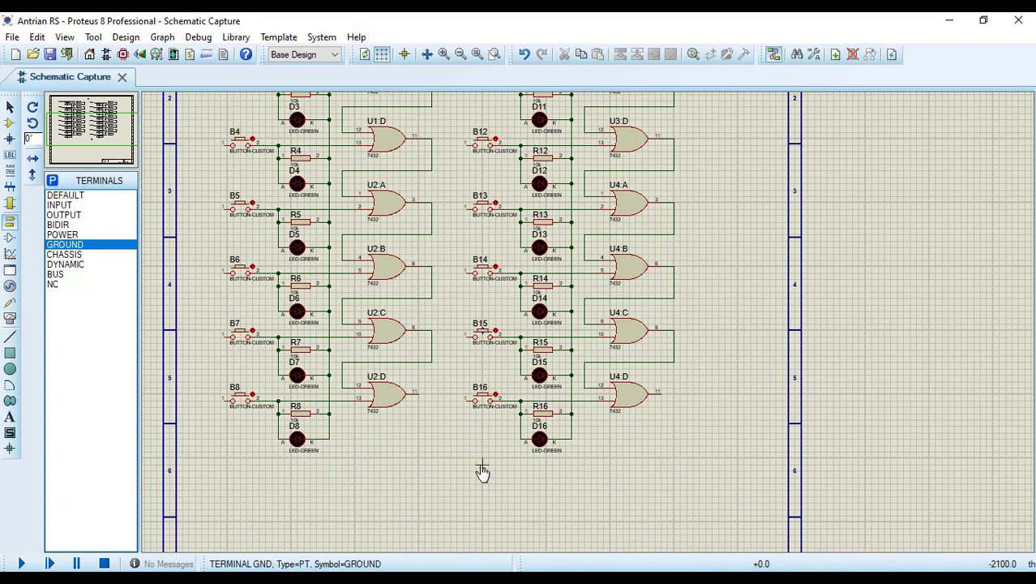
Run a supply line from the power terminal to pin 1 of buttons B9, B10, B11 and B12
drag(718, 178, 717, 107)
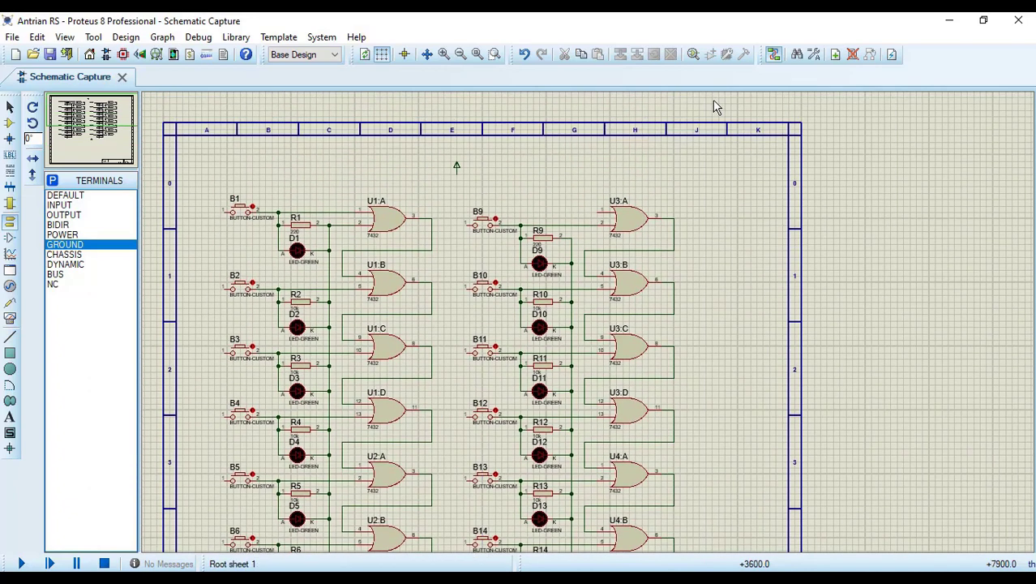
click(464, 225)
click(458, 174)
click(466, 289)
click(457, 225)
click(467, 353)
click(457, 288)
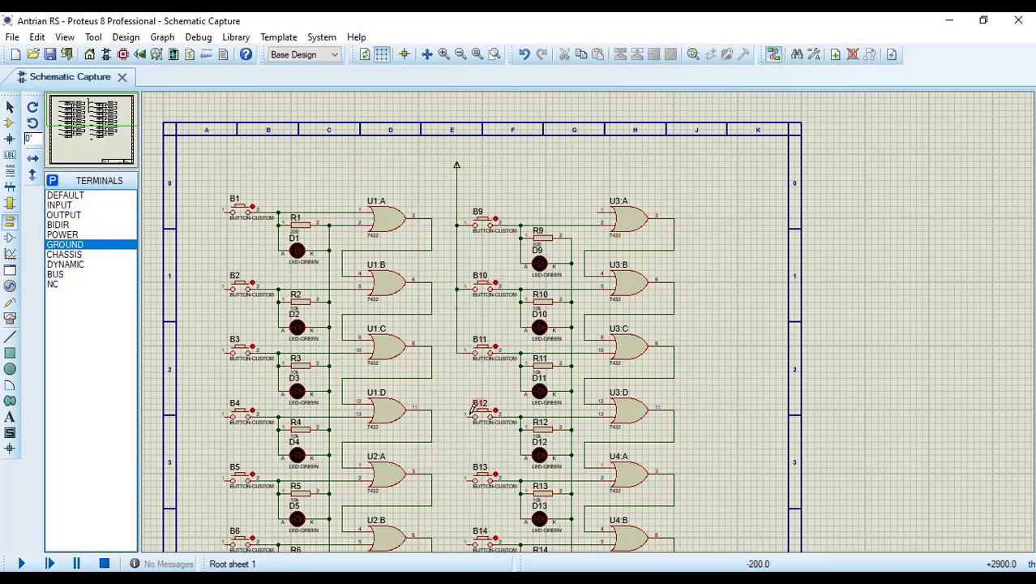
click(467, 416)
click(457, 352)
Continue the supply line down to pin 1 of buttons B13, B14, B15 and B16
scroll(719, 552, down, 3)
click(467, 286)
click(457, 223)
click(467, 350)
click(457, 287)
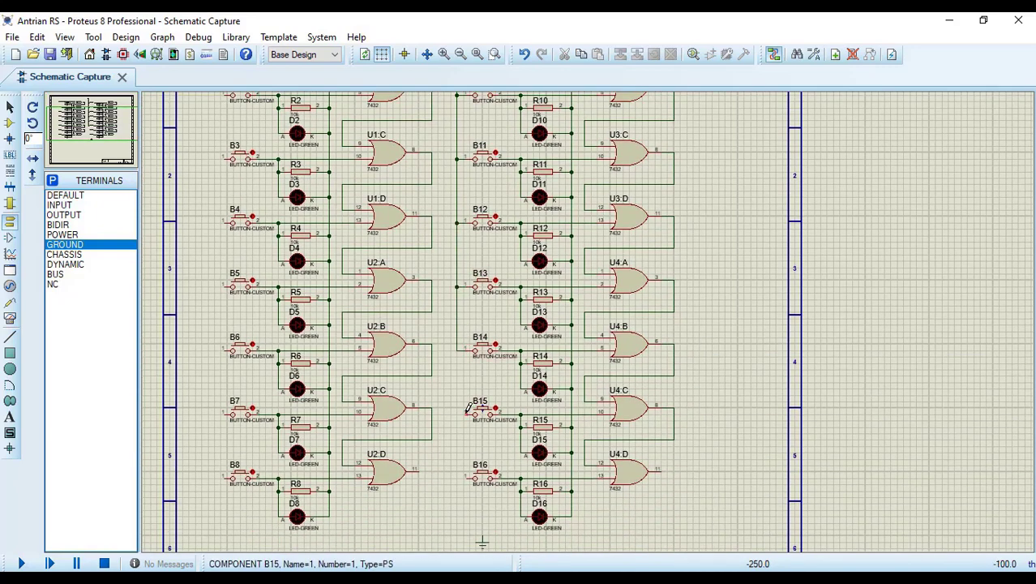
click(467, 415)
click(457, 351)
click(466, 479)
click(457, 414)
Wire U3:A's pin 1 to U2:D's output, running the wire between the two columns
drag(744, 247, 743, 107)
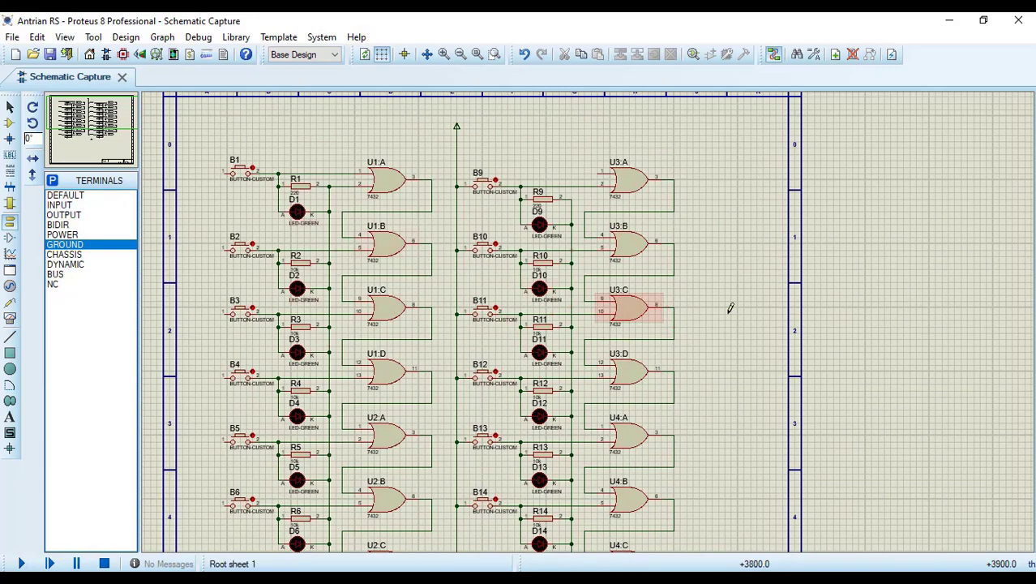
scroll(756, 417, down, 2)
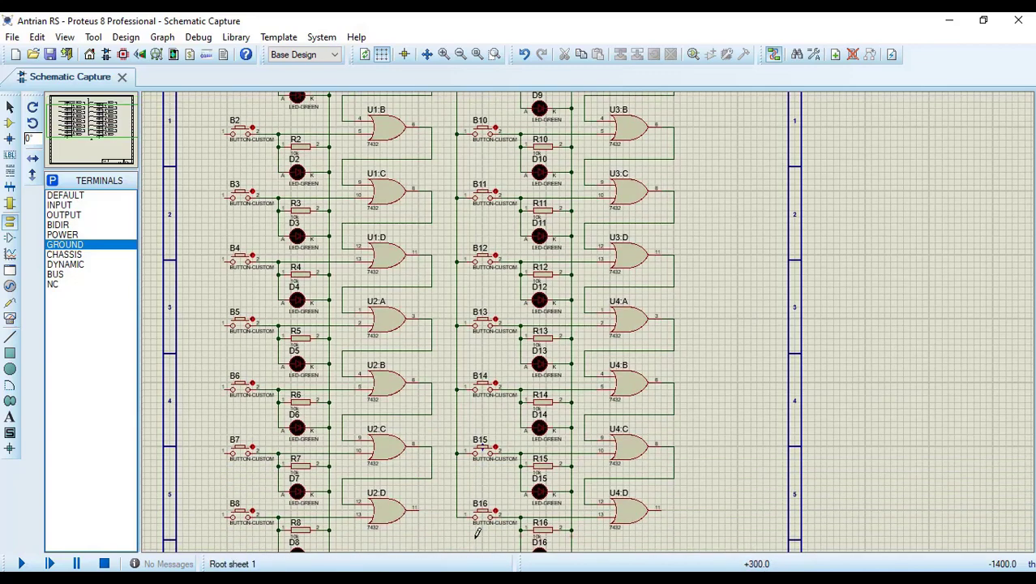
scroll(632, 377, up, 2)
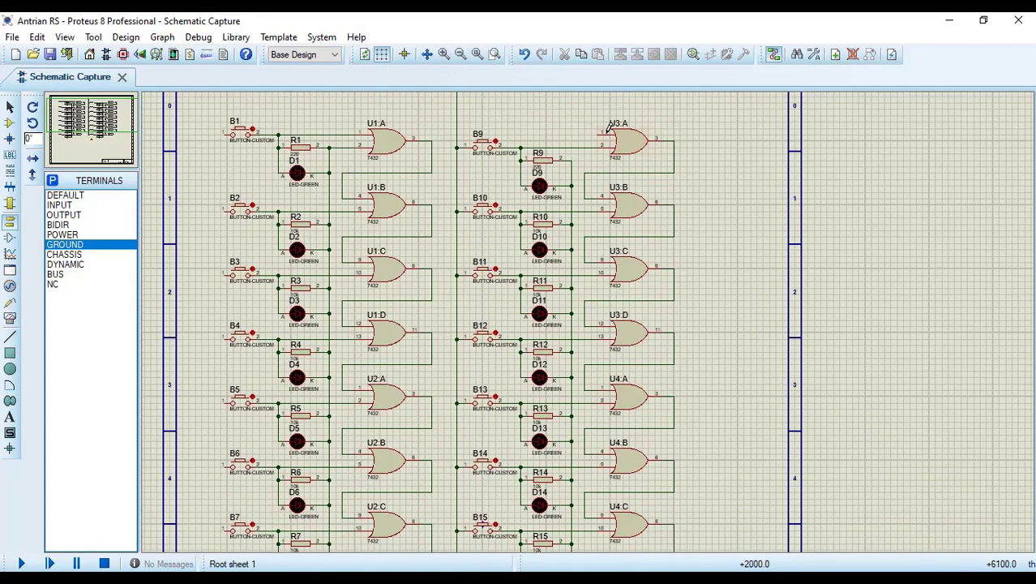
click(601, 130)
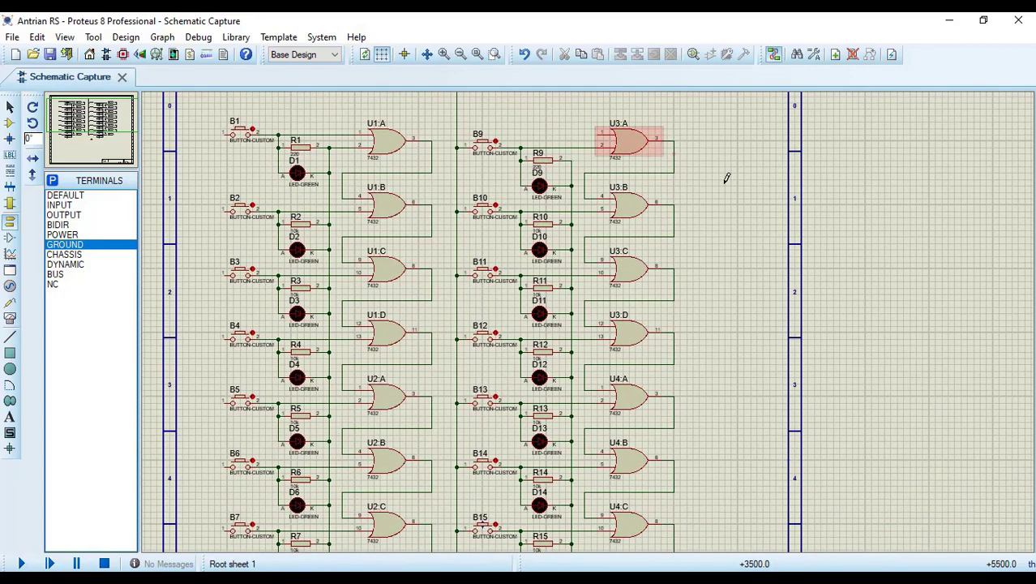
scroll(452, 405, down, 4)
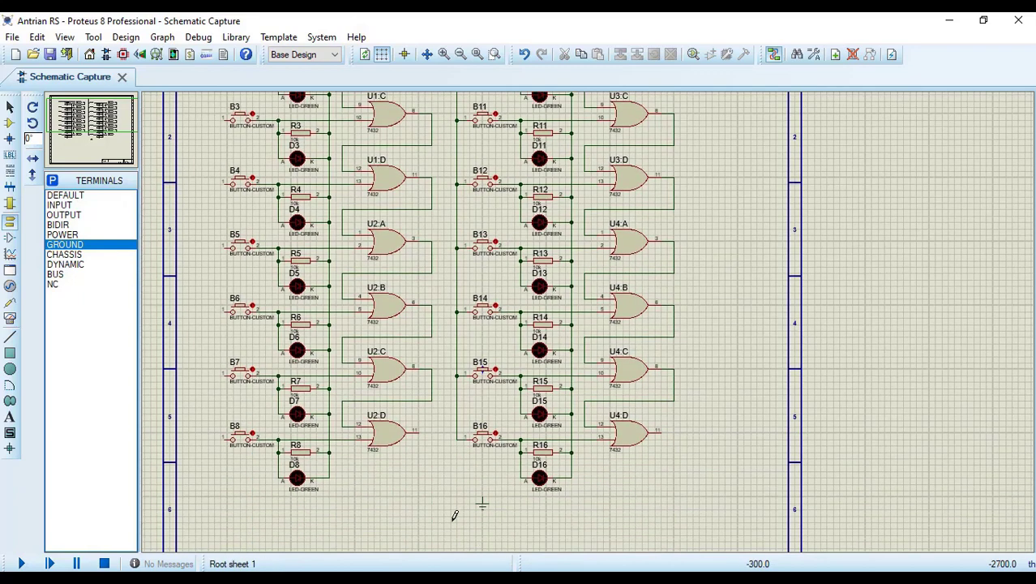
click(419, 431)
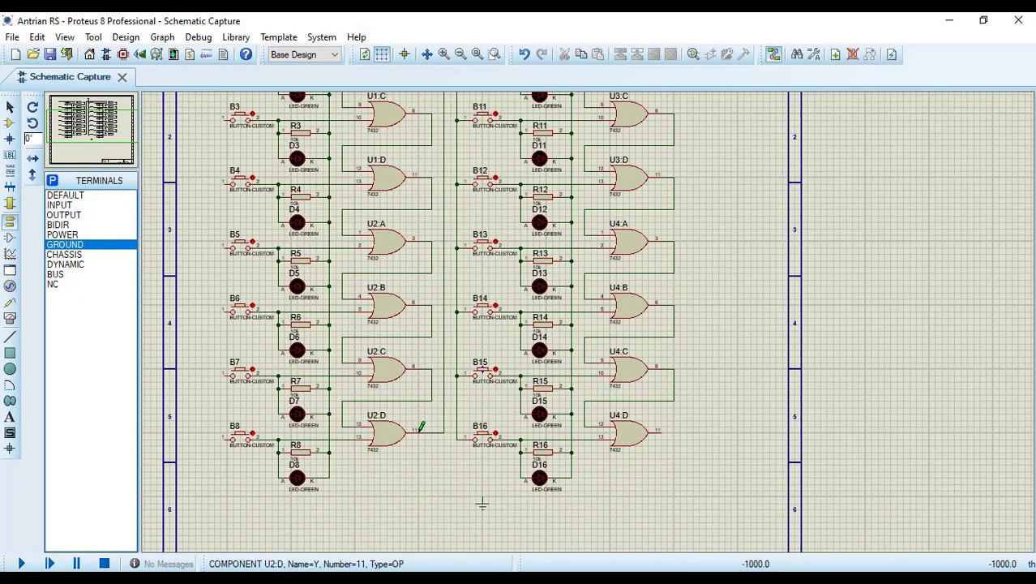
drag(738, 89, 739, 94)
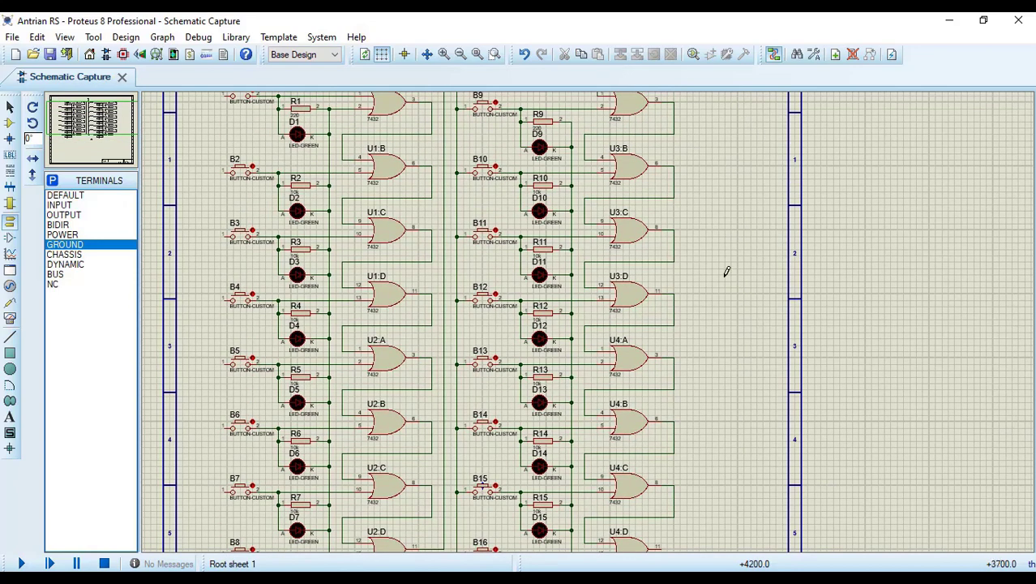
Place a LED-RED component at 90° rotation beside gate U4:D and wire its anode to output pin 11
click(8, 124)
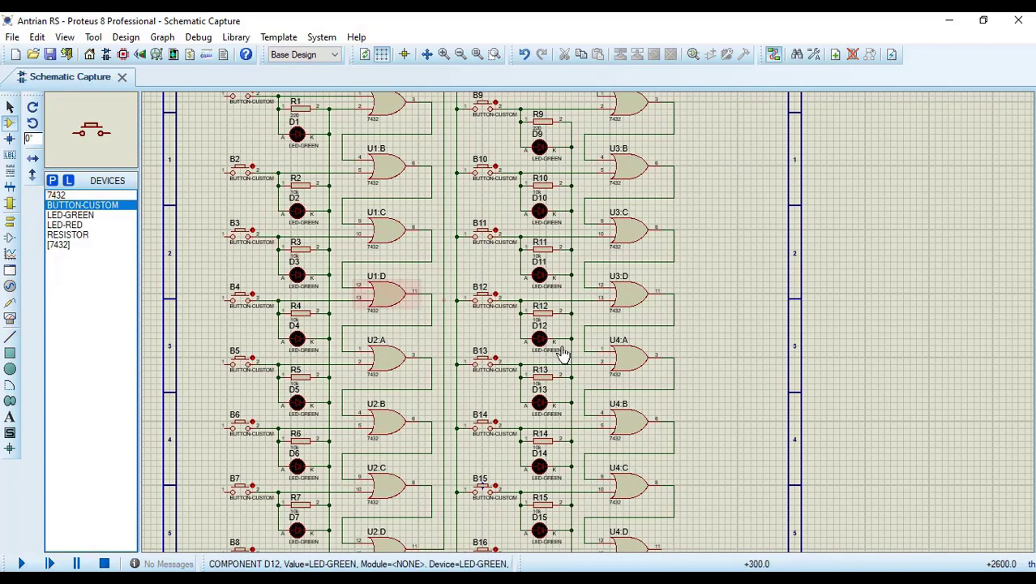
drag(762, 413, 759, 484)
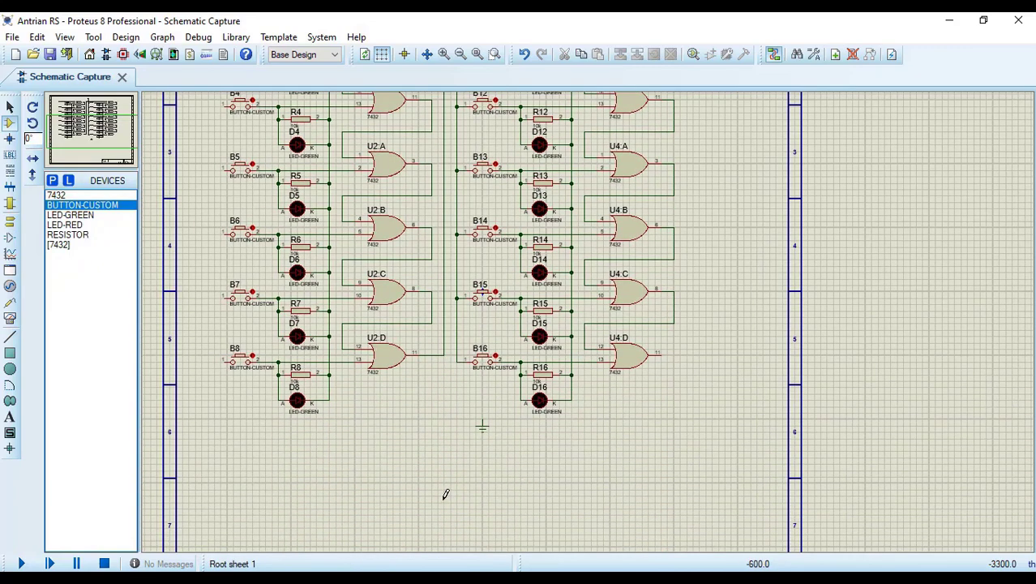
click(66, 225)
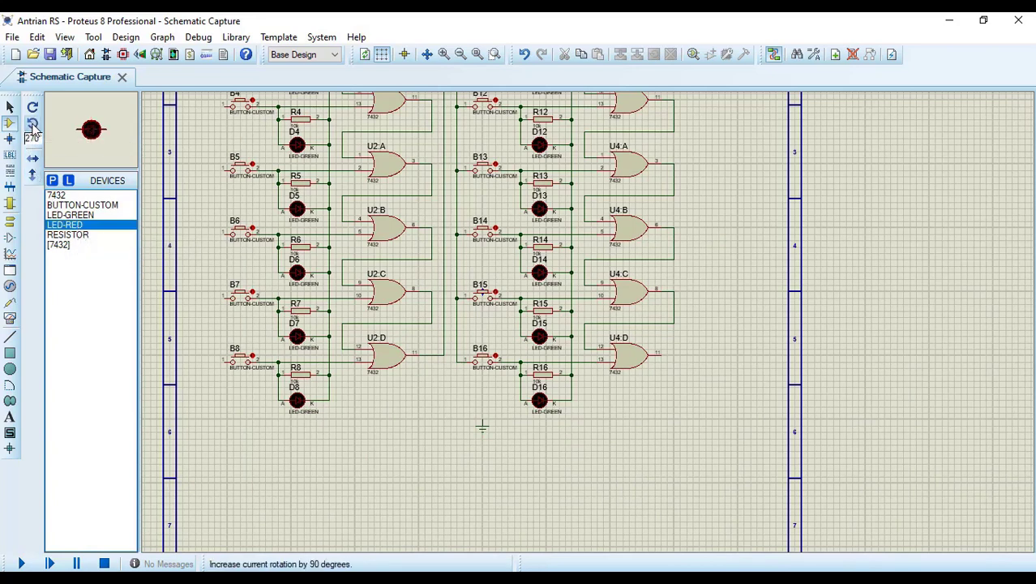
click(32, 126)
click(32, 126)
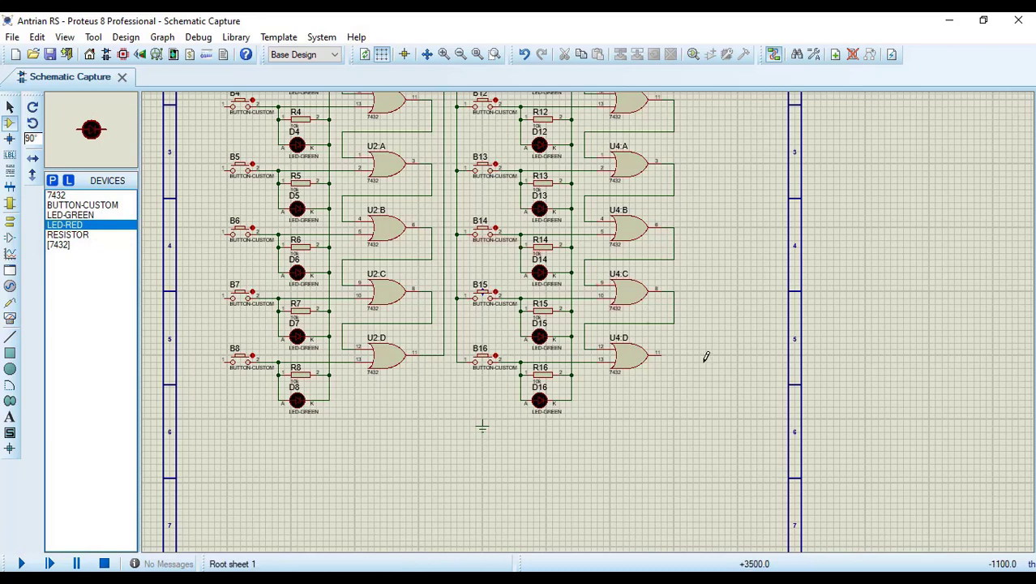
click(704, 353)
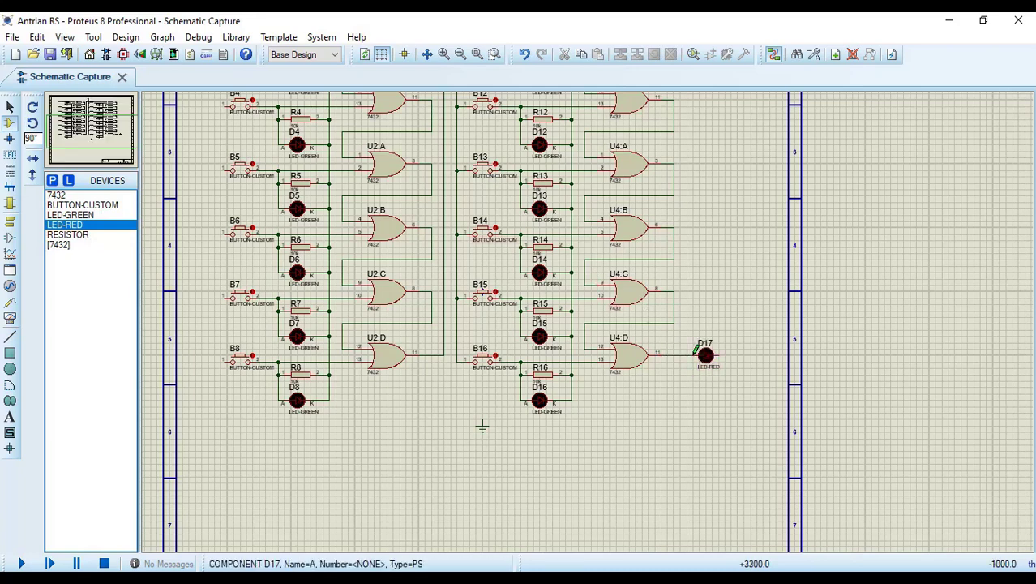
Wire the red LED's cathode and the first column's LED cathode line to the ground terminal
click(738, 354)
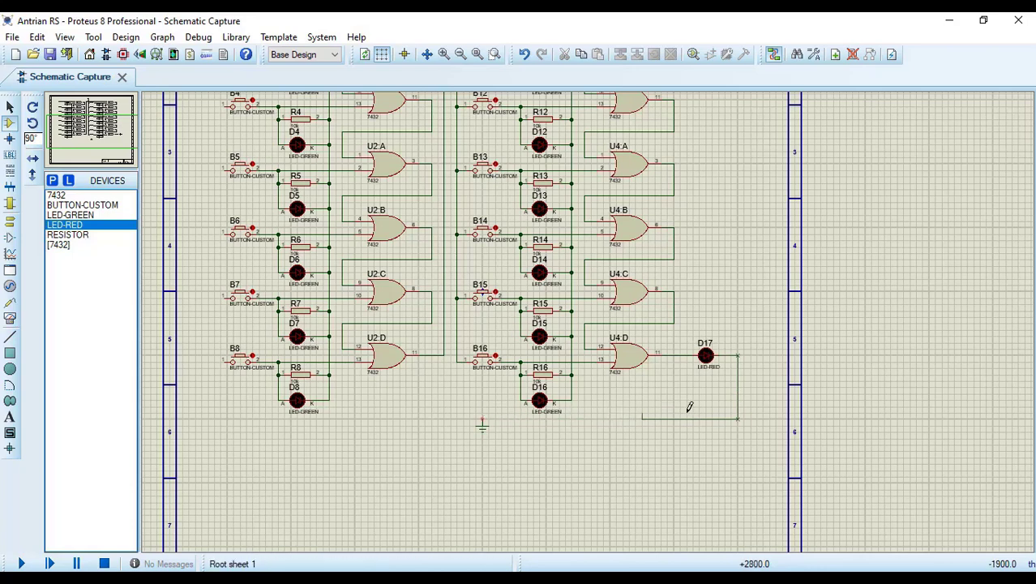
click(482, 419)
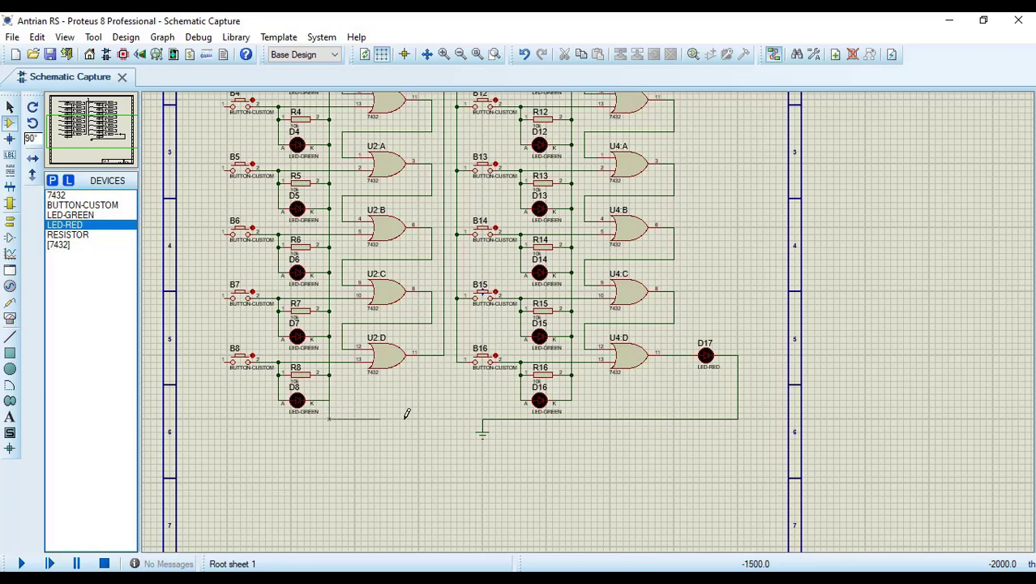
click(483, 419)
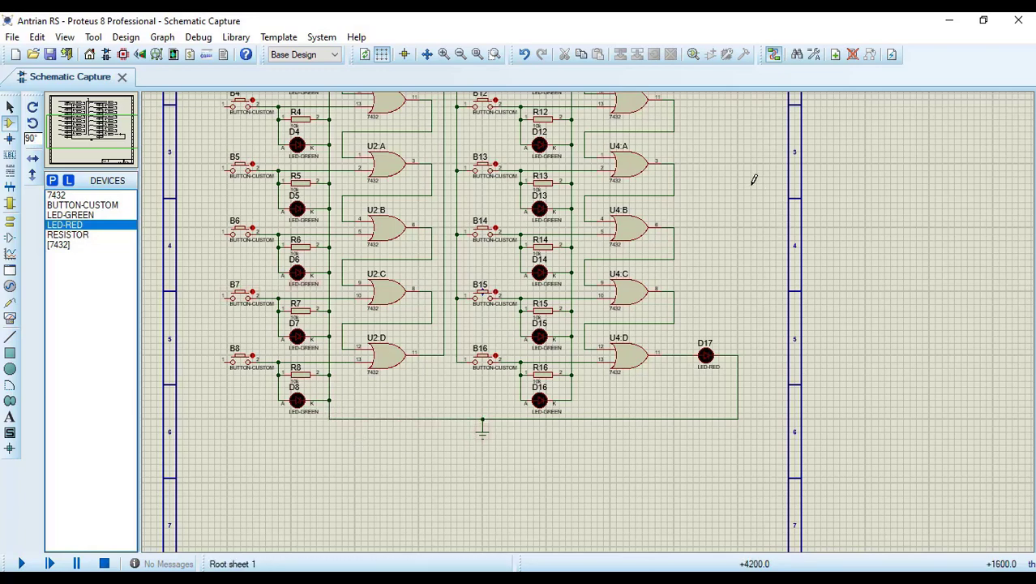
Run a supply line from the power terminal's wire to pin 1 of buttons B1, B2 and B3
scroll(751, 104, up, 5)
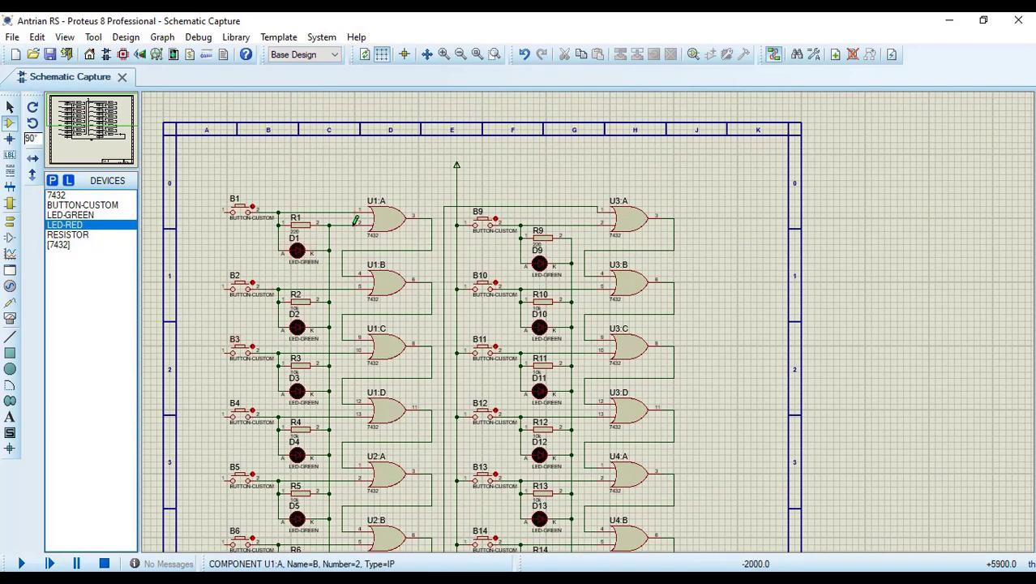
click(225, 213)
click(457, 186)
click(225, 290)
click(208, 212)
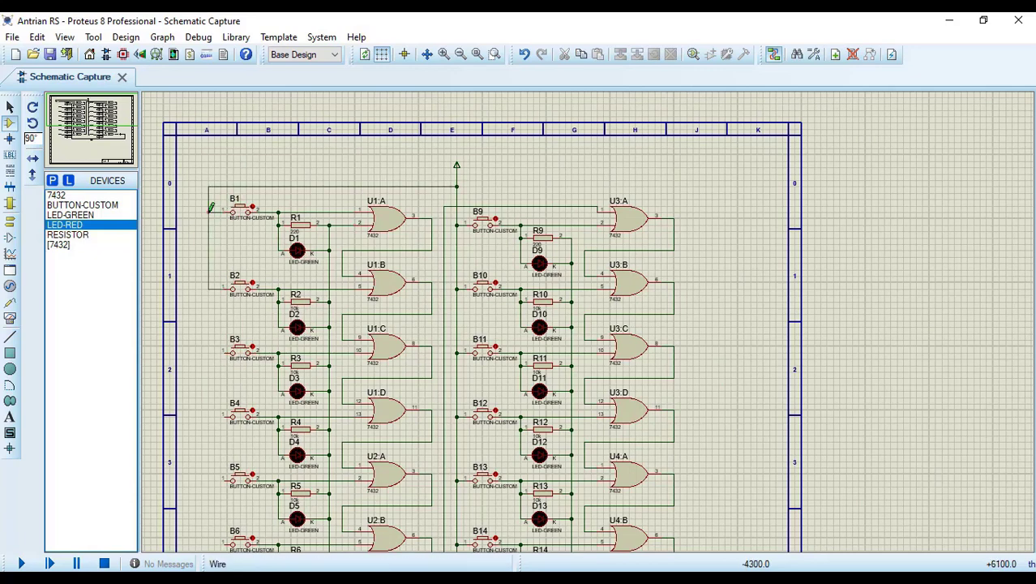
click(225, 353)
click(208, 289)
Extend the first column's supply line down to pin 1 of buttons B4, B5 and B6
scroll(227, 289, down, 2)
click(225, 339)
click(208, 275)
click(225, 403)
click(208, 339)
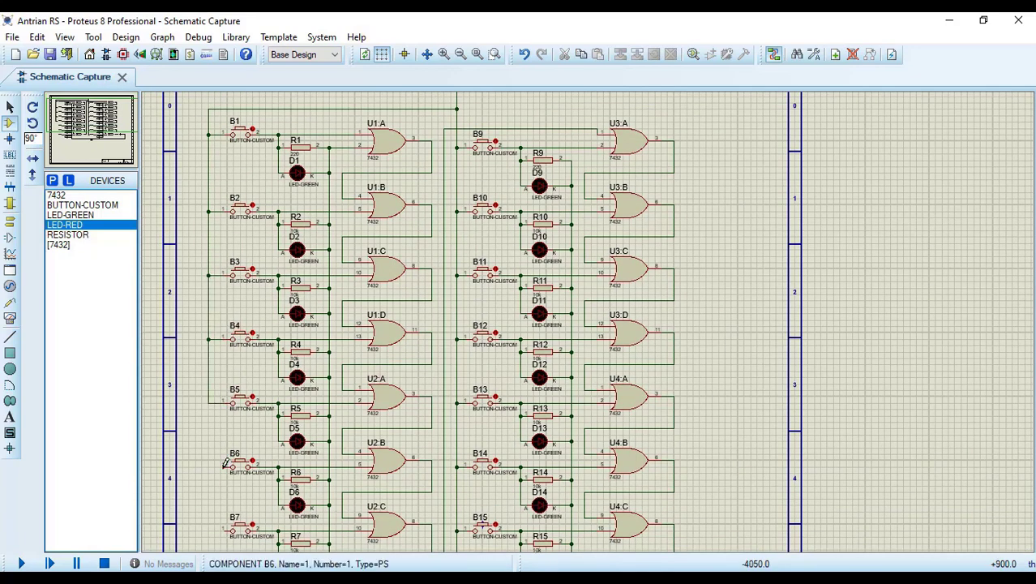
click(225, 466)
click(208, 403)
Complete the first column's supply line by wiring it to pin 1 of buttons B7 and B8
drag(744, 479, 754, 548)
click(225, 374)
click(208, 312)
click(225, 439)
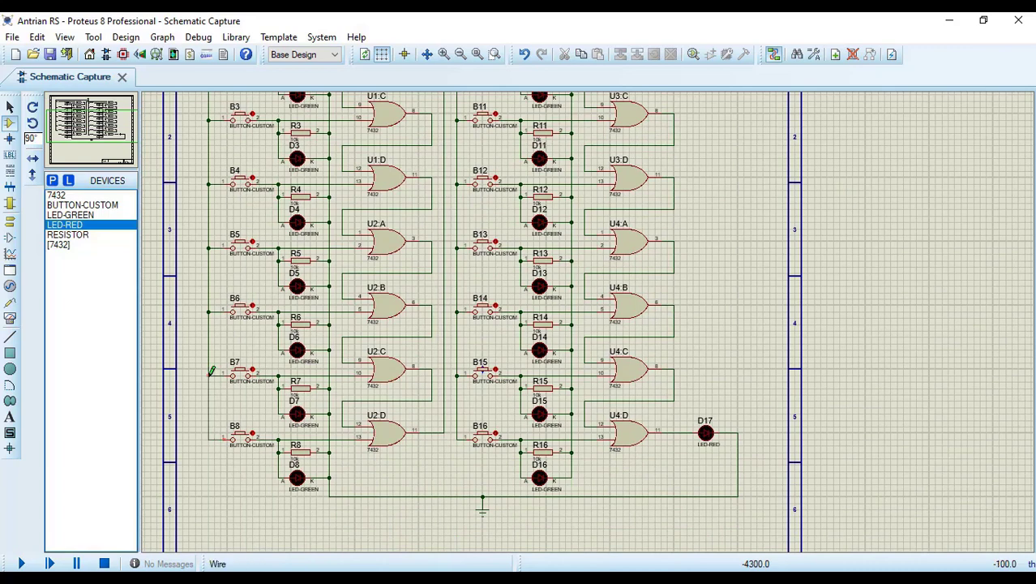
click(209, 374)
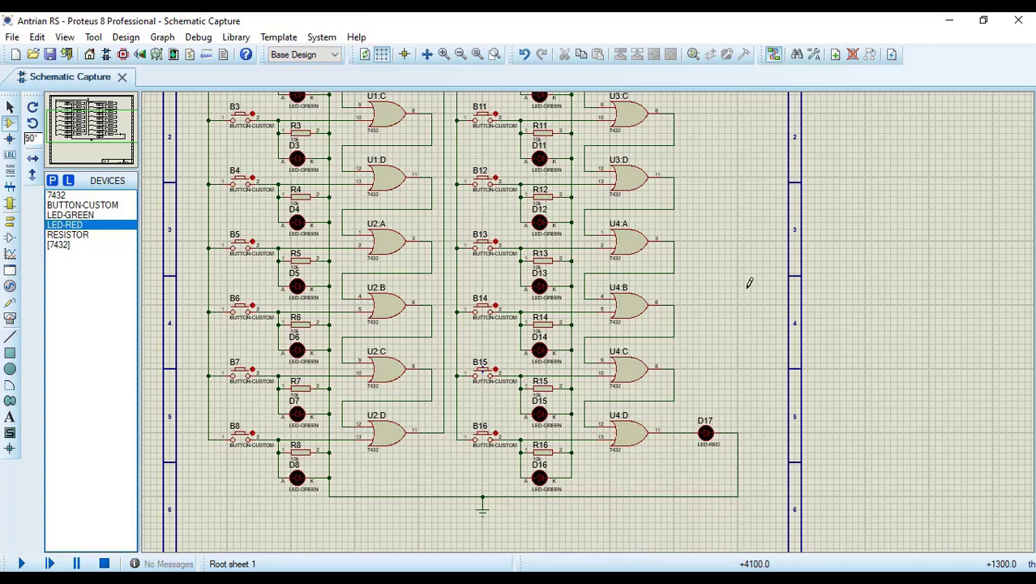
Move gate U3:A slightly upward so the wire into its pin 1 runs straight
scroll(756, 101, up, 3)
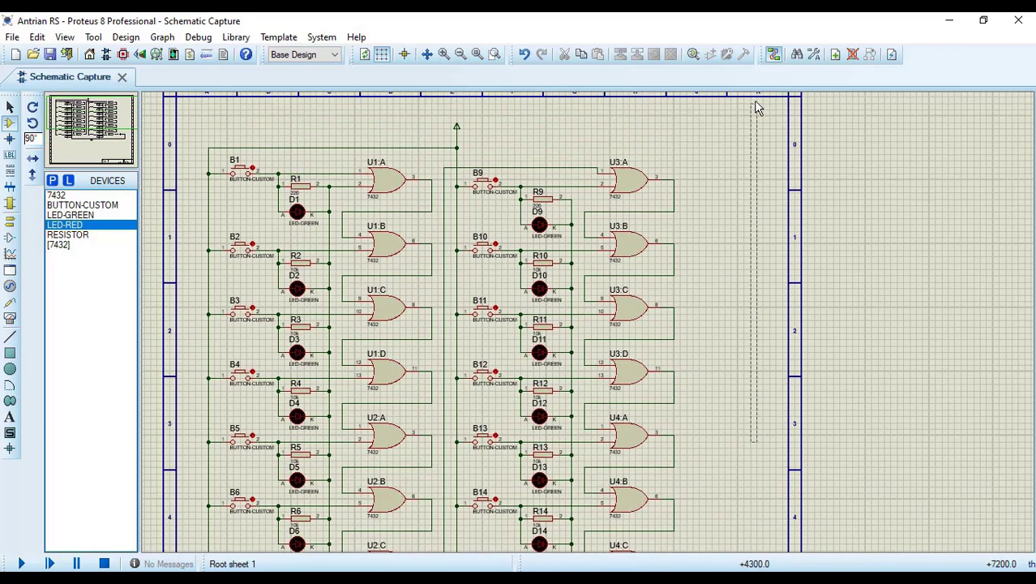
scroll(748, 415, down, 2)
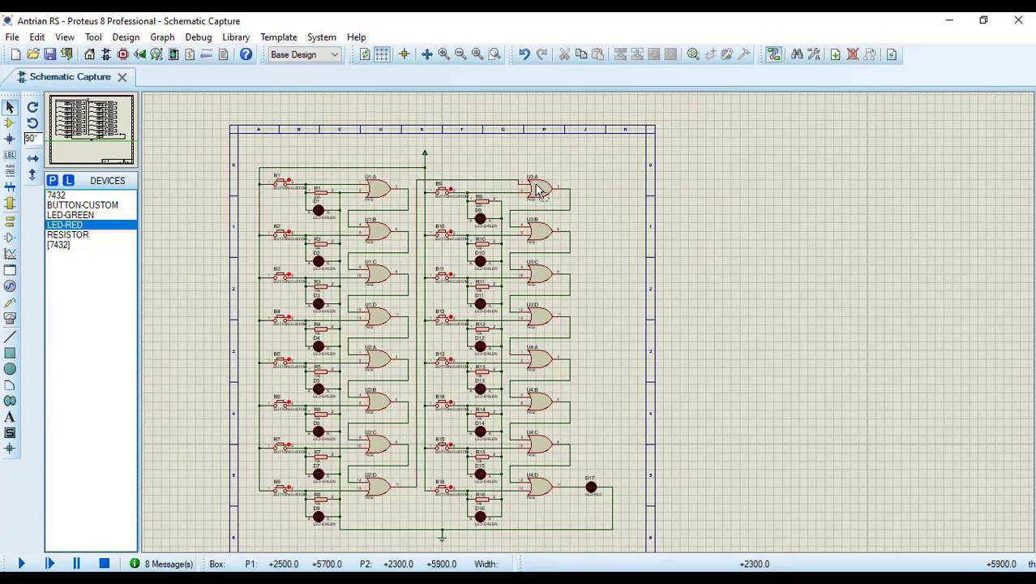
click(488, 185)
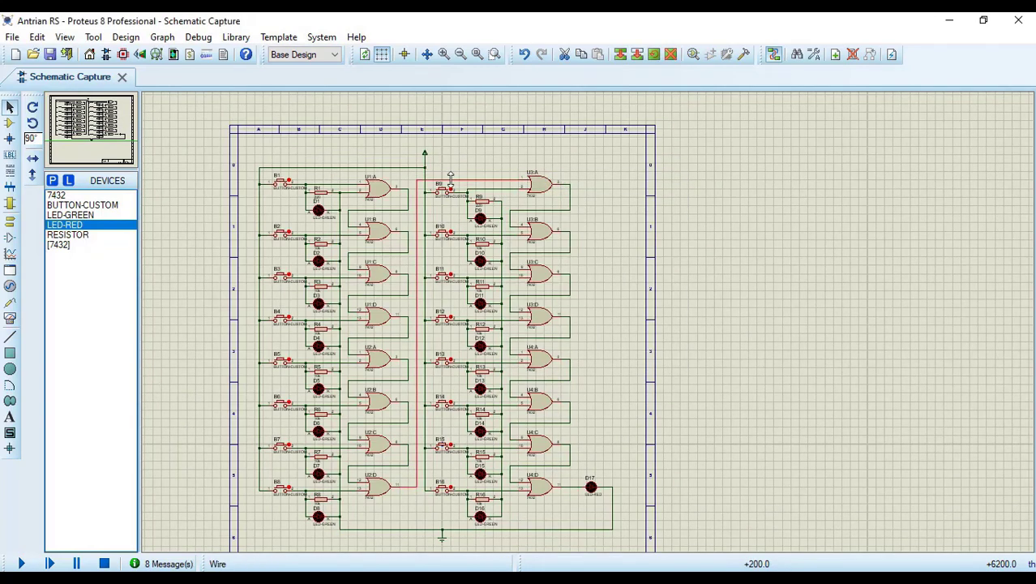
click(613, 229)
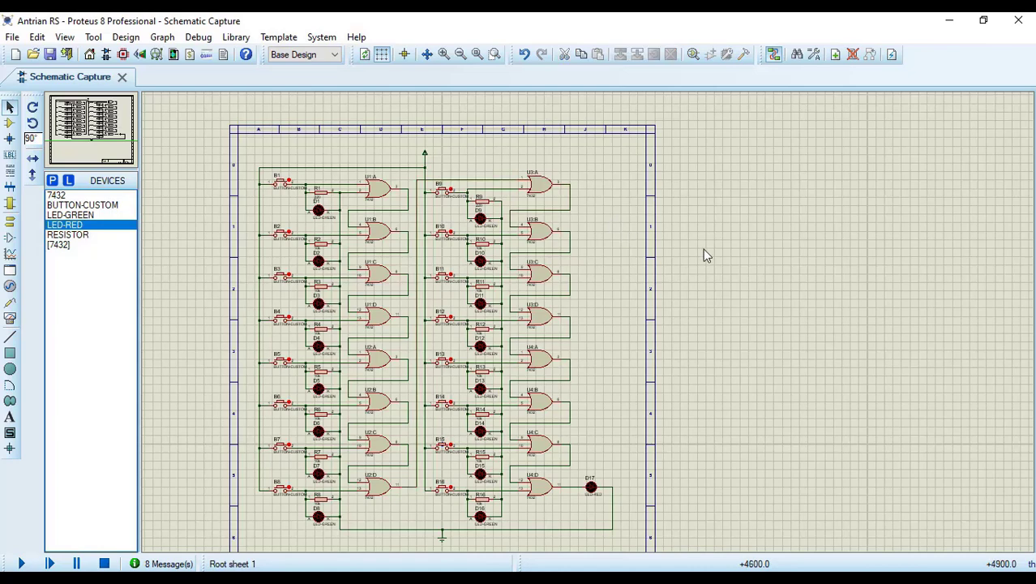
Connect the second column's LED cathode line below D16 to the ground wire
scroll(456, 214, up, 1)
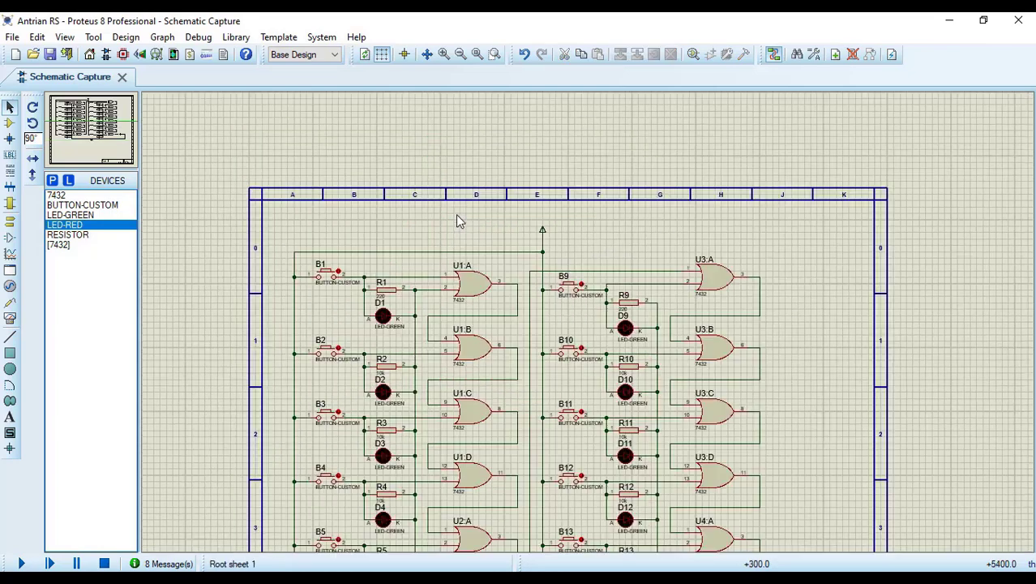
drag(828, 457, 839, 556)
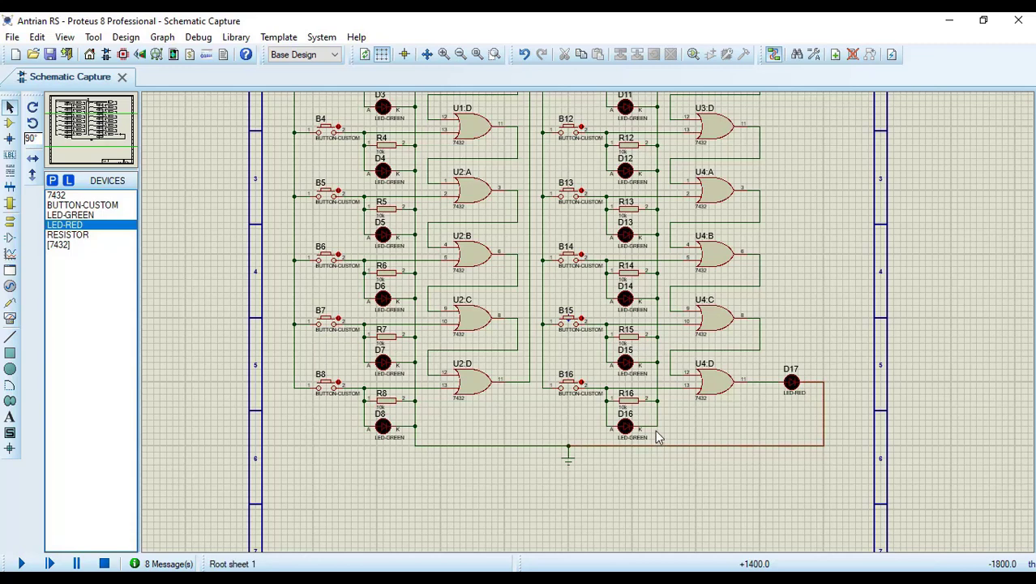
click(10, 336)
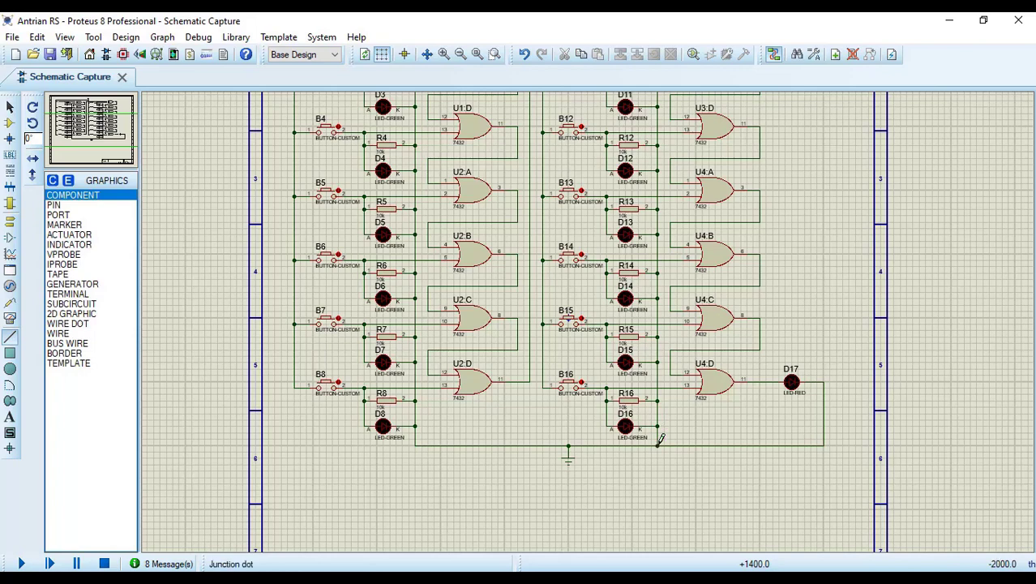
click(841, 198)
scroll(848, 230, down, 1)
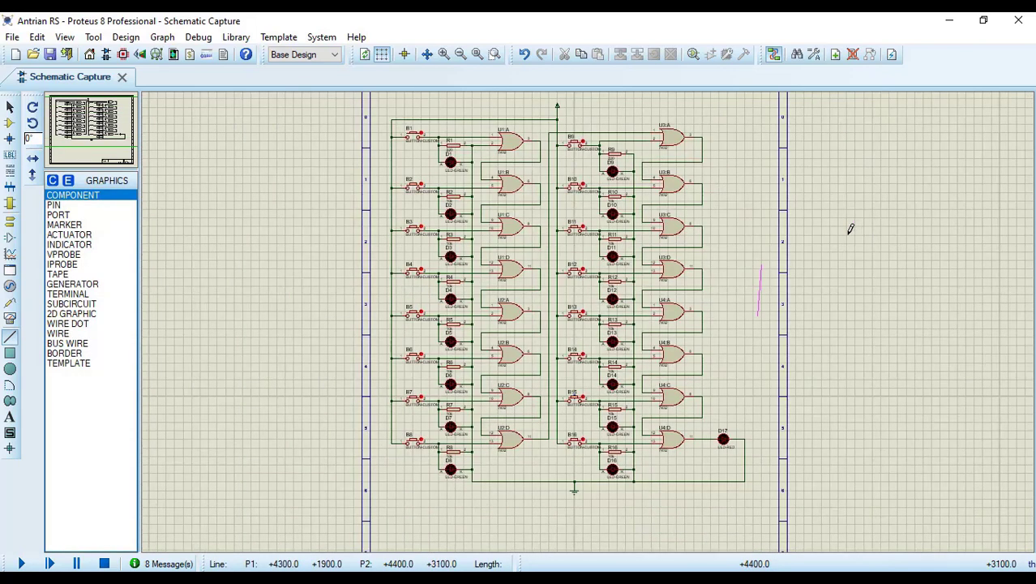
key(Escape)
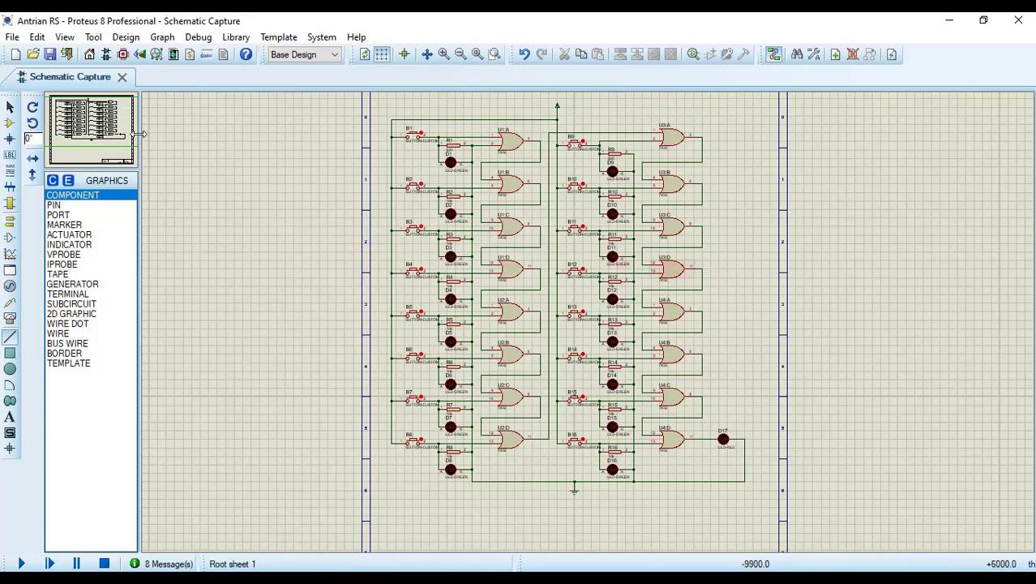
key(Escape)
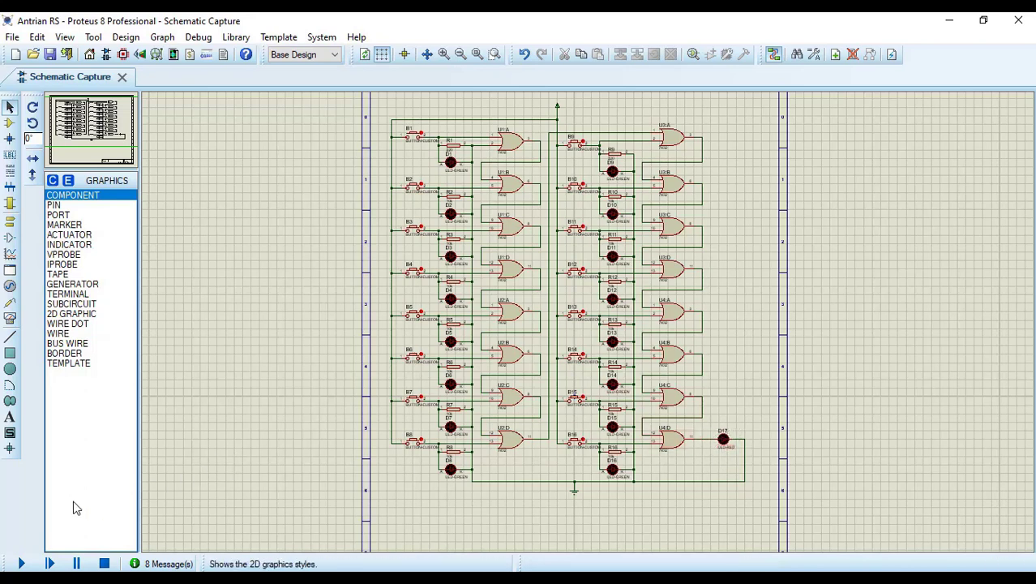
Run the simulation and toggle buttons B1 and B3 to test their green LEDs and the red output LED
click(23, 563)
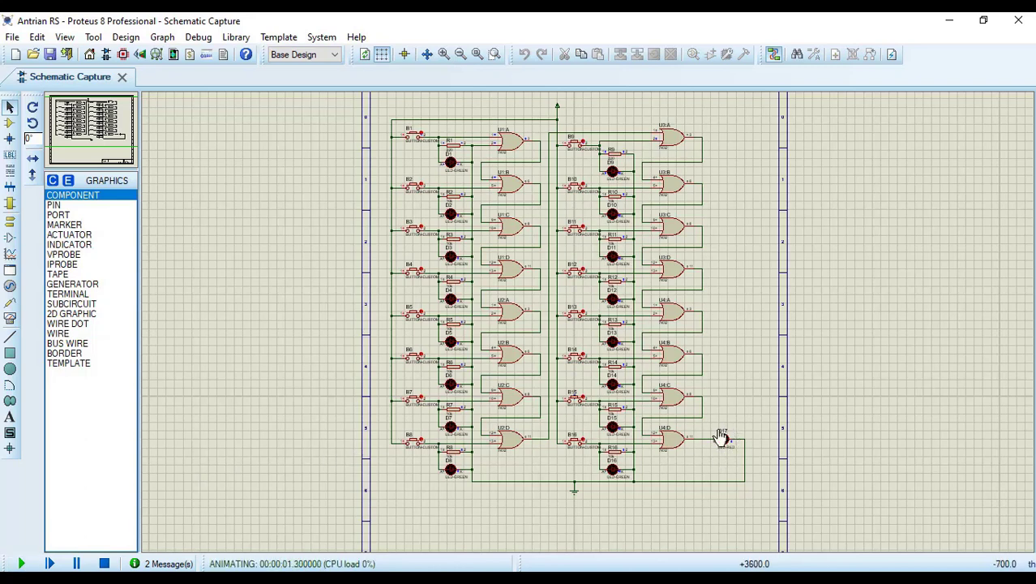
click(421, 138)
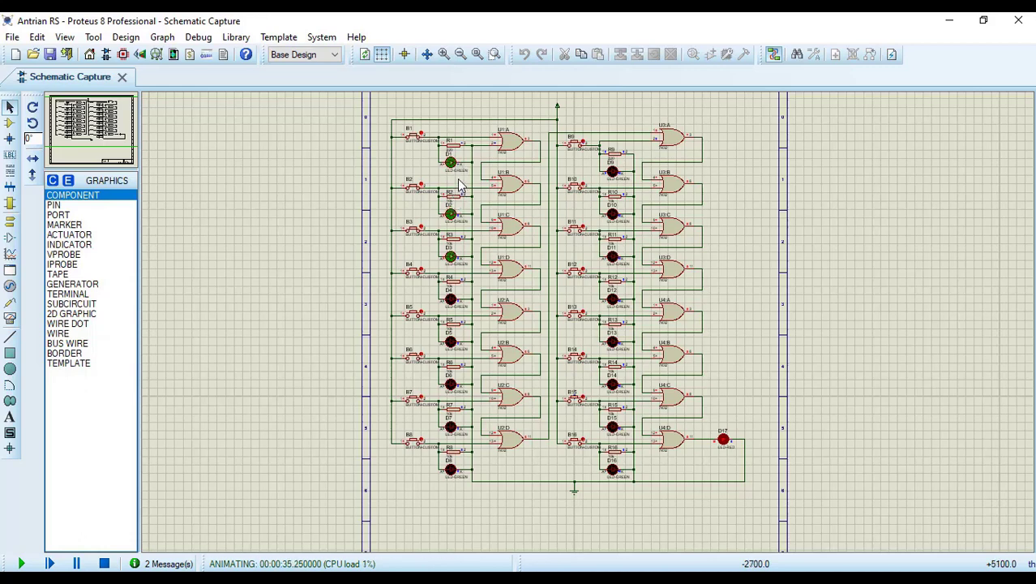
click(421, 226)
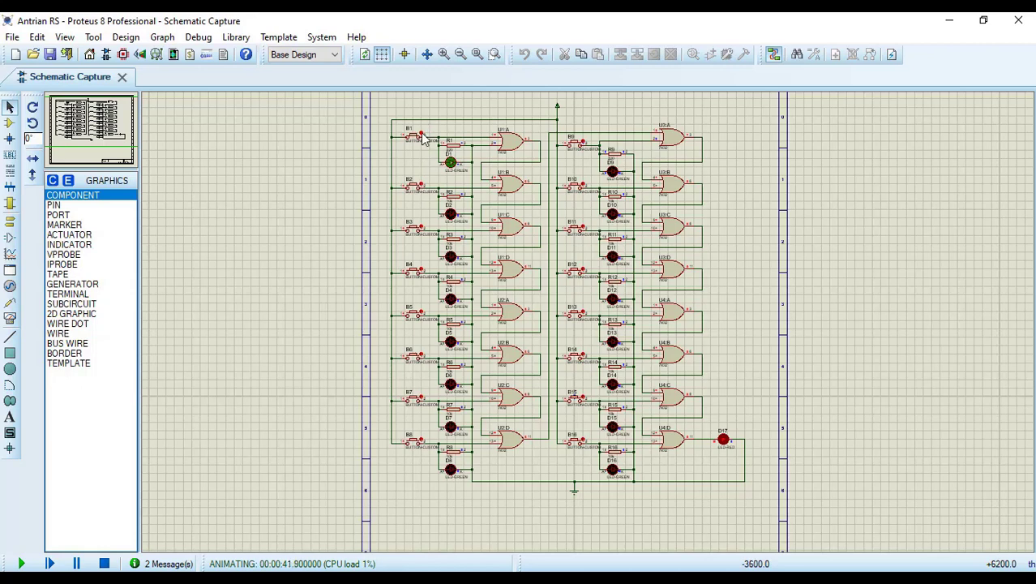
click(422, 139)
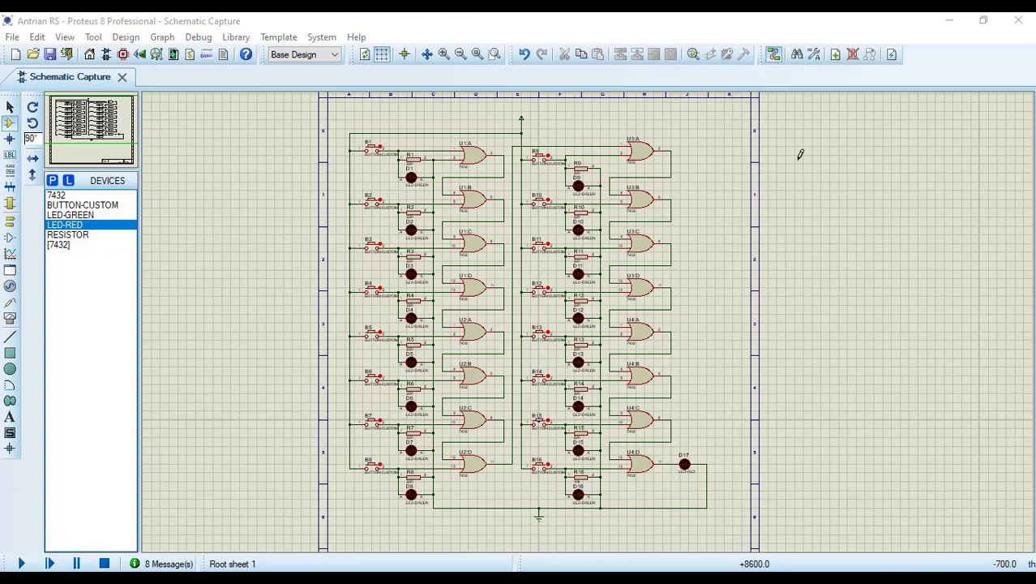
Open the PCB layout of the design and bring up the list of components available for placement
click(792, 91)
drag(797, 107, 787, 122)
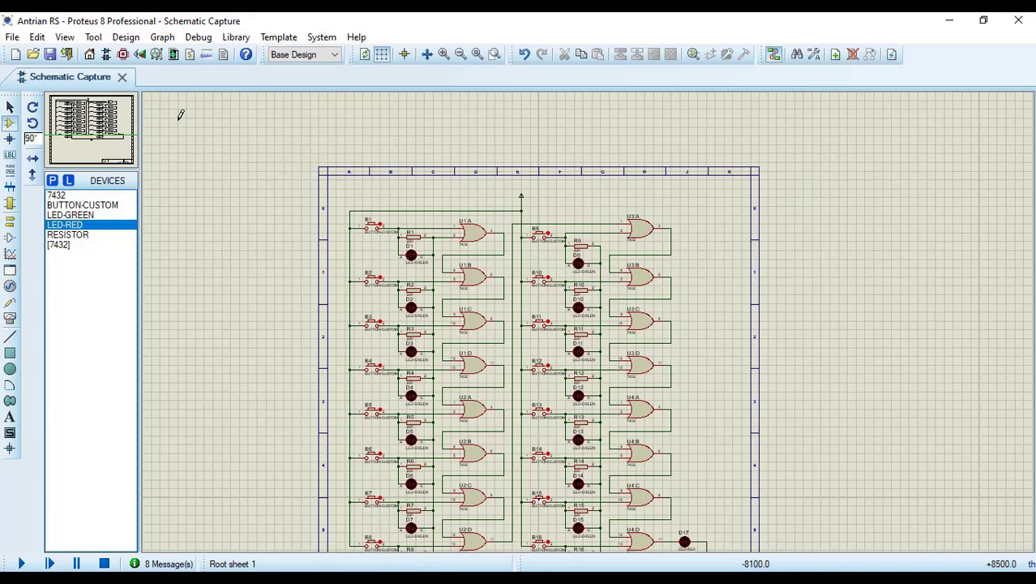
click(123, 54)
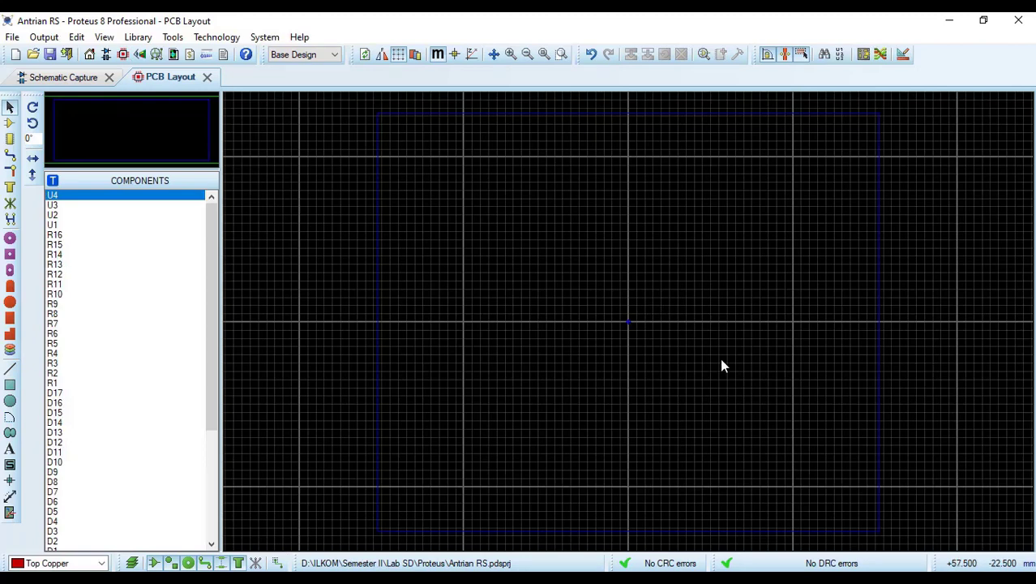
click(10, 123)
Review the PCB component list against the schematic, from the buttons through the LEDs and resistors to the 7432 chips
drag(212, 260, 464, 195)
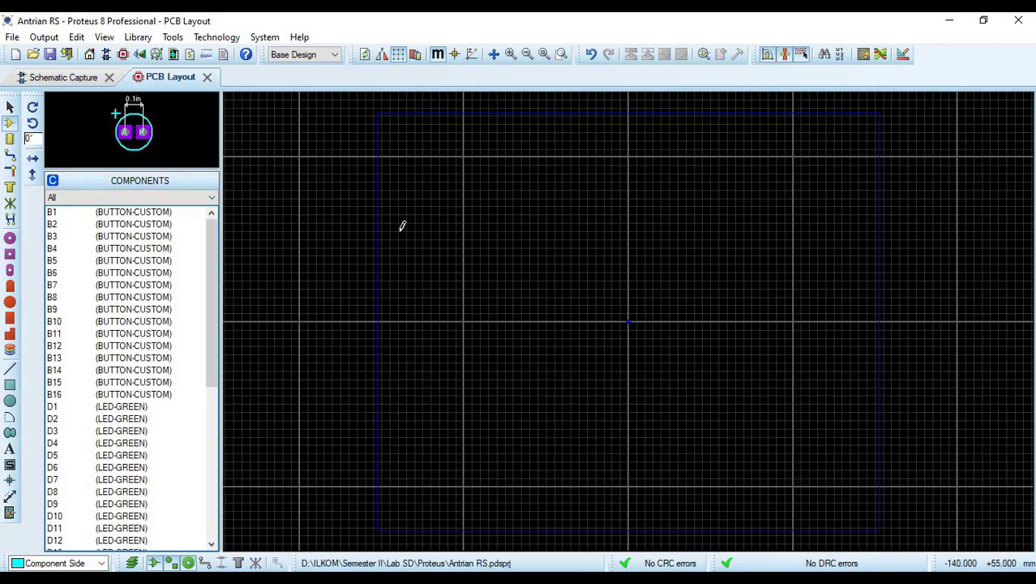
click(75, 78)
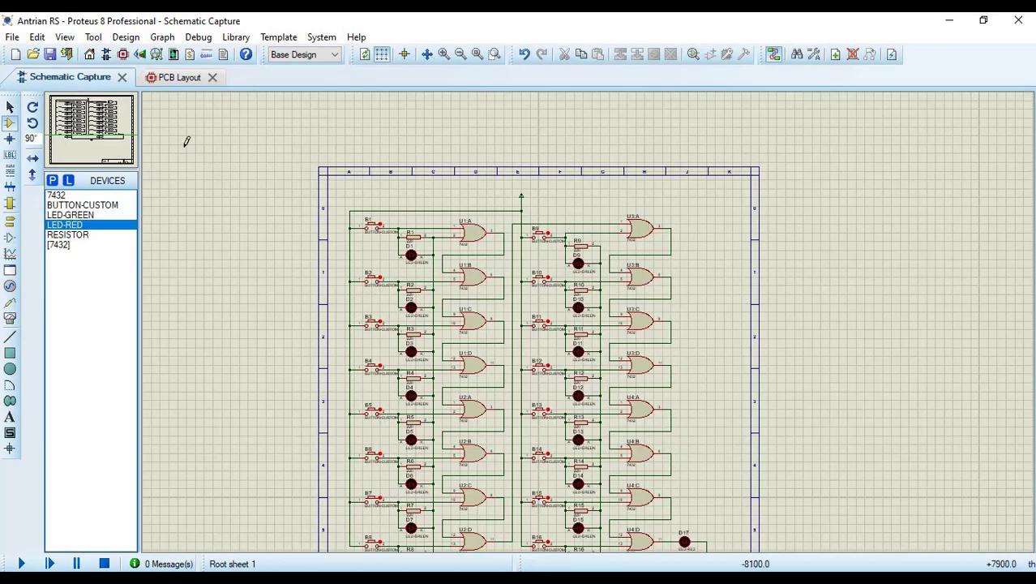
click(171, 78)
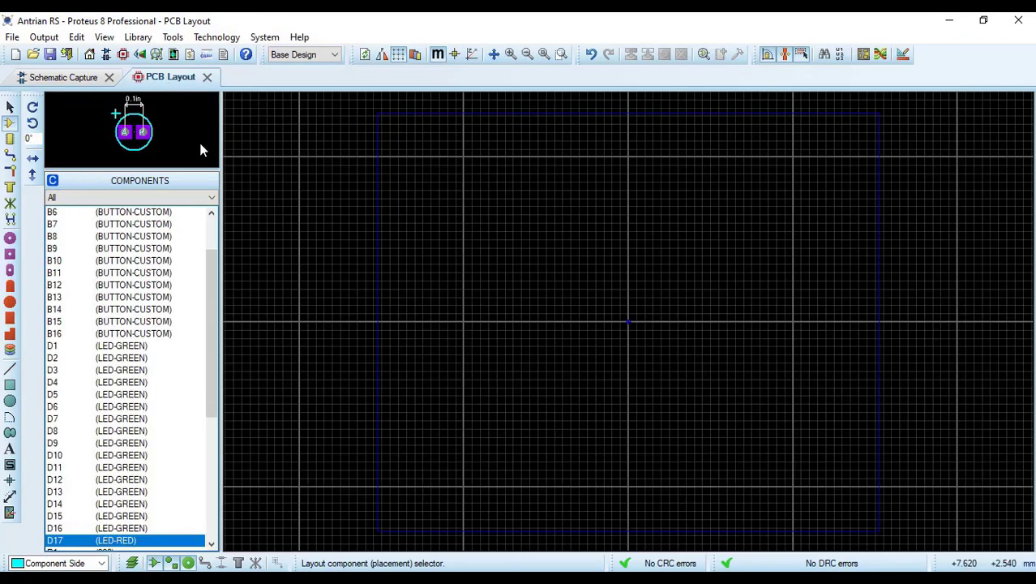
drag(211, 278, 211, 214)
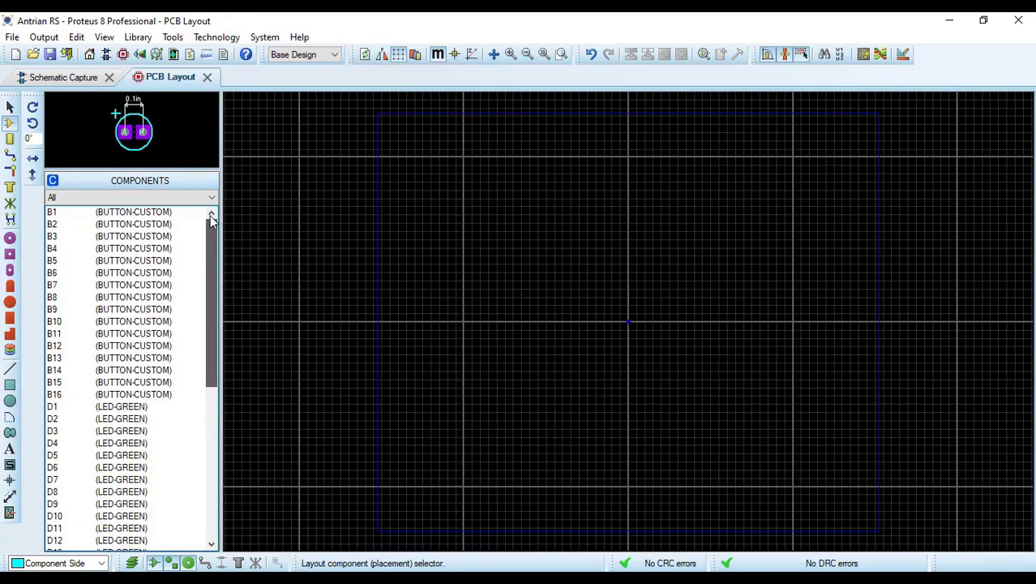
scroll(209, 290, down, 6)
click(193, 381)
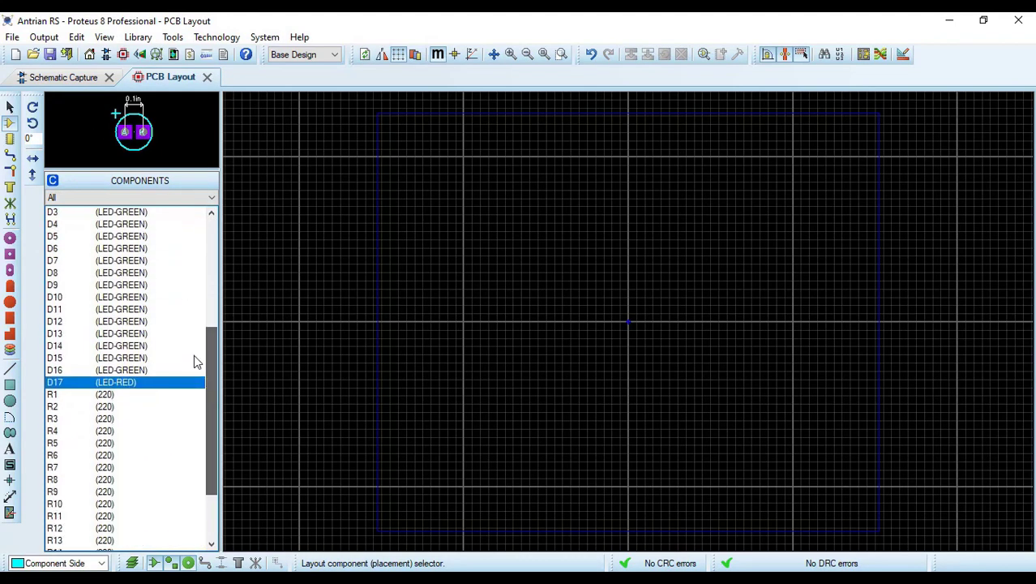
drag(213, 358, 206, 400)
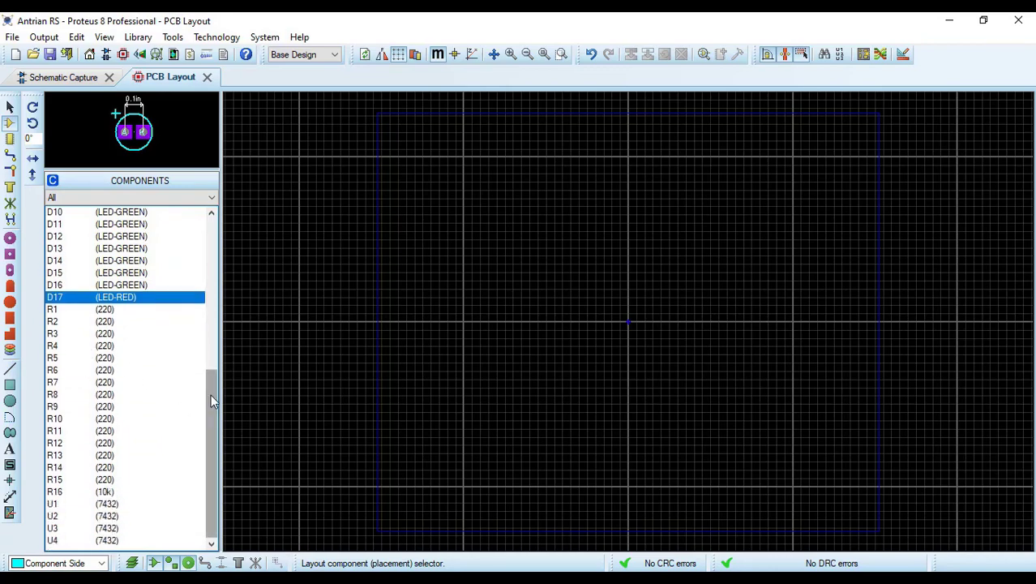
Compare the OR gates in the schematic with the 7432 chips in the PCB component list
click(68, 77)
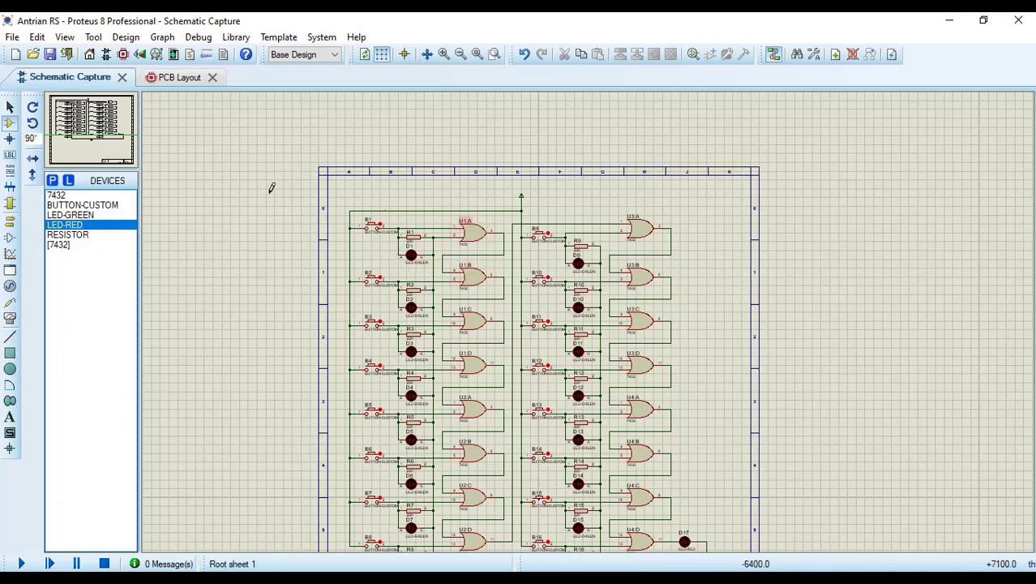
drag(839, 369, 877, 542)
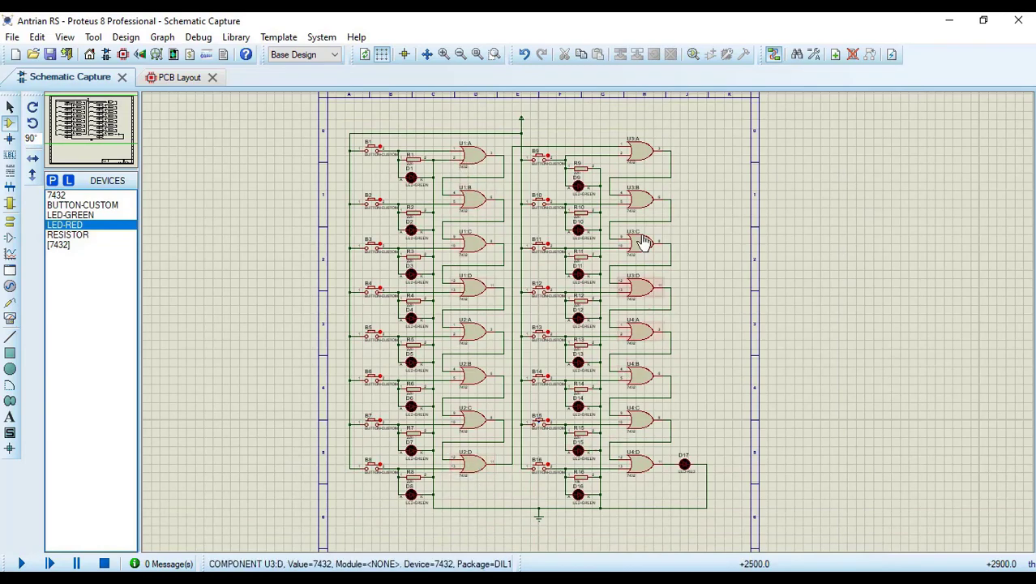
click(174, 78)
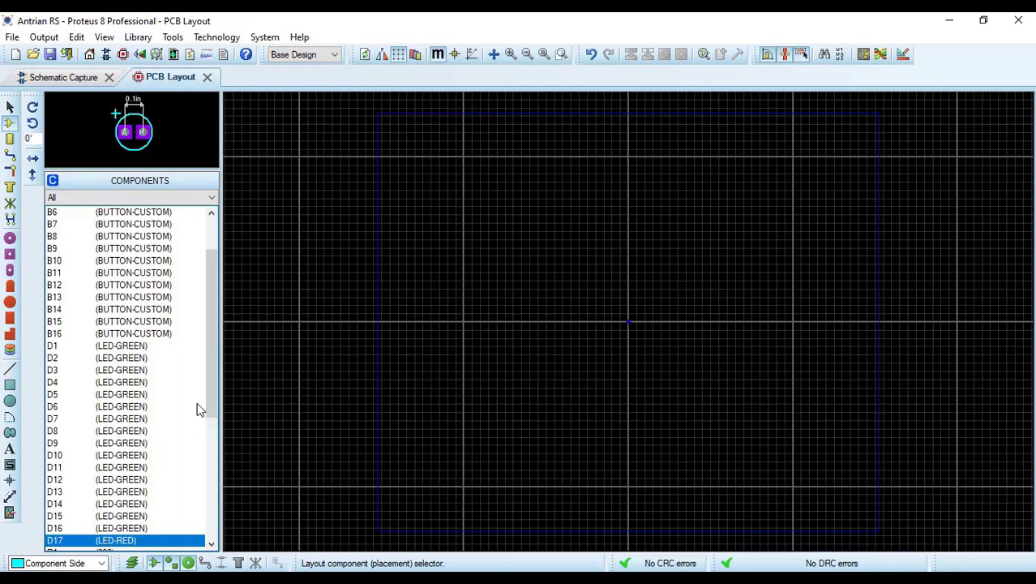
scroll(198, 409, down, 7)
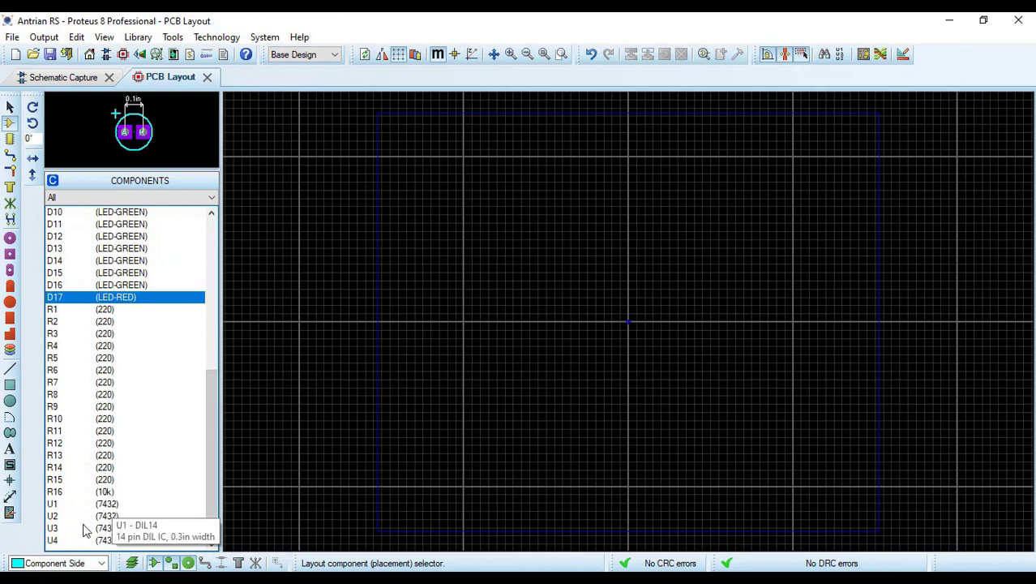
Place 7432 chip U1, rotated -90°, near the upper centre of the board
click(108, 504)
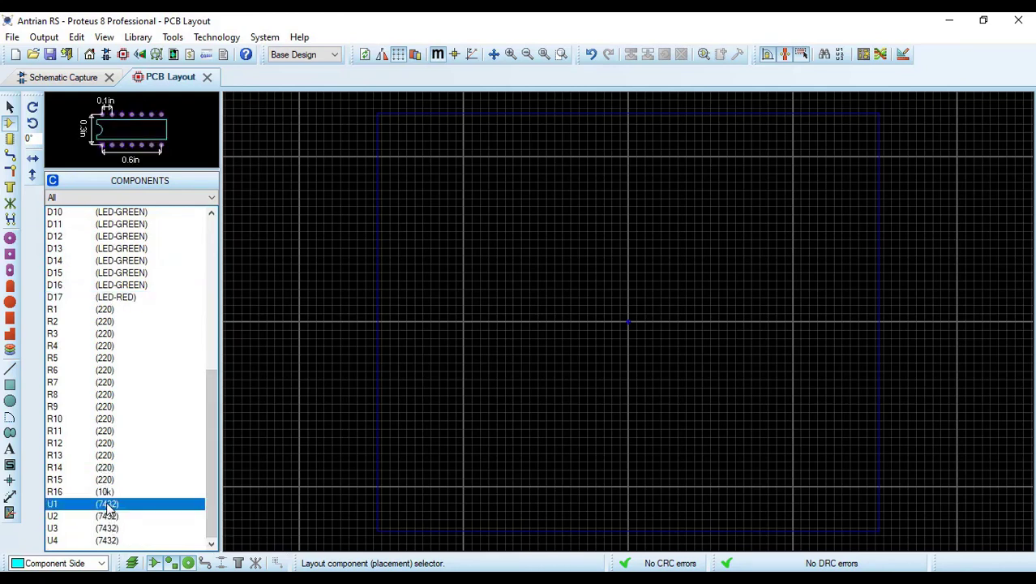
click(60, 79)
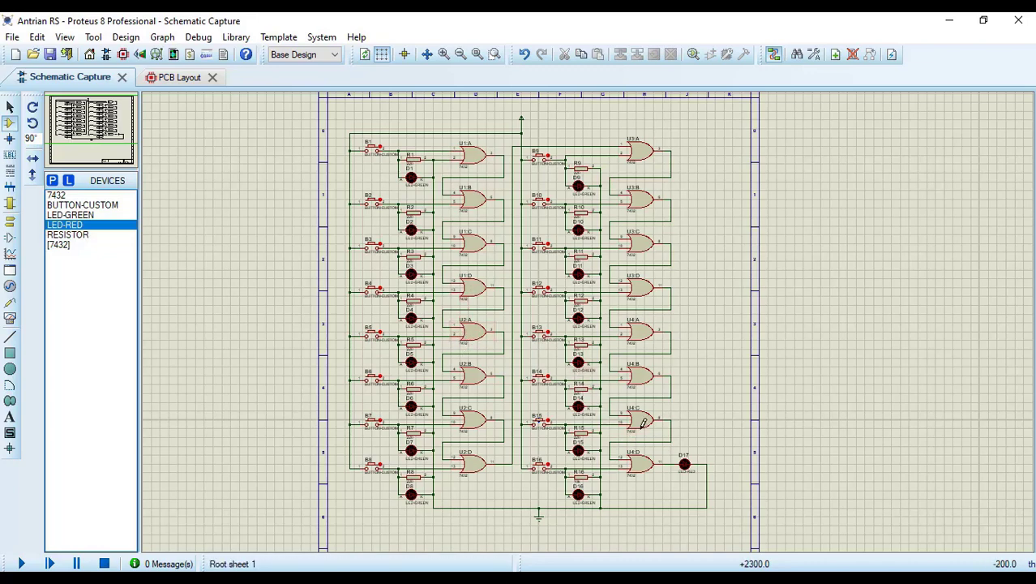
click(176, 78)
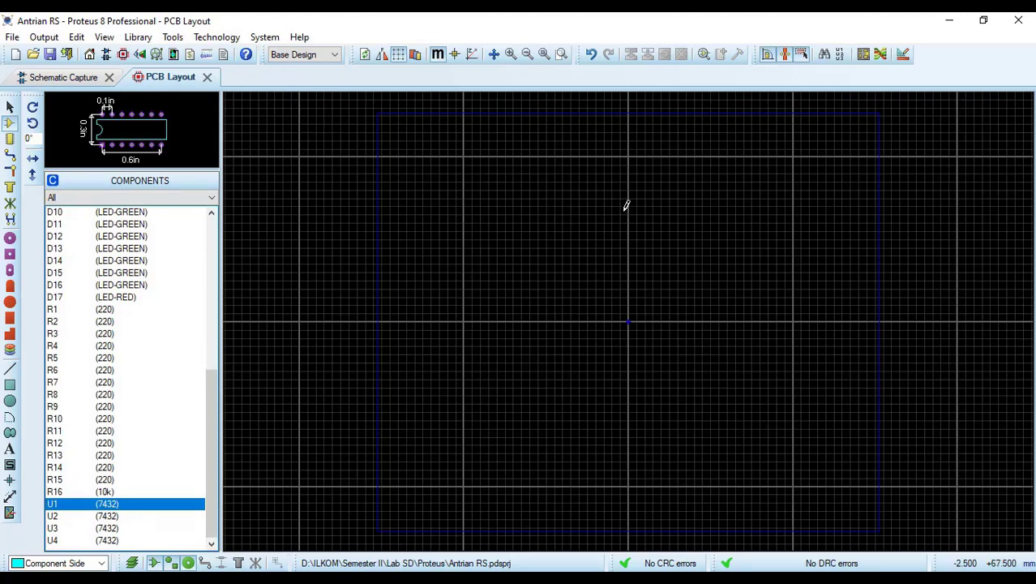
click(33, 109)
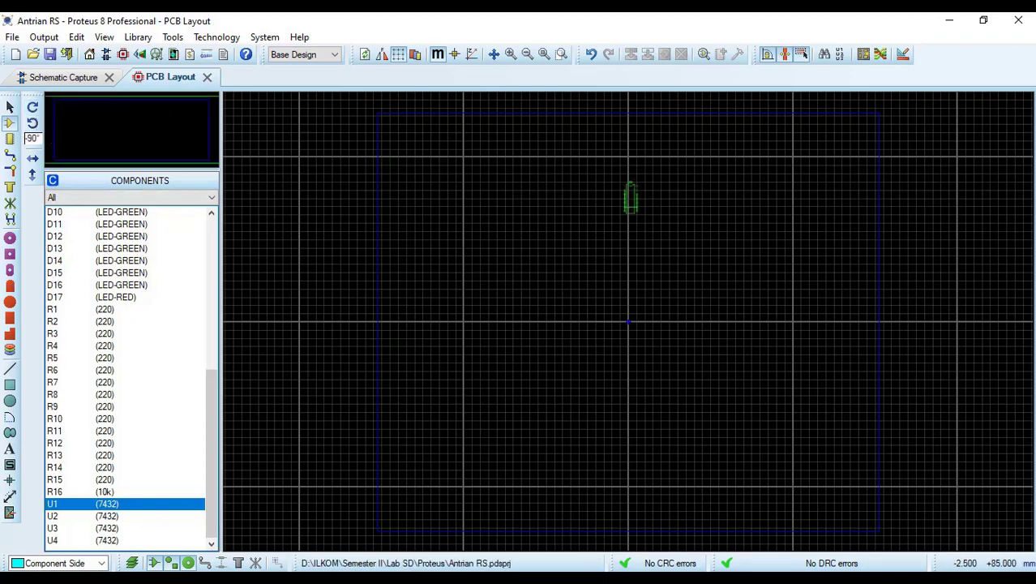
click(631, 195)
scroll(620, 316, up, 2)
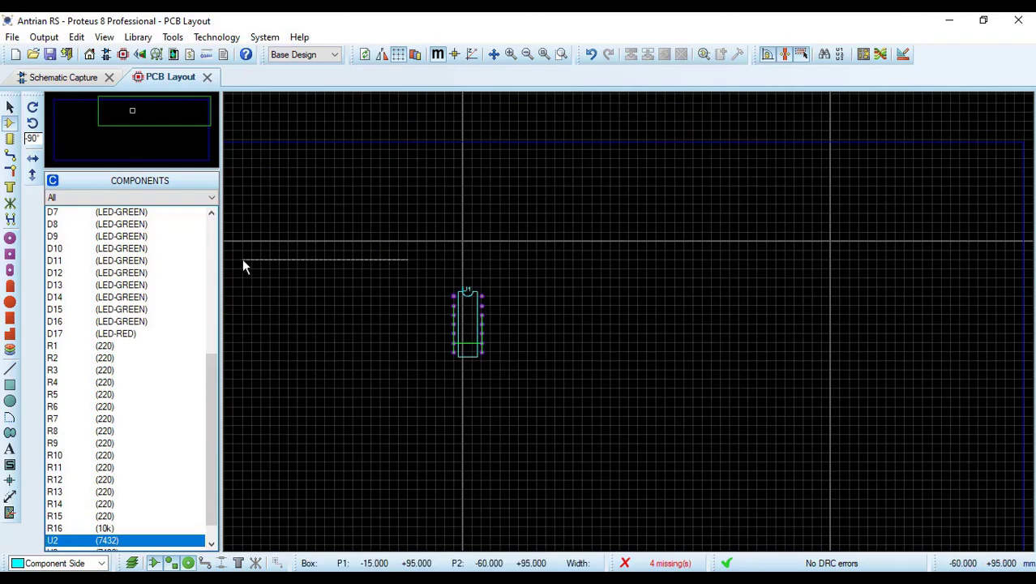
Place buttons B1 and B2 in a column left of U1 and B3 and B4 in a matching column right of it
click(65, 77)
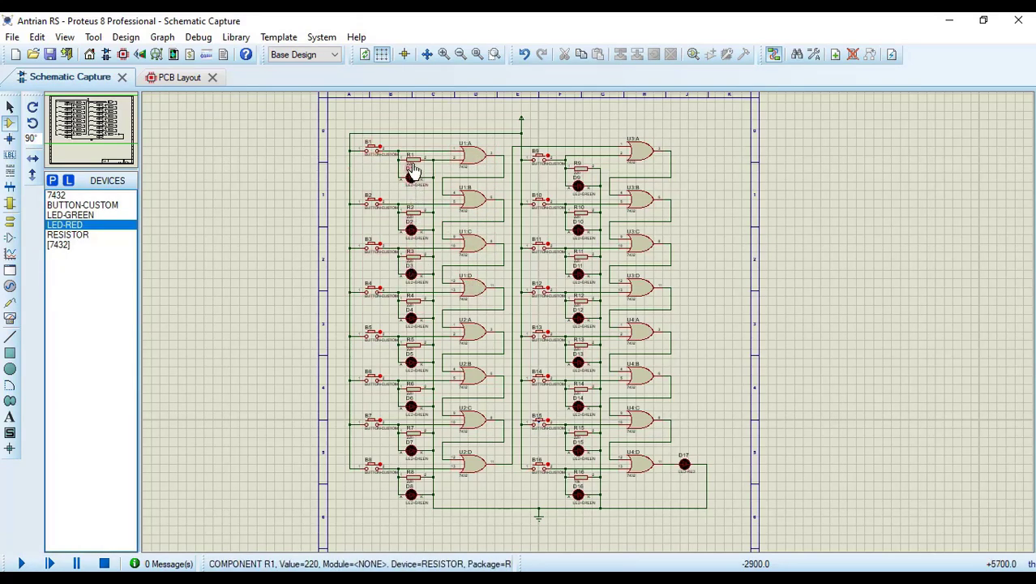
click(180, 77)
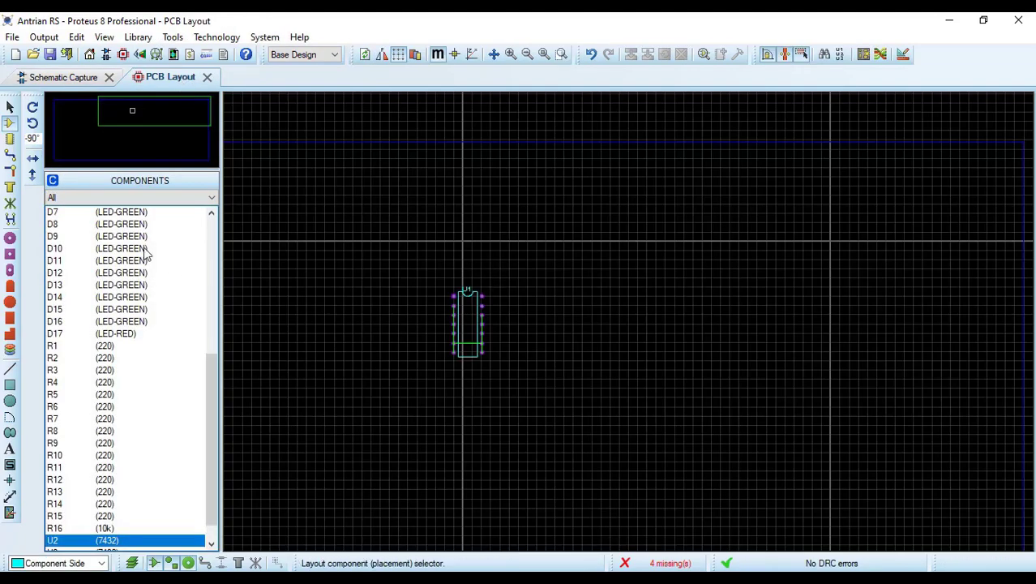
drag(212, 377, 213, 242)
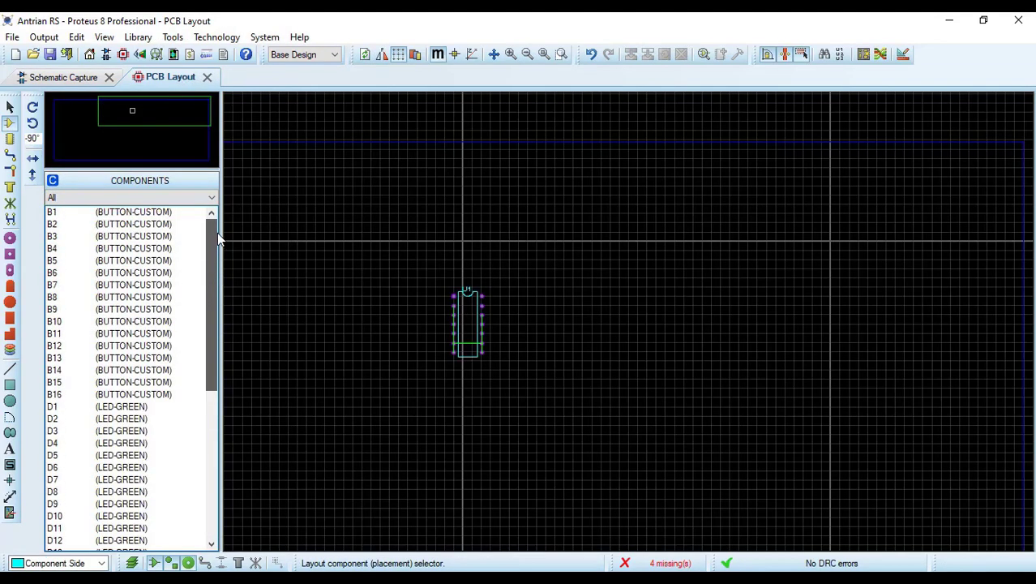
click(132, 213)
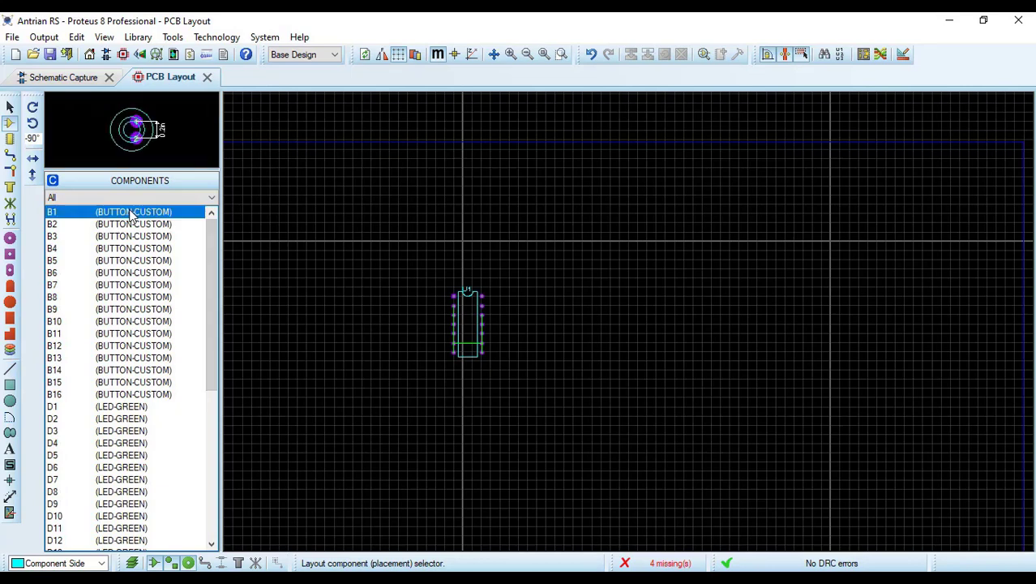
click(387, 289)
click(387, 380)
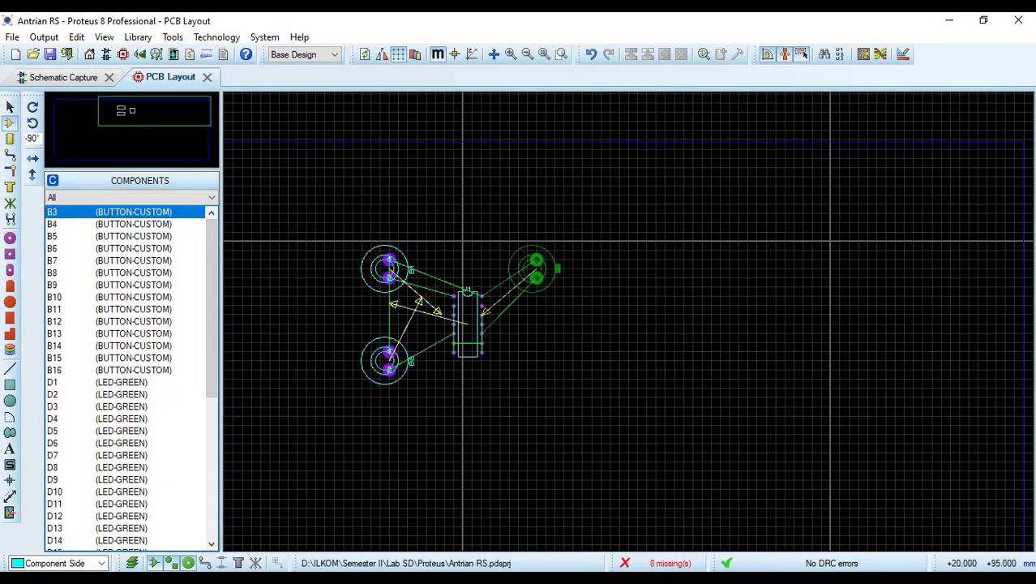
click(535, 289)
click(535, 380)
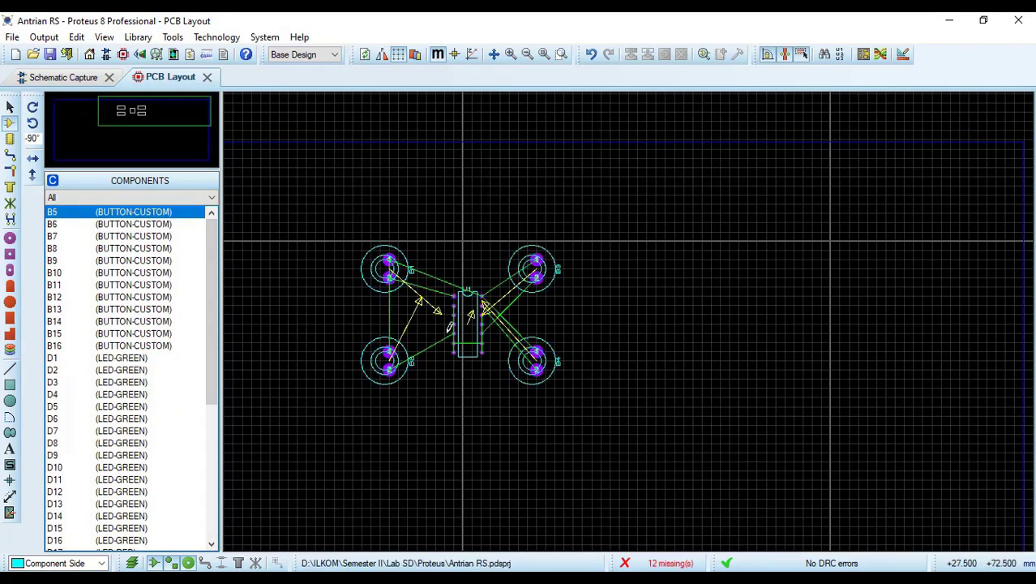
Move buttons B1 and B2 further left and B3 and B4 further right to make room beside U1
drag(333, 213, 428, 433)
drag(386, 272, 330, 272)
drag(491, 222, 599, 423)
drag(539, 270, 631, 270)
click(505, 395)
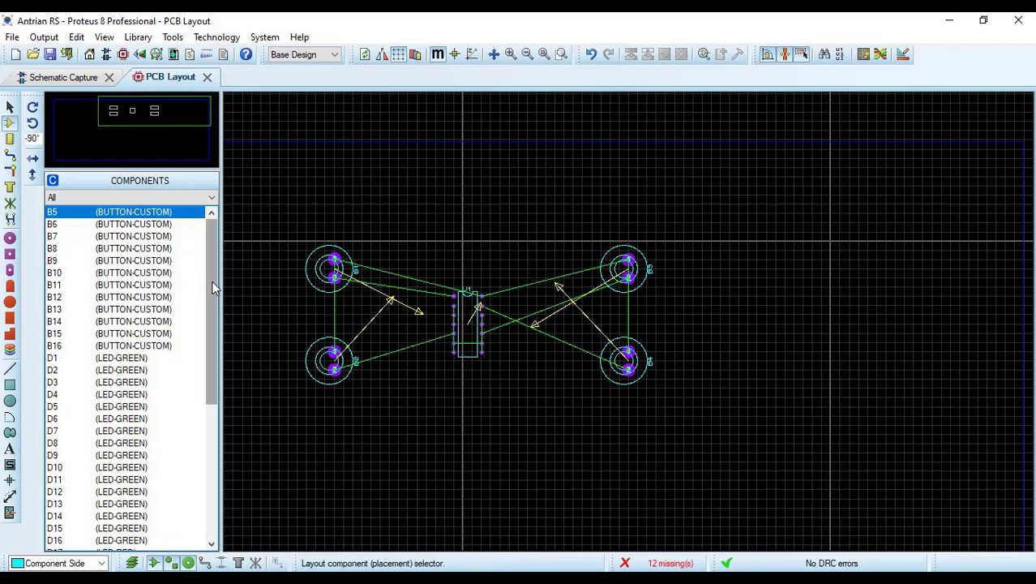
Place resistors R1 and R2 vertically between U1 and the left buttons, and R3 and R4 between U1 and the right buttons
drag(212, 288, 213, 432)
click(53, 321)
click(427, 266)
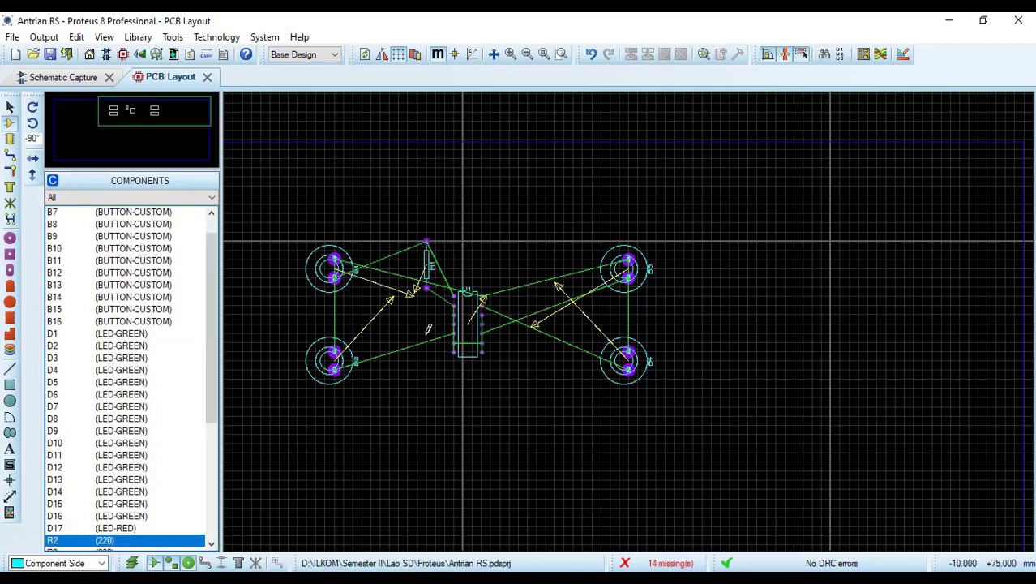
click(427, 357)
click(33, 123)
click(33, 123)
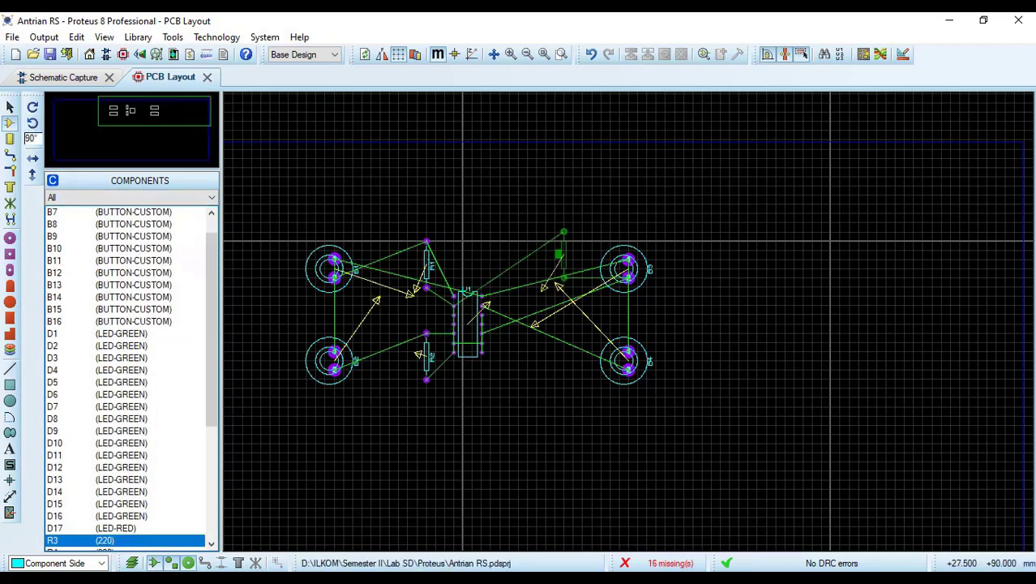
click(564, 266)
click(563, 356)
Move both button pairs slightly outward and shift resistors R1 and R2 slightly left
click(626, 315)
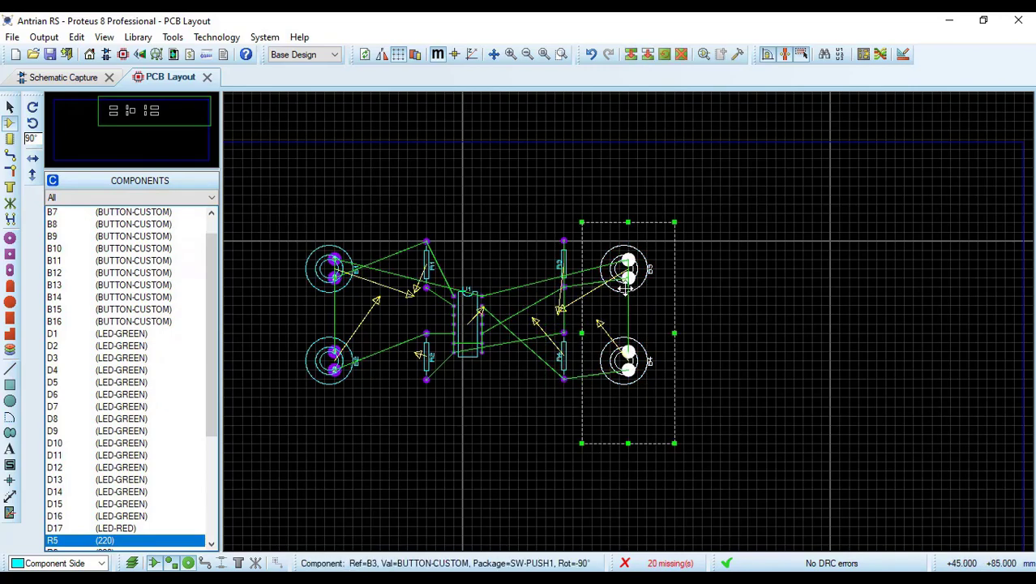
drag(627, 314, 644, 314)
click(340, 297)
drag(340, 296, 321, 297)
drag(396, 212, 447, 423)
drag(418, 292, 409, 292)
click(527, 421)
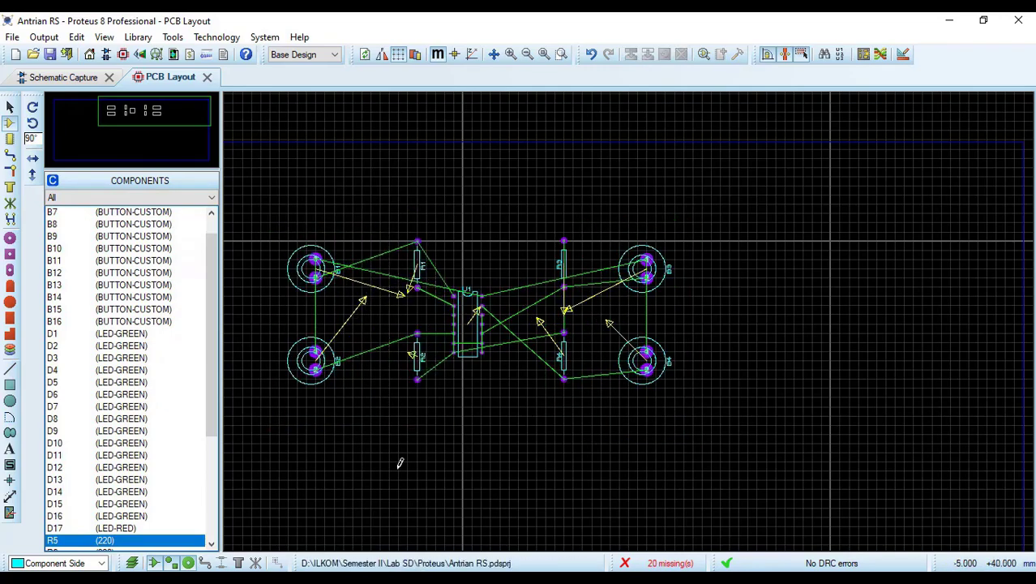
Place green LEDs D1 and D2, rotated 270°, between the left buttons and resistors R1 and R2
click(135, 334)
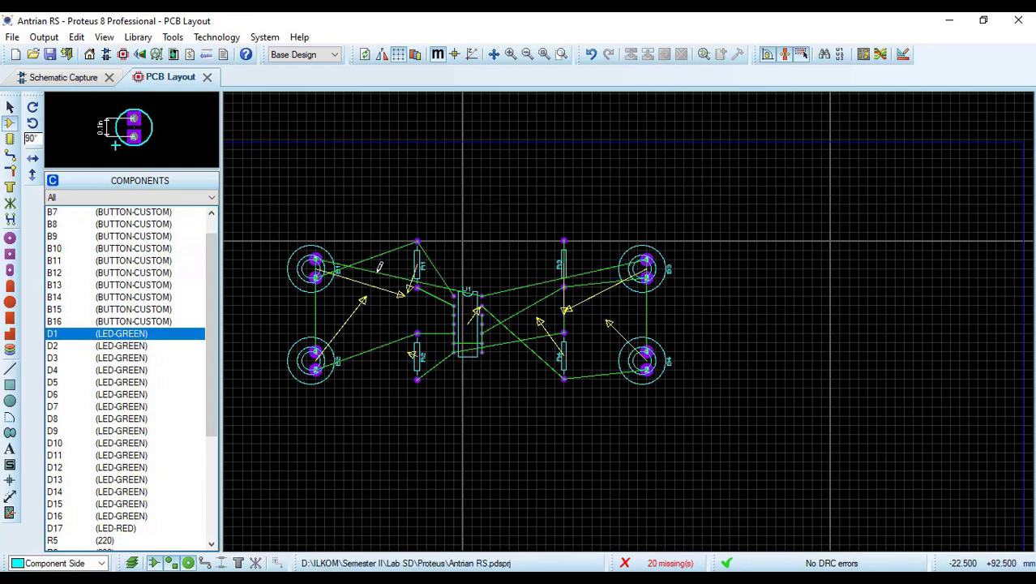
double_click(32, 123)
click(371, 260)
click(371, 260)
click(371, 353)
click(370, 352)
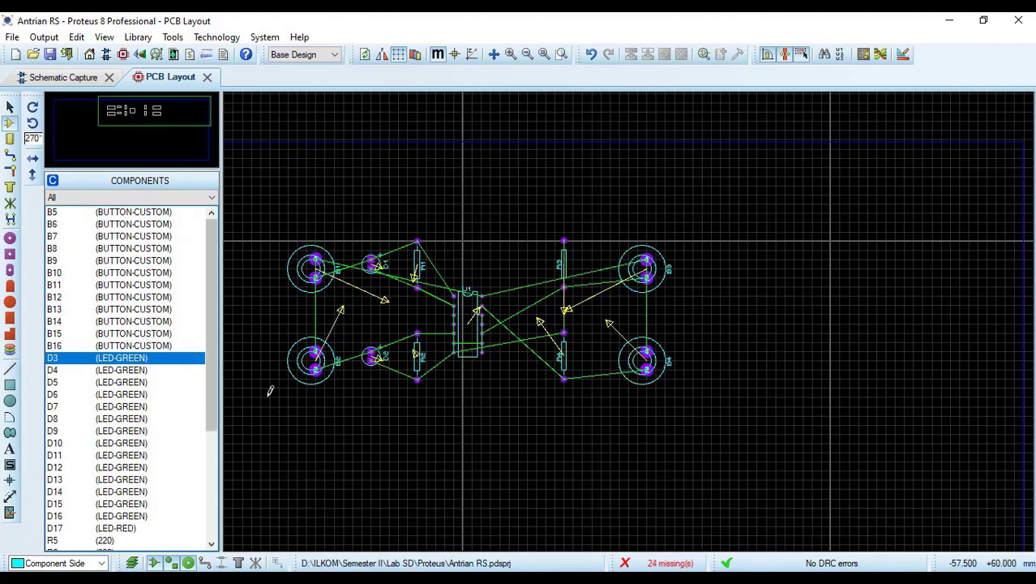
Place green LEDs D3 and D4 between resistors R3 and R4 and the right buttons
click(592, 264)
click(591, 263)
click(592, 357)
click(592, 357)
Move chip U1 slightly up and right to centre it between the resistor columns
click(470, 328)
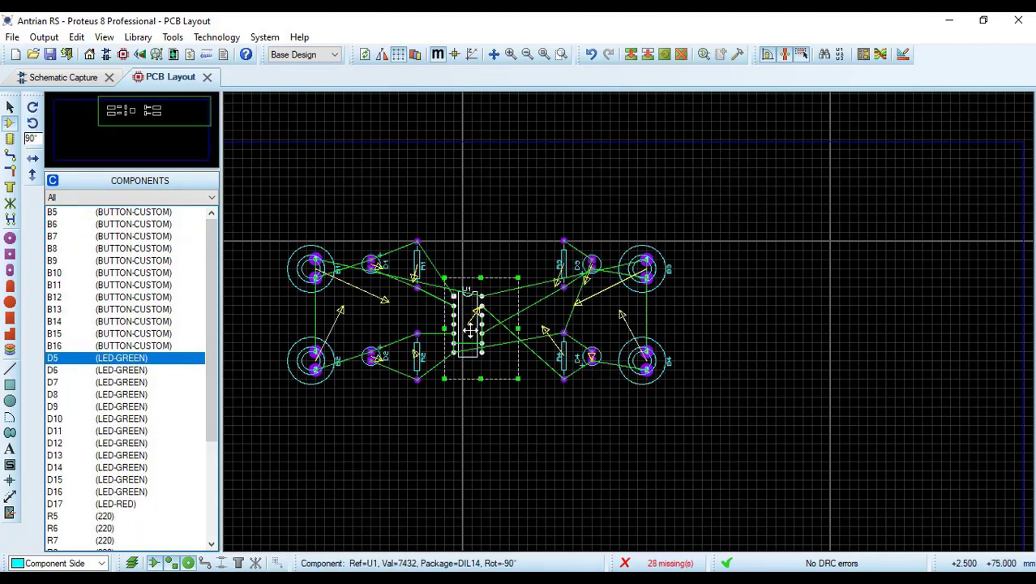
drag(470, 328, 480, 319)
click(525, 450)
Place 7432 chip U2, rotated 270°, directly below U1
drag(499, 475, 511, 539)
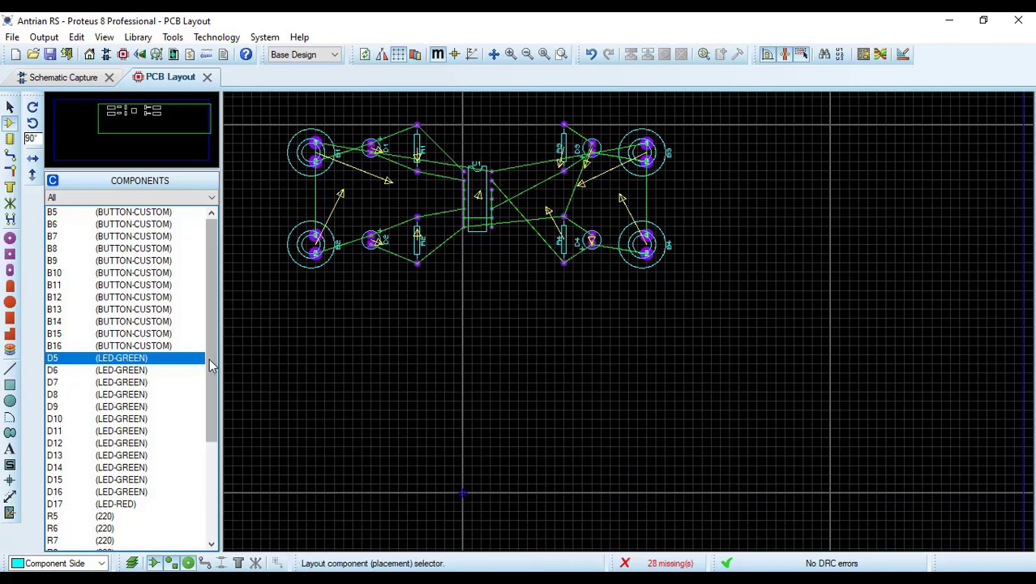
drag(209, 359, 207, 457)
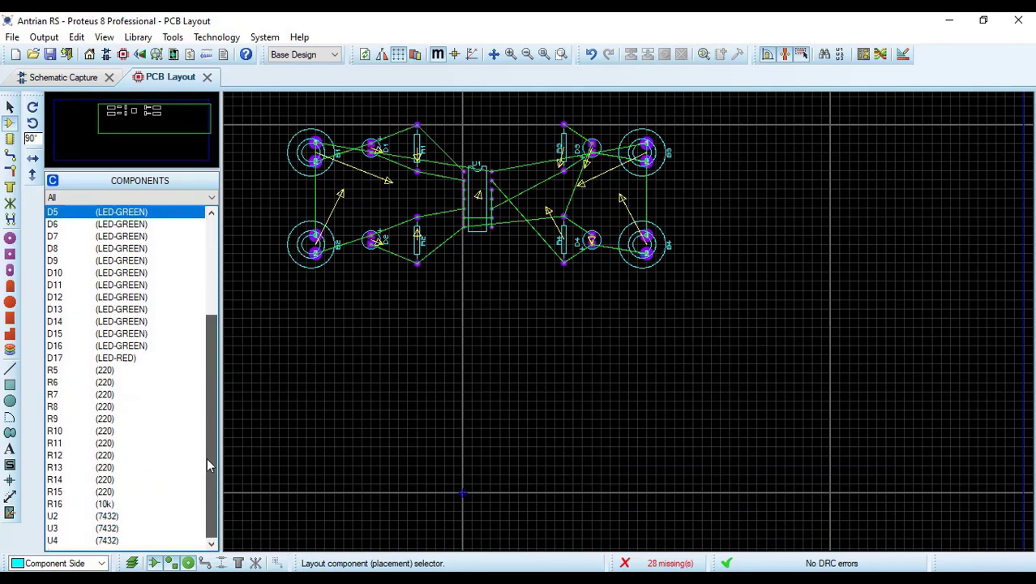
click(110, 516)
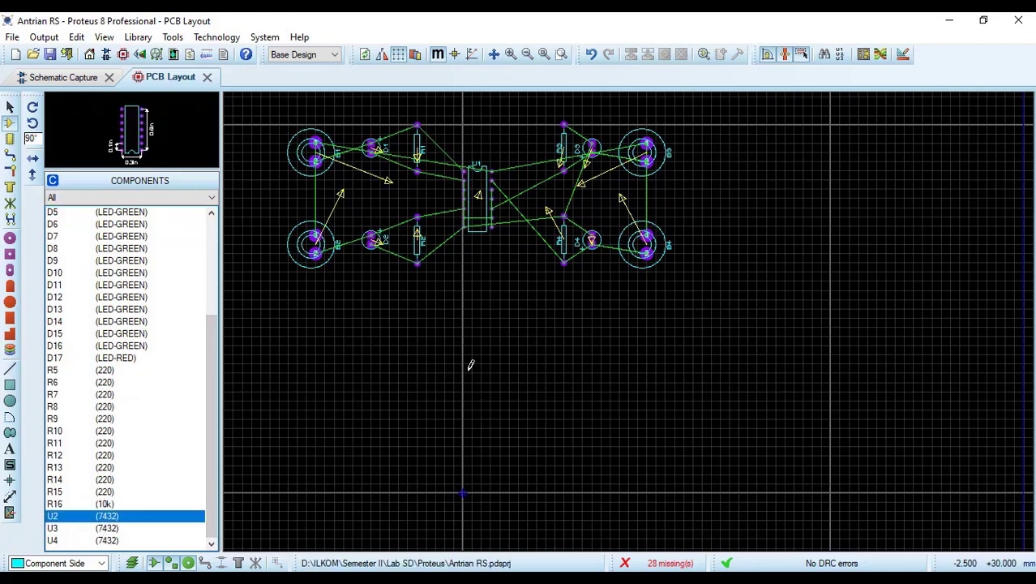
click(477, 338)
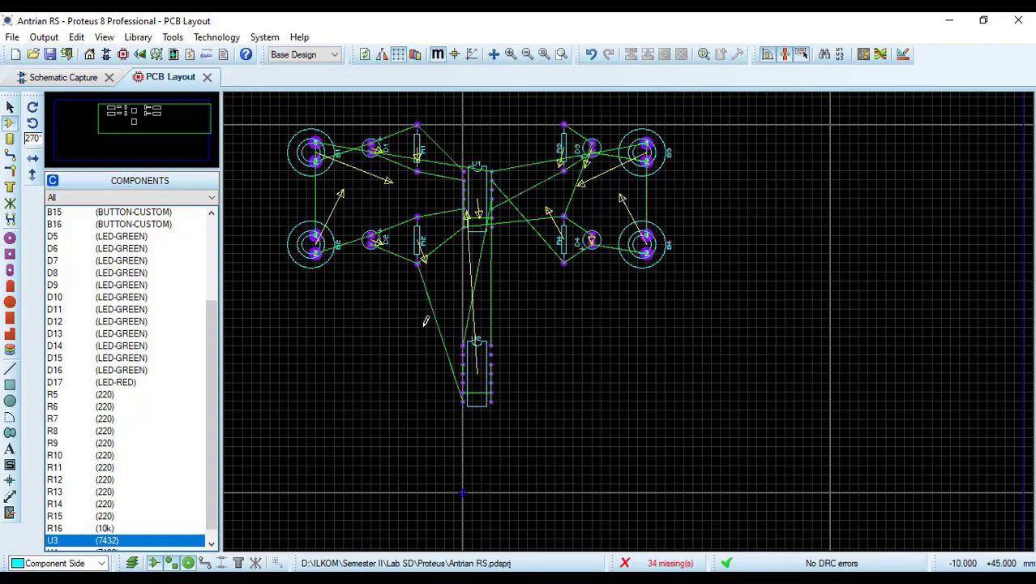
Place buttons B5 and B6 left of U2 below B2, and B7 and B8 right of it below B4
drag(212, 348, 211, 256)
click(110, 212)
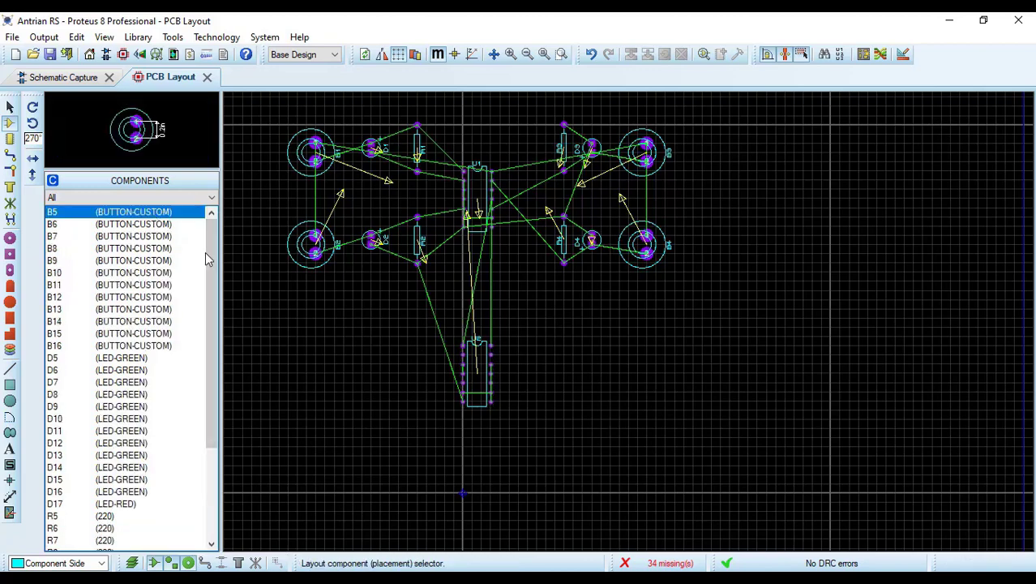
click(315, 318)
click(316, 392)
click(645, 327)
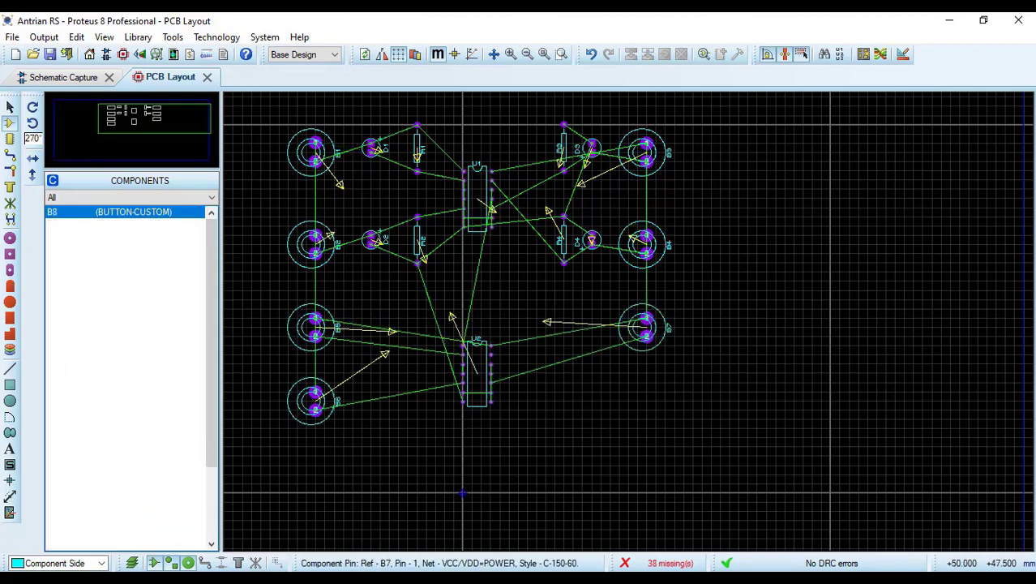
click(646, 400)
Place resistors R5 and R6 vertically left of U2 below R2, and R7 and R8 right of it below R4
drag(212, 344, 211, 425)
click(104, 382)
click(32, 124)
click(32, 124)
click(416, 330)
click(416, 398)
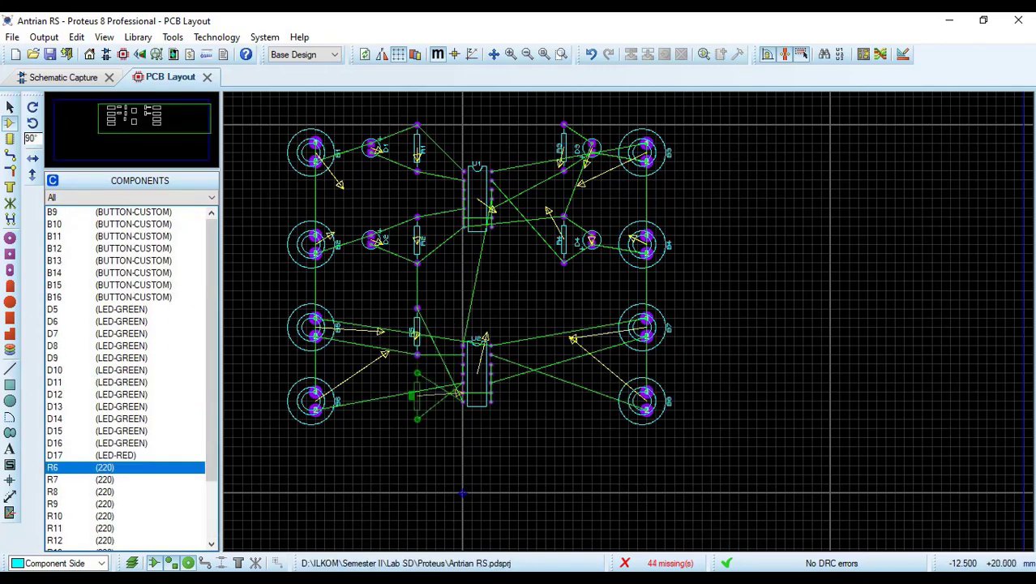
click(565, 332)
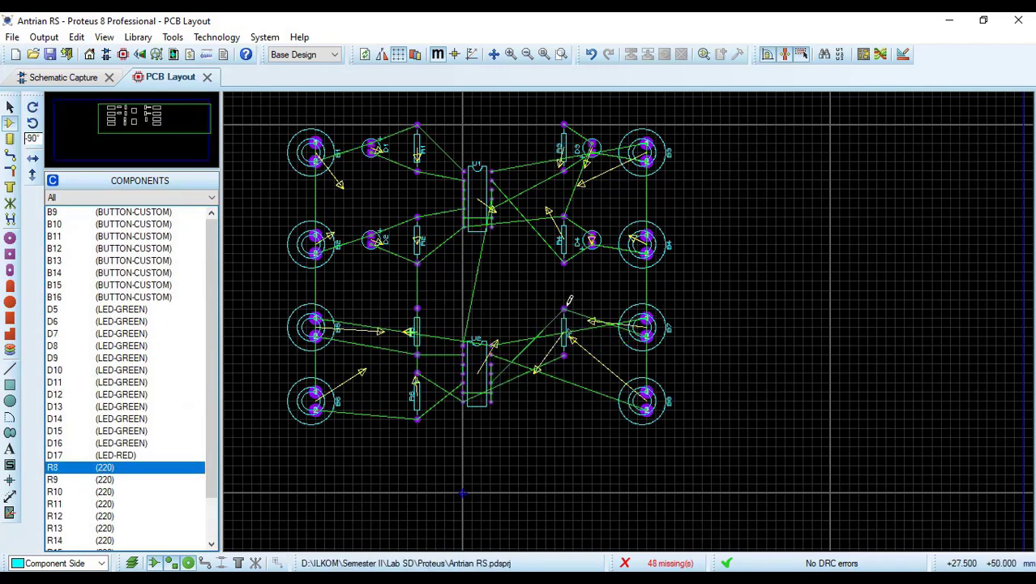
click(565, 404)
Place green LEDs D5 and D6 beside R5 and R6, and D7 and D8 beside R7 and R8, next to their buttons
click(121, 309)
click(32, 124)
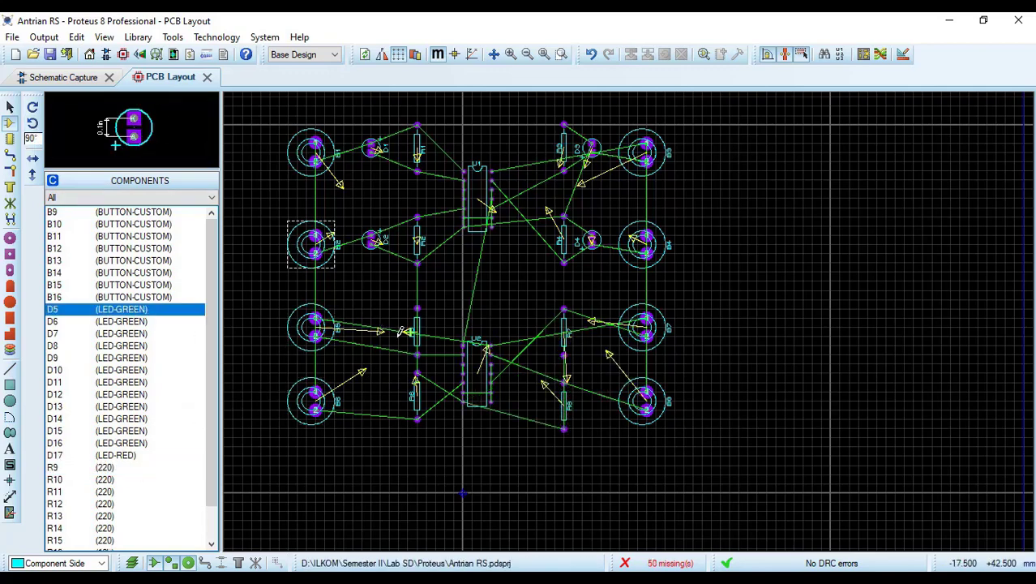
click(32, 124)
click(379, 331)
click(380, 397)
click(592, 329)
key(plus)
key(plus)
click(592, 328)
click(591, 402)
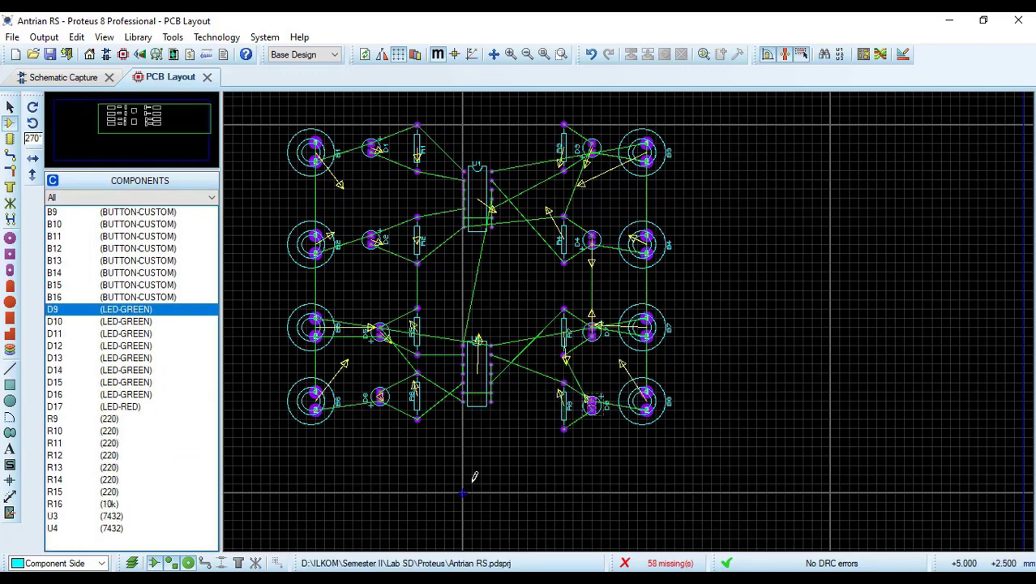
Place 7432 chip U3, rotated 270°, in line below U2
scroll(474, 480, down, 3)
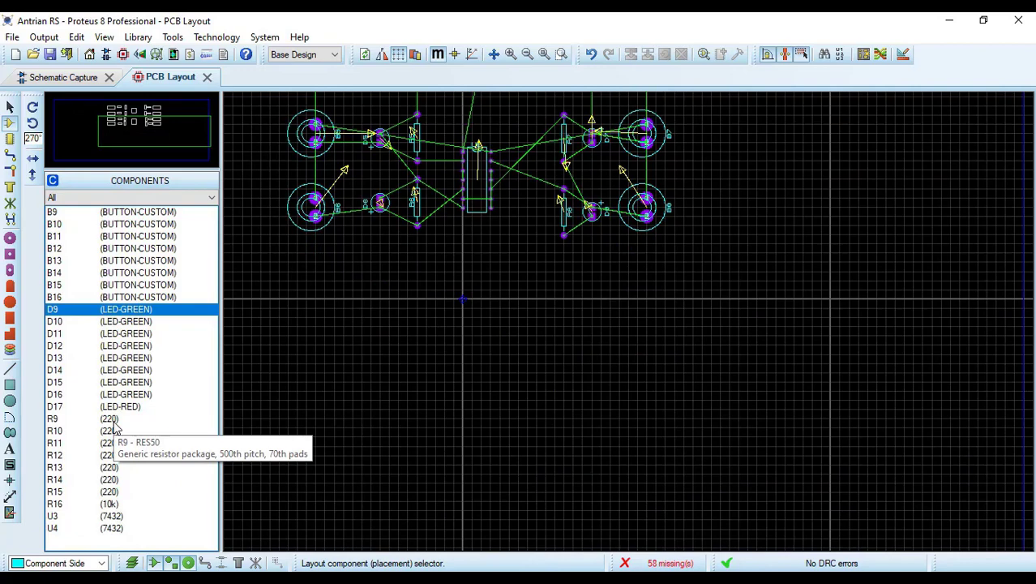
click(112, 517)
click(482, 326)
click(463, 326)
scroll(535, 513, down, 2)
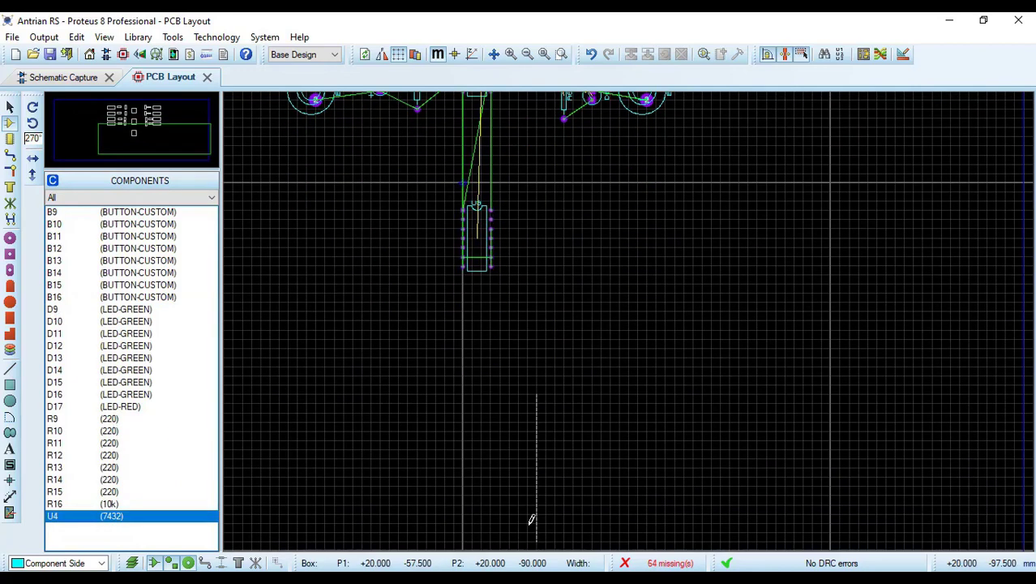
Place 7432 chip U4, rotated 270°, in line below U3
click(472, 393)
click(463, 393)
scroll(479, 392, up, 2)
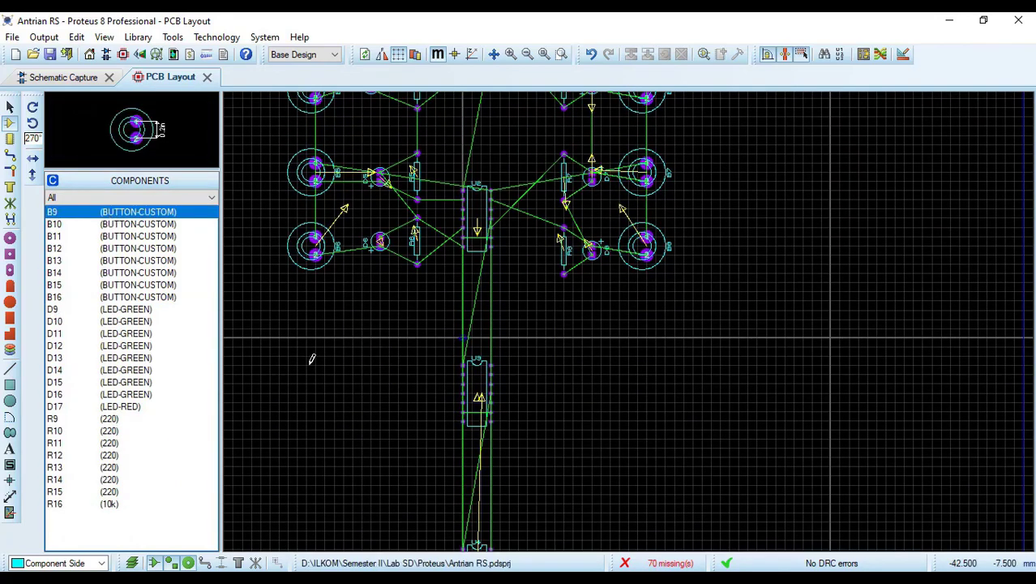
Place buttons B9 and B10 left of U3 below B6, and B11 and B12 right of it below B8
click(316, 366)
click(317, 433)
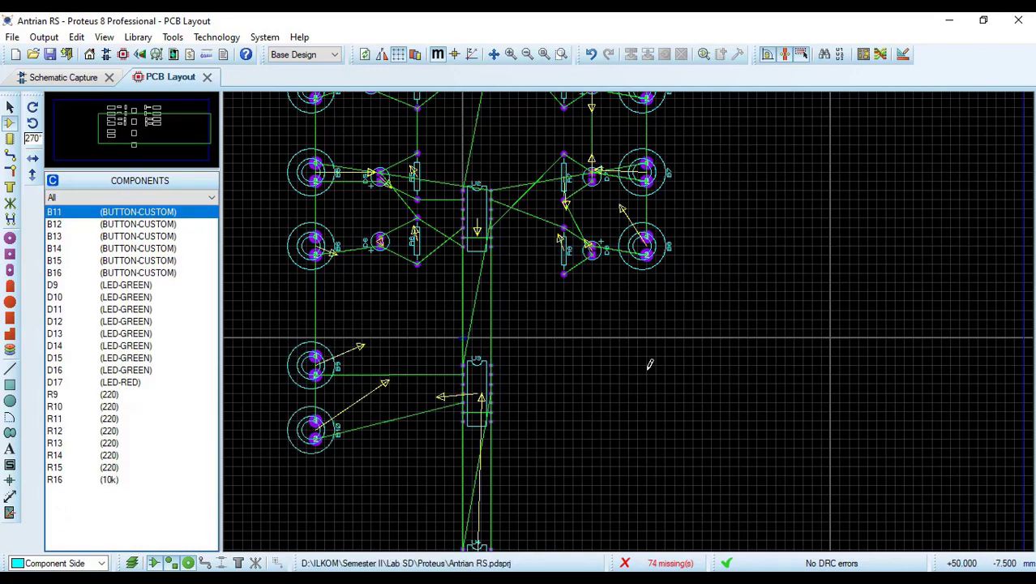
click(648, 366)
click(646, 420)
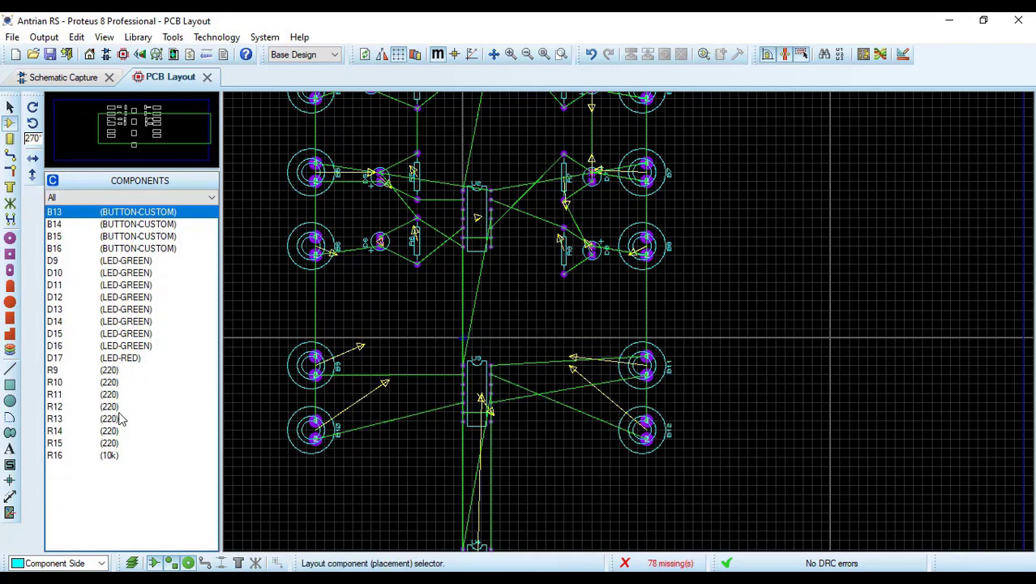
Place resistors R9 and R10 vertically left of U3 beside B9 and B10, and R11 and R12 right of it beside B11 and B12
click(81, 369)
click(419, 370)
click(419, 435)
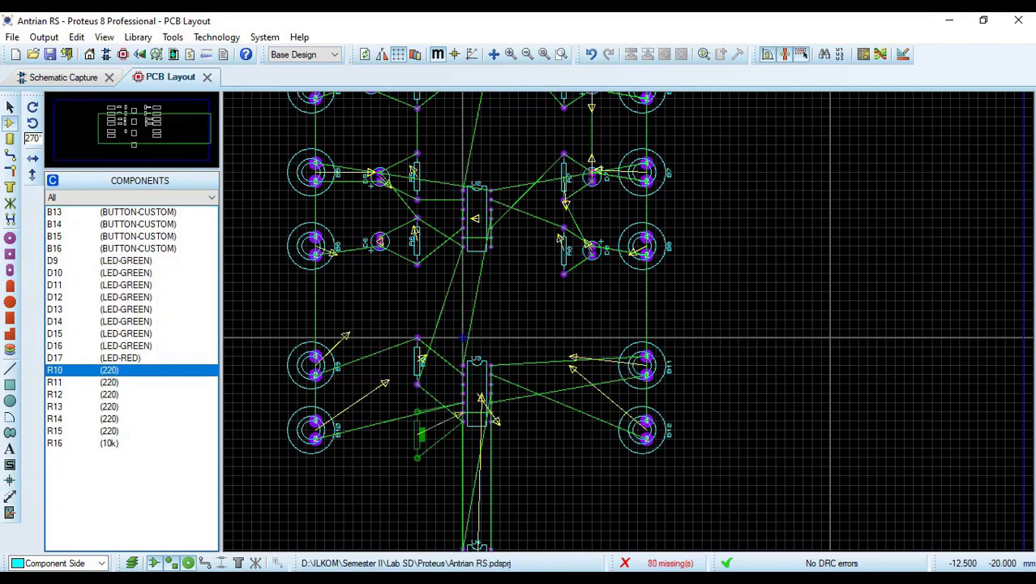
click(565, 365)
click(565, 427)
Place buttons B13 and B14 left of U4 below B10, and B15 and B16 right of it below B12
scroll(341, 340, down, 5)
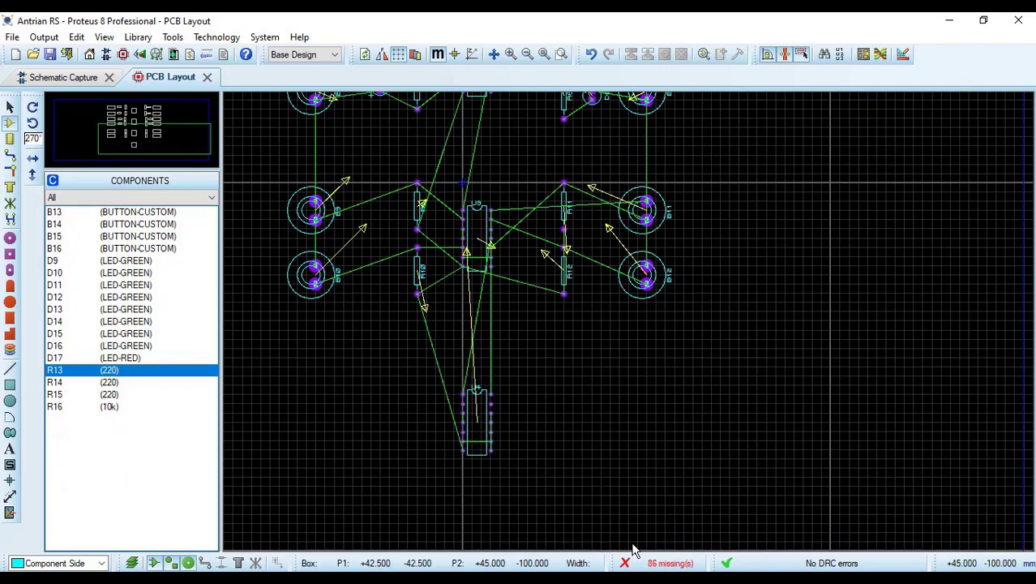
click(312, 335)
click(313, 399)
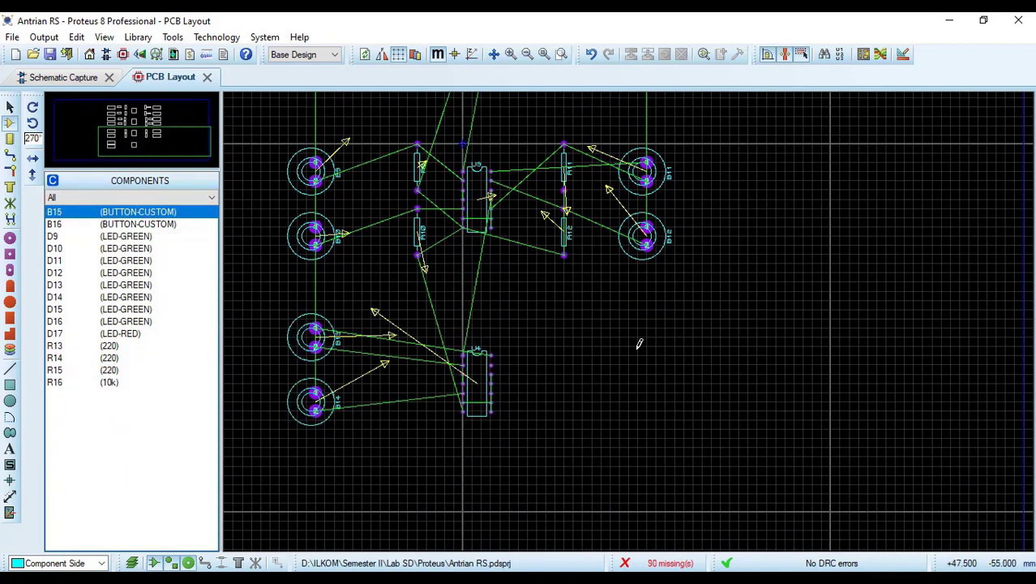
click(645, 333)
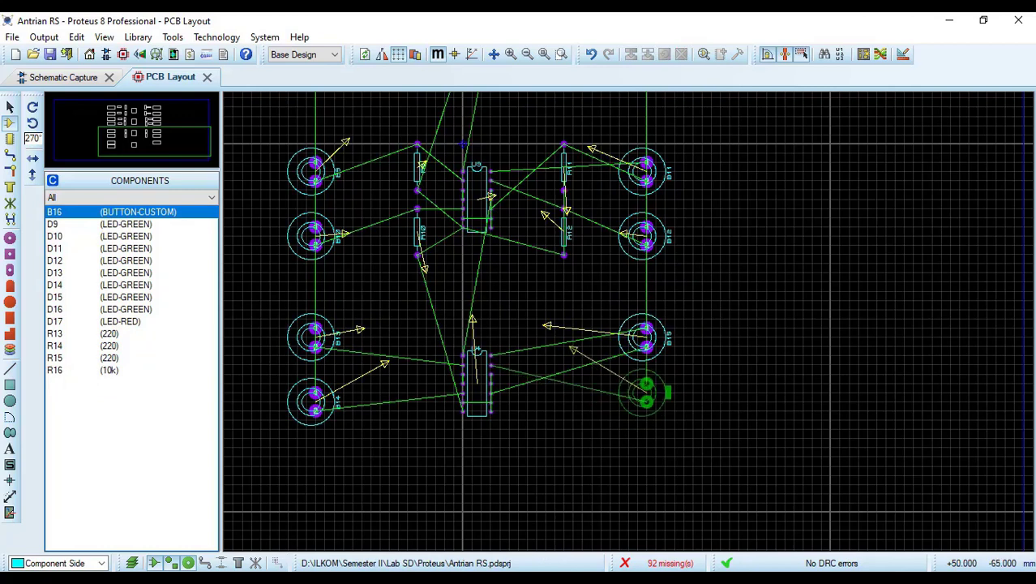
click(640, 395)
Set resistor R16's value to 220 in the schematic and return to the PCB layout
click(55, 321)
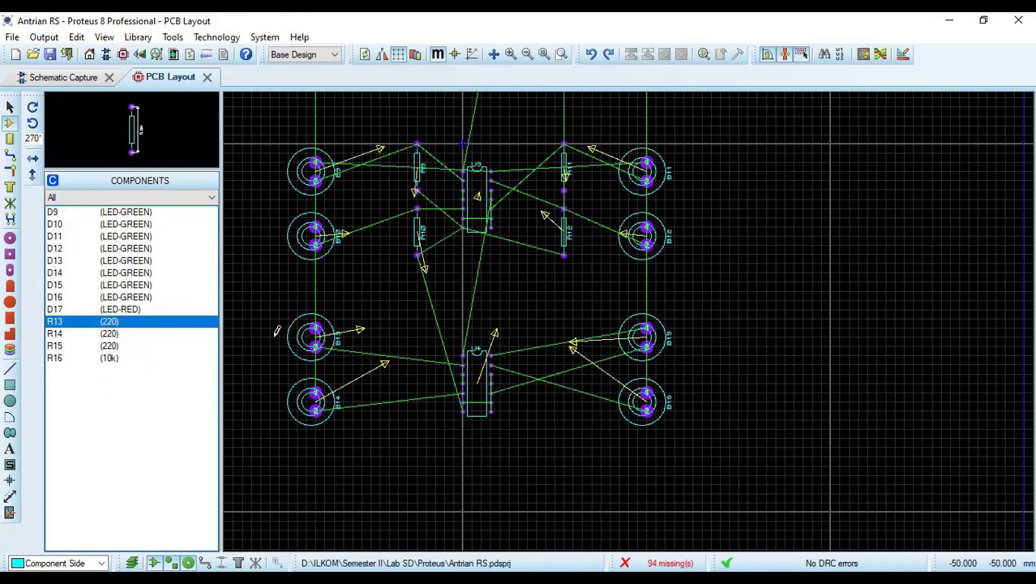
click(113, 359)
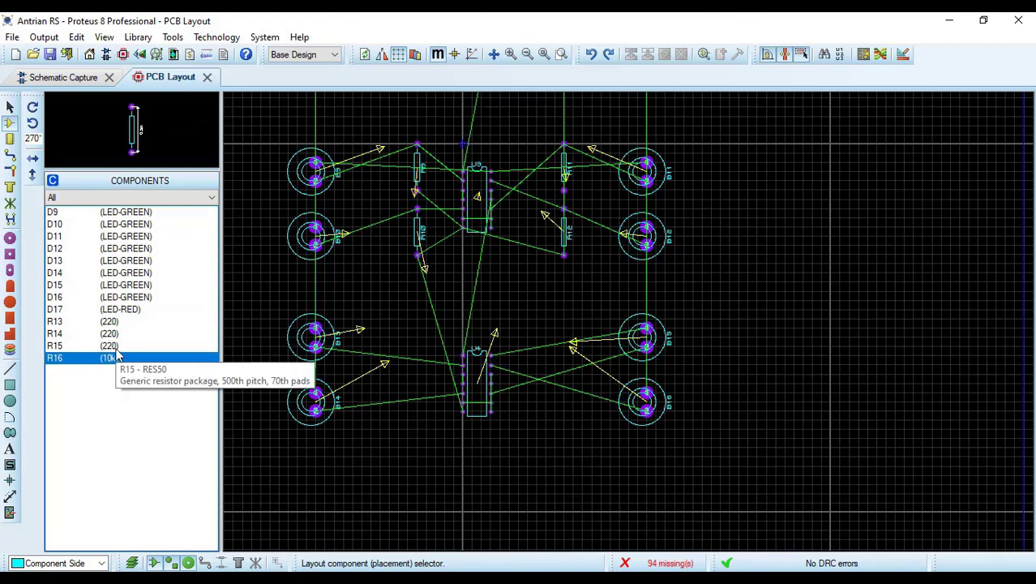
click(61, 77)
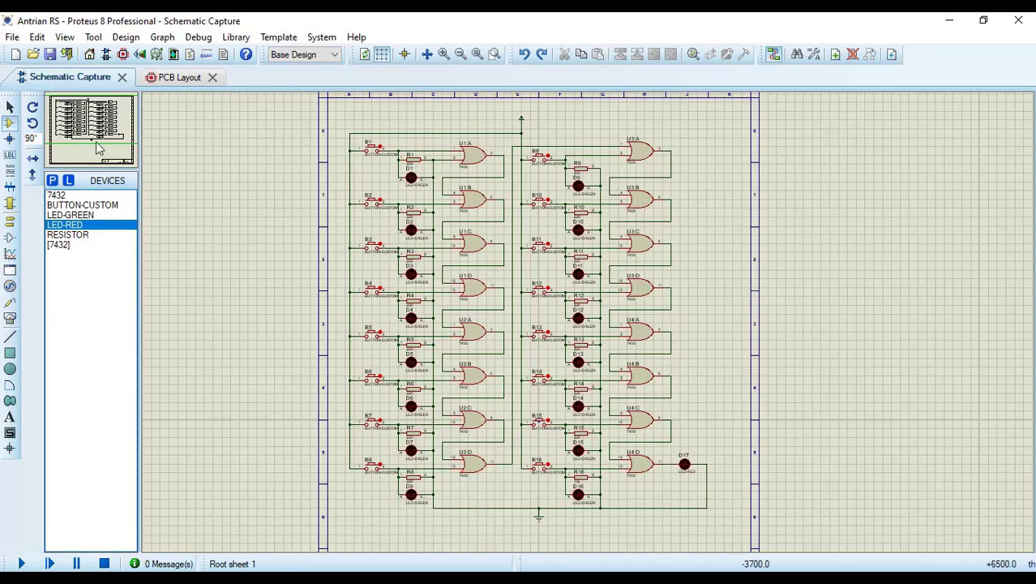
double_click(579, 480)
text(220)
key(Return)
click(171, 77)
Place resistors R13 and R14 vertically left of U4 below R10, and R15 and R16 right of it below R12
click(109, 321)
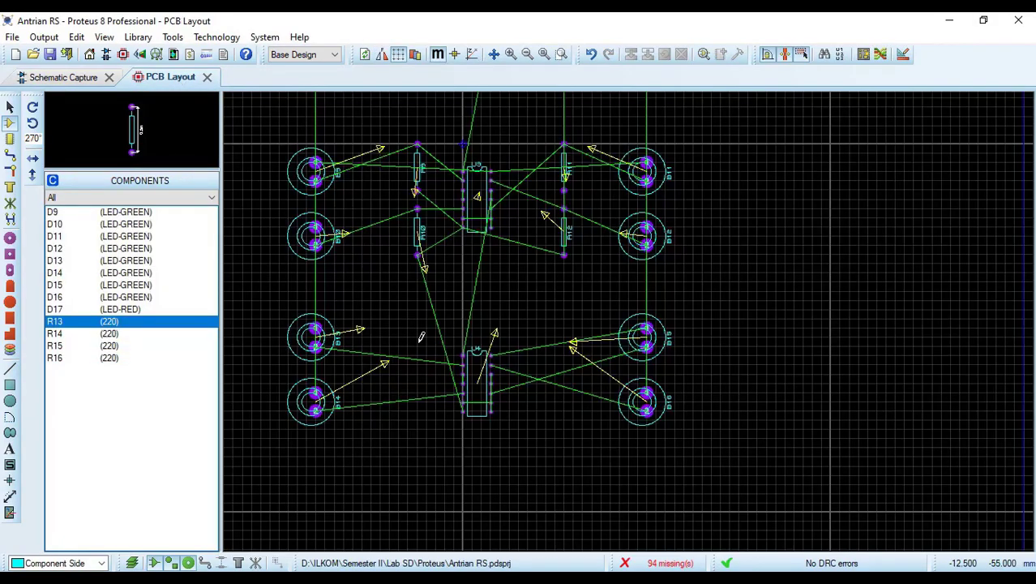
click(416, 344)
click(416, 326)
click(418, 390)
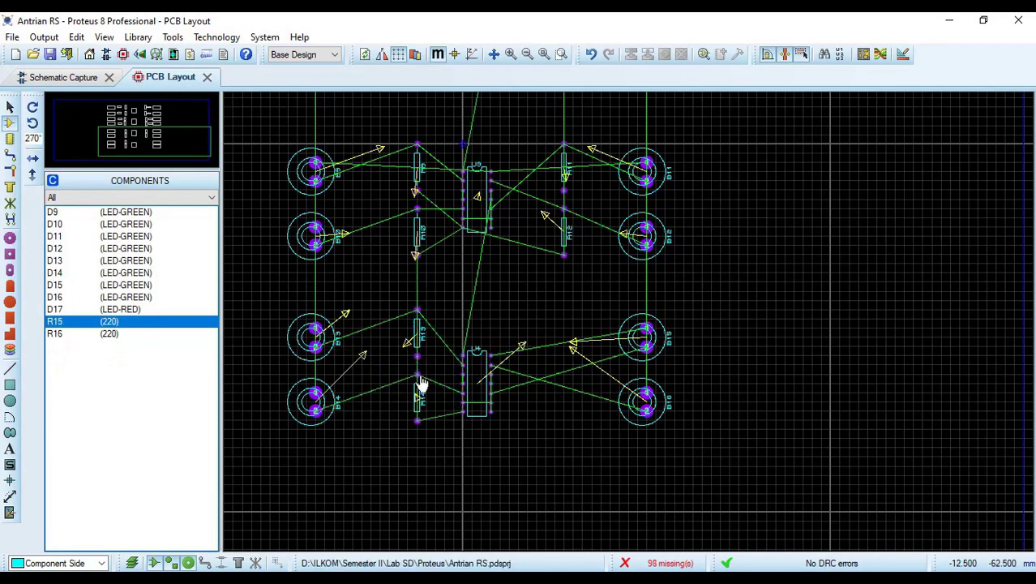
click(572, 340)
click(570, 401)
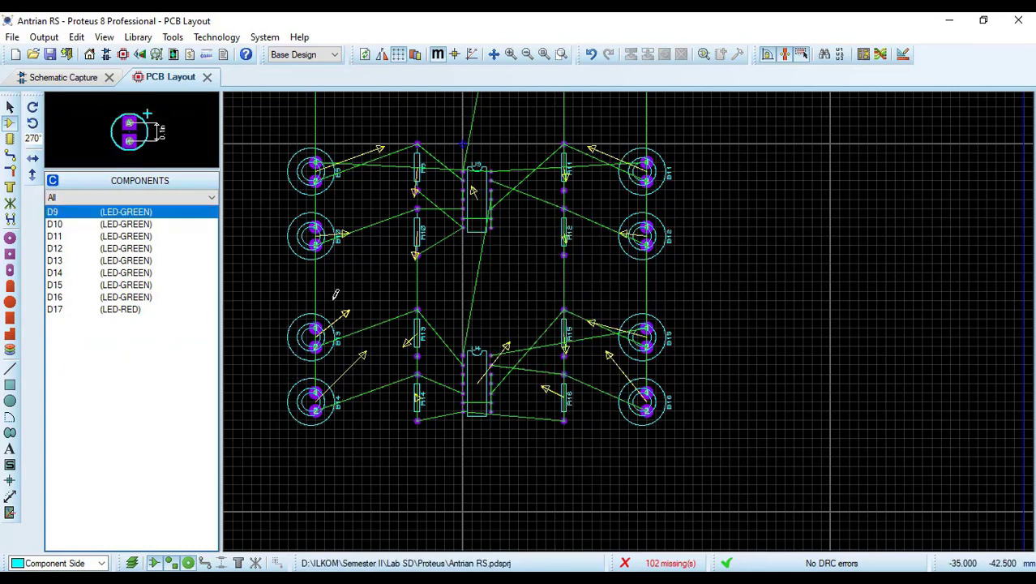
Place green LEDs D9 to D16 between the resistors and buttons of the same number, on both sides of U3 and U4
click(381, 167)
click(382, 231)
click(591, 166)
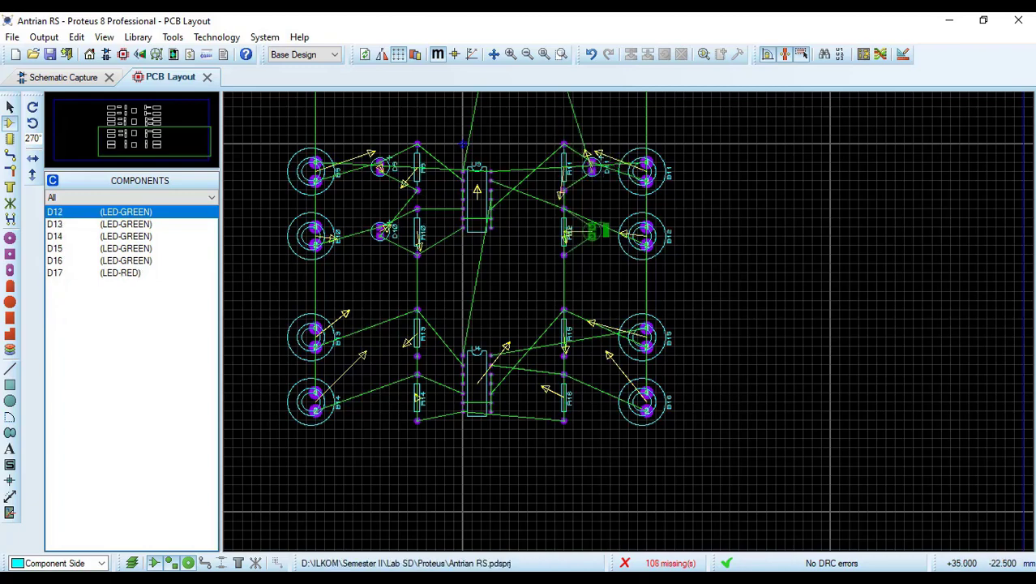
click(592, 231)
click(381, 330)
click(387, 396)
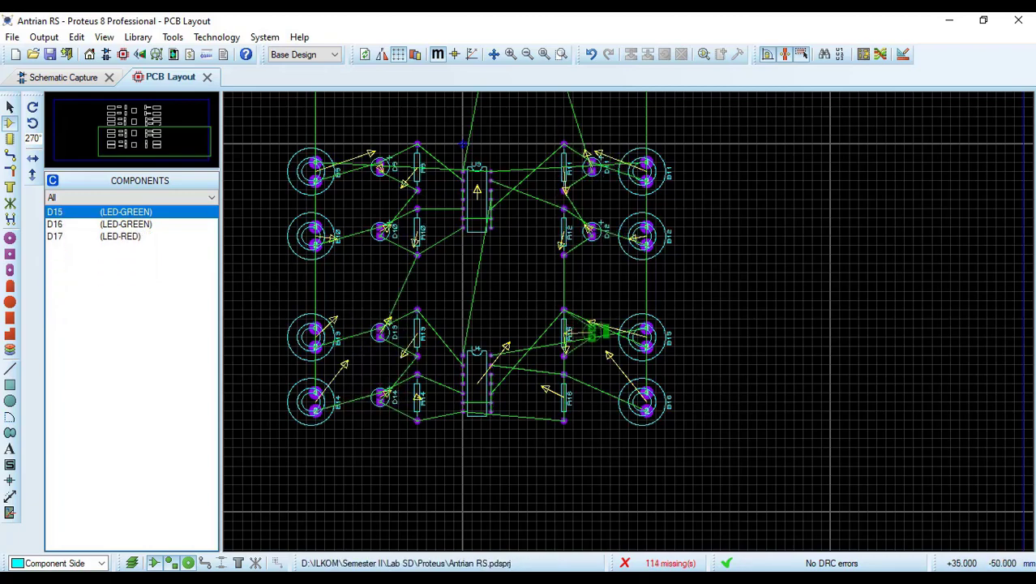
click(592, 332)
click(591, 398)
Place red LED D17 below U4 and rotate it to 180°
scroll(591, 397, down, 2)
scroll(713, 98, up, 1)
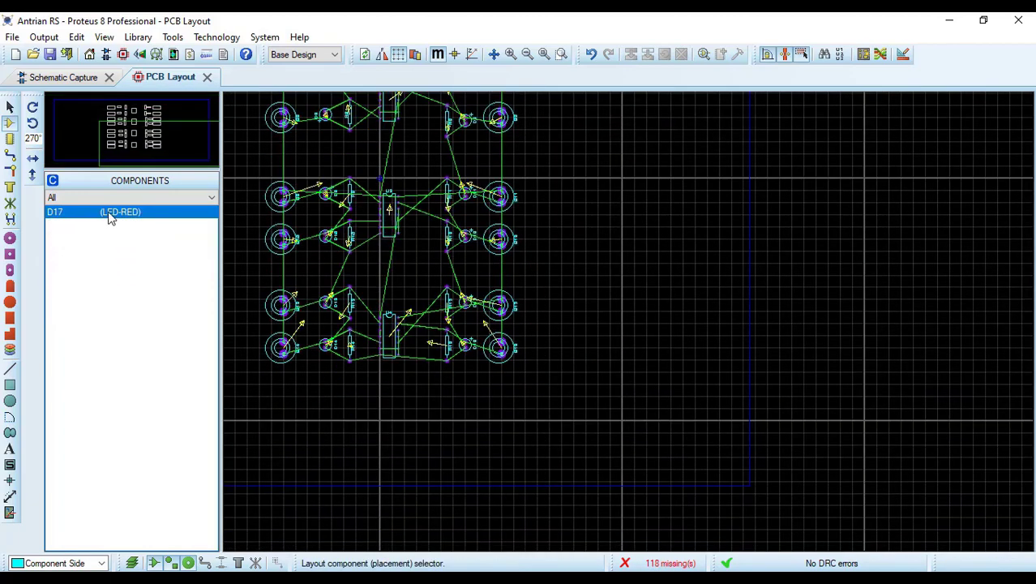
click(127, 214)
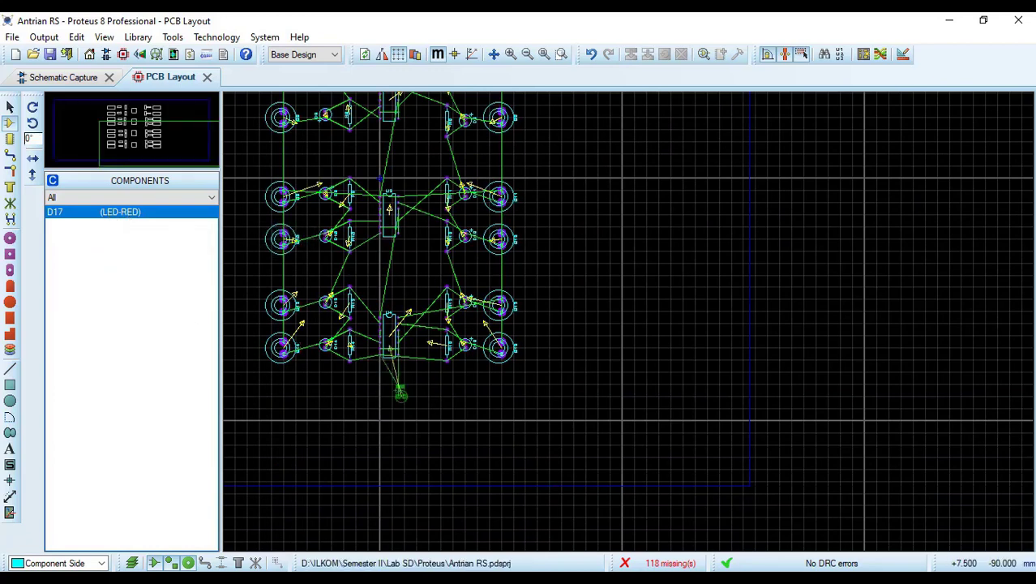
click(388, 395)
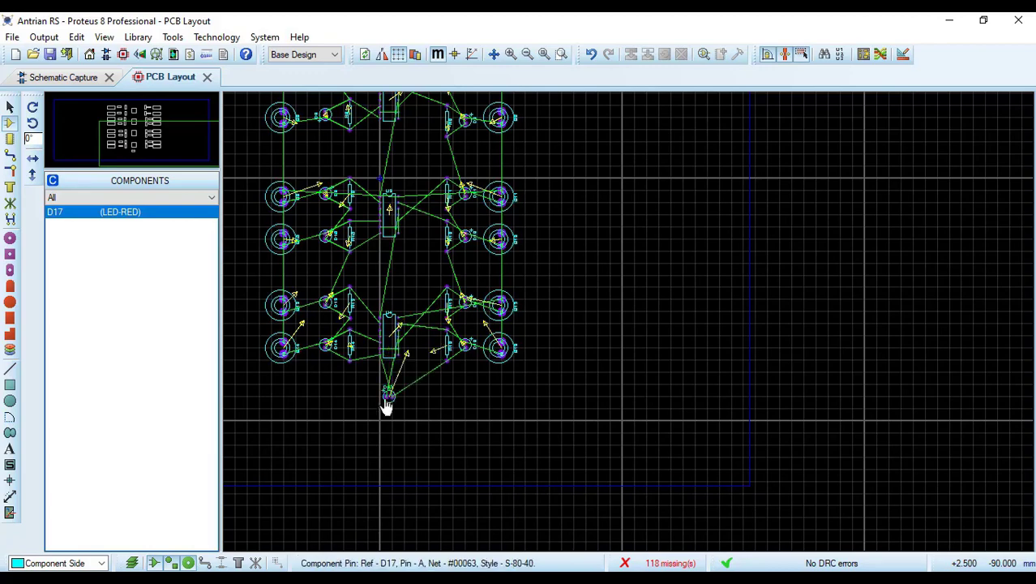
scroll(400, 415, up, 2)
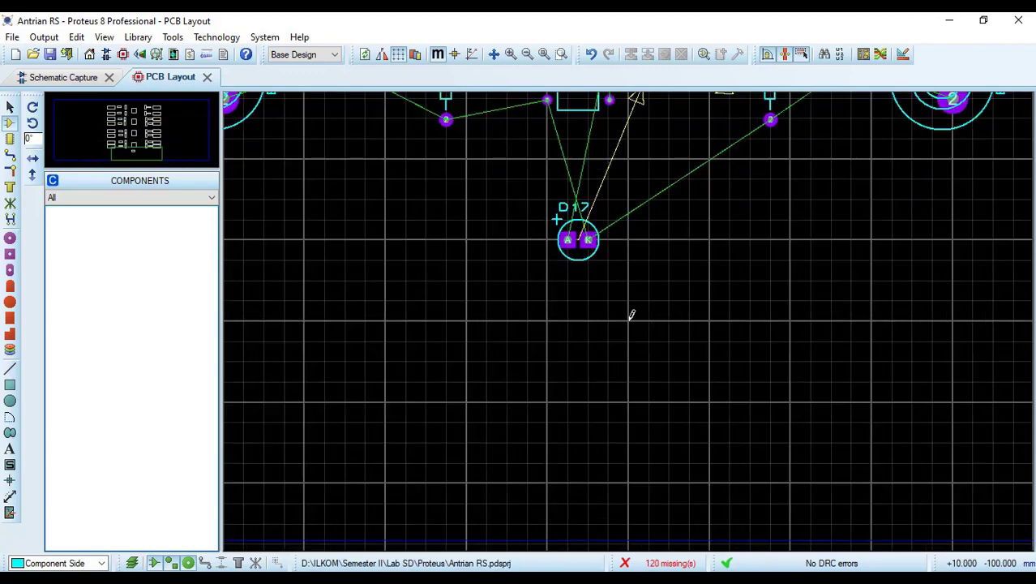
click(536, 212)
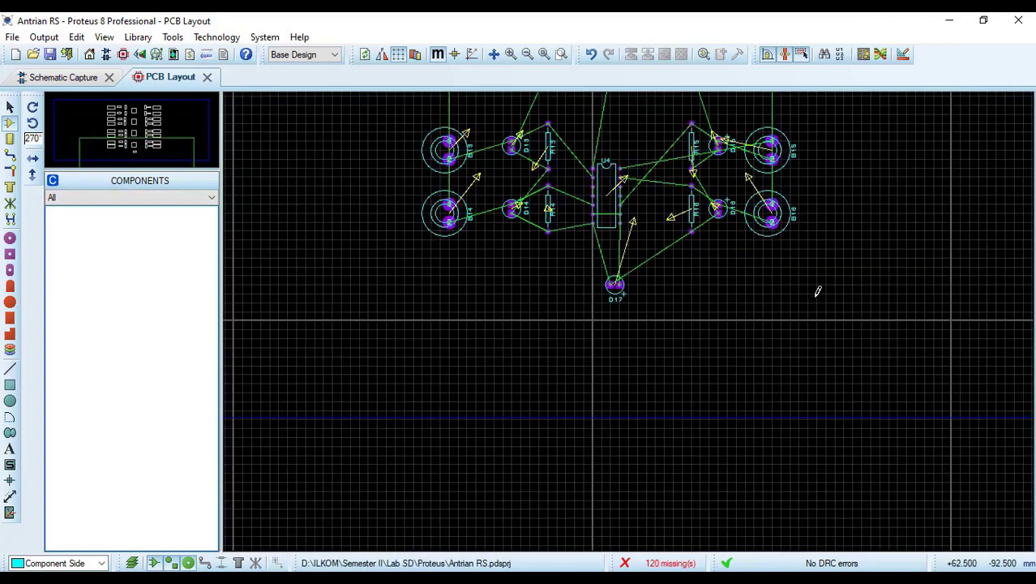
Shift LED D17 slightly left so that it is centred under U4
scroll(817, 292, down, 1)
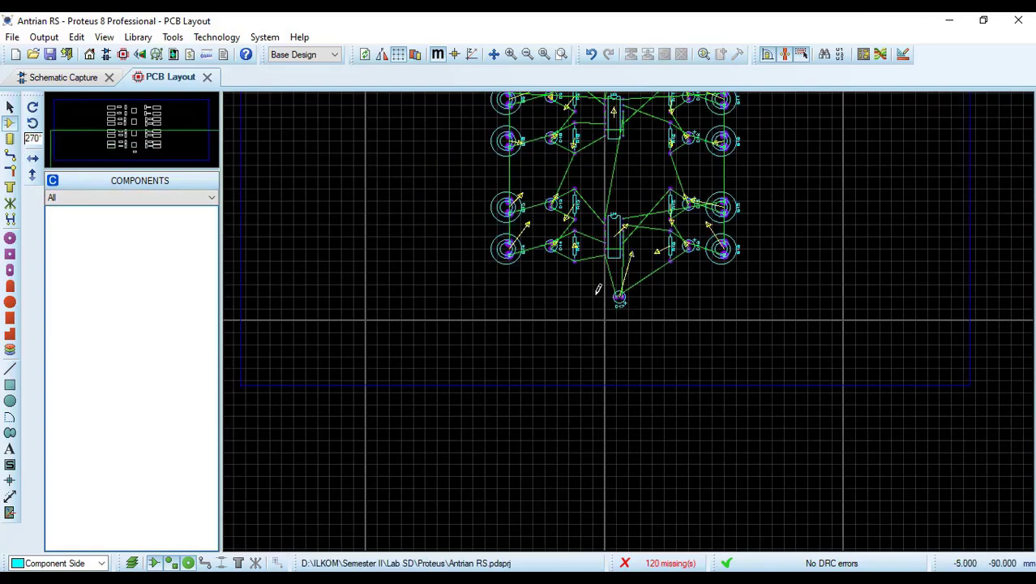
click(618, 303)
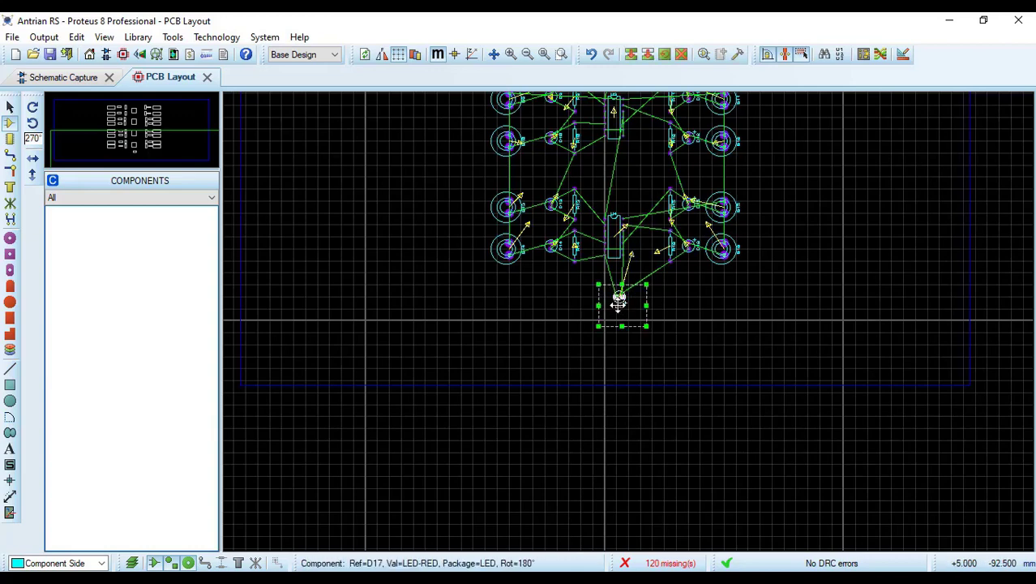
drag(616, 297, 610, 296)
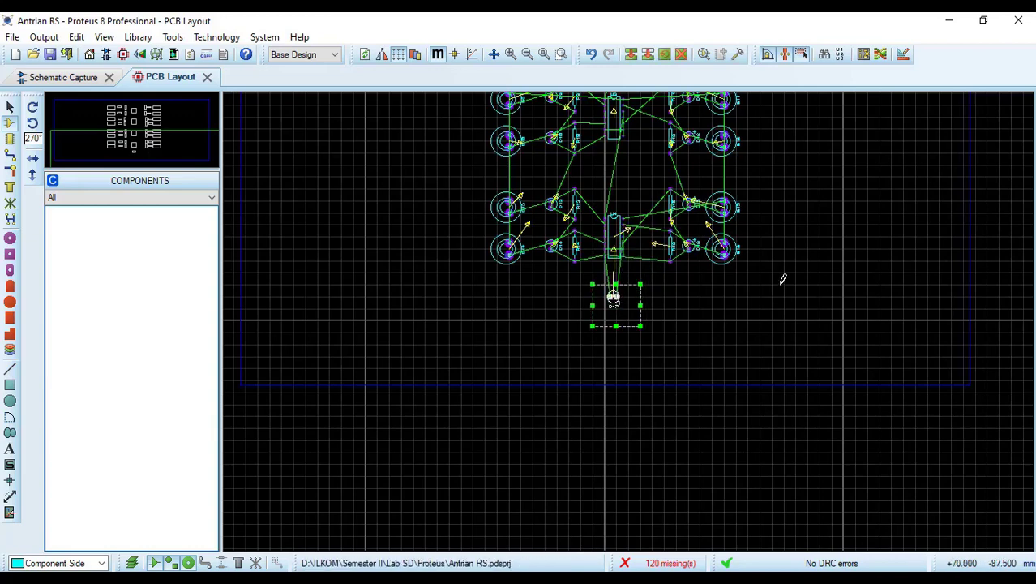
Examine the placed components from different angles in the 3D Visualizer and return to the PCB layout
drag(837, 207, 809, 102)
scroll(801, 101, up, 2)
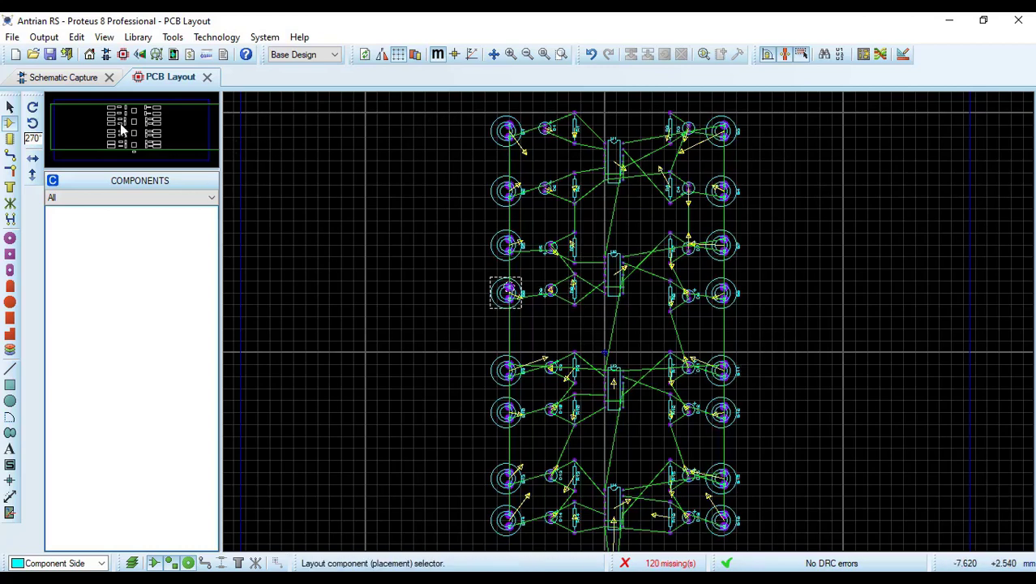
click(139, 55)
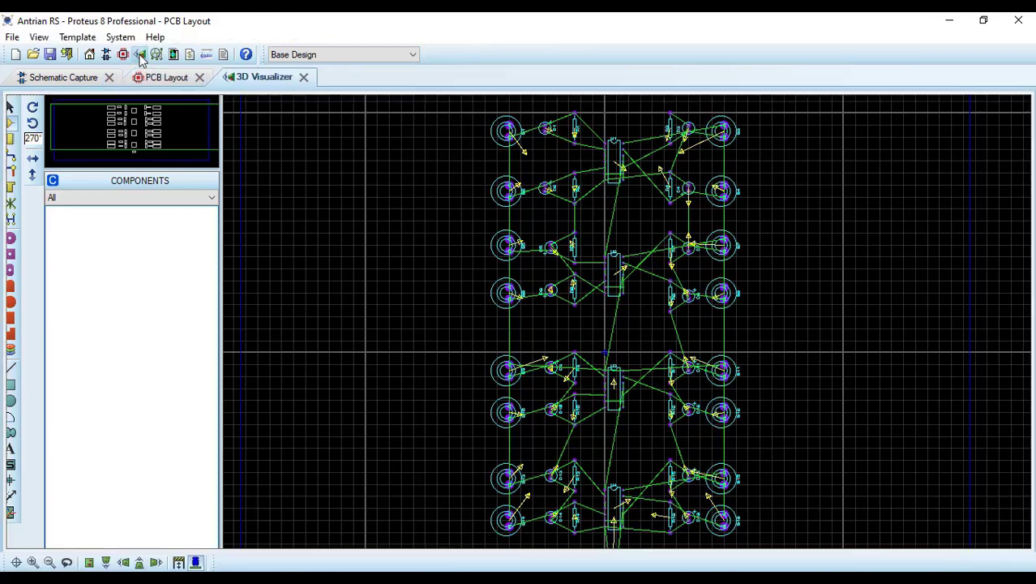
drag(519, 321, 539, 369)
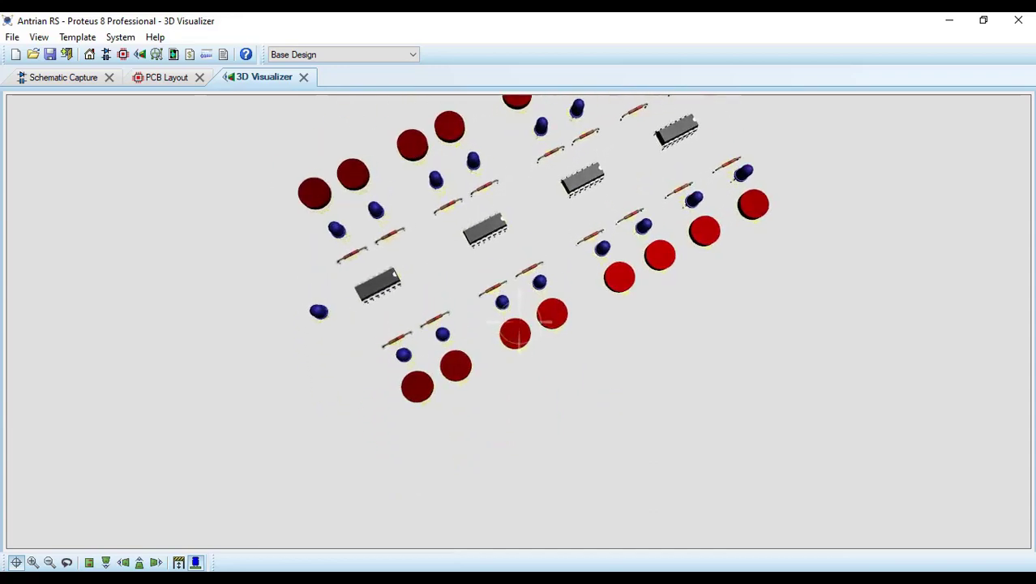
right_click(322, 274)
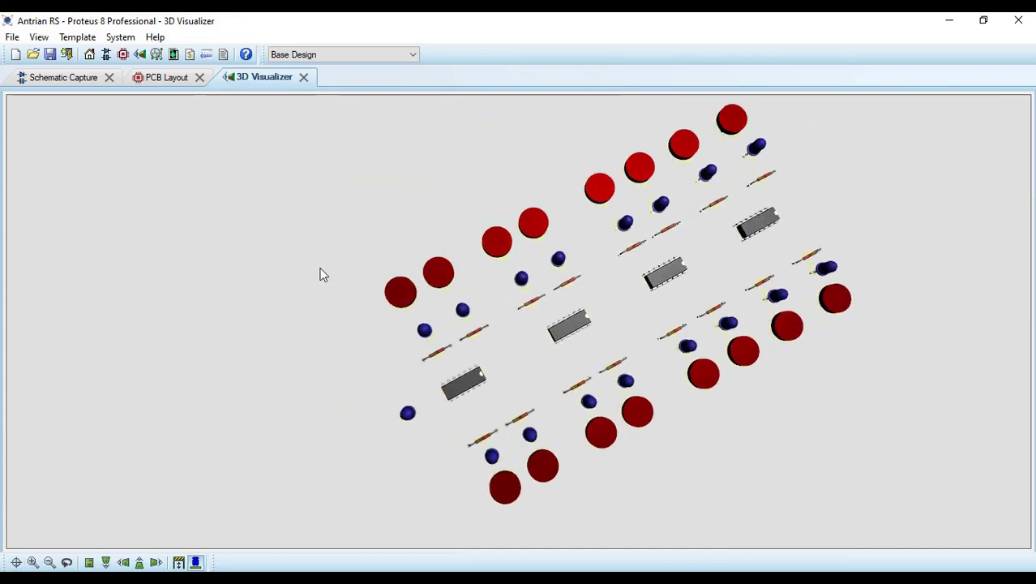
click(170, 77)
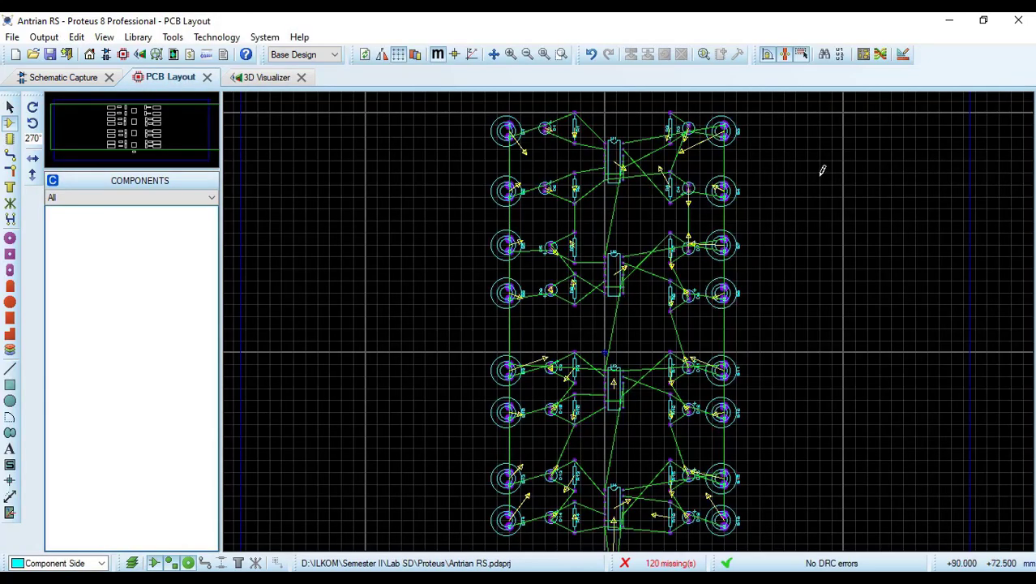
Route a bottom-copper track in the DEFAULT trace style from R1's upper pad through D1's upper pad to pin 2 of button B1
drag(821, 172, 818, 96)
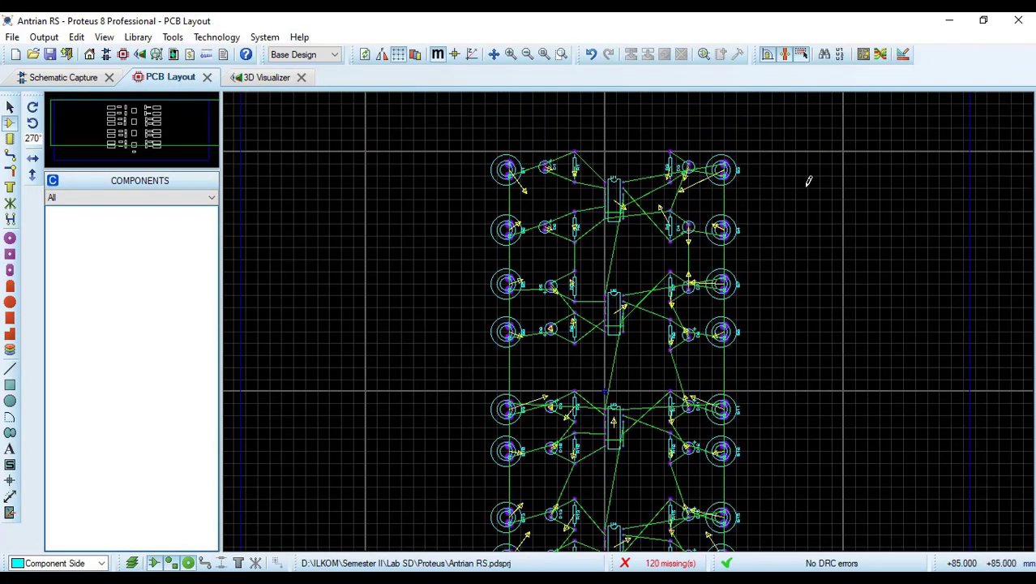
key(F6)
scroll(628, 317, up, 1)
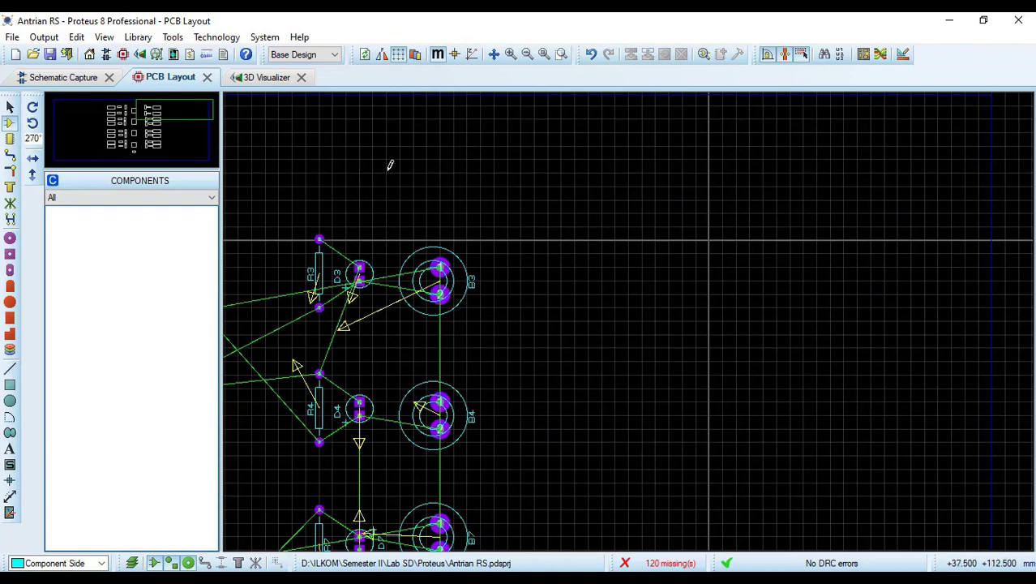
drag(334, 173, 236, 154)
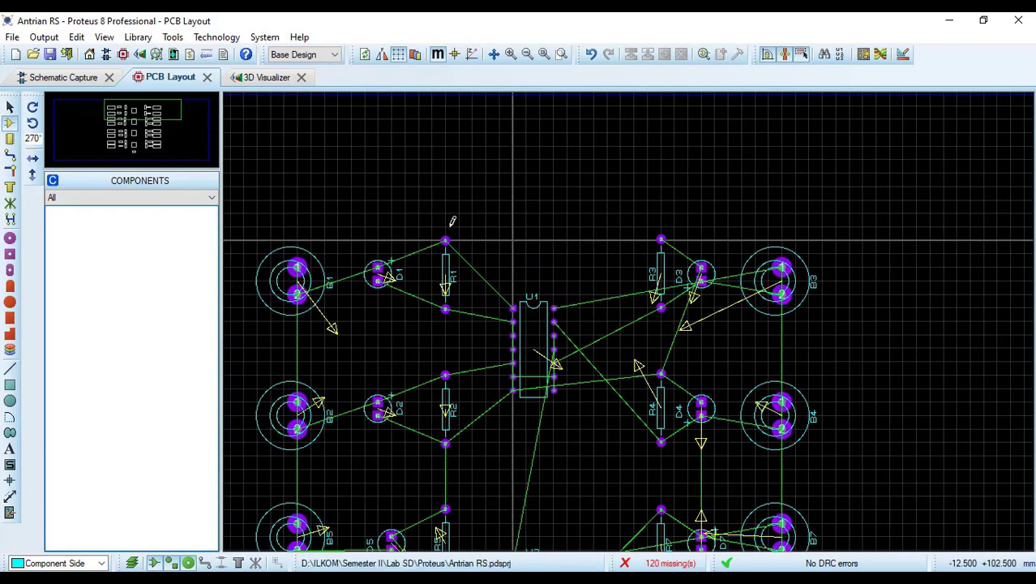
click(377, 405)
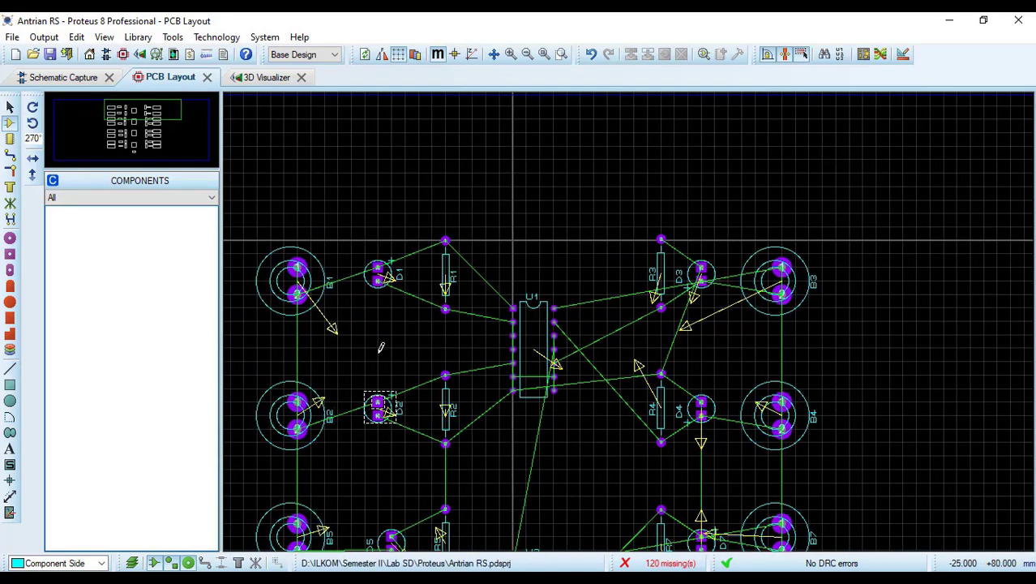
click(378, 358)
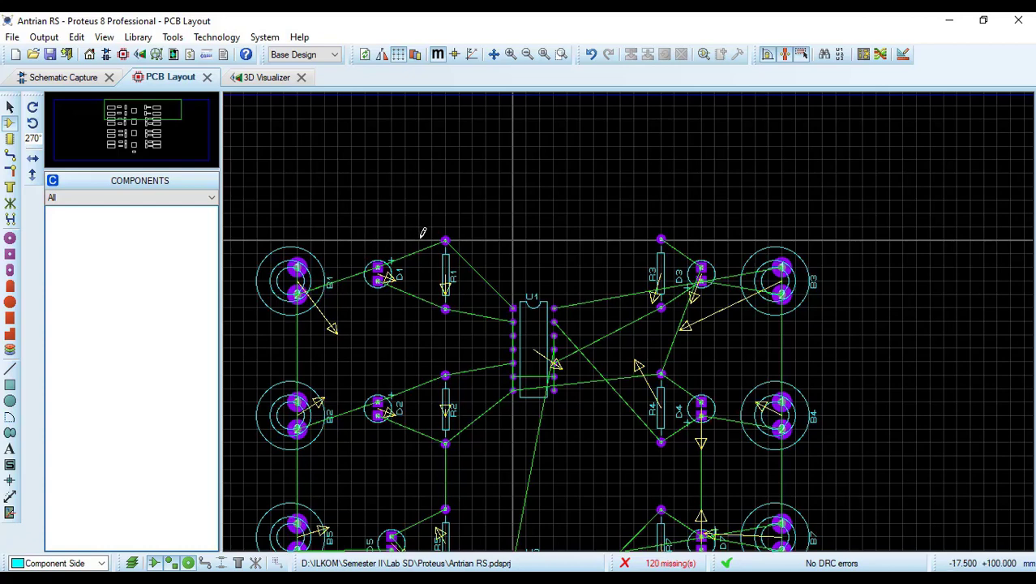
drag(581, 470, 581, 559)
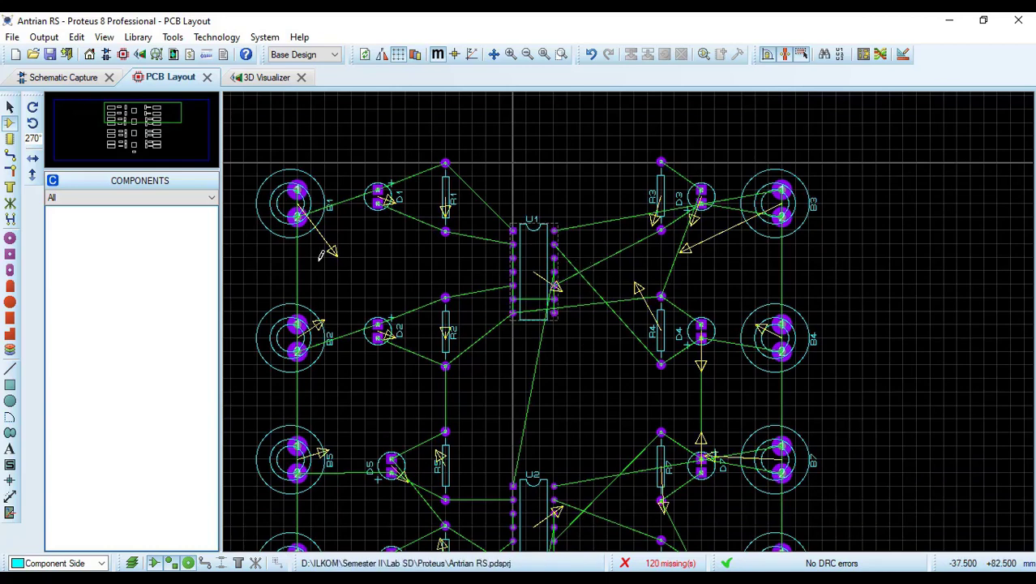
click(11, 164)
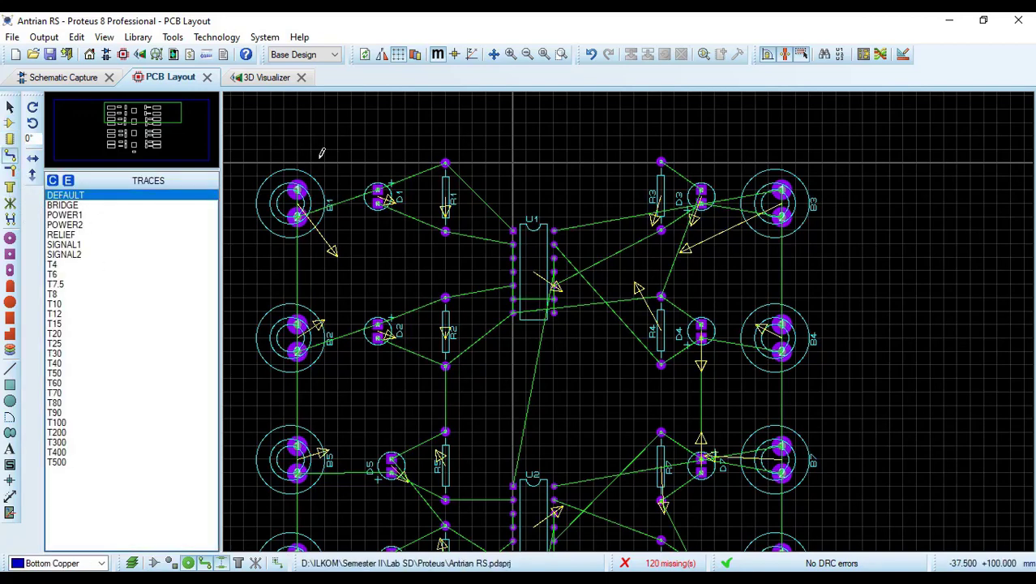
click(445, 163)
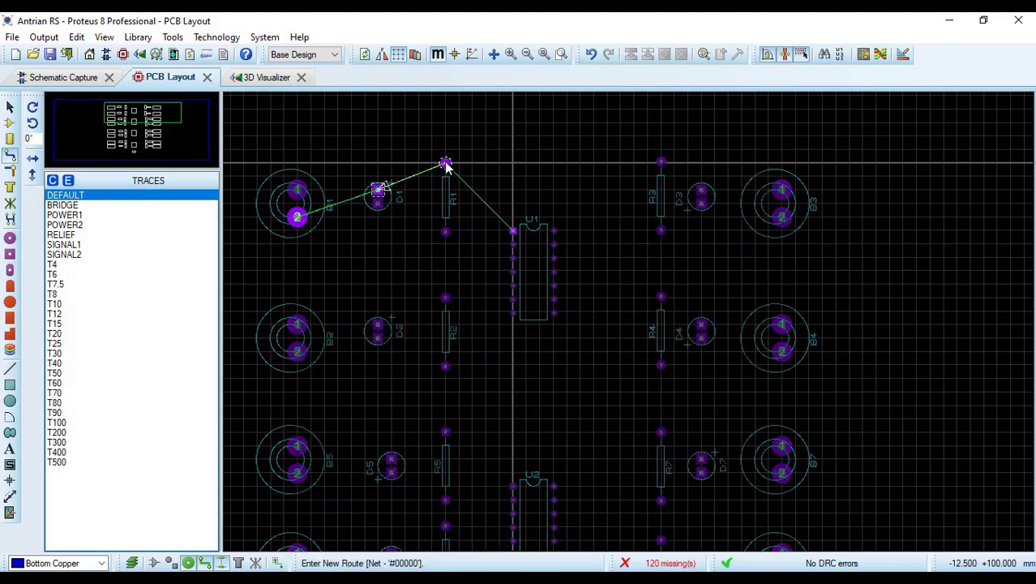
click(377, 189)
Route pin 1 of button B1 to pin 1 of B2, and R1's lower pad to D1's lower pad
click(297, 191)
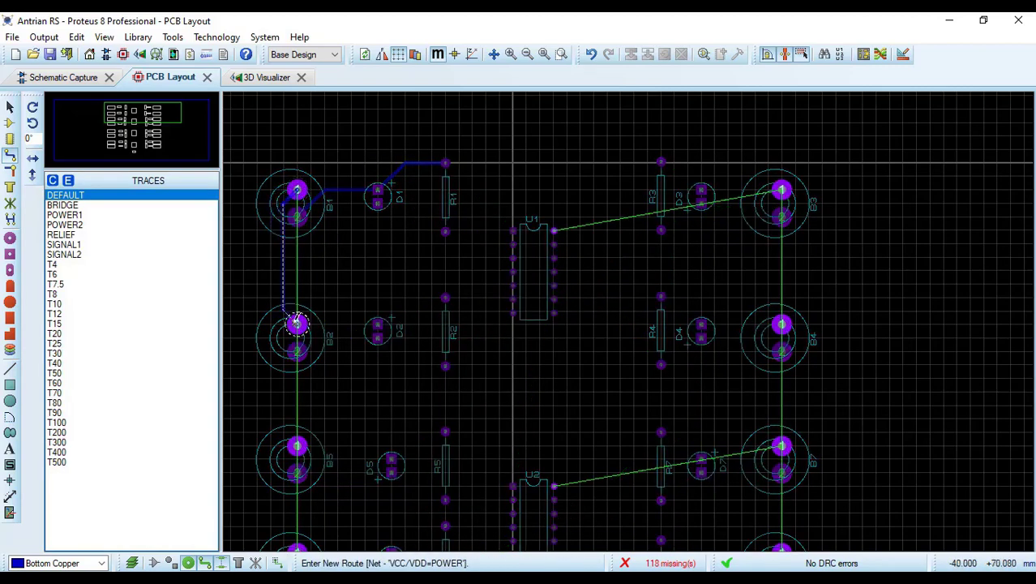
click(297, 324)
click(445, 231)
click(378, 203)
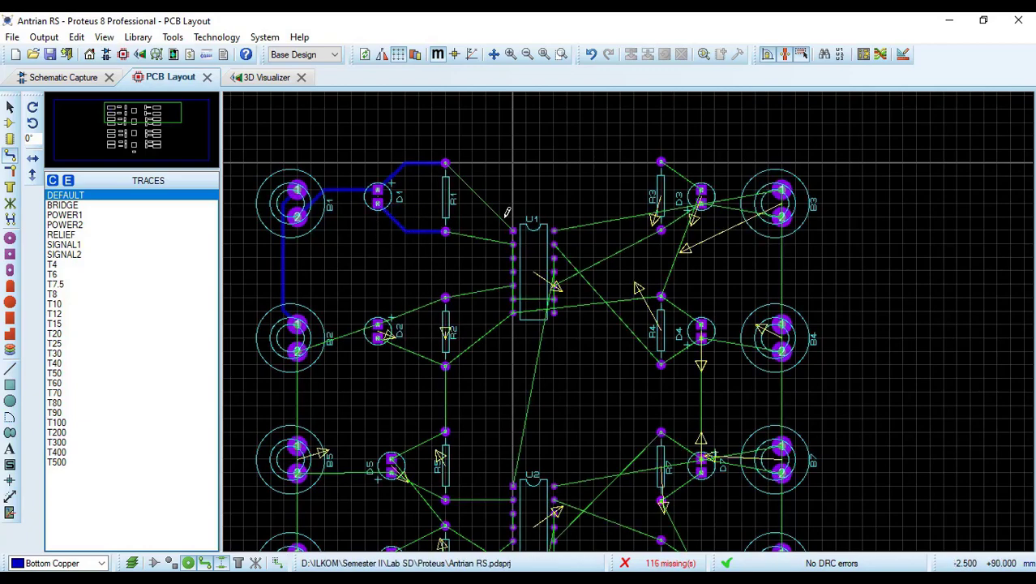
Route R1's upper pad to U1 pin 1, and its lower pad through U1 pin 2 to U1 pin 7
drag(886, 189, 1027, 193)
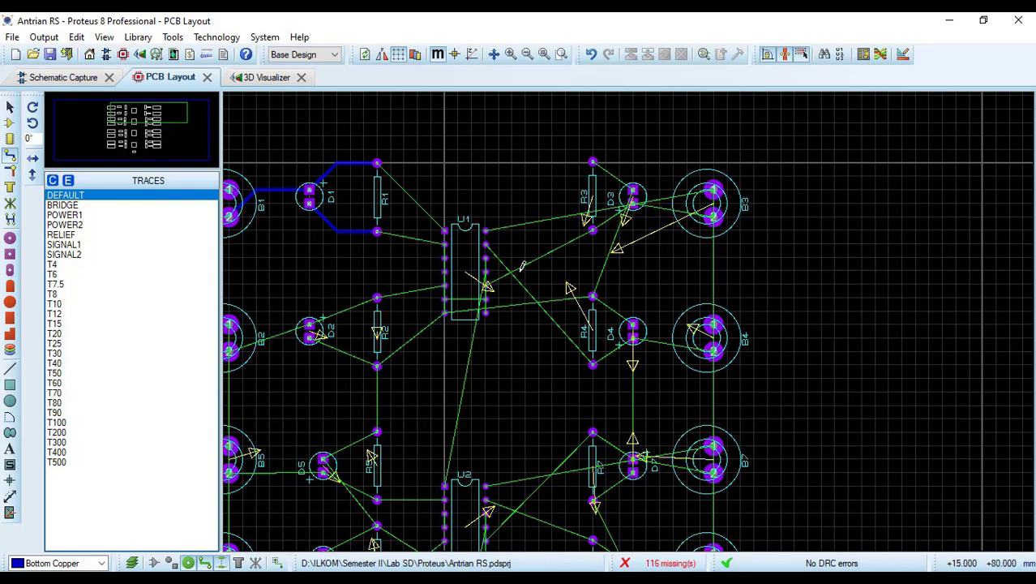
click(378, 163)
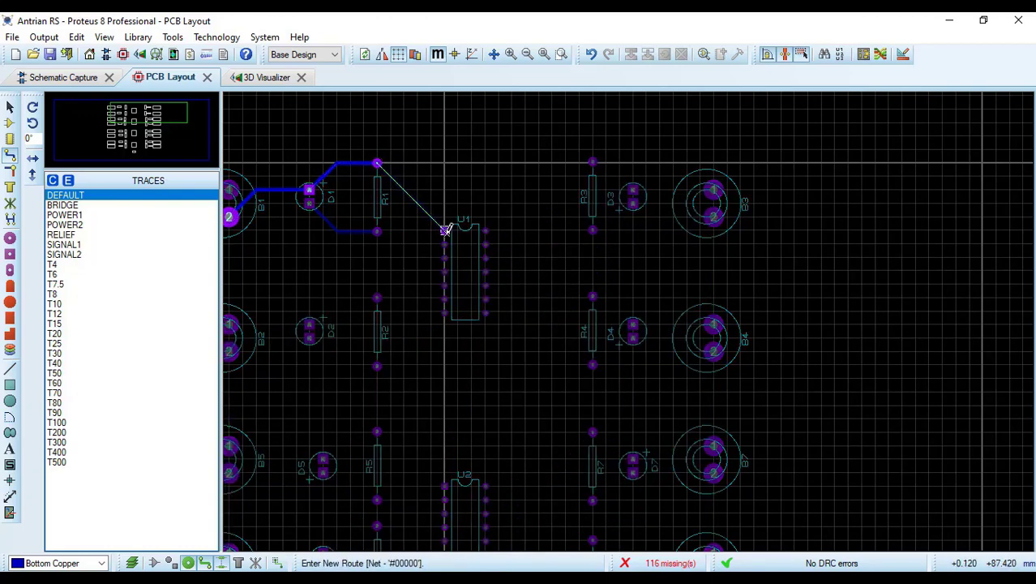
click(445, 229)
click(445, 243)
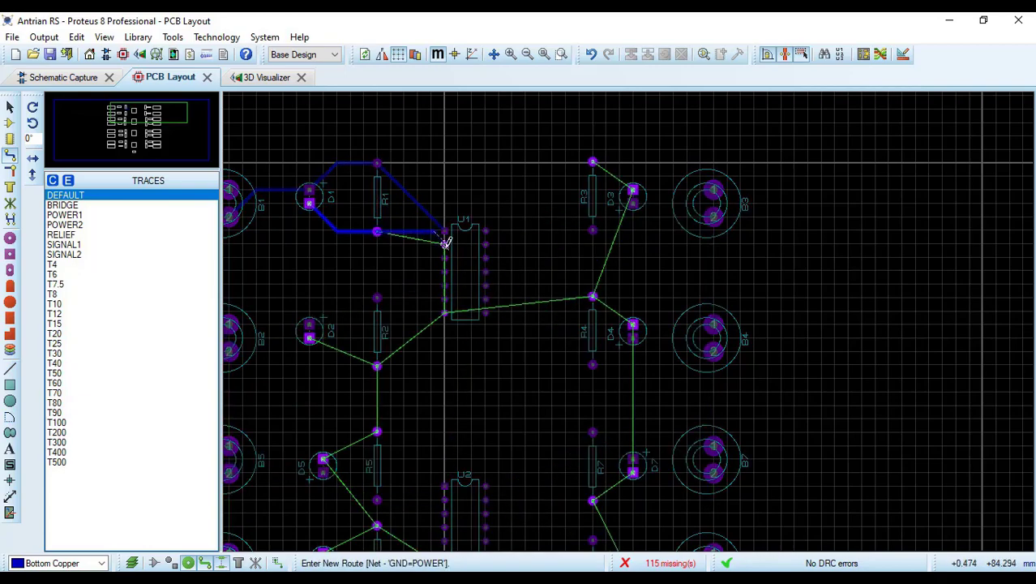
click(445, 243)
click(444, 244)
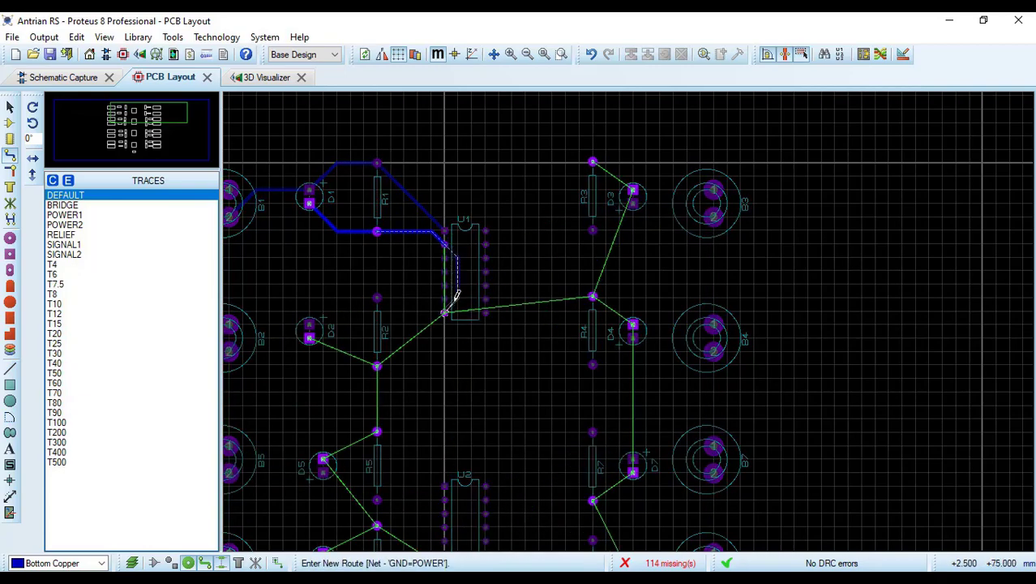
click(445, 312)
Route a track from U1 pin 5 through the upper pads of R2 and D2 to pin 2 of button B2
scroll(308, 273, left, 1)
click(581, 285)
click(513, 297)
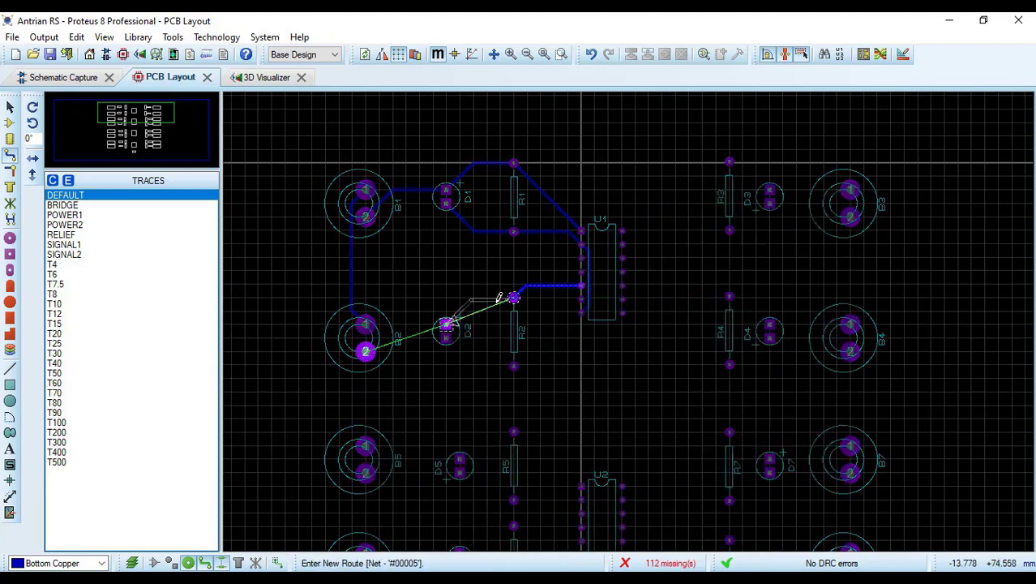
click(445, 324)
click(364, 351)
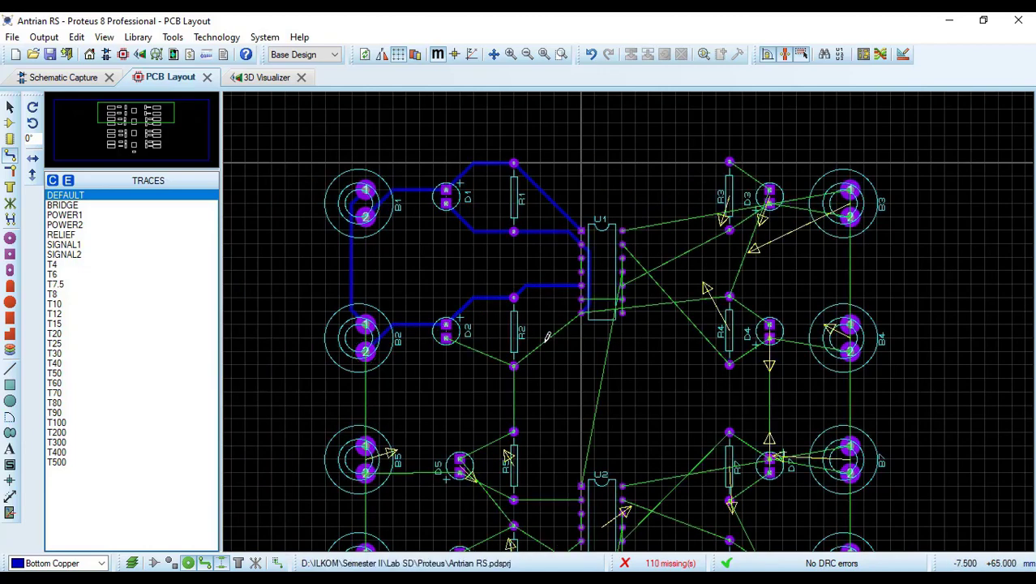
Route D2's lower pad through R2's lower pad to U1 pin 7, and link R2's lower pad to R5's upper pad
click(445, 337)
click(513, 364)
click(582, 312)
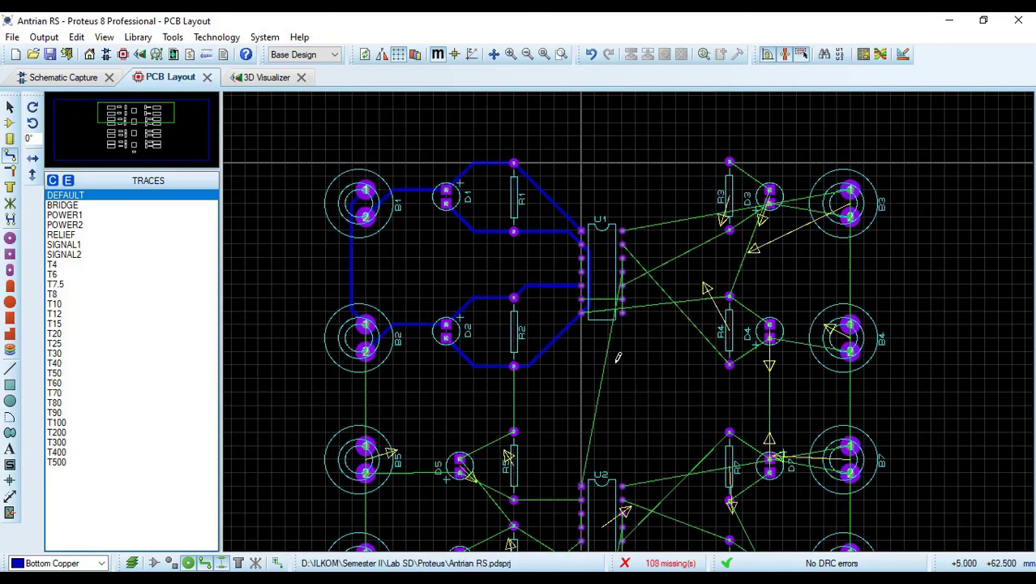
click(514, 367)
click(514, 432)
Route pin 1 of button B3 over the top of R3 to U1 pin 14, and connect R3's upper pad to D3's upper pad
click(851, 188)
click(806, 151)
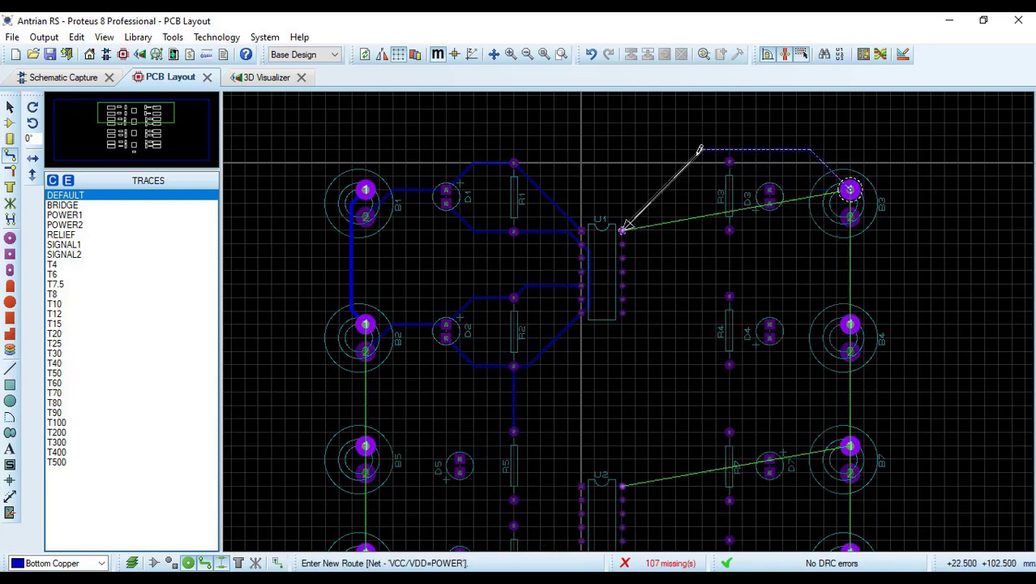
click(623, 227)
click(729, 163)
click(769, 189)
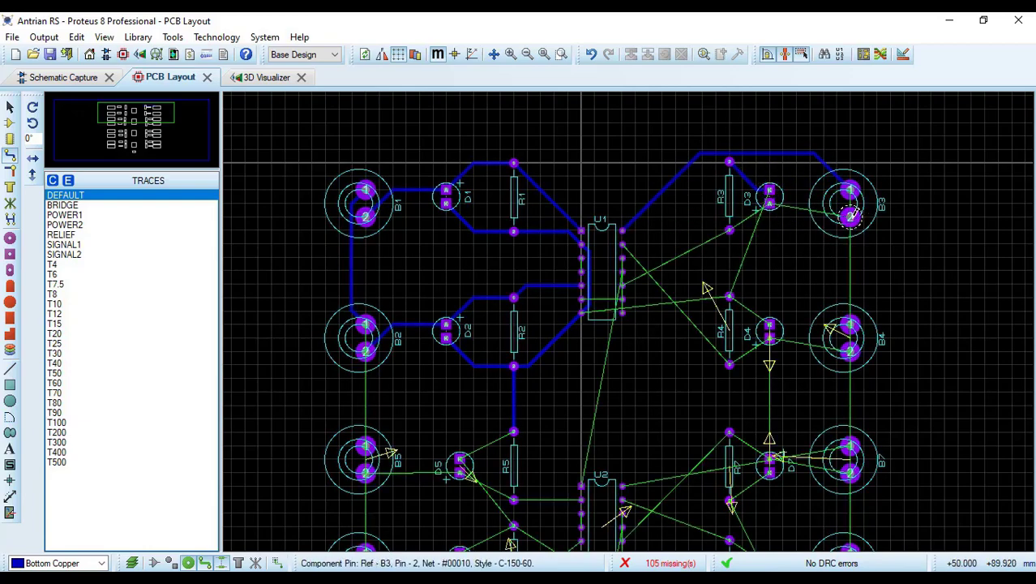
click(769, 188)
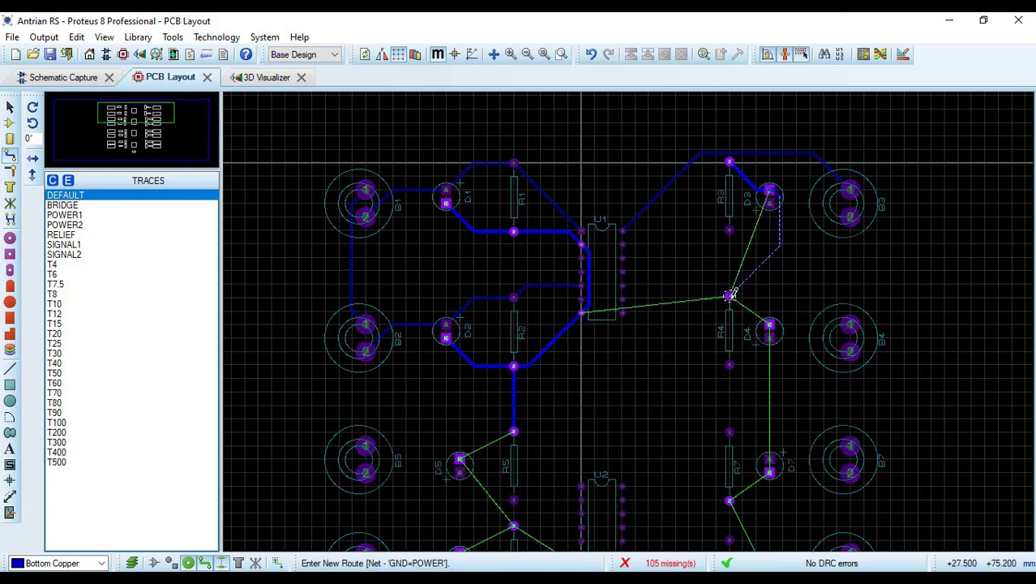
right_click(774, 195)
right_click(782, 196)
click(832, 230)
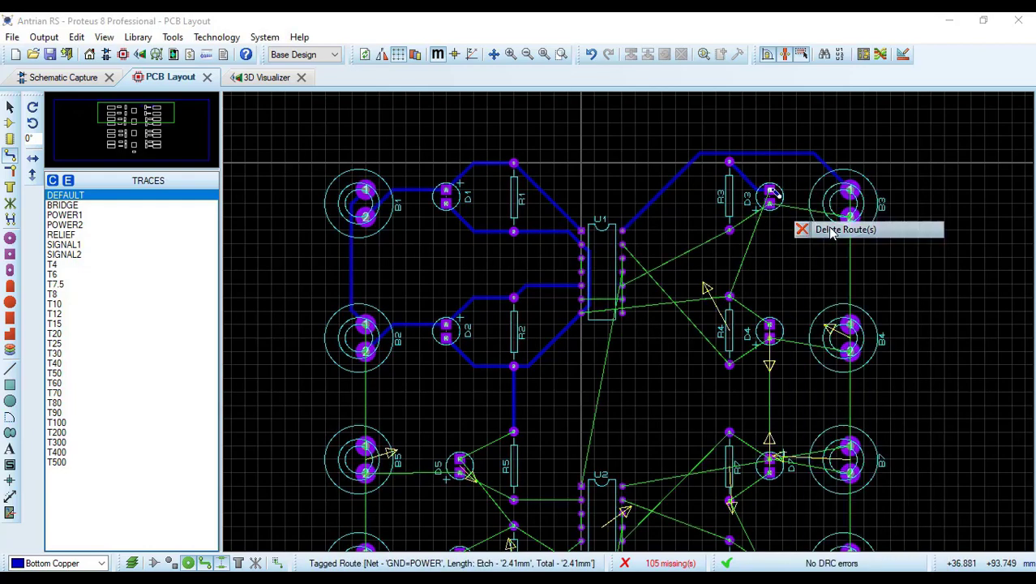
Route pin 1 of button B3 to pin 1 of B4, and D3's lower pad to R3's lower pad
click(850, 217)
click(849, 324)
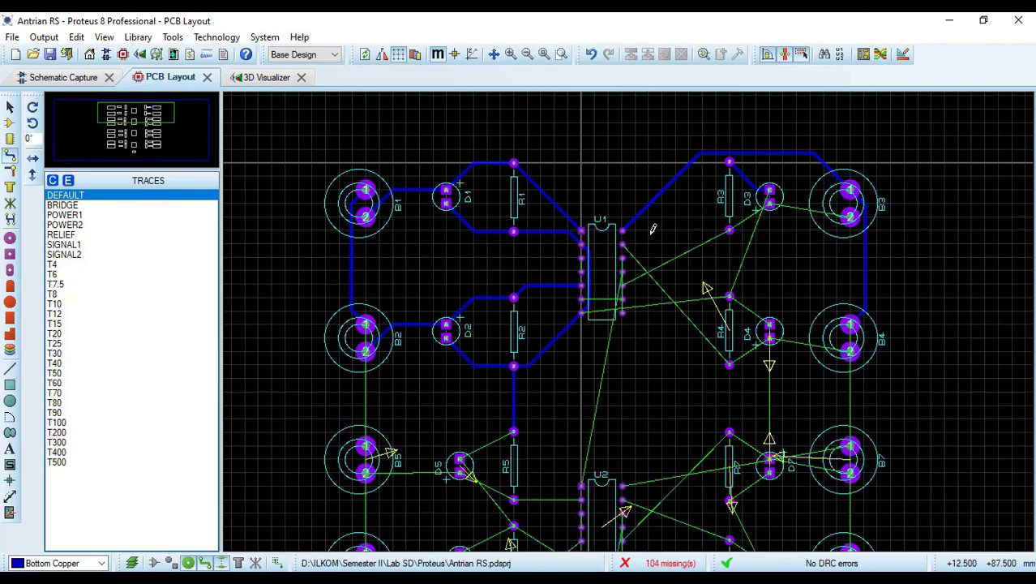
click(769, 203)
click(730, 230)
right_click(695, 272)
Route R4's upper pad to the upper pads of D4 and D3 and to U1 pin 7, and R3's lower pad to U1 pin 10
click(729, 297)
click(769, 325)
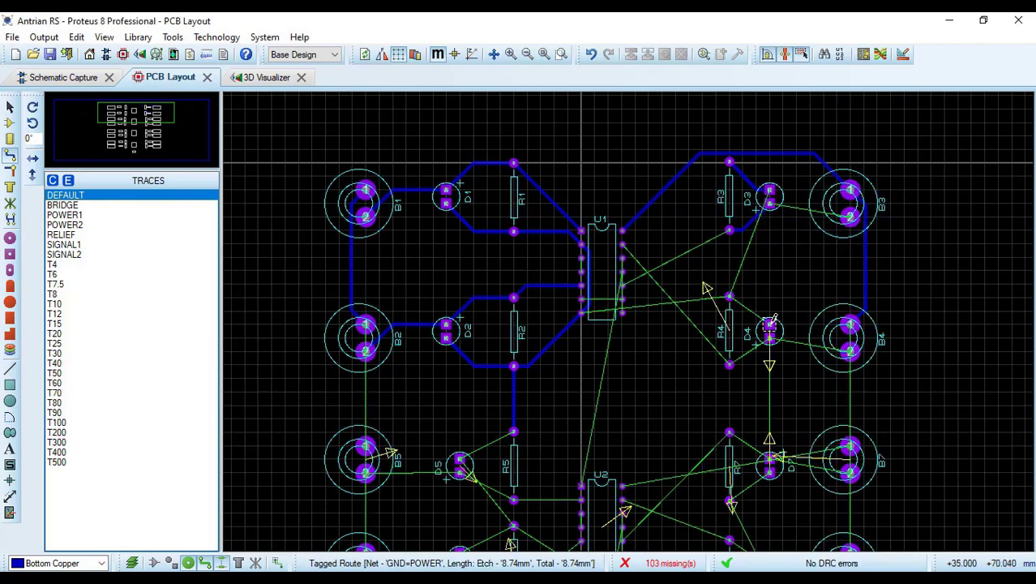
click(729, 297)
click(770, 189)
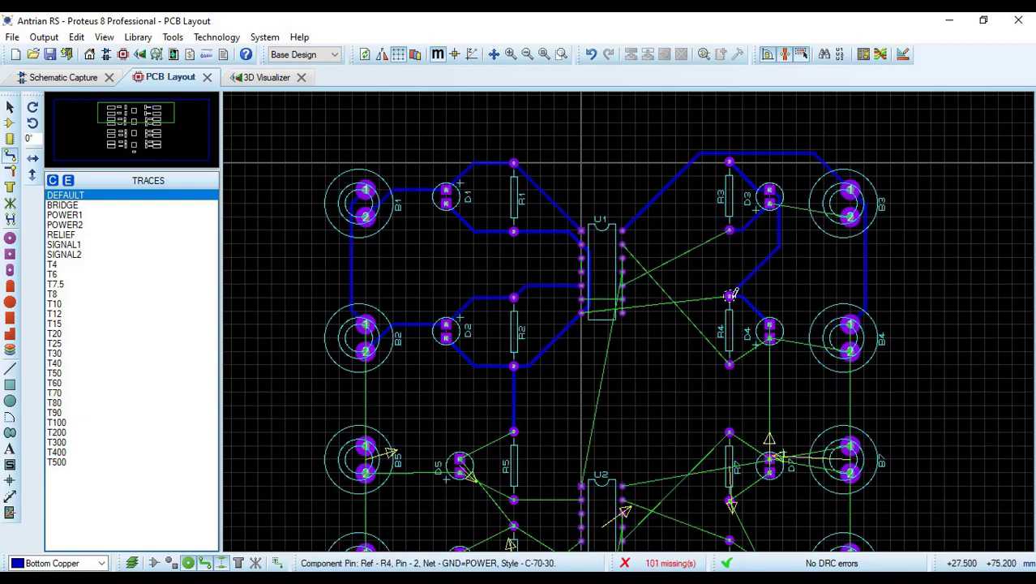
click(730, 297)
click(582, 312)
click(622, 285)
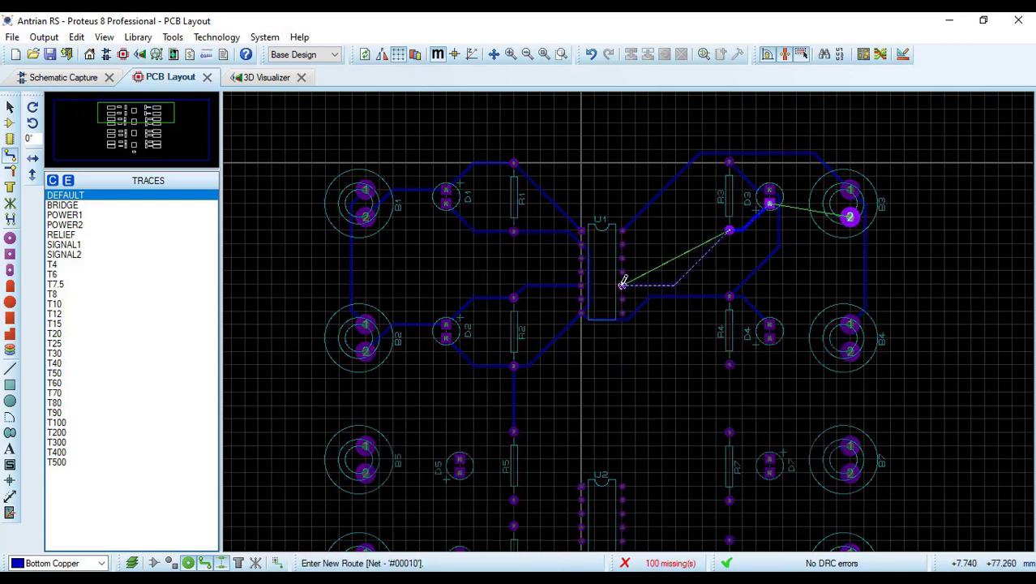
Try to route a track from pin 2 of button B3 to D3's lower pad
click(850, 215)
click(850, 215)
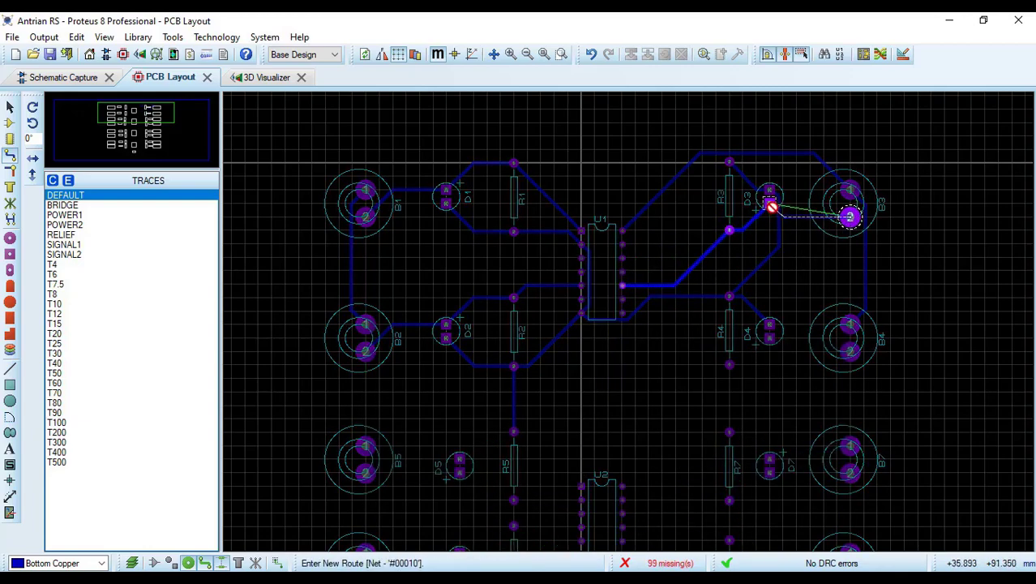
right_click(817, 219)
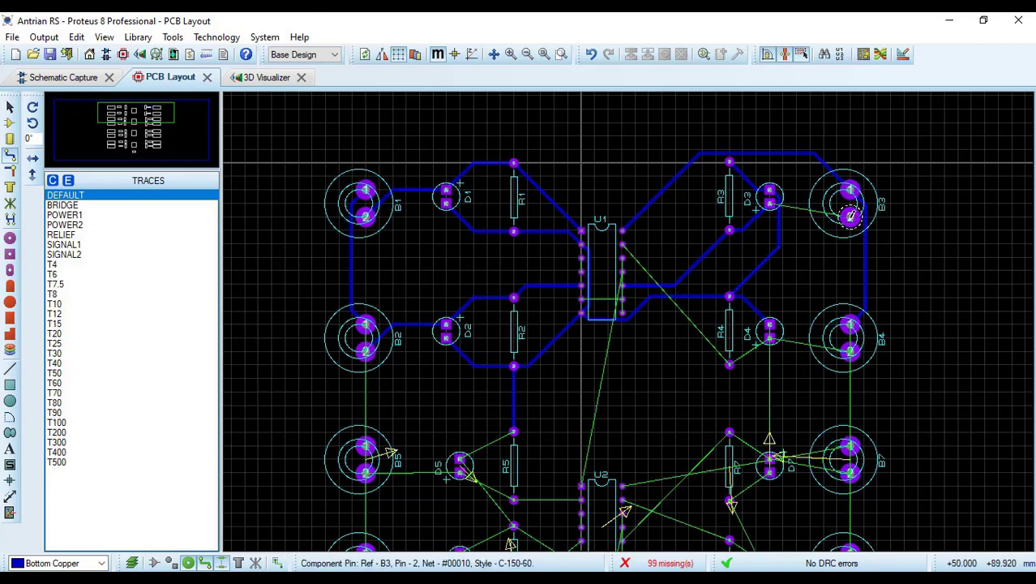
click(850, 214)
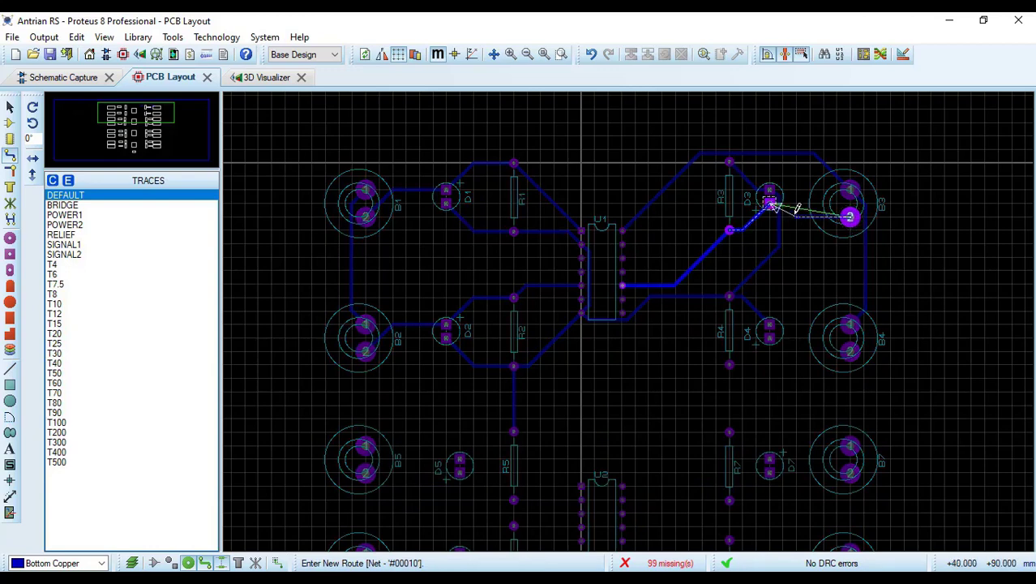
key(Escape)
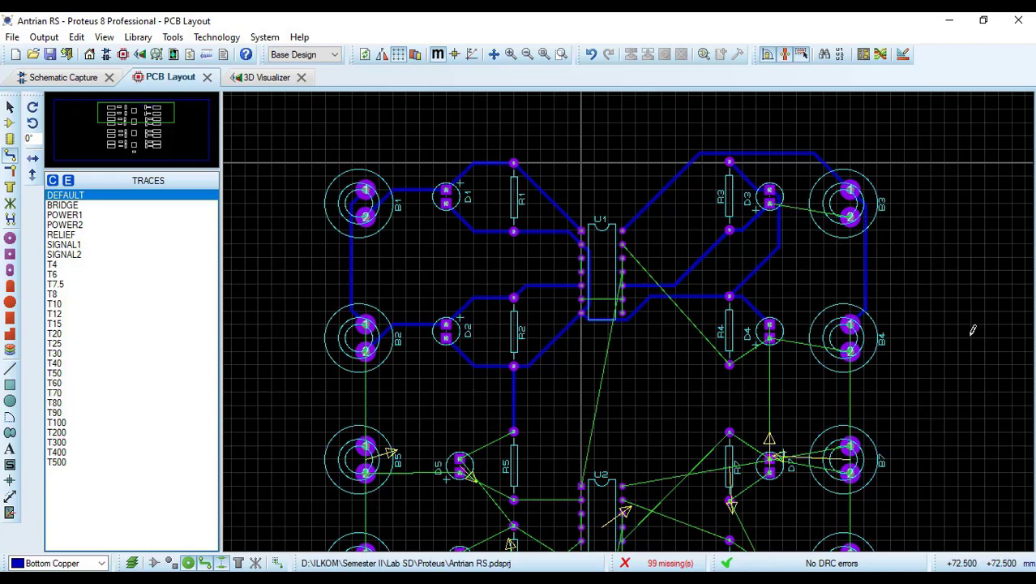
Route a short track between pins 3 and 4 of U1
scroll(948, 441, down, 2)
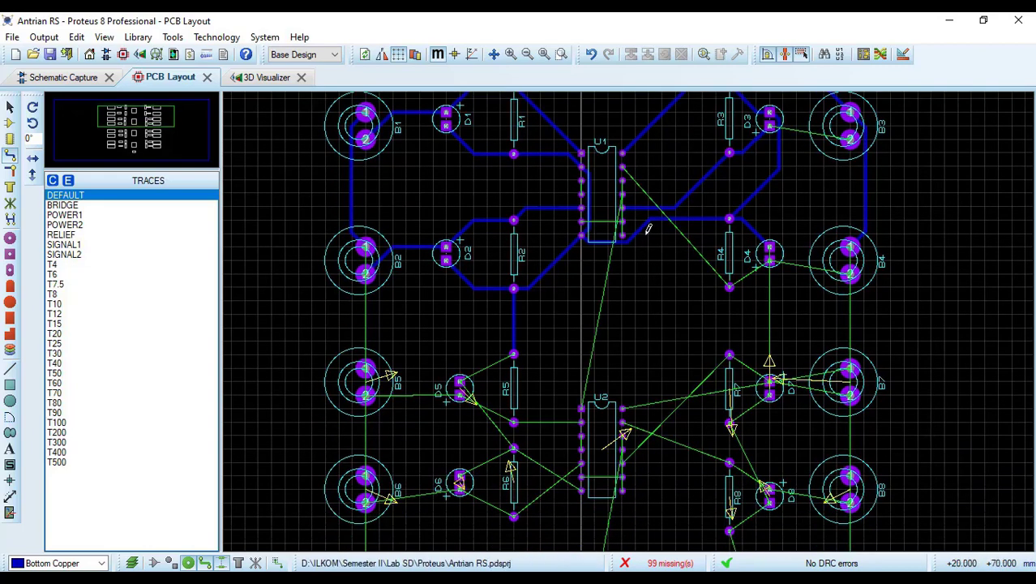
click(581, 181)
click(582, 194)
click(622, 181)
key(Escape)
click(581, 221)
key(Escape)
Route a track from pin 2 of button B4 through D4's lower pad to R4's lower pad
click(850, 274)
click(770, 260)
click(730, 287)
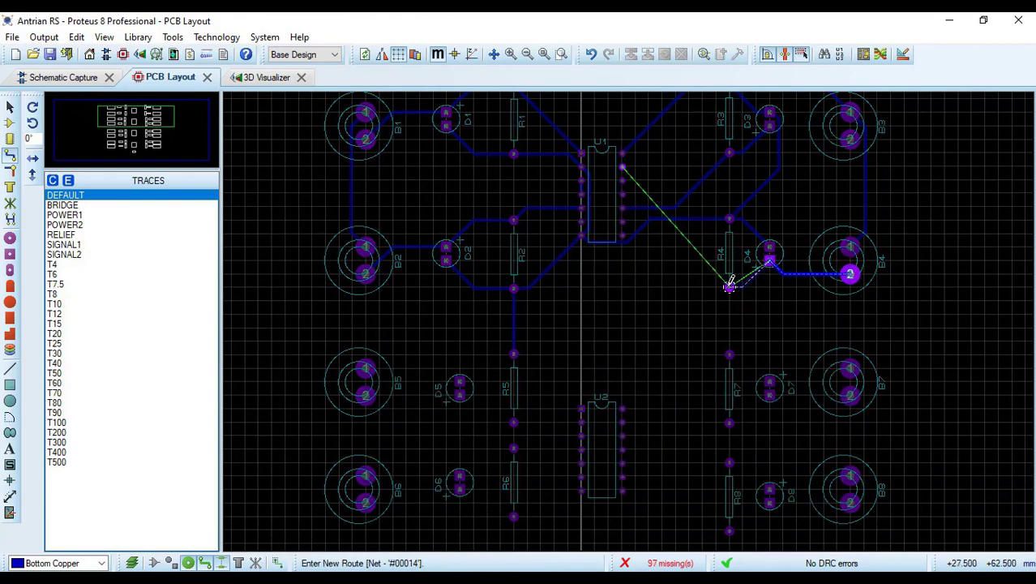
click(770, 260)
click(770, 260)
key(Escape)
click(851, 274)
key(Escape)
Extend the power track from pin 1 of B4 to B7, and from pin 1 of B2 through B5 and B6 to B9
click(850, 246)
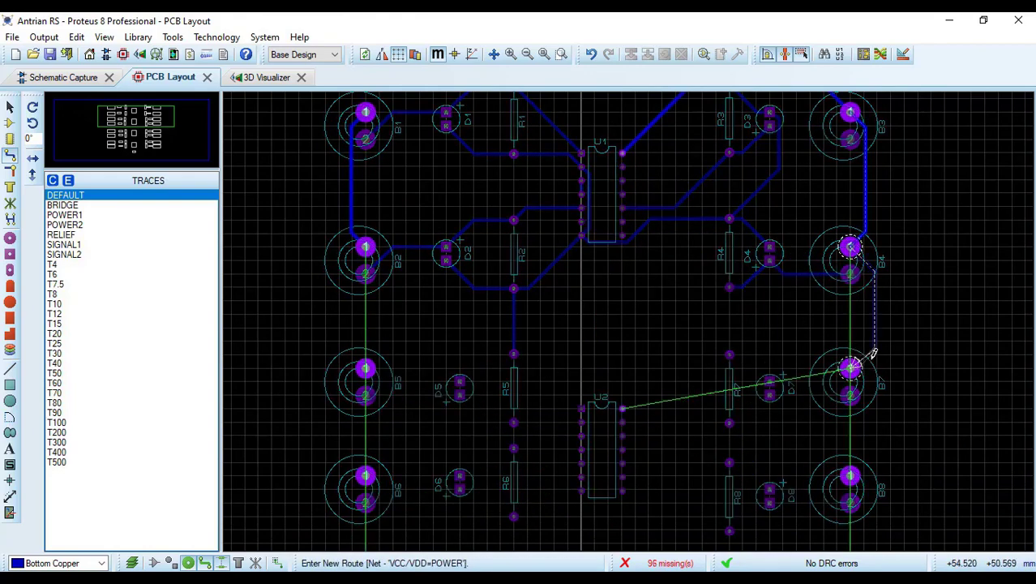
click(850, 369)
drag(958, 423, 985, 536)
click(365, 158)
key(Escape)
click(365, 130)
click(365, 252)
click(365, 252)
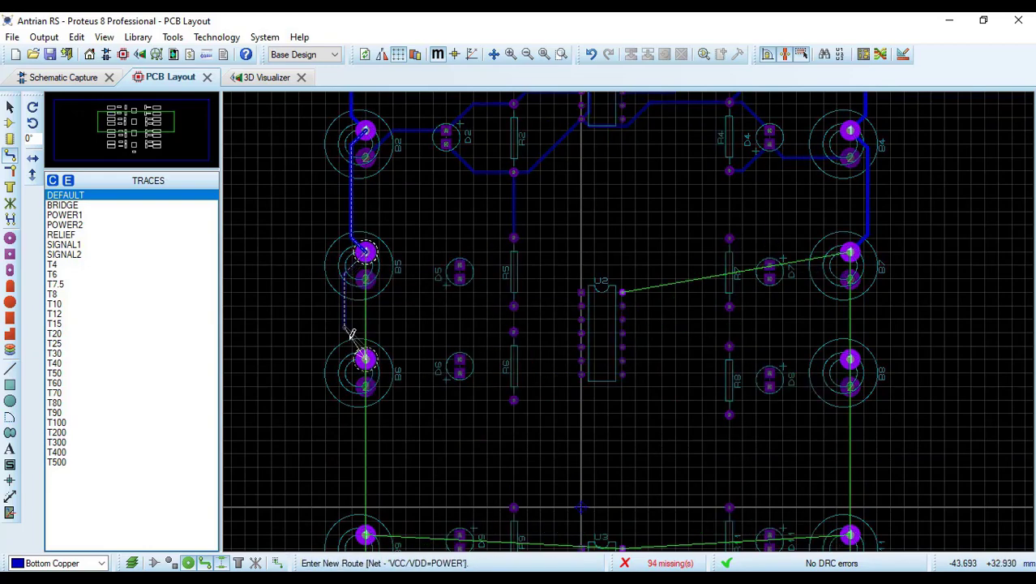
click(366, 359)
click(365, 359)
click(366, 534)
Route pin 2 of button B5 to D5's lower pad, and R5's upper pad to D5's upper pad
click(365, 279)
click(459, 279)
click(514, 238)
click(459, 265)
click(459, 265)
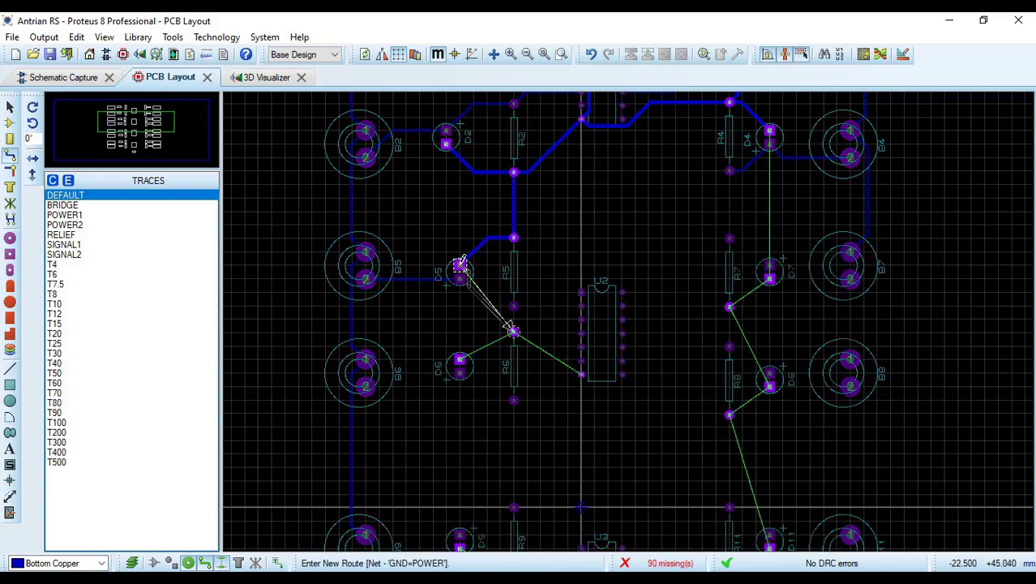
key(Escape)
double_click(459, 278)
key(Escape)
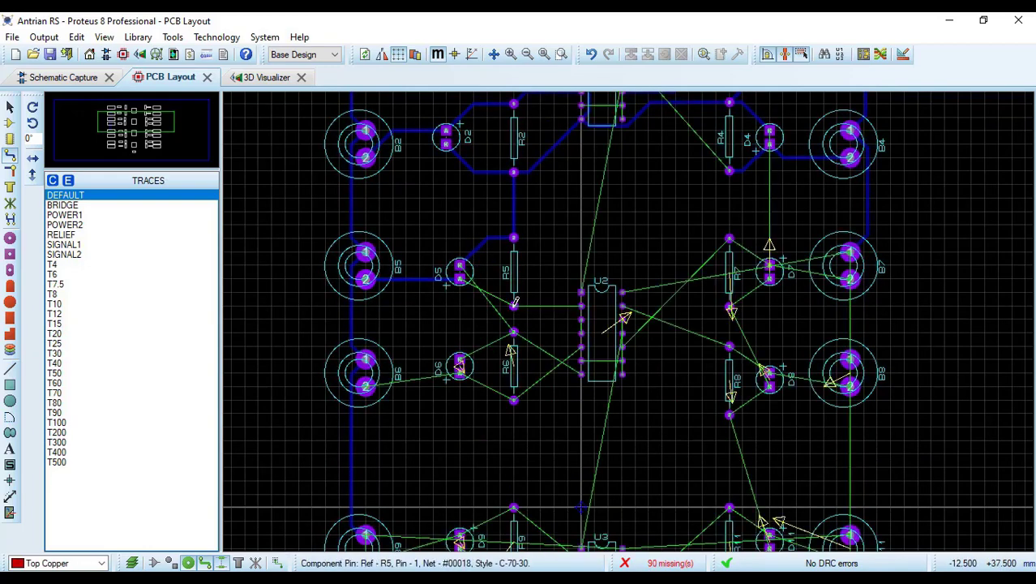
Route R5's lower pad to pin 2 of U2, and R6's upper pad to D5, on bottom copper
double_click(514, 306)
click(582, 305)
click(514, 332)
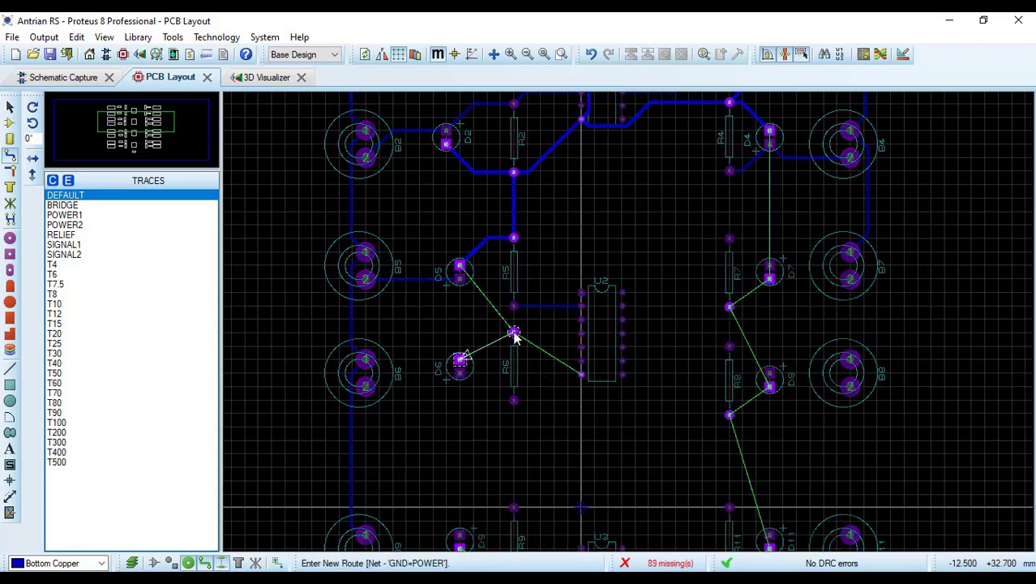
click(460, 278)
Route R6's upper pad to D6's upper pad, and R6's lower pad through D6's lower pad to pin 2 of B6
click(514, 332)
click(459, 359)
click(514, 400)
click(460, 373)
click(366, 387)
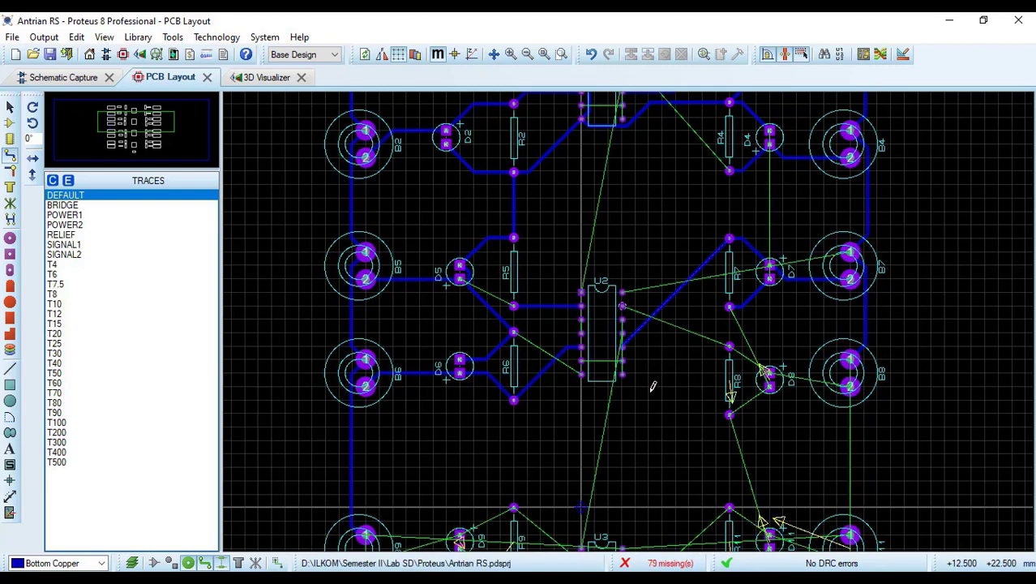
Extend the power track from pin 1 of B8 through pin 1 of B11 to pin 1 of B12
scroll(652, 387, down, 2)
click(849, 205)
click(851, 378)
click(850, 378)
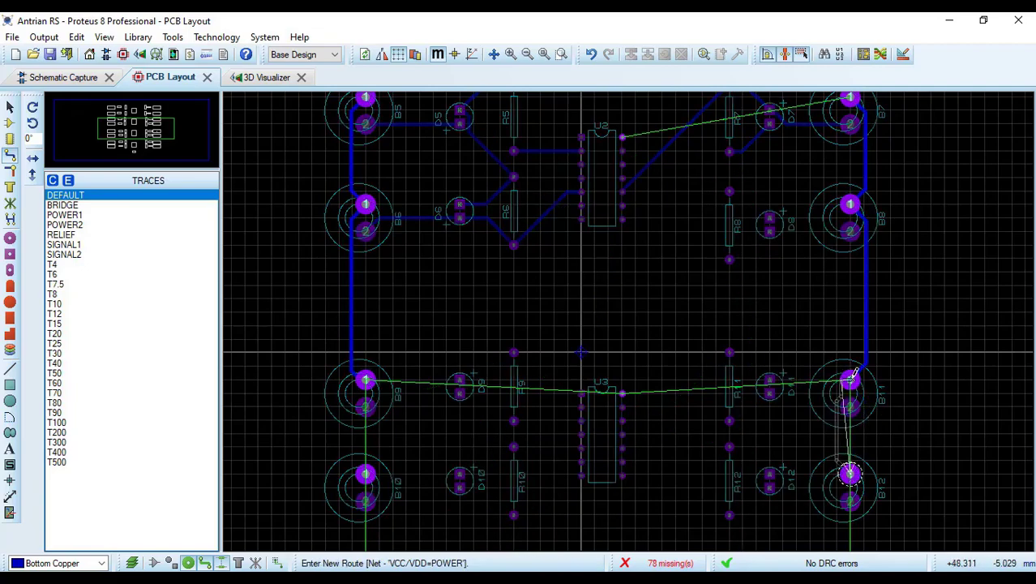
click(850, 473)
scroll(851, 473, down, 2)
click(850, 319)
click(850, 467)
right_click(876, 431)
click(932, 86)
Extend the power track from pin 1 of B12 through pin 1 of B15 to pin 1 of B16
click(850, 318)
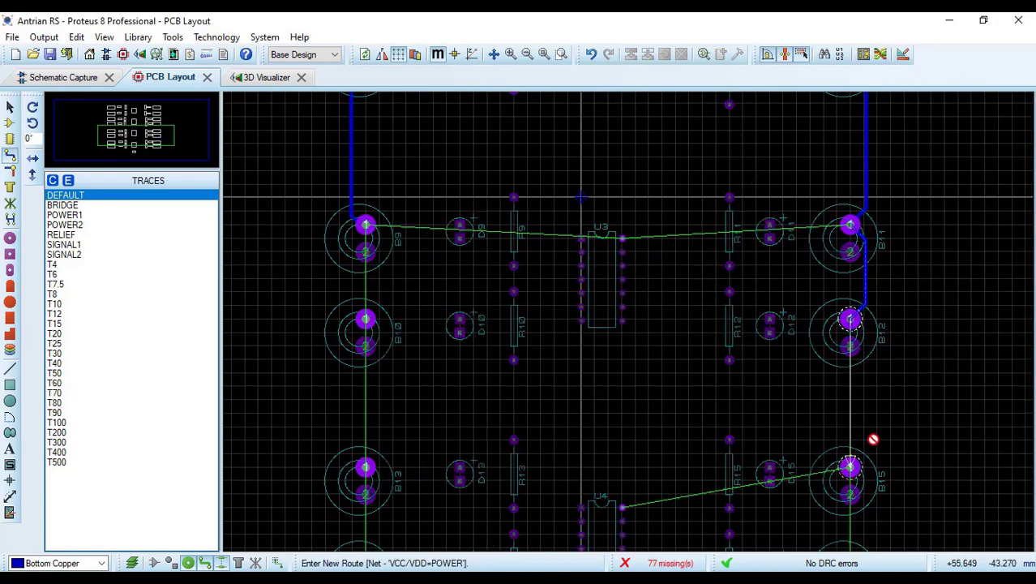
click(850, 467)
scroll(929, 342, down, 2)
click(850, 273)
click(850, 363)
Extend the power track from pin 1 of B9 through B10 and B13 to pin 1 of B14
scroll(850, 363, up, 3)
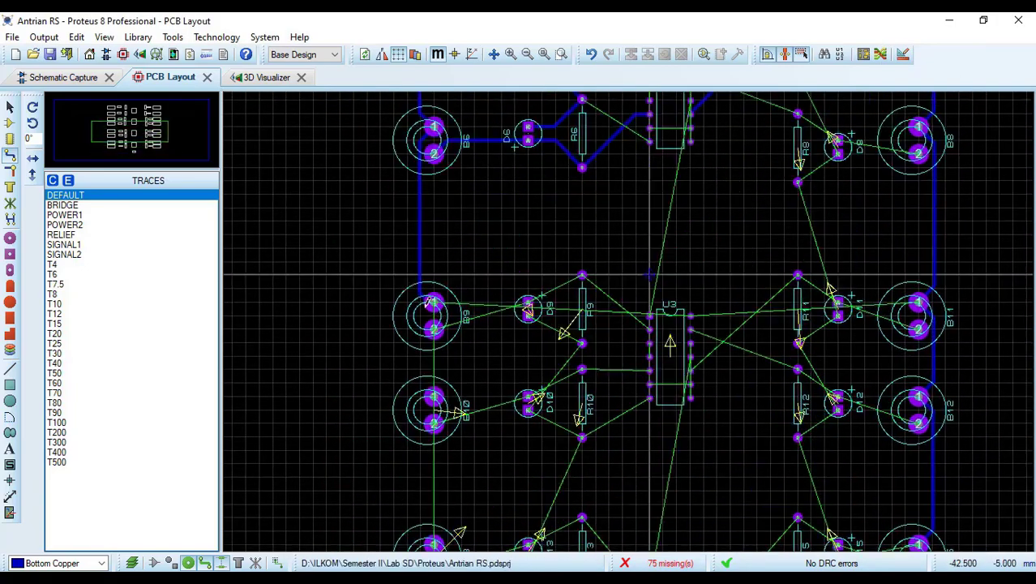
click(434, 302)
click(433, 396)
scroll(454, 472, down, 2)
click(433, 201)
click(433, 349)
click(434, 349)
click(434, 444)
Route pin 1 of B9 above R9 to pin 14 of U3
scroll(900, 306, down, 3)
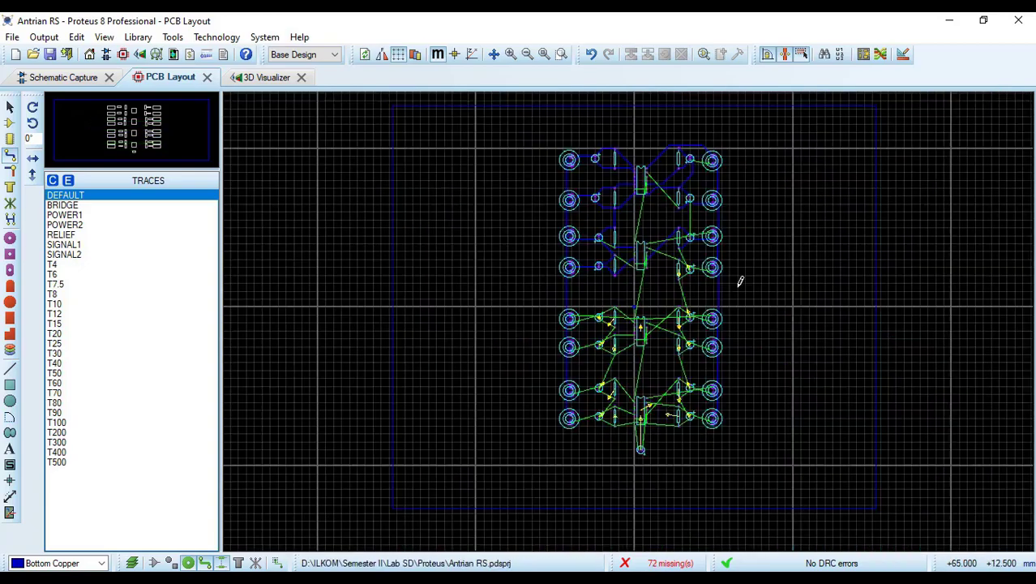
scroll(737, 275, up, 2)
drag(530, 364, 235, 368)
scroll(491, 325, up, 1)
scroll(615, 294, down, 1)
click(353, 283)
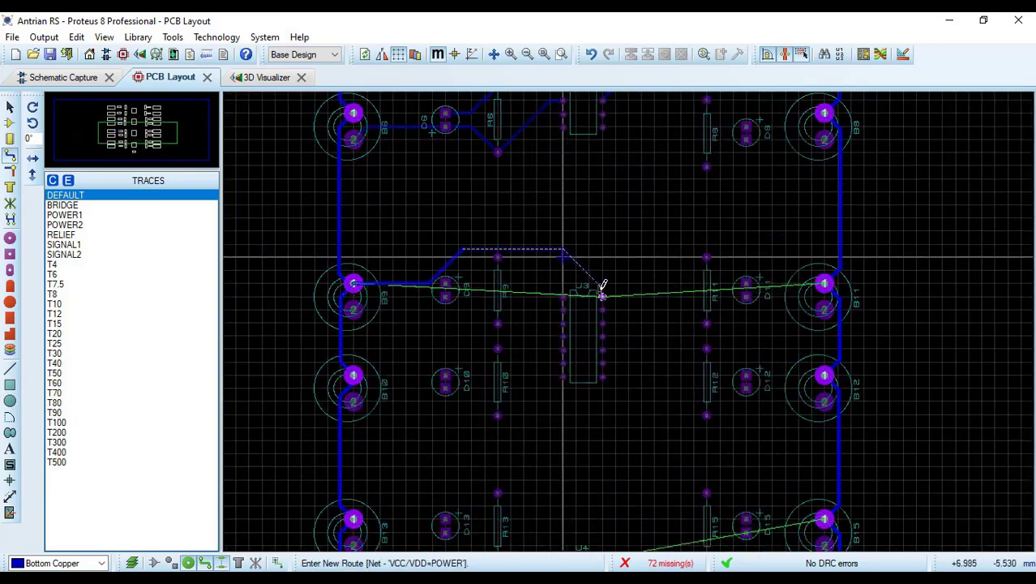
click(602, 297)
Route pin 2 of B9 through D9's upper pad and R9's upper pad to pin 2 of U3
click(352, 309)
click(445, 283)
click(445, 283)
click(497, 257)
click(498, 257)
click(564, 309)
Run the ground track from D9's lower pad through R9's and D10's lower pads to R10's lower pad
click(445, 296)
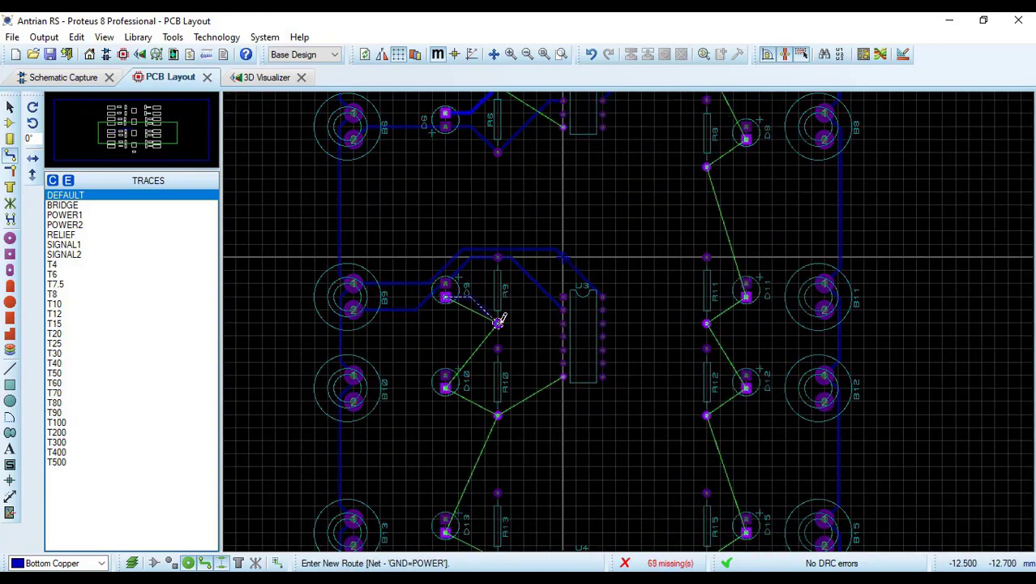
click(445, 388)
click(445, 388)
click(498, 415)
Connect R10's lower pad to pin 7 of U3 and to D13's lower pad
click(564, 377)
click(497, 415)
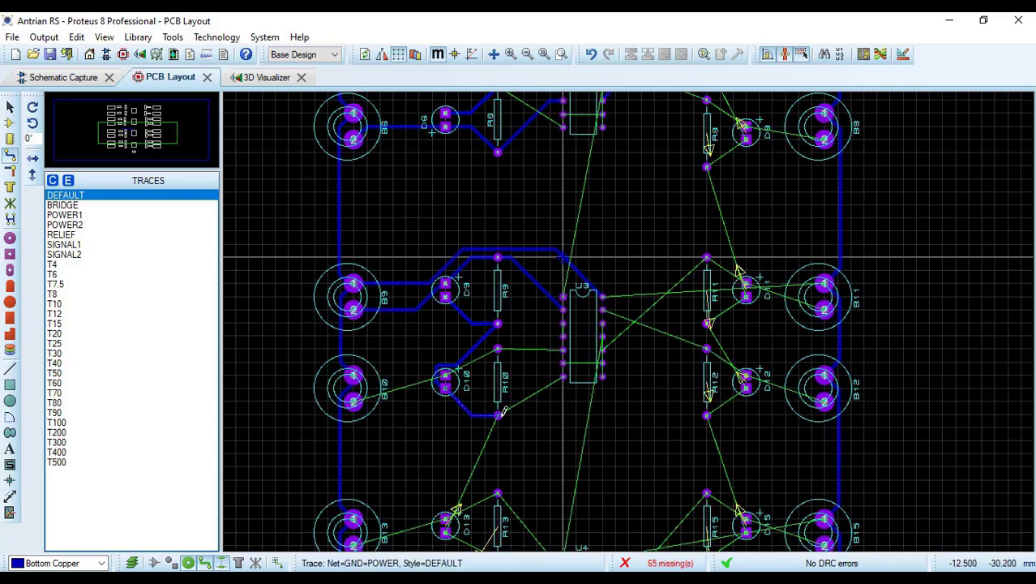
click(498, 415)
click(445, 533)
scroll(447, 522, down, 2)
click(353, 351)
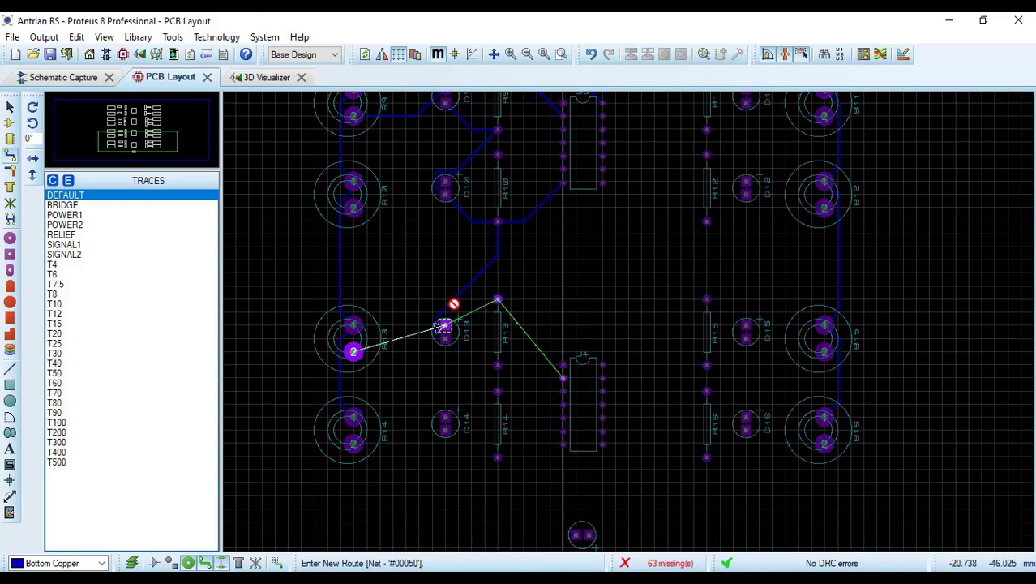
key(Escape)
Route D13's upper pad to R13's upper pad, and D13's lower pad through R13's lower pad to D14's lower pad
click(445, 326)
click(498, 299)
click(445, 339)
click(498, 365)
click(497, 365)
click(445, 430)
Route D14's upper pad to R14's upper pad, and D14's lower pad to R14's lower pad
click(445, 417)
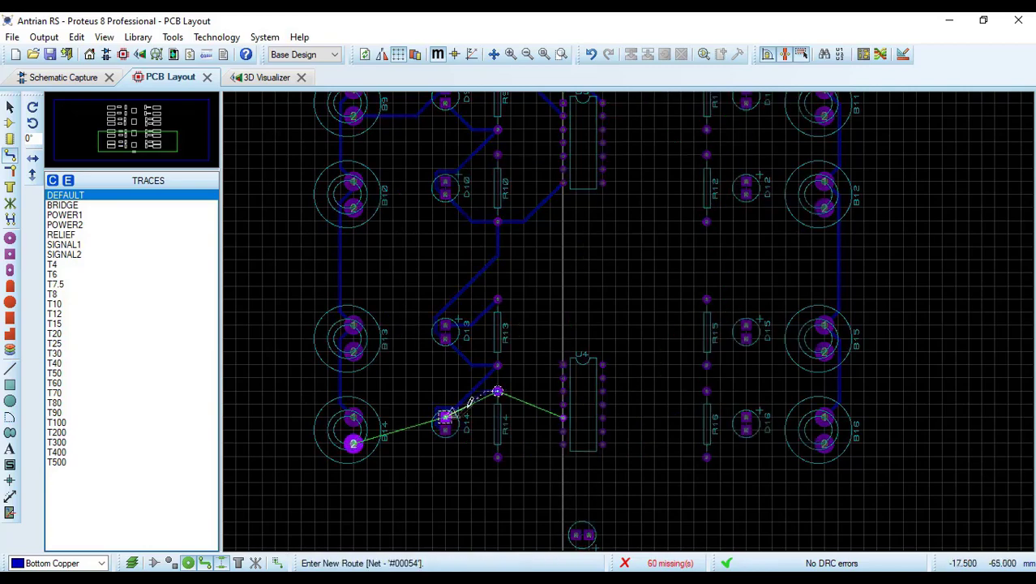
click(497, 391)
click(445, 430)
click(498, 457)
Route R13's upper pad to pin 2 of U4, and shift the track's diagonal segment up and outward
click(498, 299)
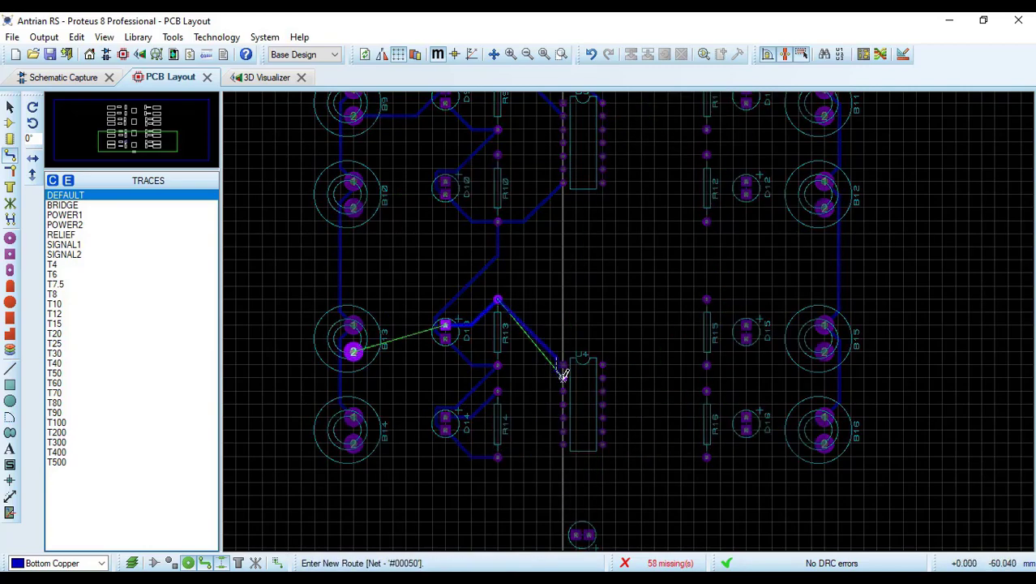
click(563, 377)
right_click(531, 331)
click(582, 197)
click(530, 306)
Route R14's upper pad to pin 5 of U4, and R14's lower pad to pin 7 of U4
click(498, 391)
click(563, 417)
click(497, 457)
click(564, 444)
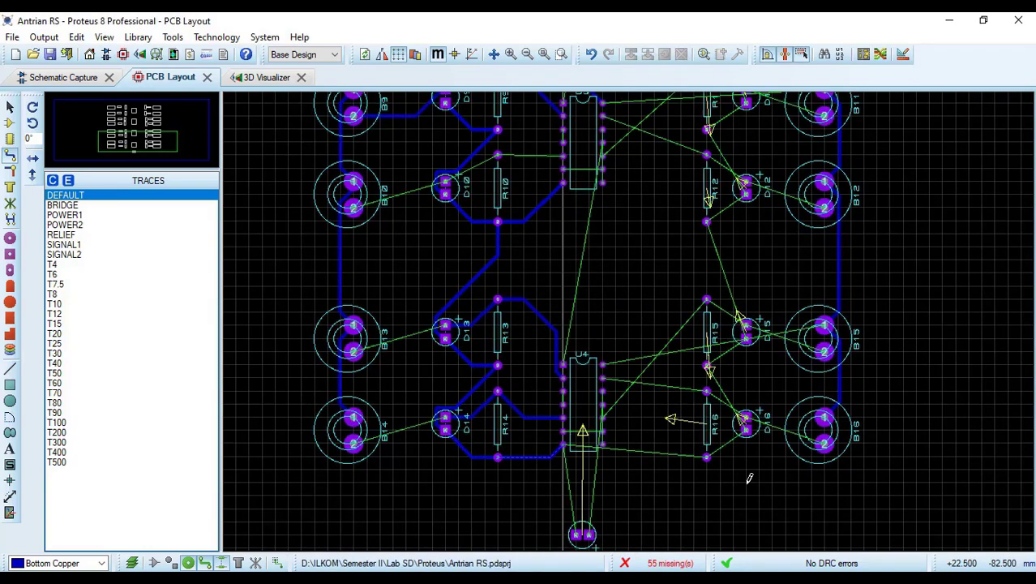
Route pin 1 of B11 above R11 to pin 14 of U3
scroll(795, 485, down, 1)
scroll(933, 253, up, 1)
click(755, 206)
click(534, 218)
Route R11's upper pad to D11's upper pad and to pin 10 of U3
click(638, 180)
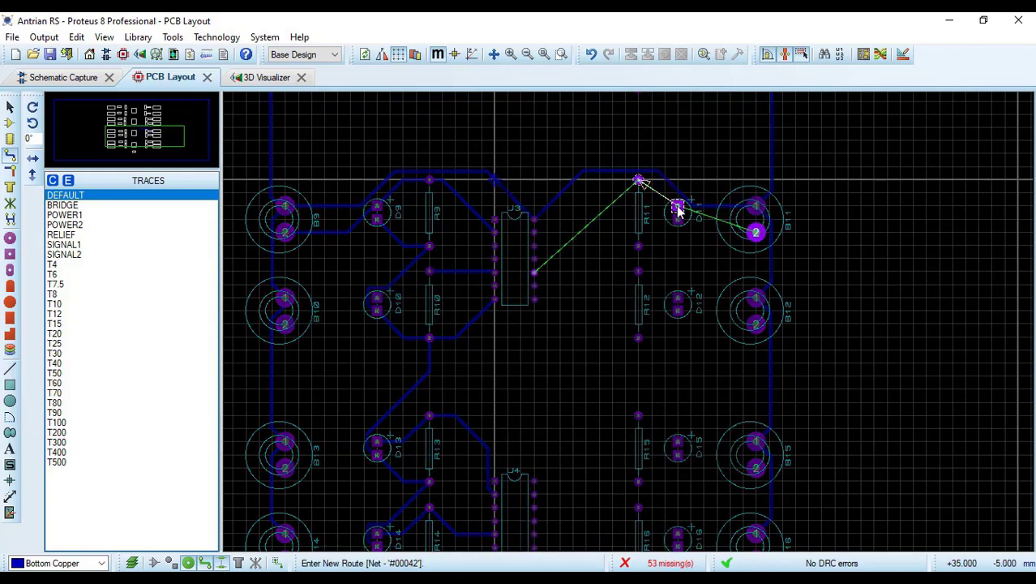
click(677, 206)
click(638, 180)
click(534, 272)
Run the ground track from D11's lower pad through R11's and D12's lower pads to R12's lower pad
click(678, 219)
click(638, 245)
click(637, 246)
click(678, 310)
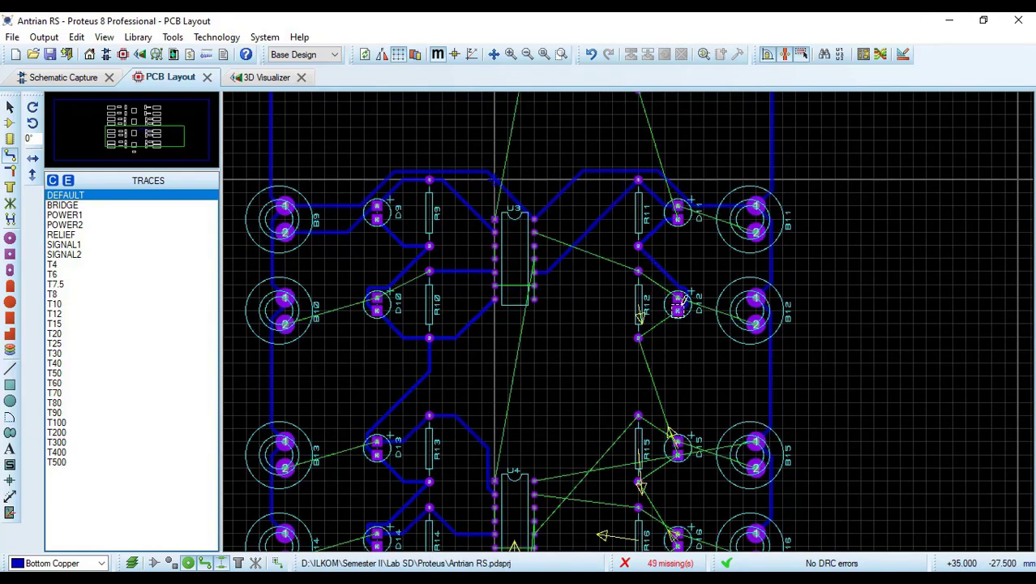
click(677, 310)
click(638, 338)
click(638, 338)
click(678, 455)
click(678, 454)
key(Escape)
right_click(689, 413)
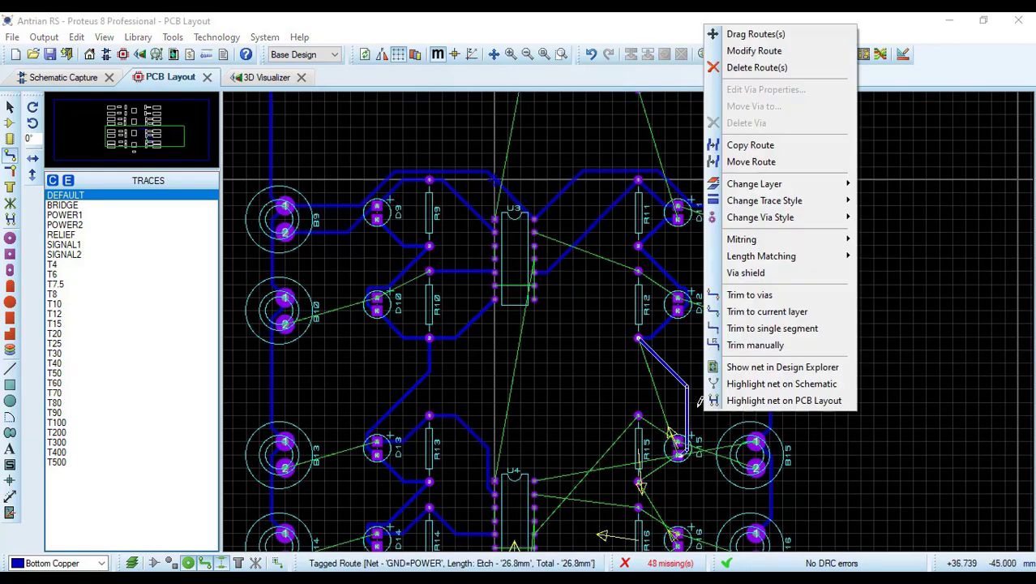
click(747, 68)
Route R12's lower pad to D15's lower pad, and D15's upper pad to R15's upper pad
click(638, 338)
click(677, 455)
drag(874, 402, 904, 555)
click(677, 286)
click(638, 260)
click(638, 260)
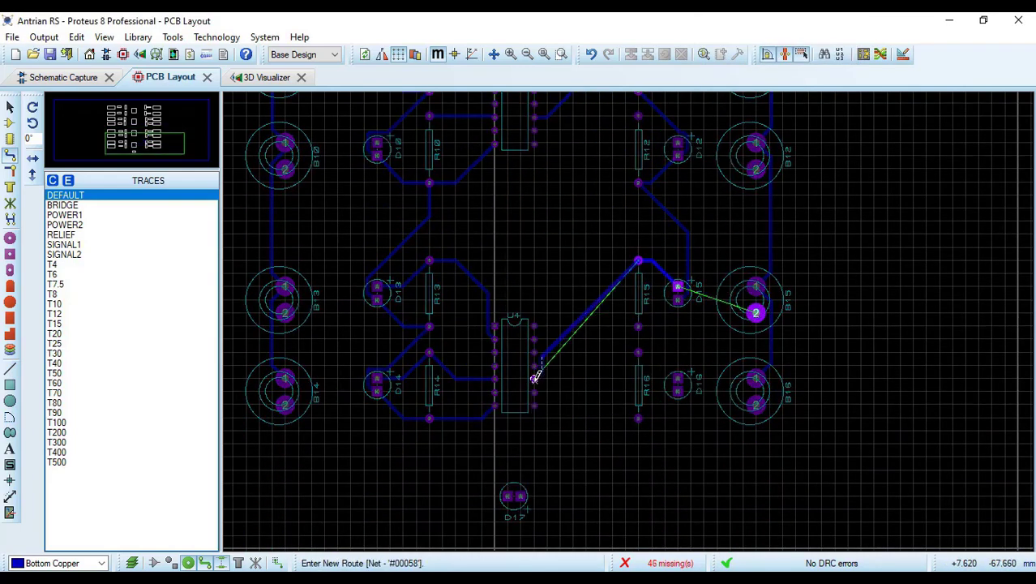
click(534, 378)
right_click(589, 321)
click(640, 229)
Run the ground track from D15's lower pad through R15 and D16 to R16's lower pad, and connect D17's left pad to pin 7 of U4
click(678, 300)
click(640, 325)
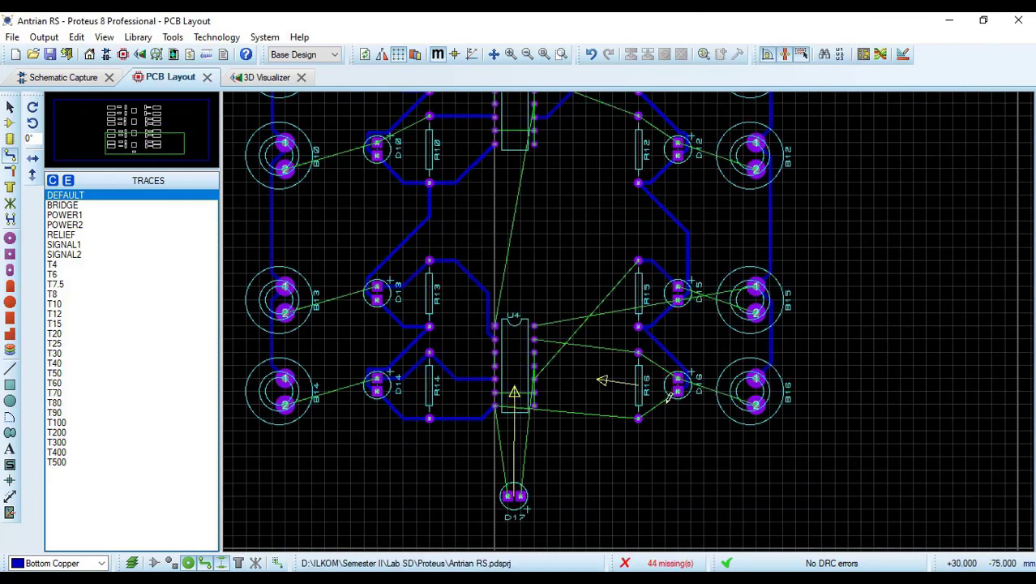
click(508, 495)
click(495, 405)
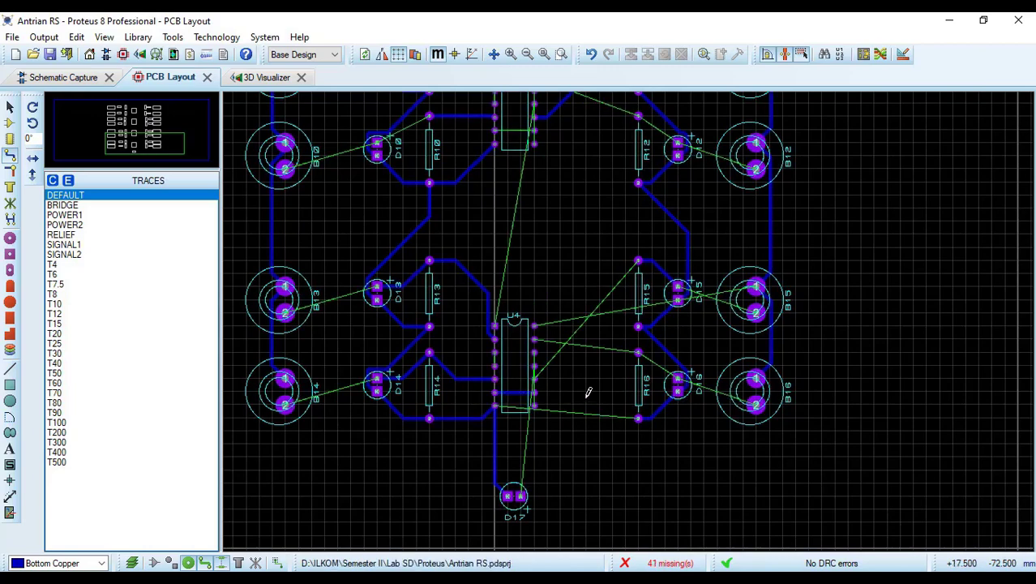
Switch the active routing layer to Top Copper
scroll(686, 223, up, 5)
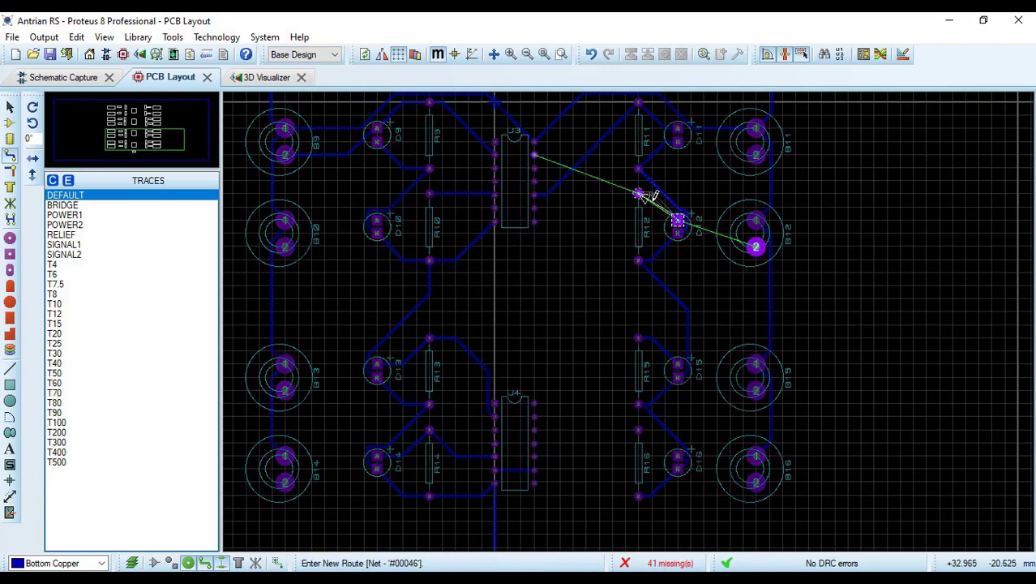
mouse_move(887, 439)
mouse_down()
mouse_move(865, 96)
mouse_move(864, 106)
mouse_up()
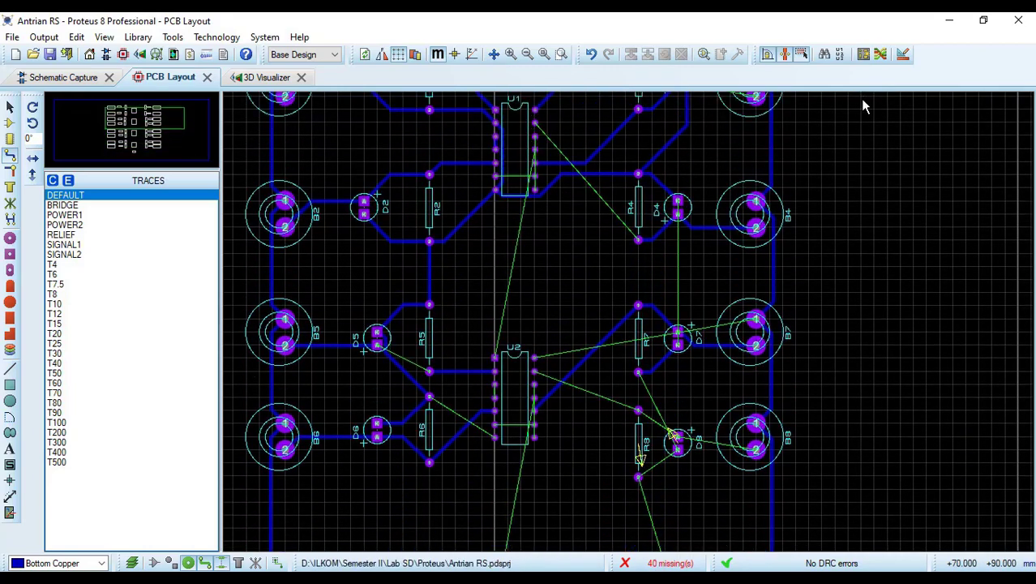
drag(898, 210, 912, 362)
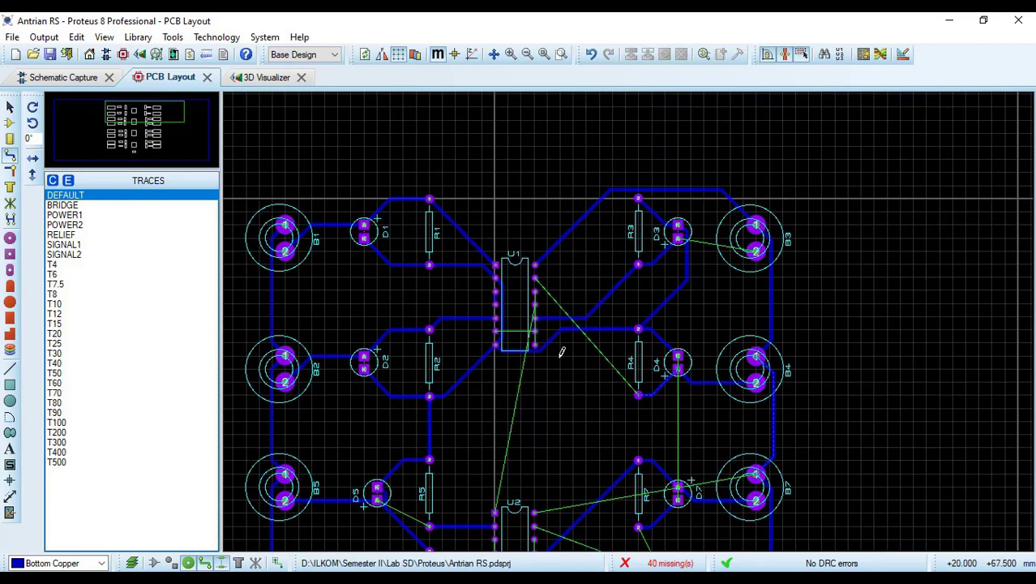
drag(886, 532, 887, 98)
click(99, 562)
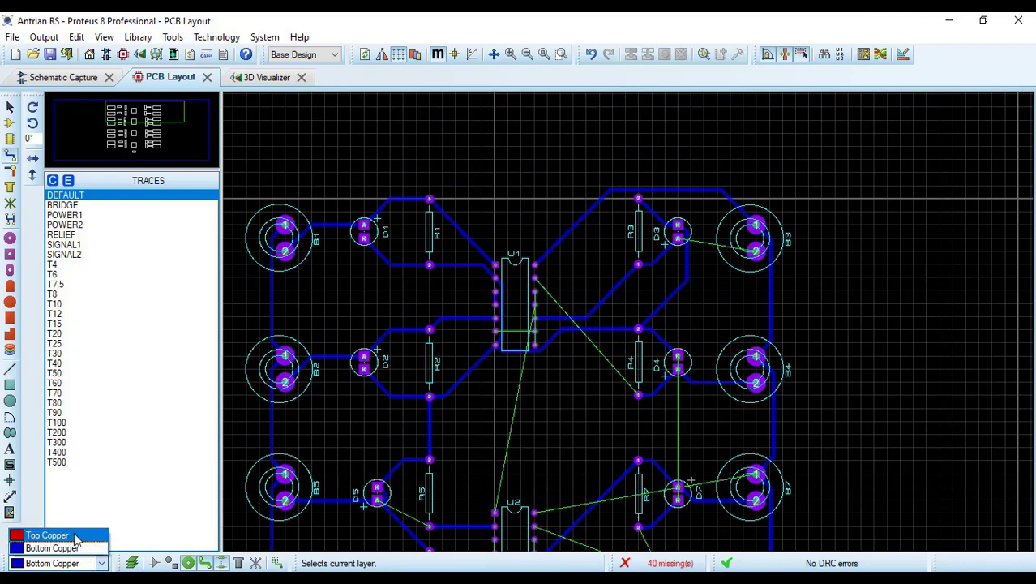
click(73, 535)
click(547, 322)
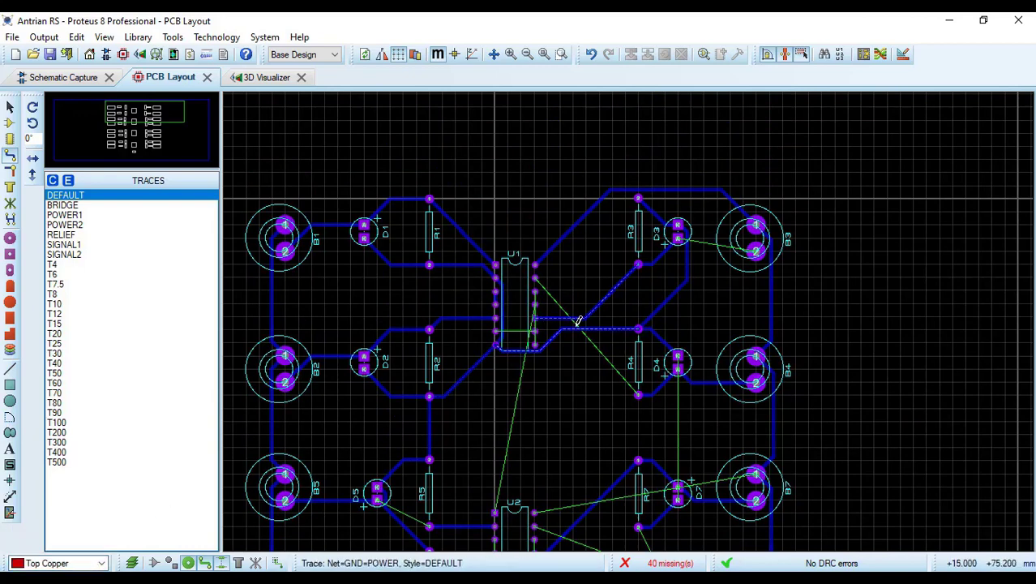
Route pin 2 of B3 to D3's lower pad, and R4's lower pad to pin 13 of U1, on top copper
click(100, 560)
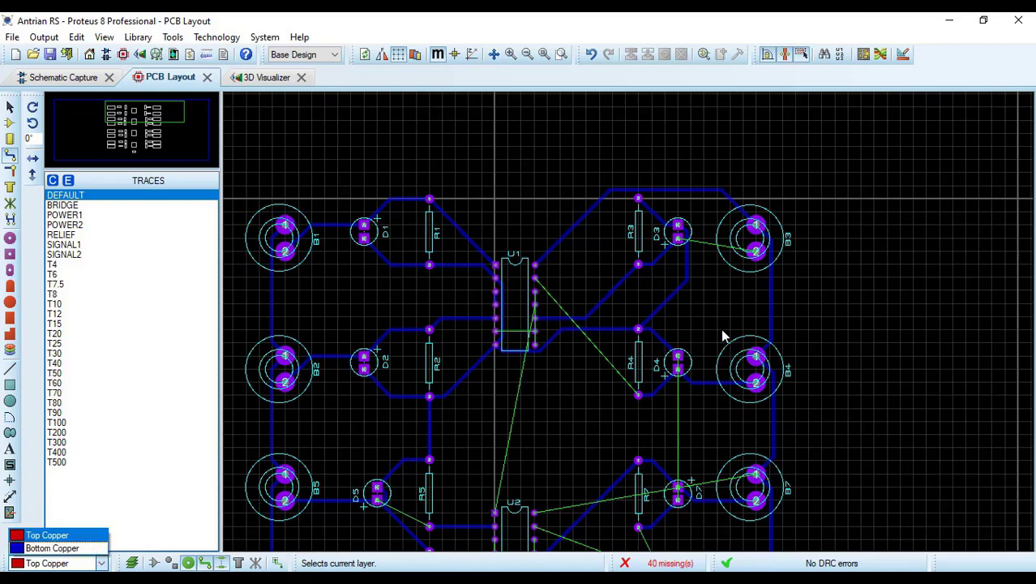
click(756, 253)
click(755, 249)
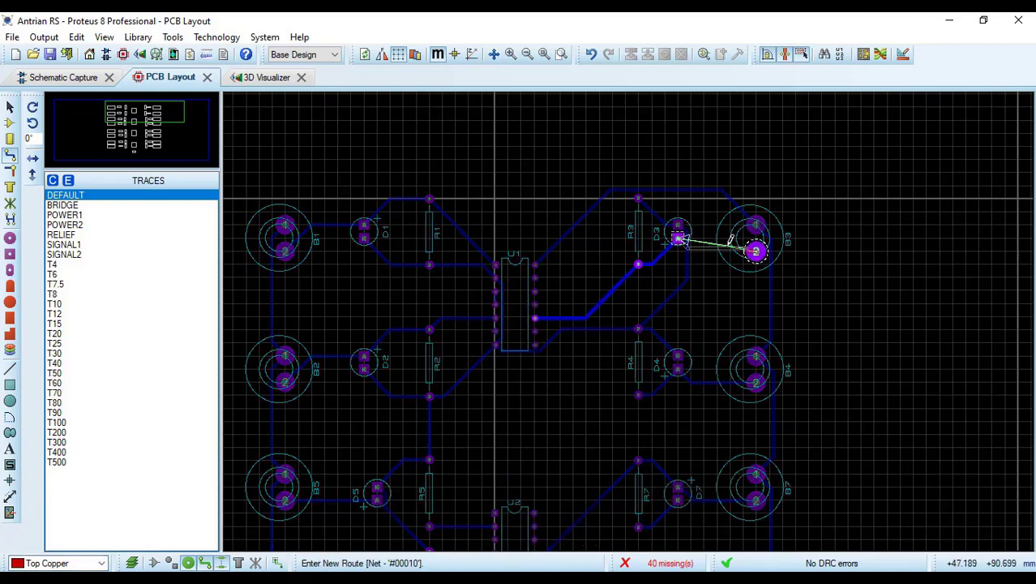
click(678, 236)
click(637, 395)
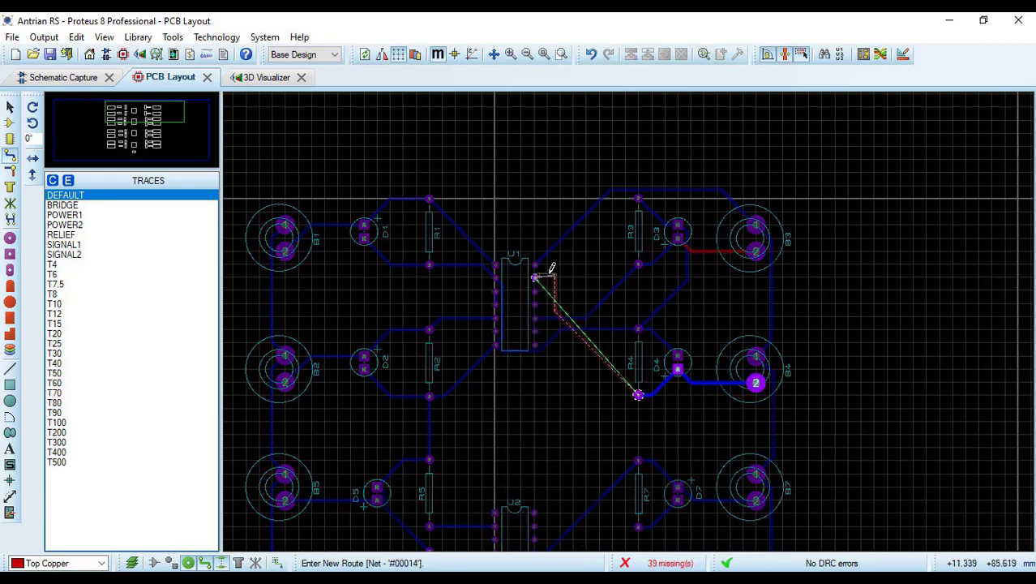
click(535, 280)
click(535, 292)
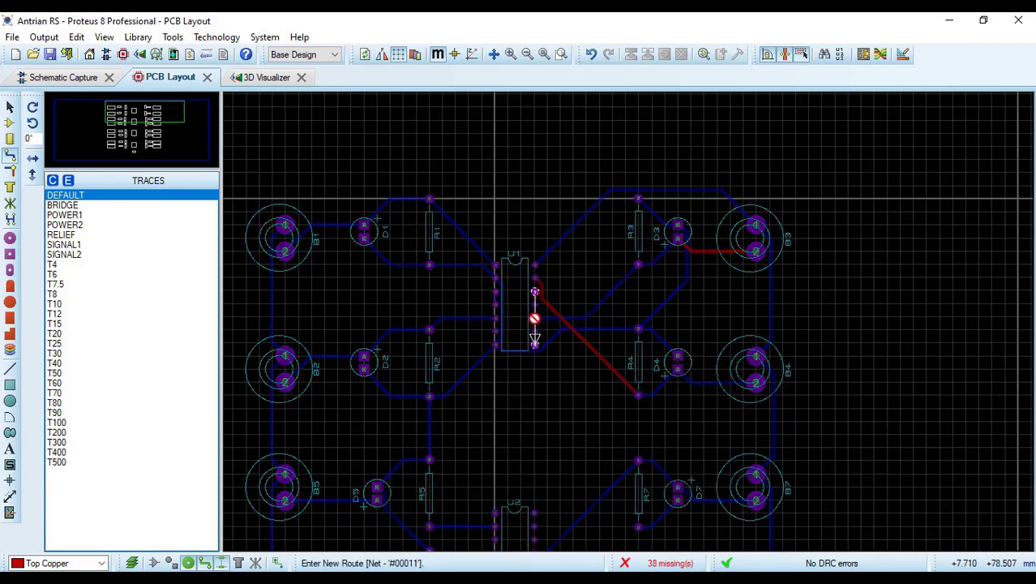
right_click(535, 341)
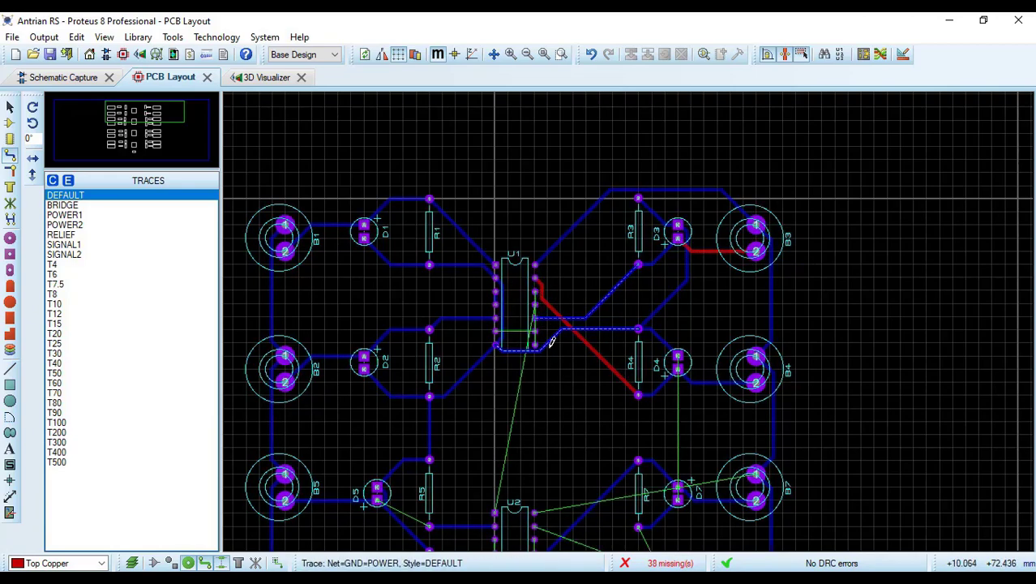
click(495, 512)
right_click(496, 352)
right_click(496, 418)
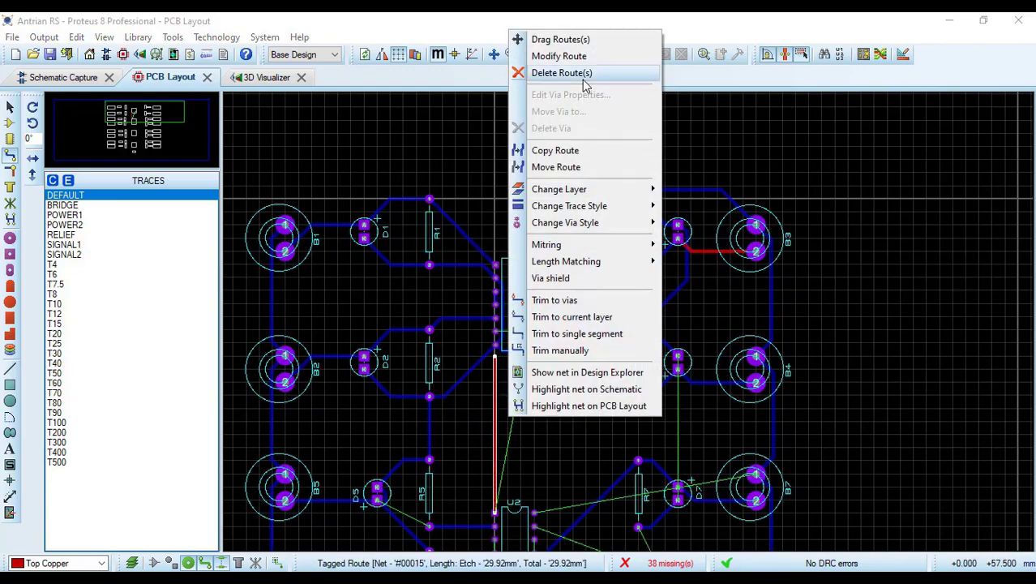
click(582, 72)
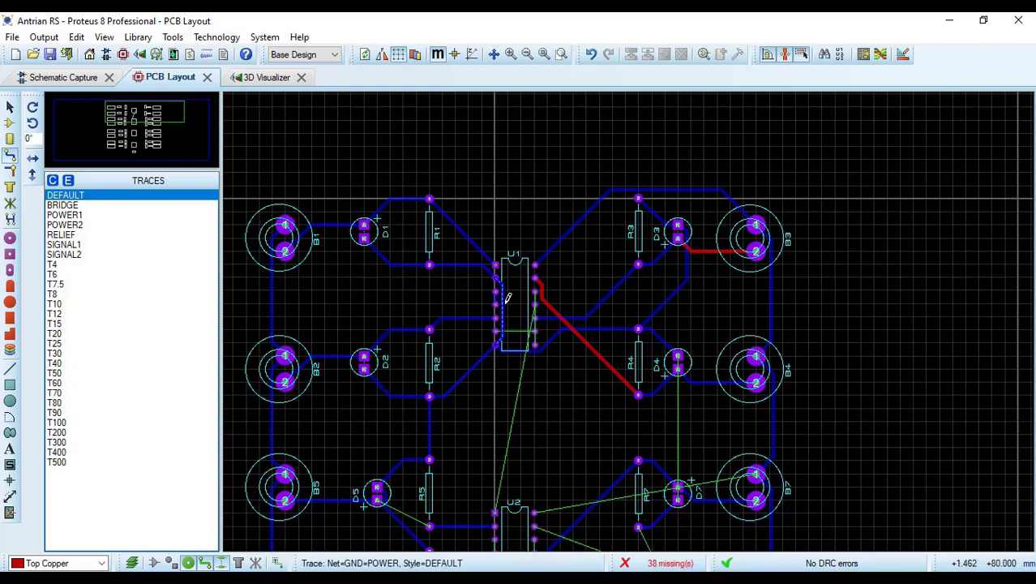
Move the ground track between pins 2 and 7 of U1 from bottom to top copper
right_click(505, 299)
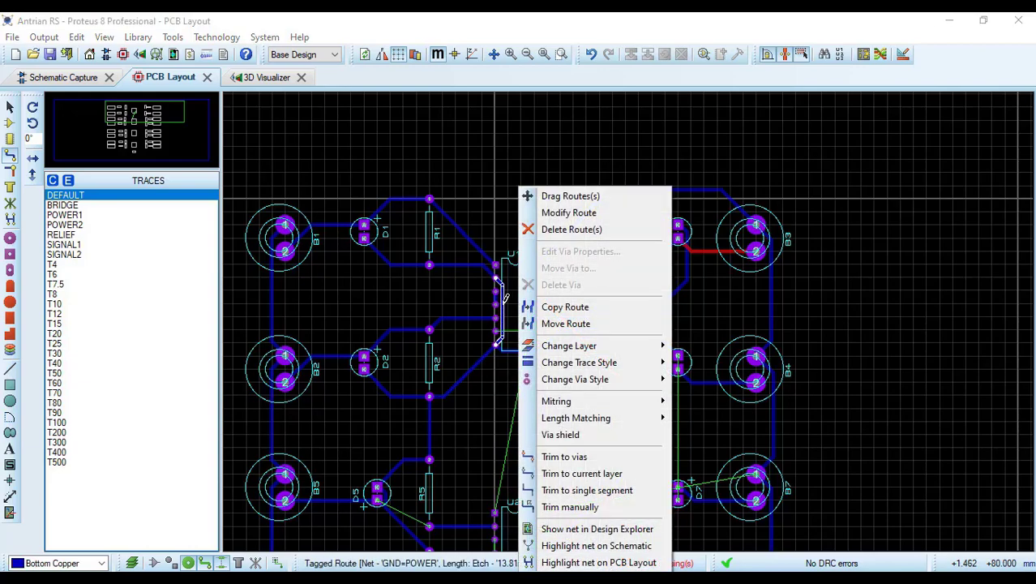
click(501, 388)
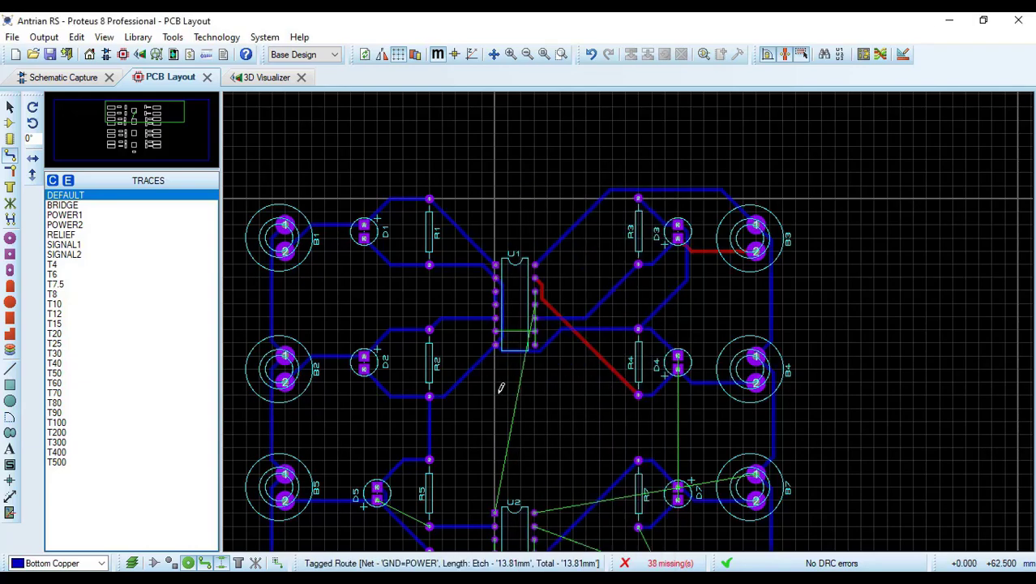
right_click(504, 323)
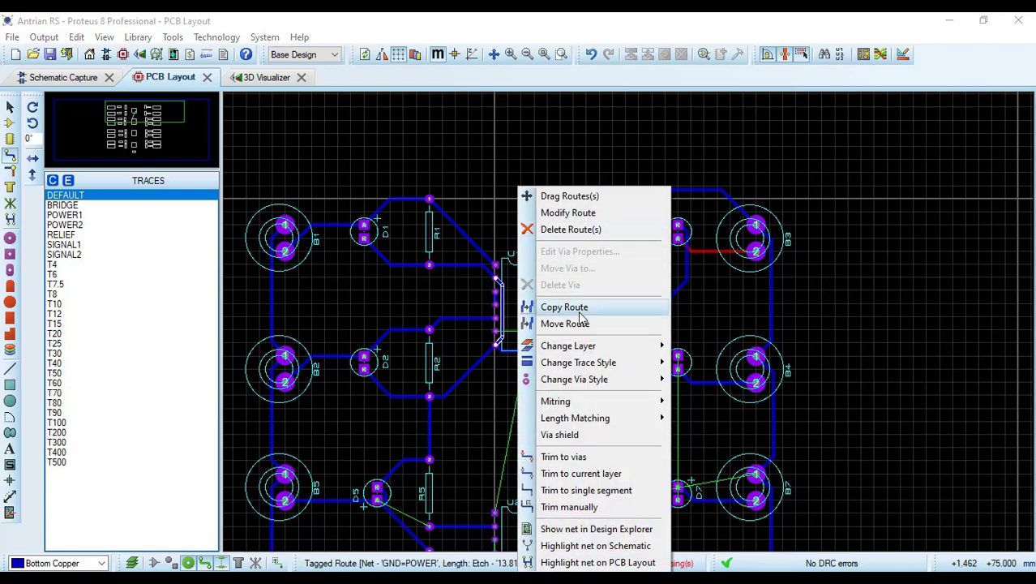
mouse_move(584, 347)
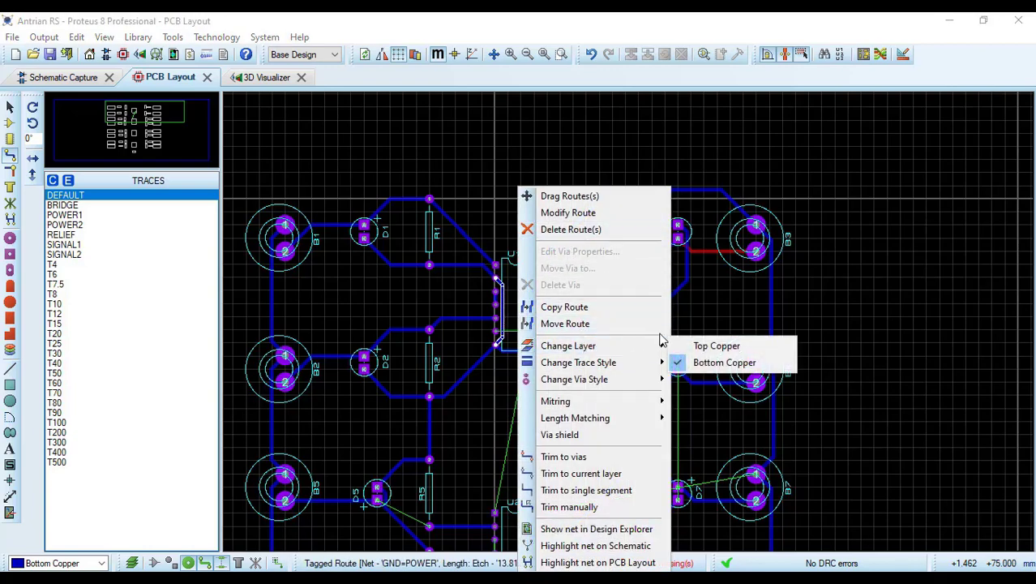
click(714, 347)
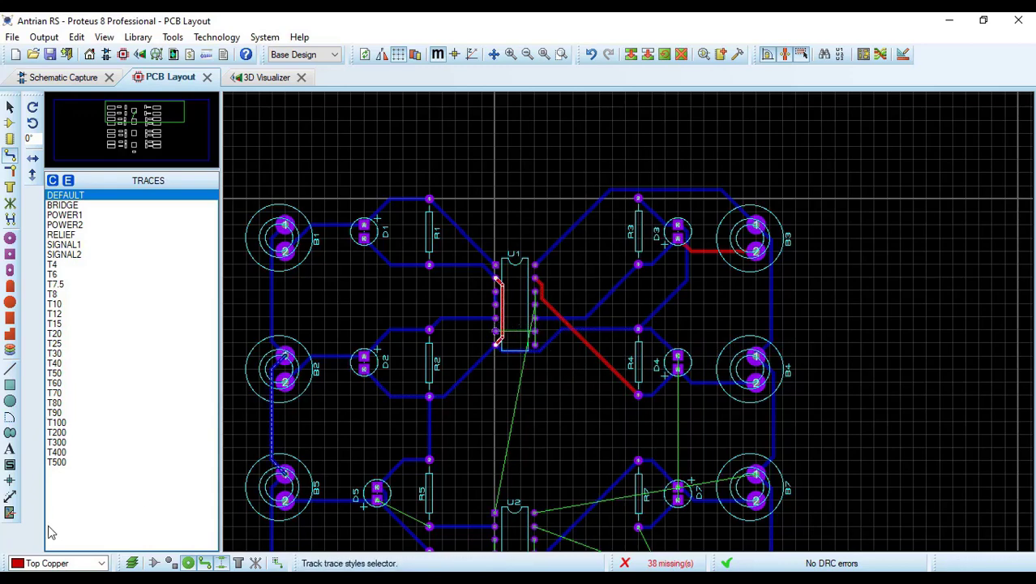
Route pin 6 to pin 9 of U1 on bottom copper, and pin 1 of U2 to pin 11 of U1 on top copper
click(81, 562)
click(81, 548)
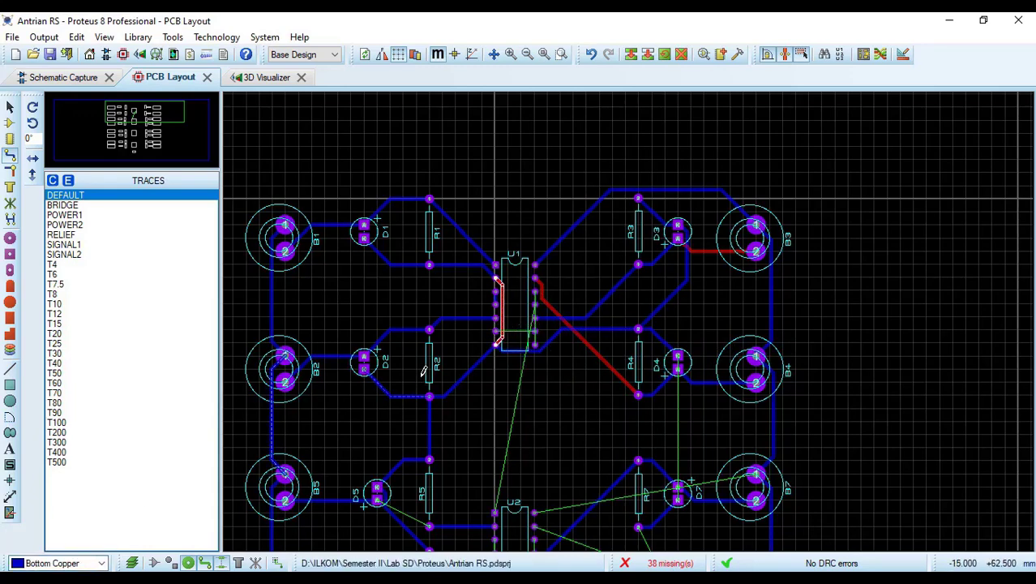
click(495, 331)
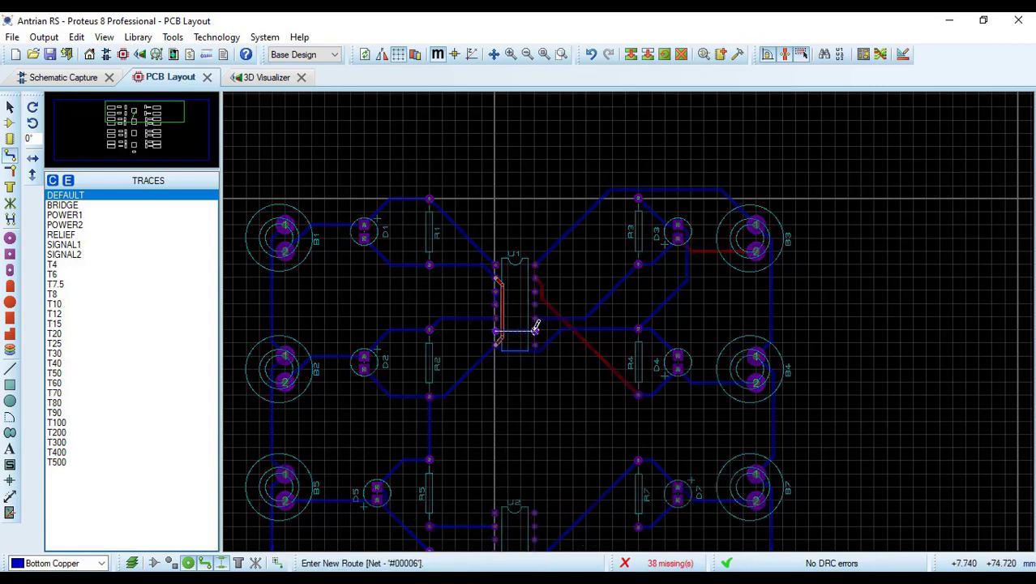
click(535, 329)
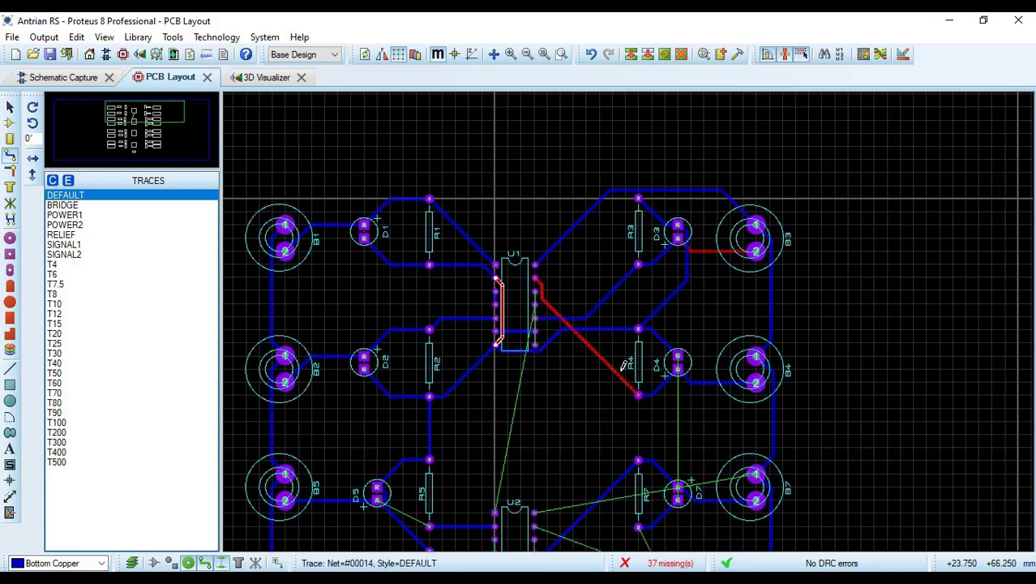
click(532, 357)
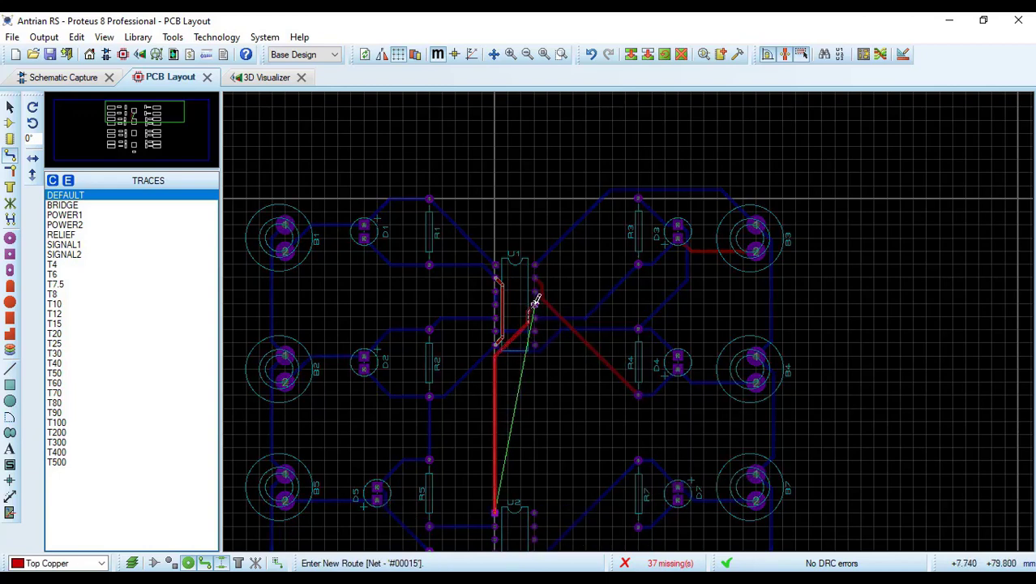
click(535, 301)
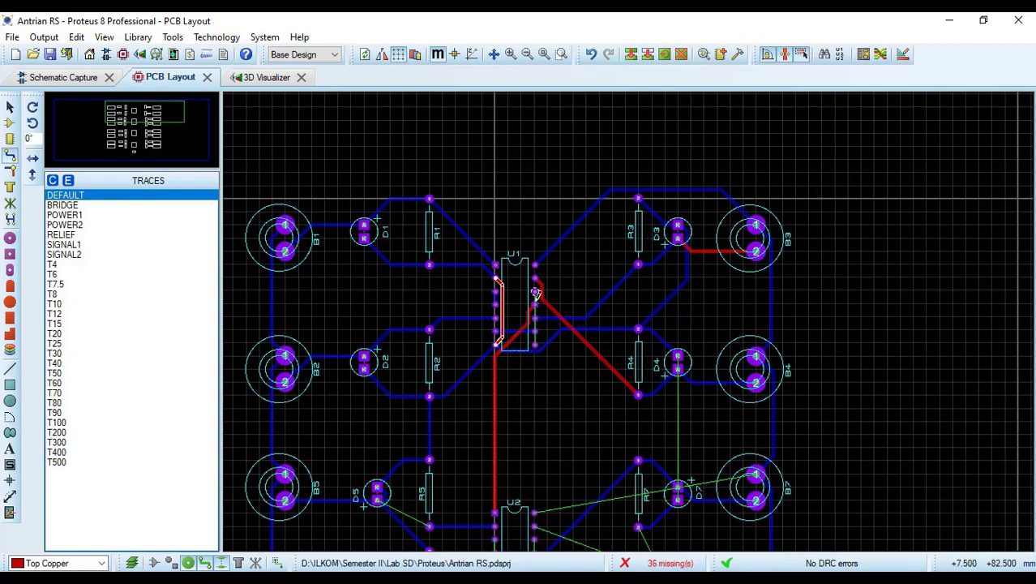
key(Delete)
click(535, 343)
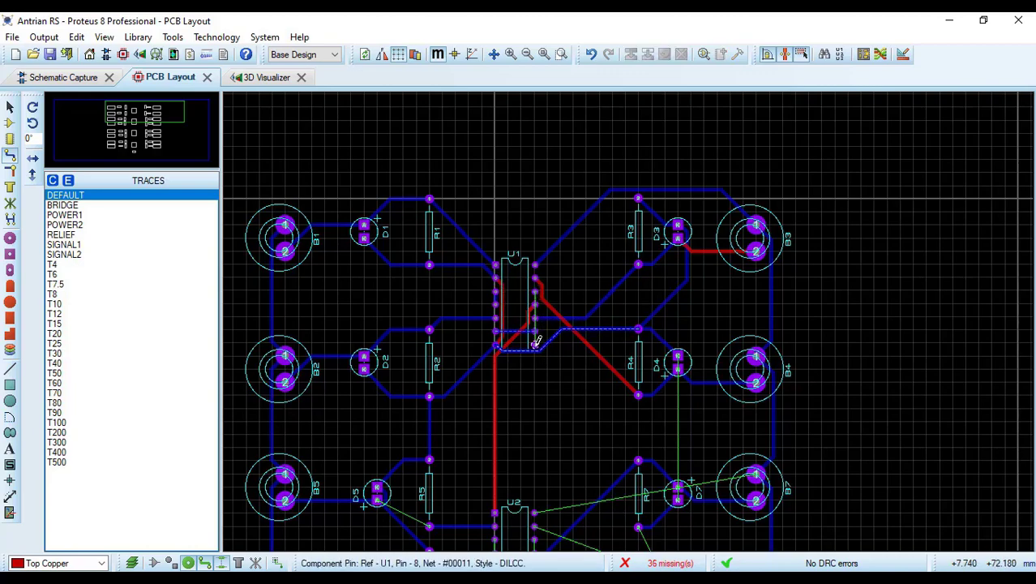
key(Escape)
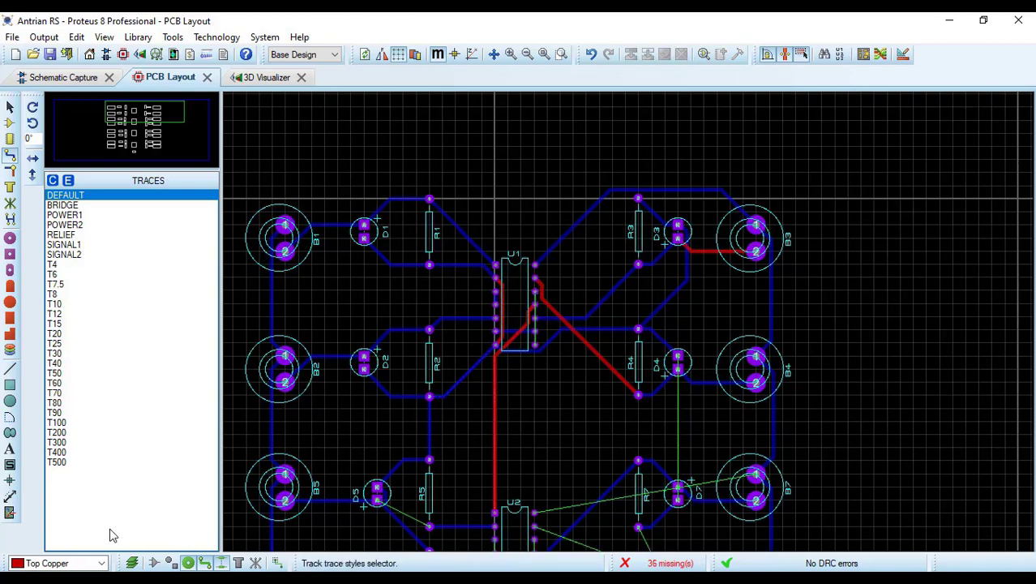
click(99, 563)
click(97, 548)
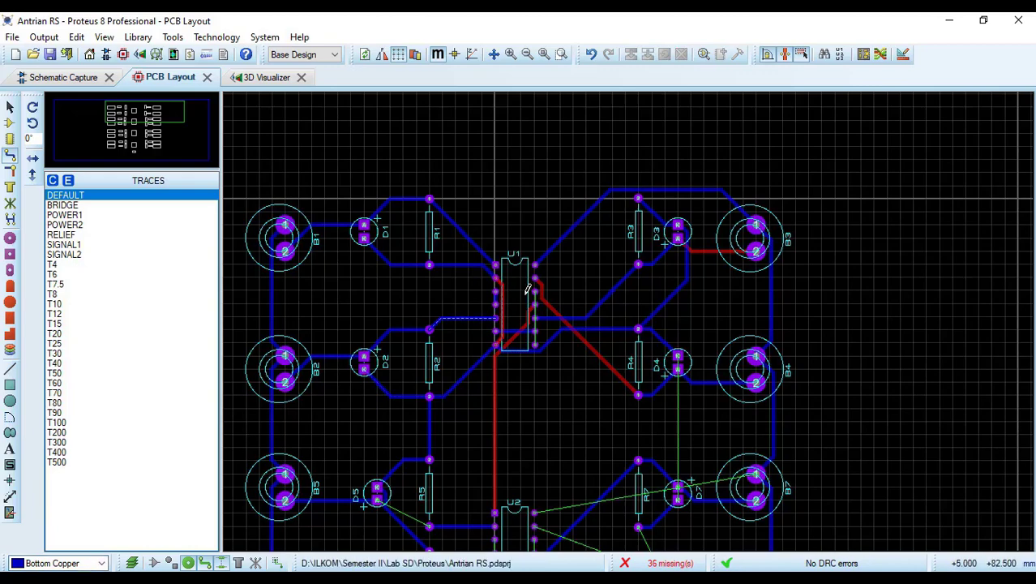
click(535, 343)
key(Escape)
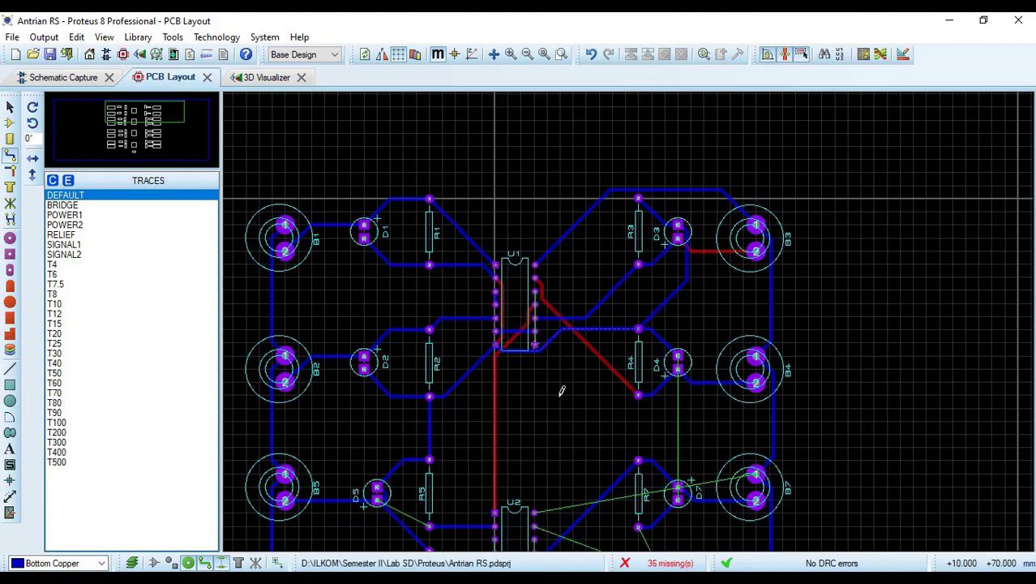
Reshape the top copper track from pin 13 of U1 to R4's lower pad so it bends farther away from U1
click(592, 342)
right_click(594, 343)
click(636, 197)
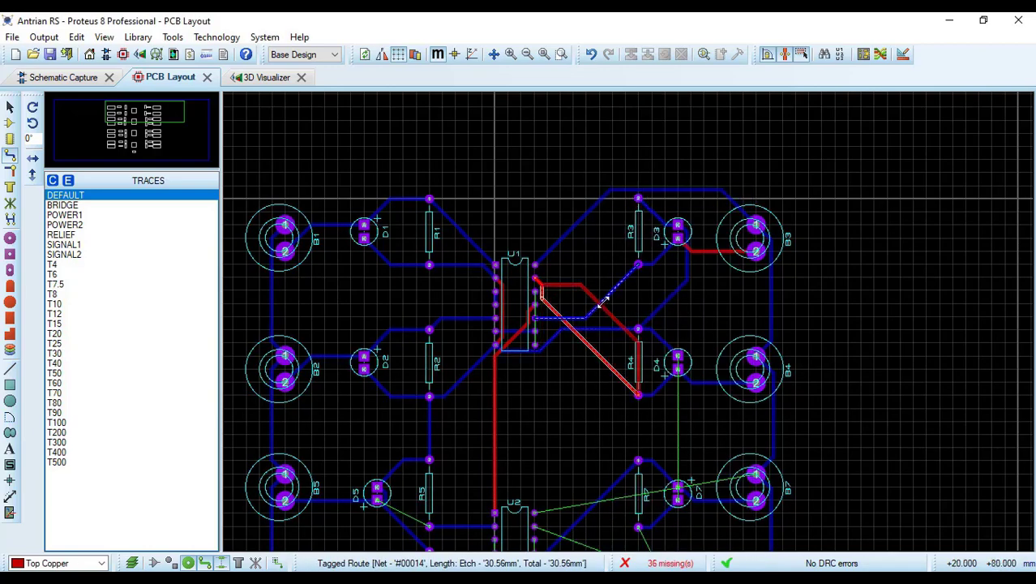
click(598, 300)
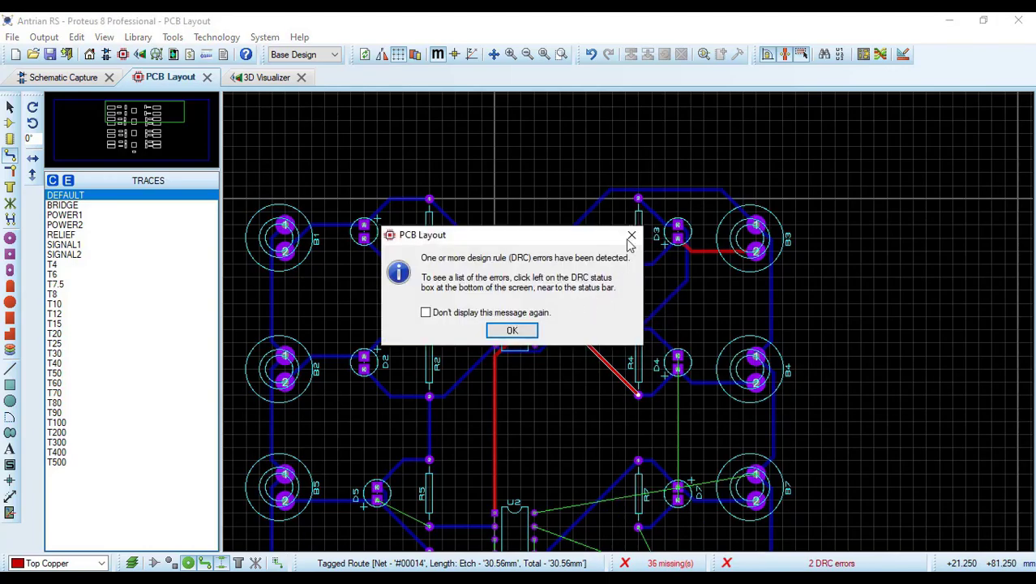
click(630, 237)
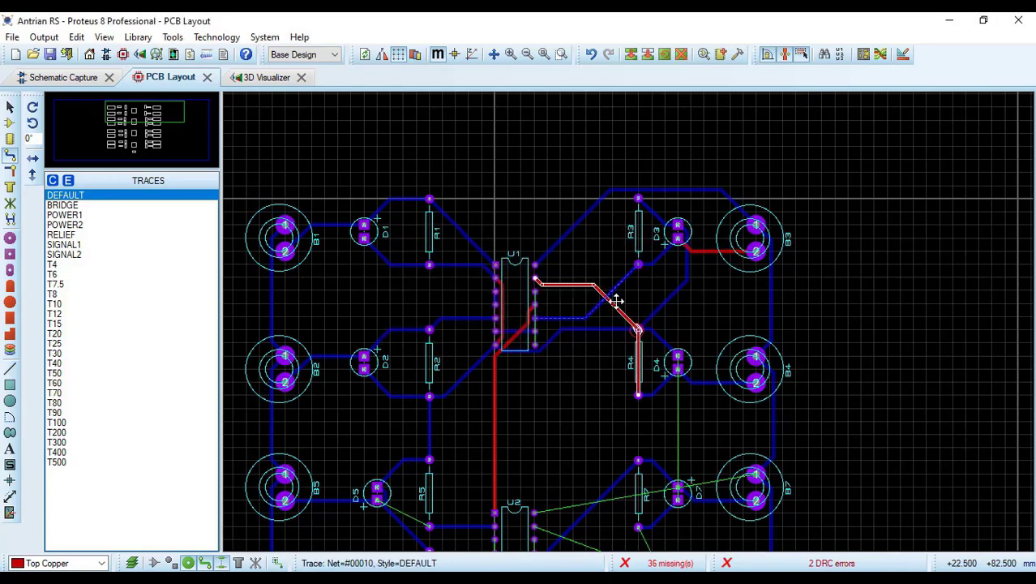
click(600, 383)
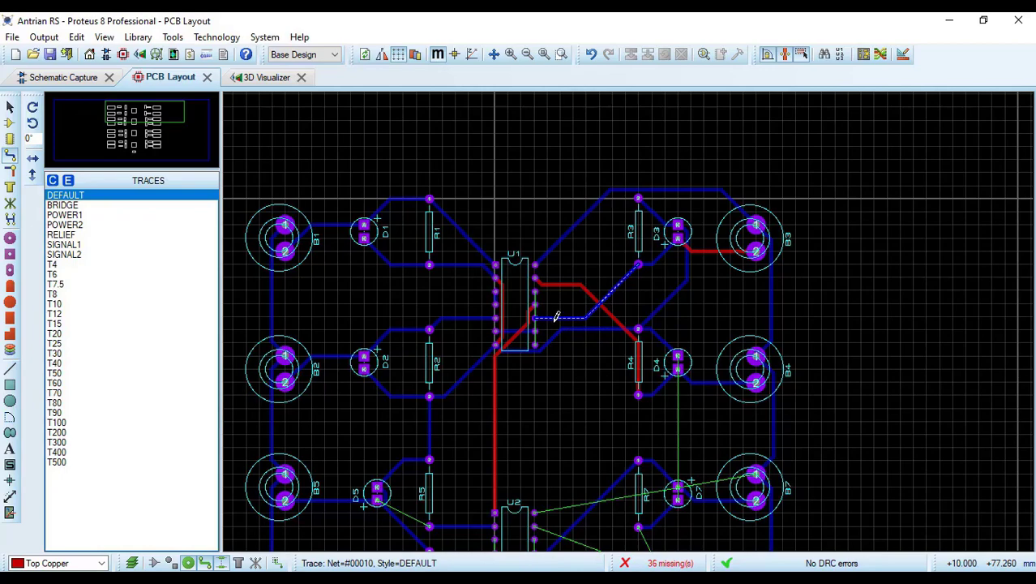
Delete the bottom copper track between pin 10 of U1 and R3's lower pad
click(561, 318)
right_click(561, 319)
right_click(563, 318)
click(636, 231)
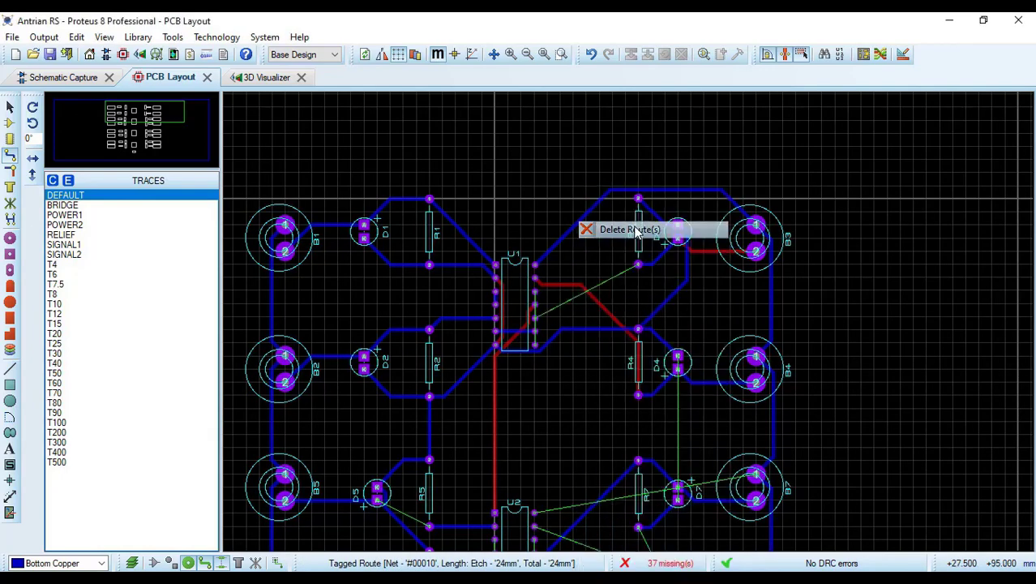
Route pin 12 of U1 to pin 8 of U1 on bottom copper, passing outside the pin row
click(535, 290)
click(535, 343)
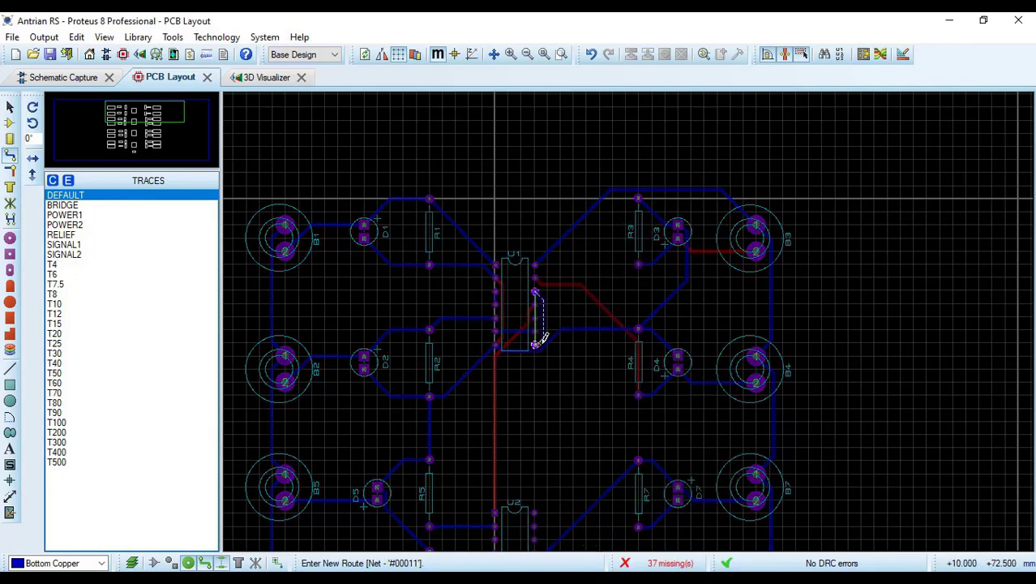
click(536, 345)
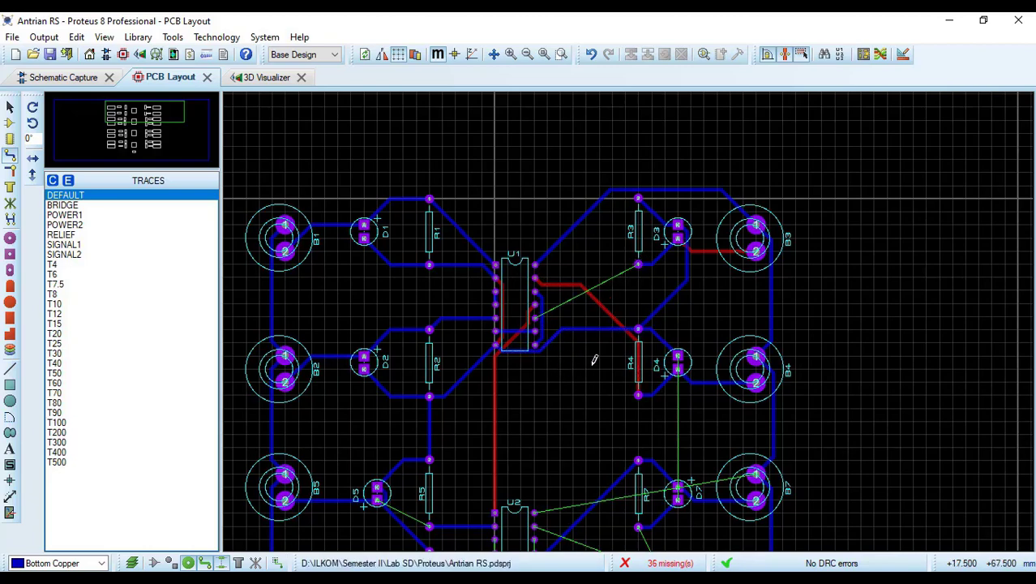
Delete the top copper track from U1's pin 13 to R4 and the bottom copper track between U1's pins 12 and 8
scroll(594, 359, up, 2)
key(Page_Down)
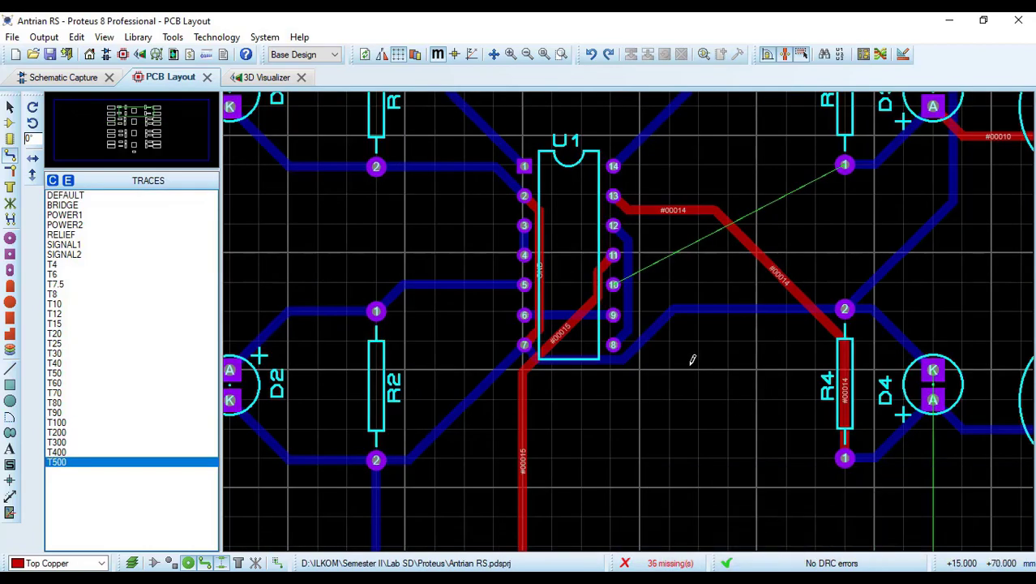
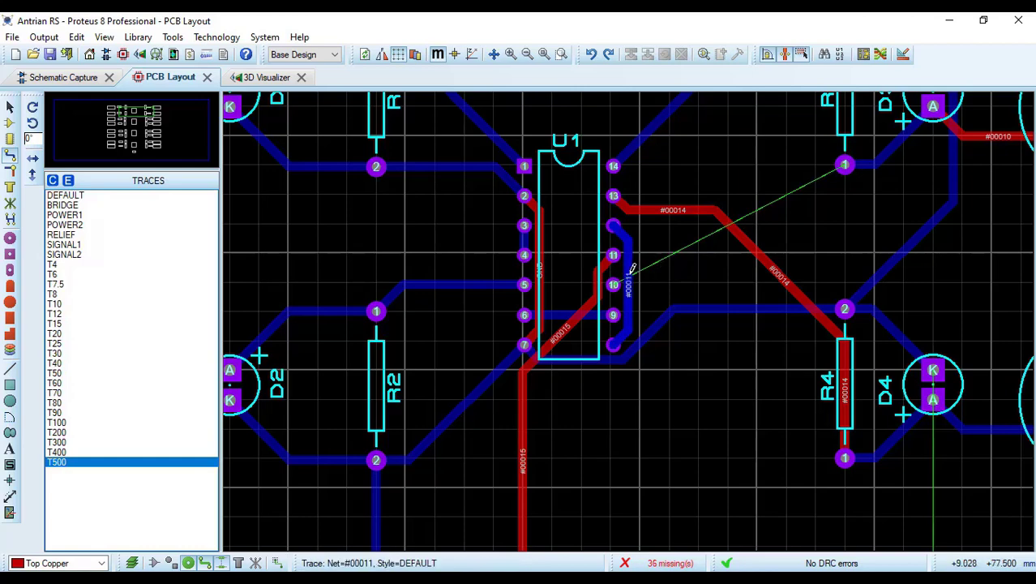
right_click(718, 213)
click(770, 230)
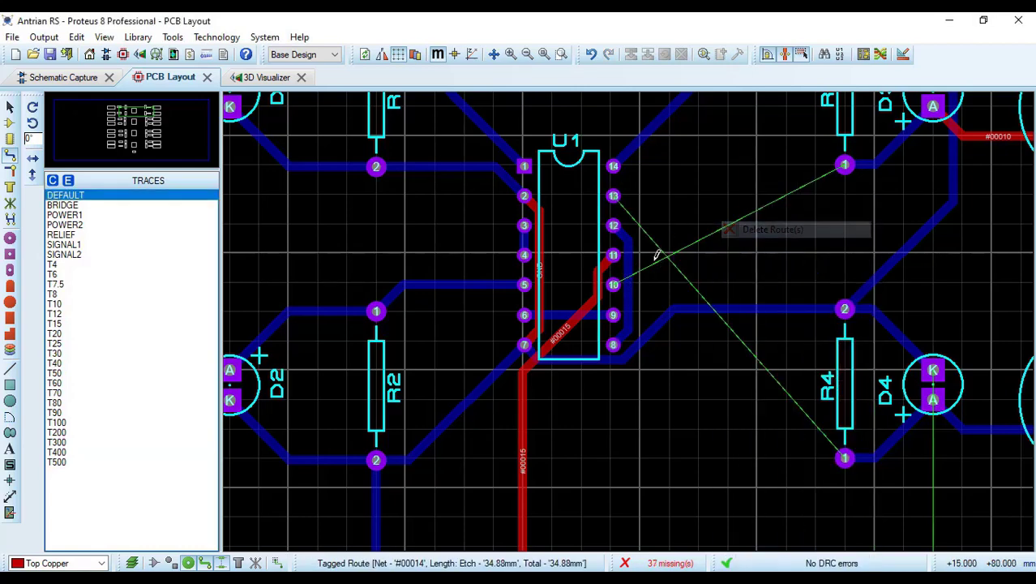
right_click(630, 266)
click(685, 229)
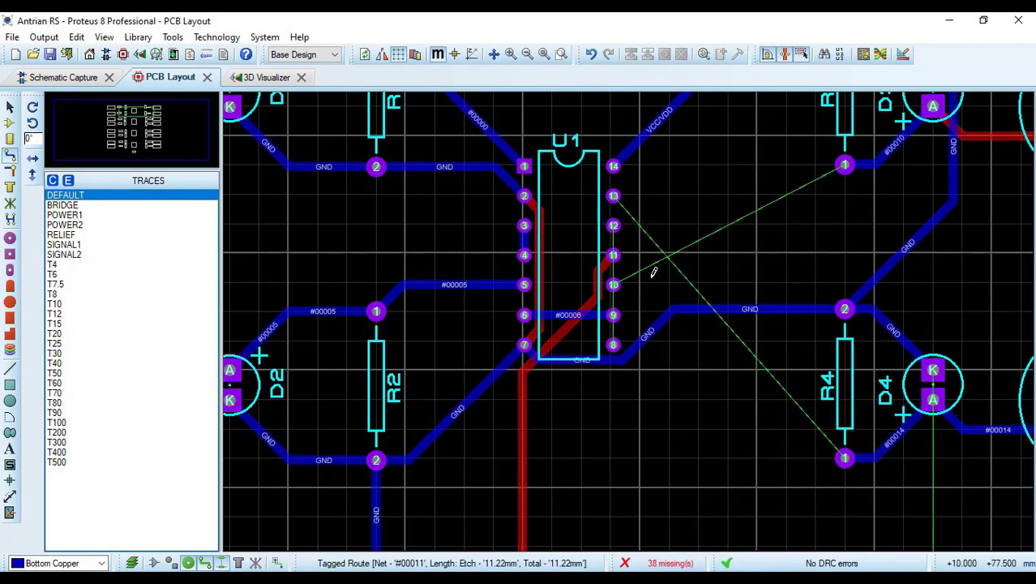
Route pin 12 to pin 8 of U1 on top copper, passing around the outside of the pins between them
click(616, 226)
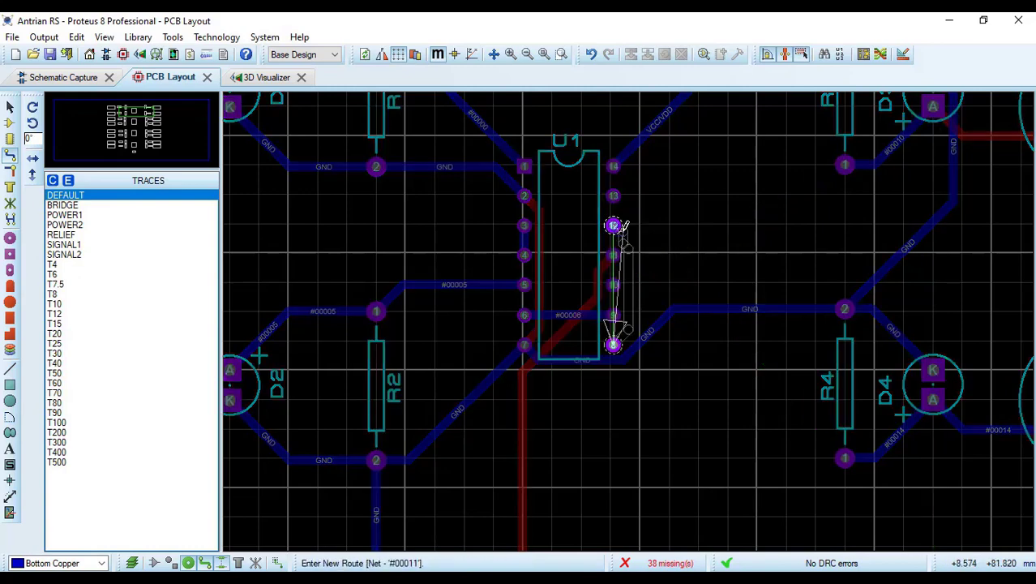
key(Escape)
click(76, 560)
click(47, 535)
click(613, 225)
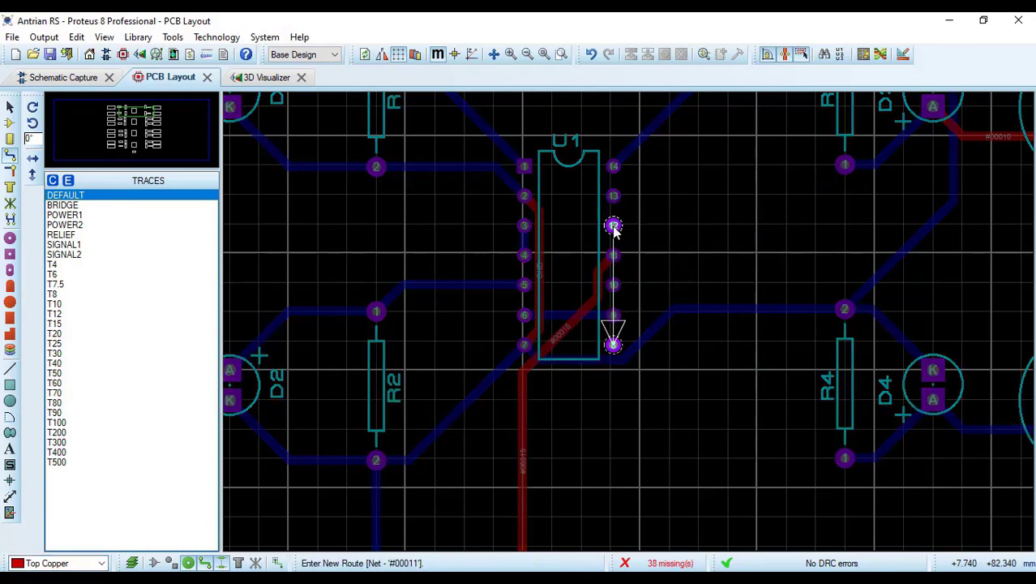
click(612, 344)
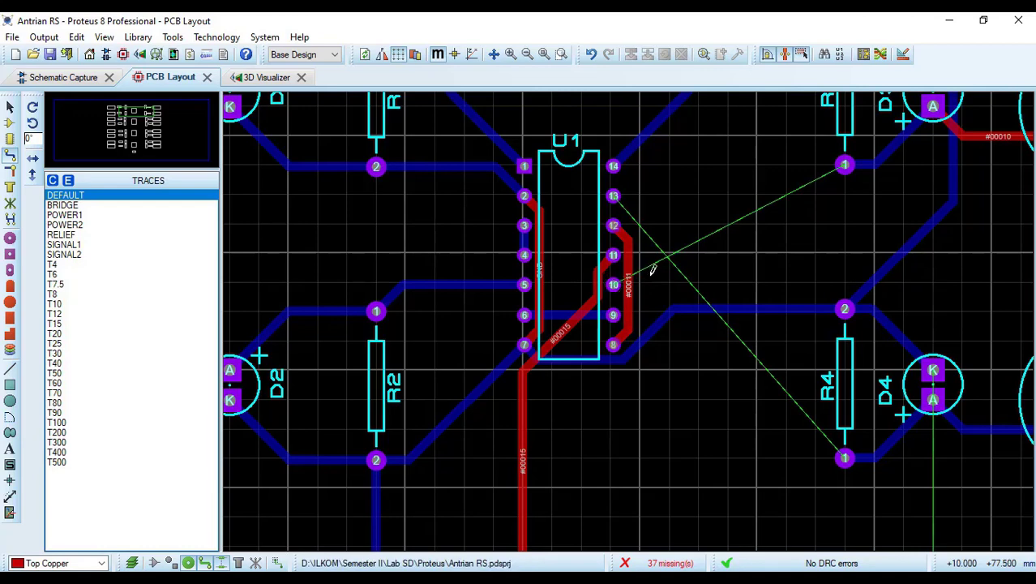
Route pin 10 of U1 to R3's lower pad on bottom copper
click(77, 562)
click(47, 548)
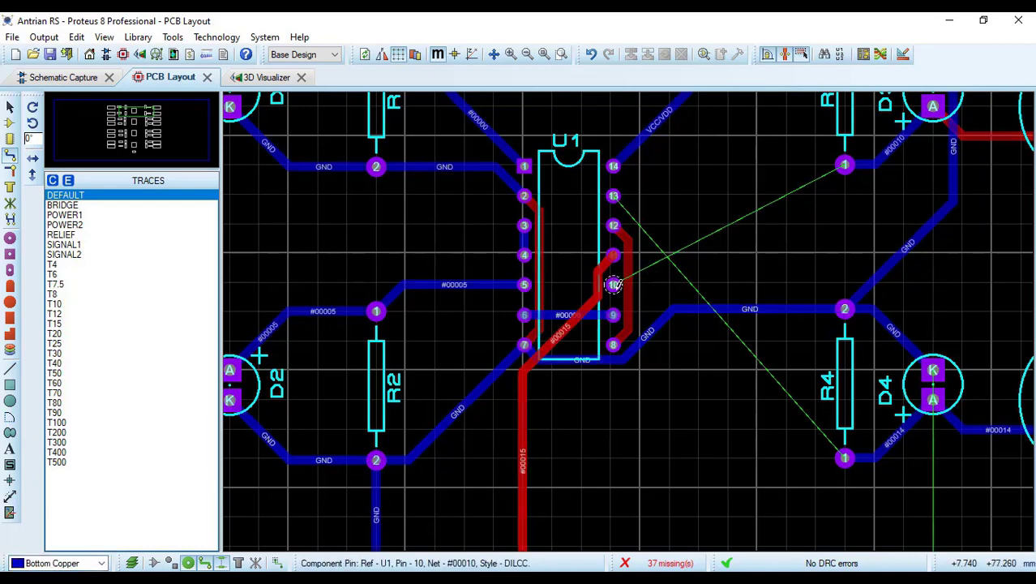
click(613, 285)
click(845, 165)
Route R4's lower pad to pin 13 of U1 on top copper, keeping clear of the track between pins 12 and 8
click(48, 562)
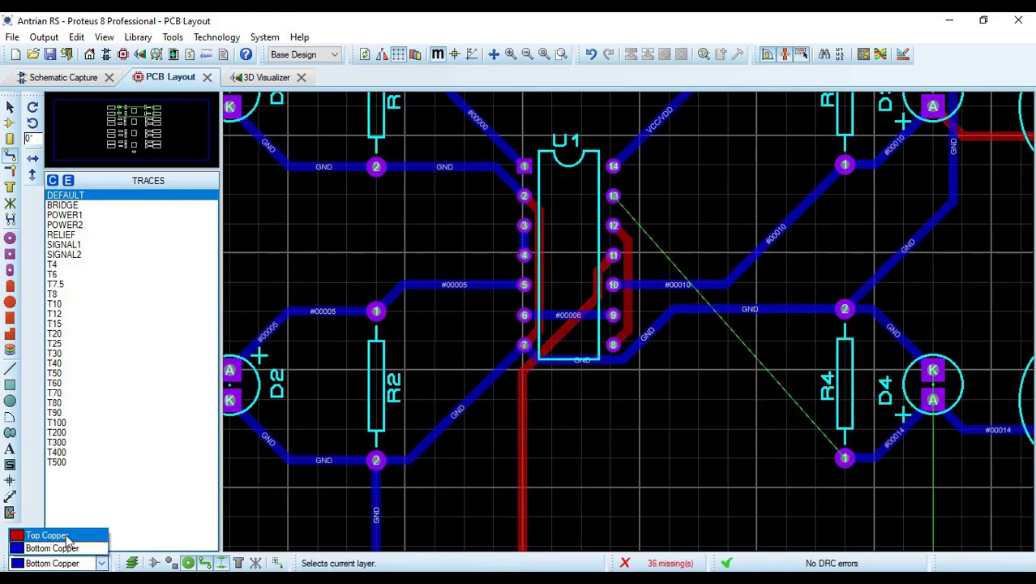
click(46, 535)
click(845, 458)
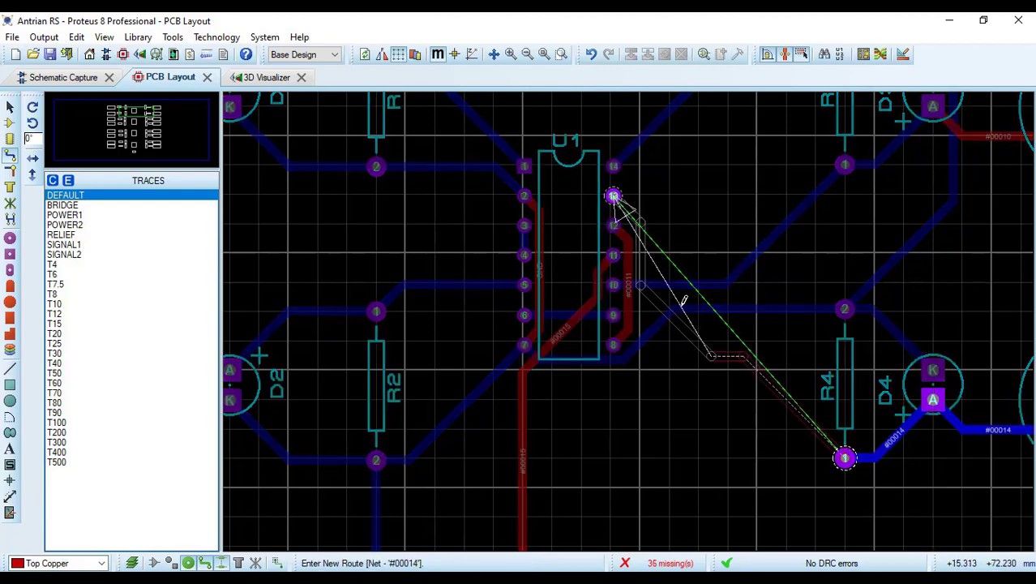
click(612, 195)
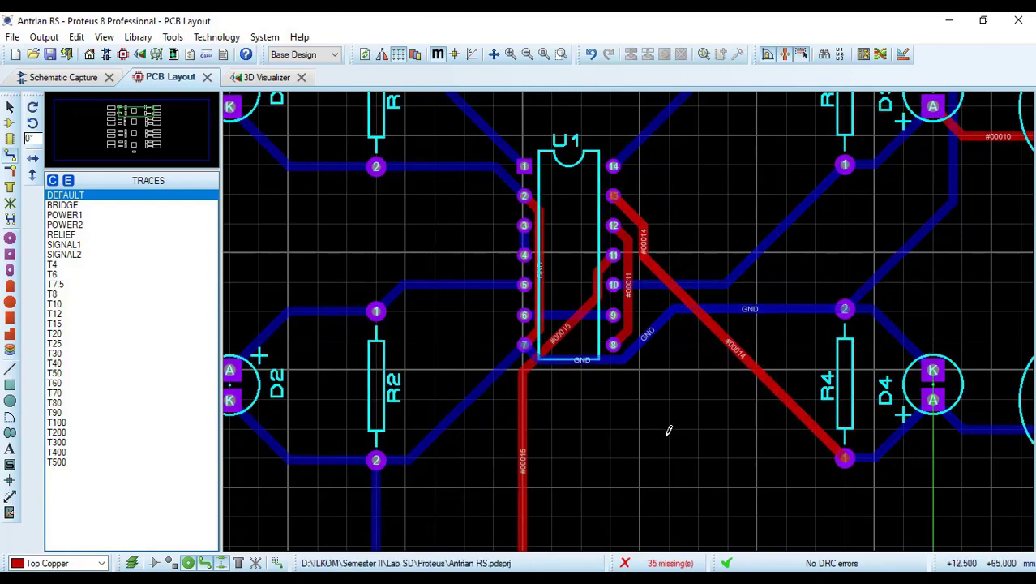
scroll(659, 388, down, 2)
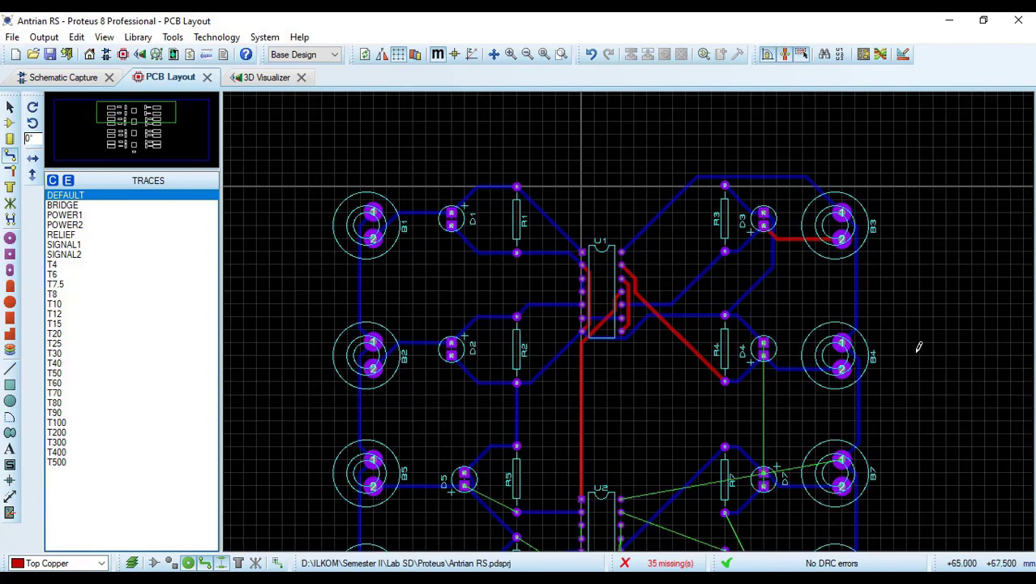
scroll(942, 405, down, 4)
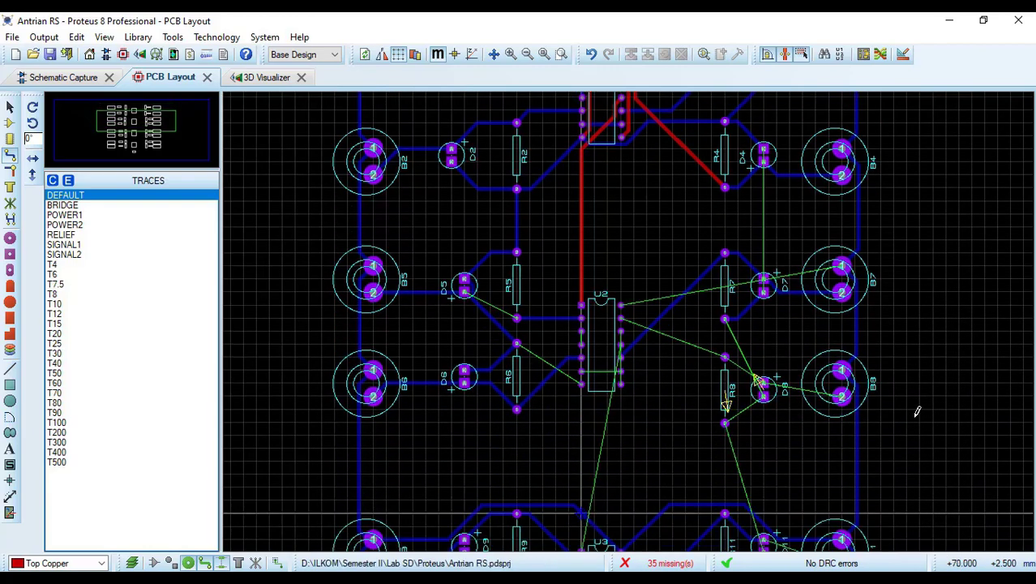
scroll(920, 321, up, 1)
drag(299, 163, 224, 118)
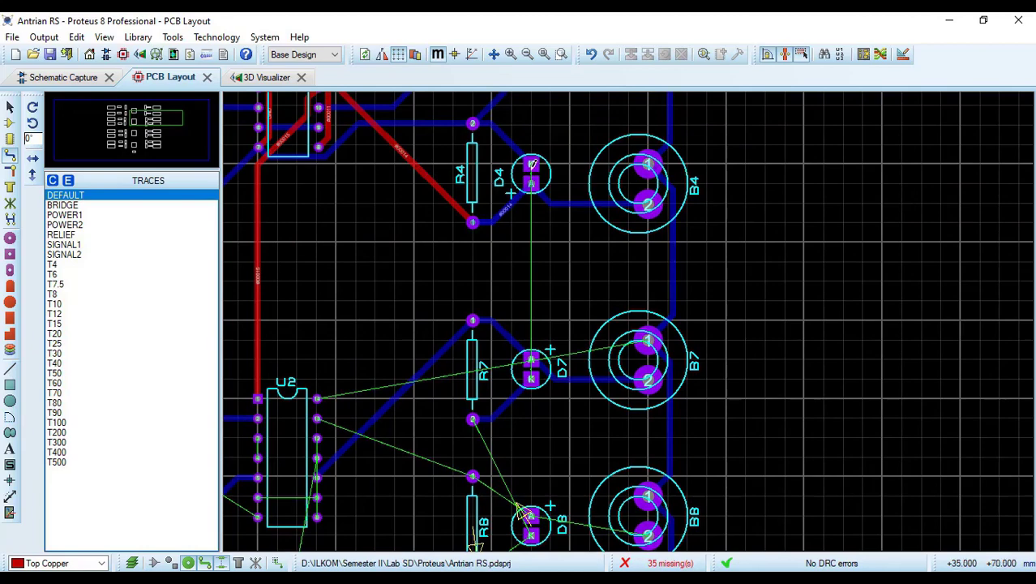
Route D4's cathode to D7's cathode and B7's pin 1 to U2's pin 14 on top copper
click(531, 166)
click(531, 377)
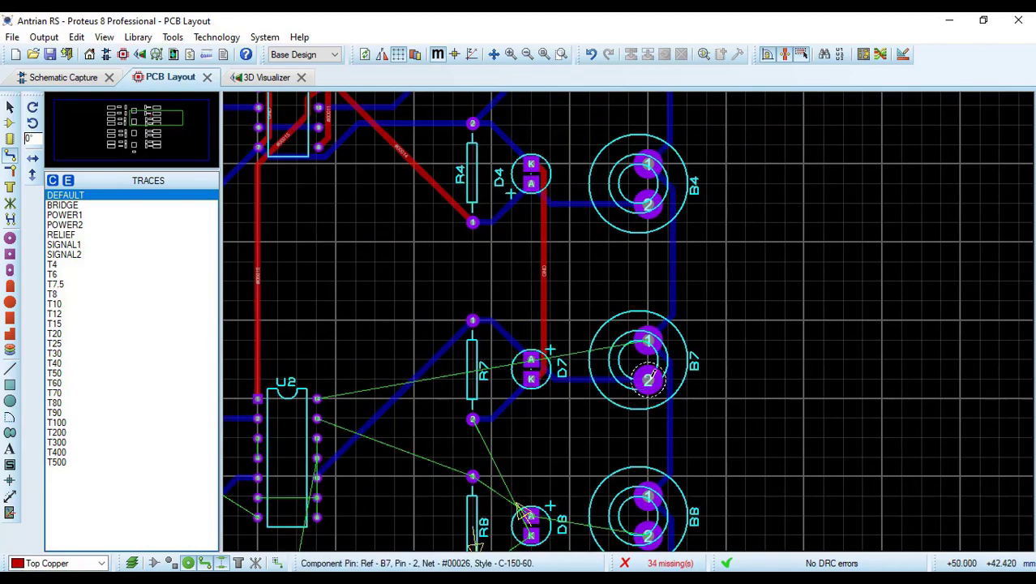
click(648, 341)
click(317, 397)
scroll(673, 423, down, 3)
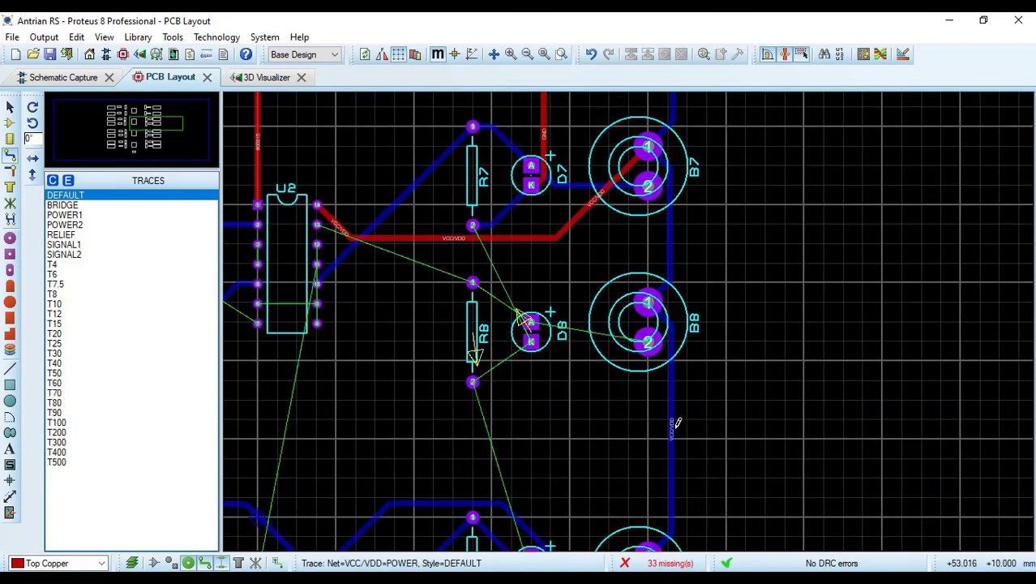
Delete the top copper tracks between B7's pin 1 and U2 and between the cathodes of D4 and D7
key(shift)
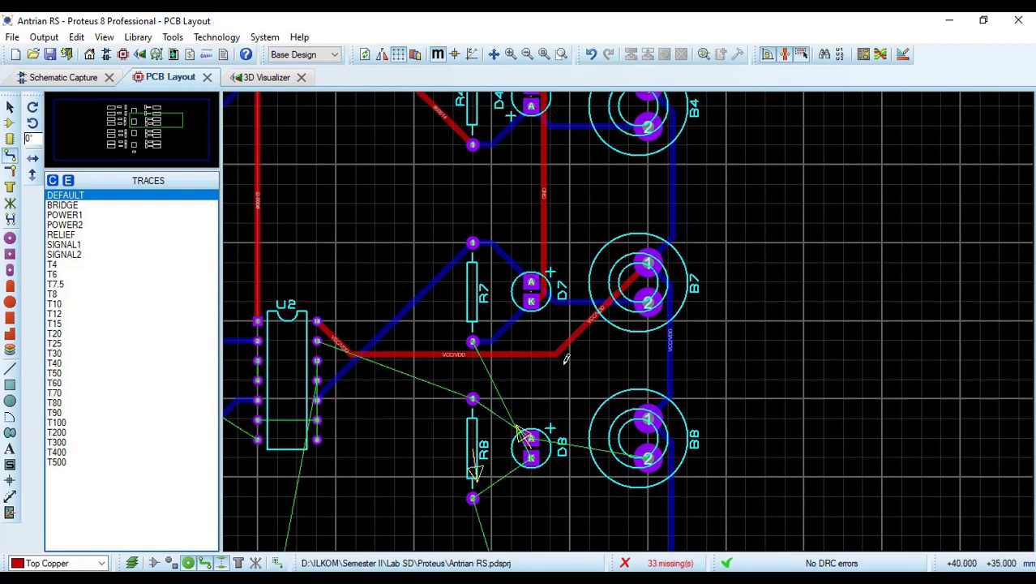
right_click(565, 359)
click(649, 230)
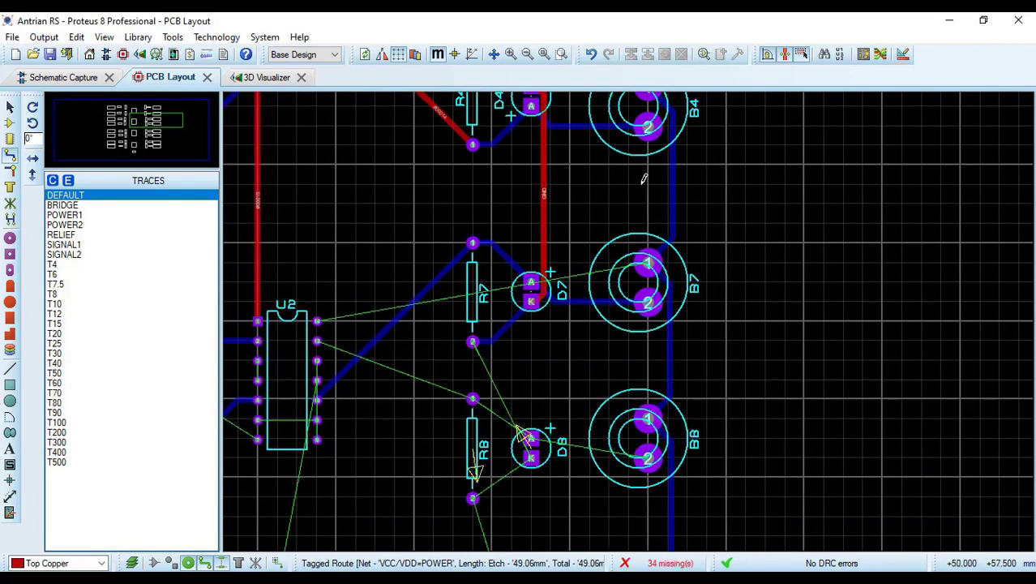
key(shift)
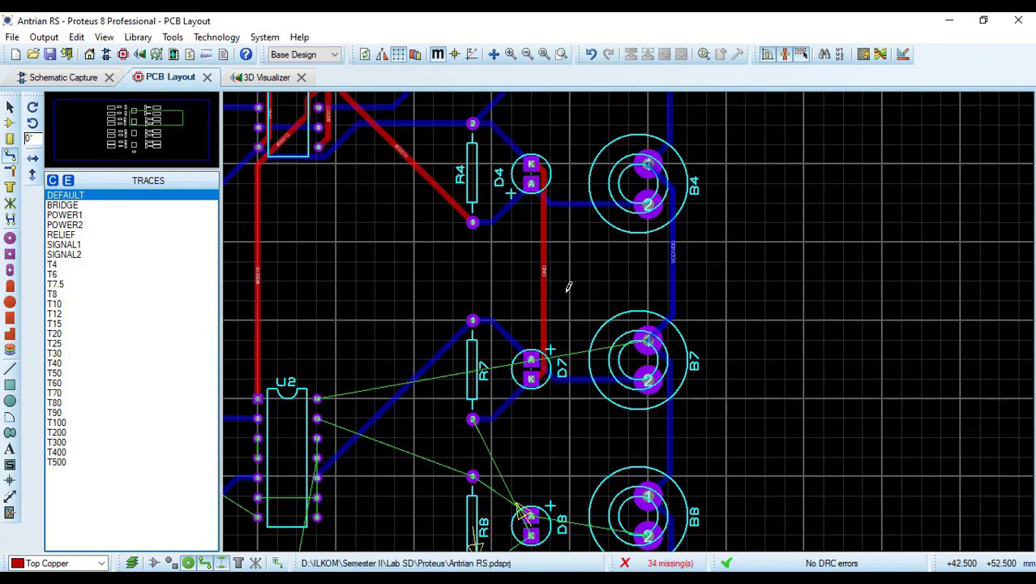
Change the tracks from D4's anode to B4's pin 2 and from D7's anode to B7's pin 2 to top copper
right_click(577, 202)
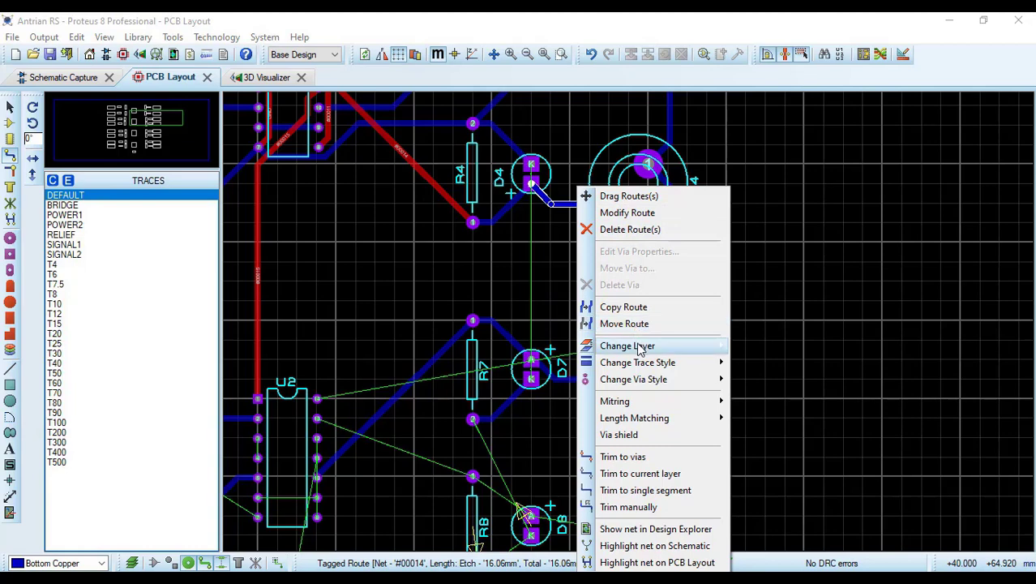
mouse_move(640, 348)
click(774, 346)
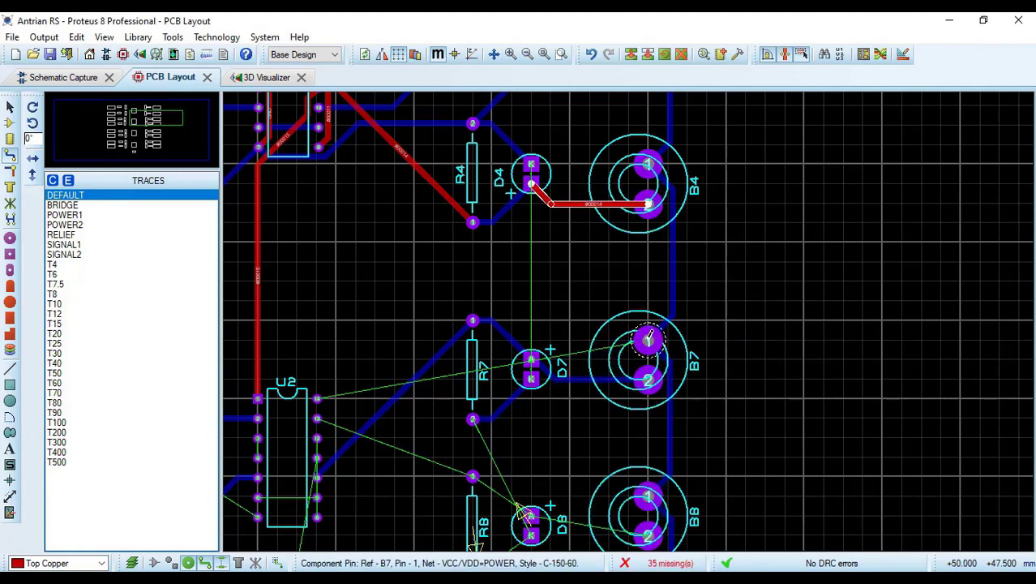
click(81, 563)
click(73, 548)
click(533, 169)
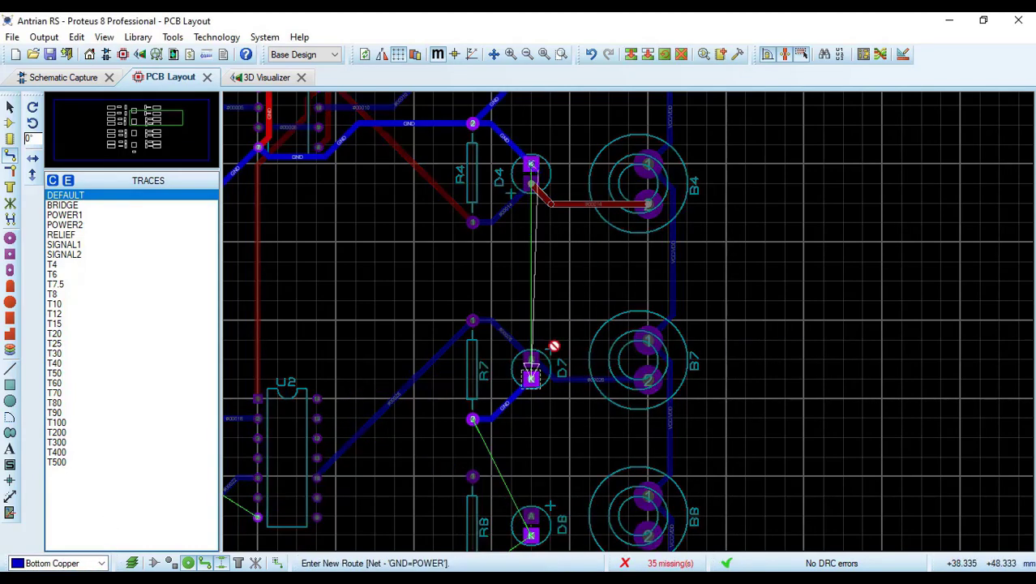
right_click(569, 374)
right_click(572, 377)
mouse_move(641, 348)
click(774, 348)
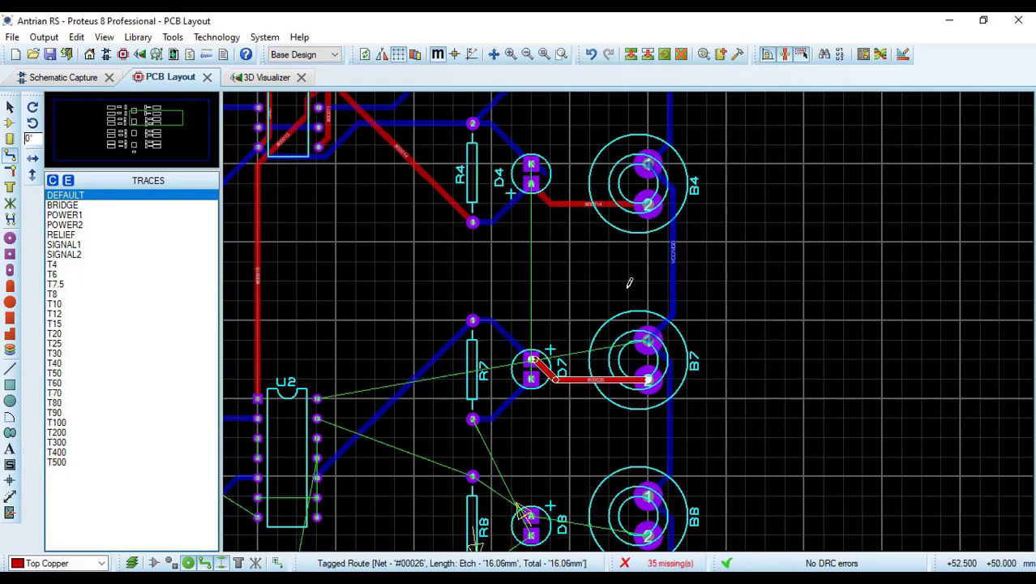
Clear the track stub beside D4's cathode and route the cathode to D7's cathode on bottom copper
click(100, 563)
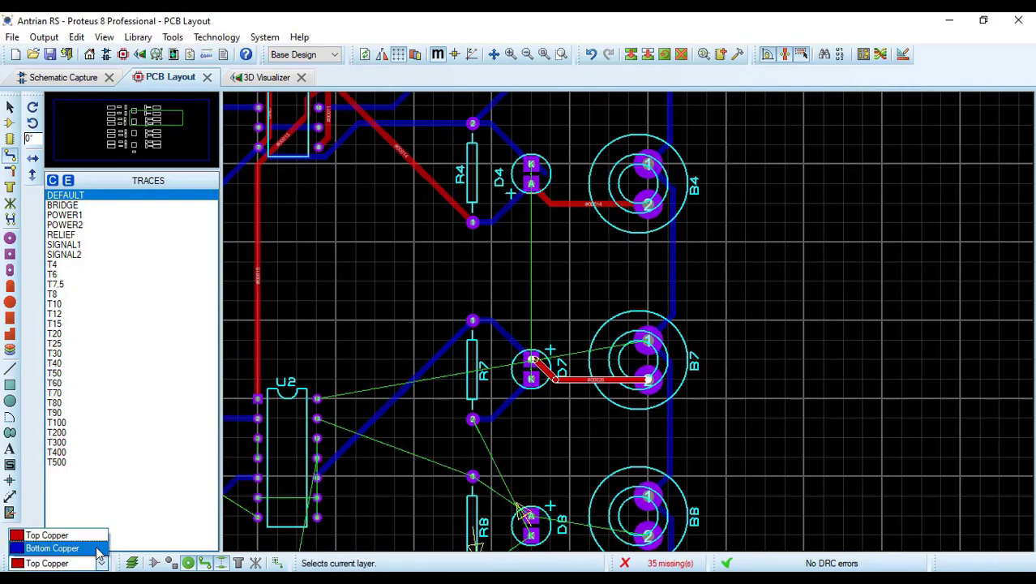
click(95, 548)
click(532, 166)
right_click(551, 171)
right_click(544, 166)
click(610, 206)
click(532, 166)
click(531, 378)
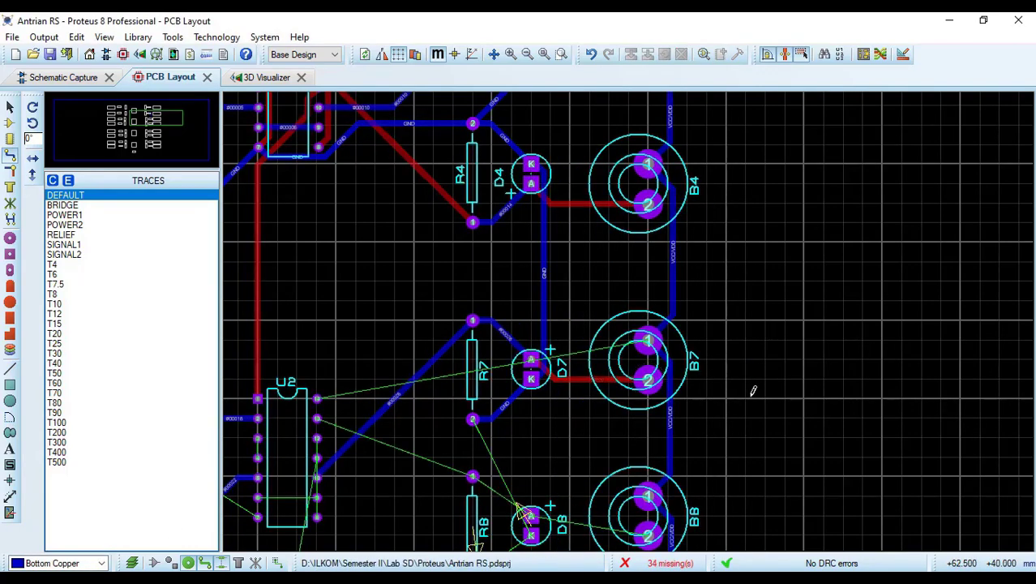
Route B7's pin 1 to pin 14 of U2 on top copper
click(81, 562)
click(48, 531)
click(647, 340)
click(317, 398)
Route D8's anode to B8's pin 2 and R8's pin 1, and its cathode to R8's pin 2, on bottom copper
drag(802, 436, 825, 559)
click(81, 562)
click(68, 543)
click(648, 303)
click(530, 284)
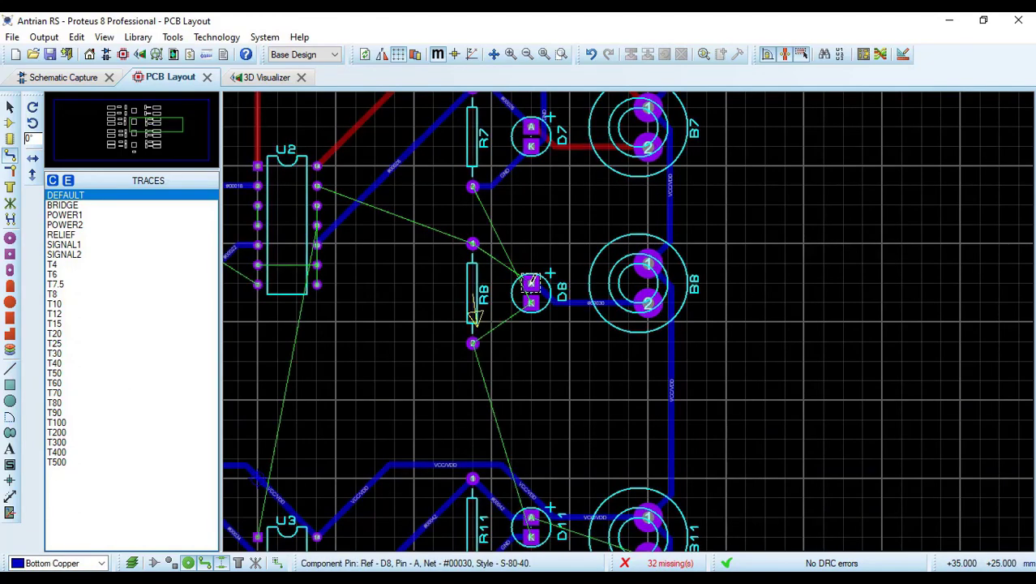
click(530, 283)
click(473, 244)
click(531, 303)
click(473, 343)
Route B11's pin 2 to D11's anode on bottom copper
drag(747, 470, 749, 558)
click(647, 478)
click(530, 438)
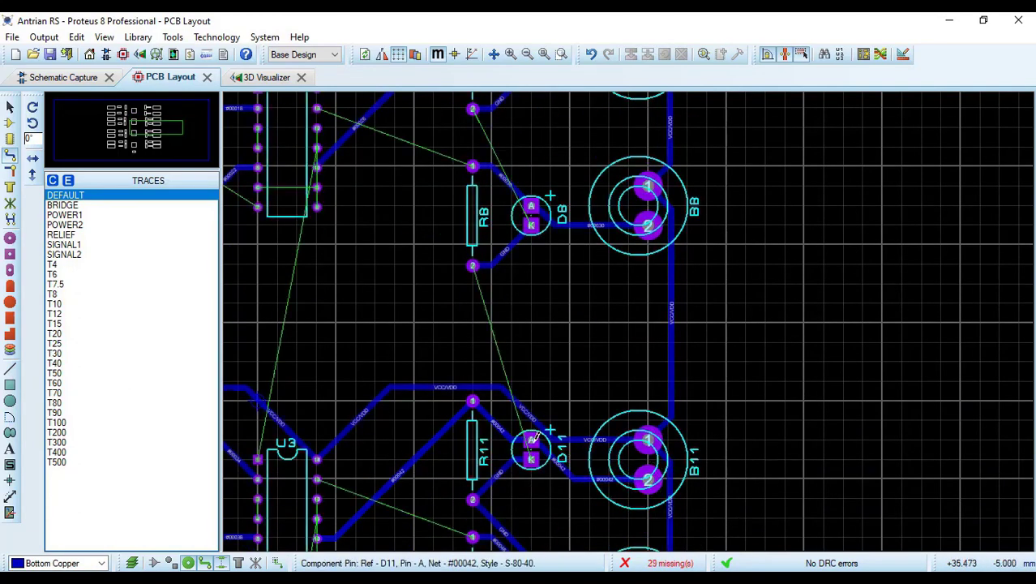
Route D8's cathode to R7's pin 2 and R8's pin 1 to U2's pin 13 on top copper
drag(567, 243, 568, 89)
click(81, 563)
click(49, 531)
click(531, 303)
click(473, 187)
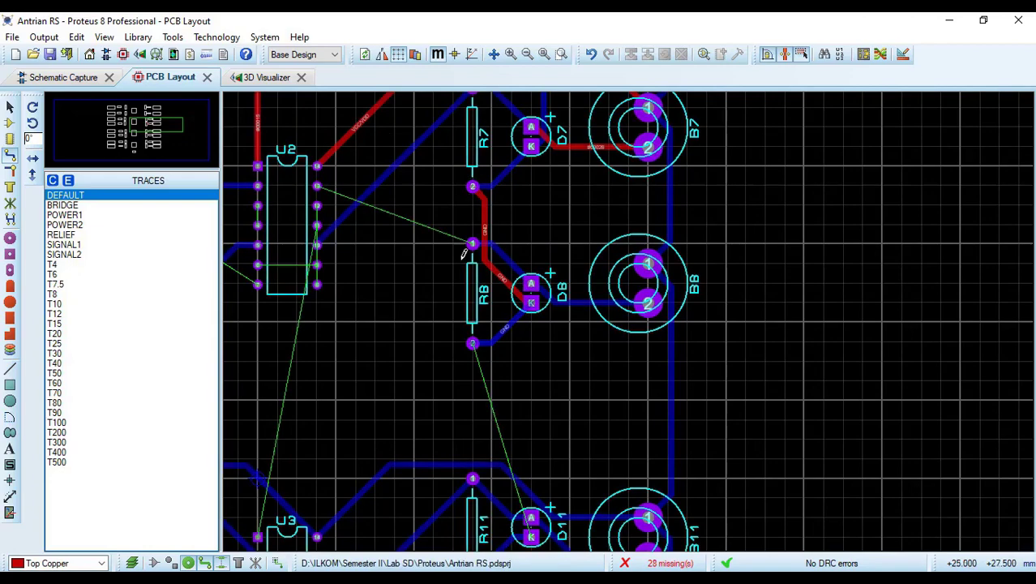
click(472, 244)
click(317, 186)
Route D11's cathode to R8's pin 2 on top copper
drag(851, 381, 847, 557)
click(531, 381)
click(473, 189)
Route B12's pin 2 to D12's anode and R12's pin 1 to U3's pin 13 on top copper
scroll(785, 351, down, 3)
click(648, 382)
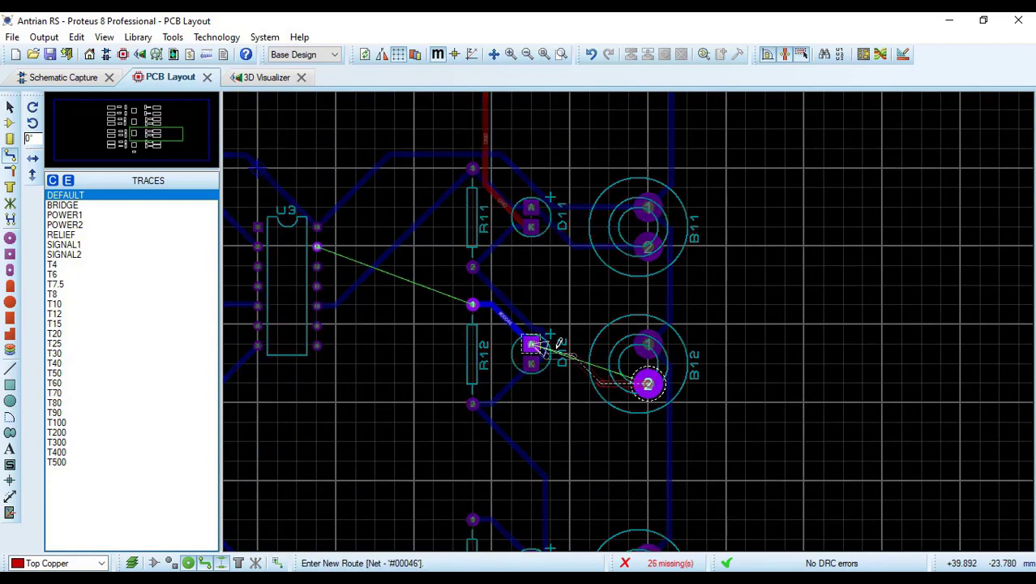
click(531, 344)
click(472, 303)
click(317, 246)
Route B15's pin 2 to D15's anode and B15's pin 1 to U4's pin 14 on top copper
scroll(881, 549, down, 6)
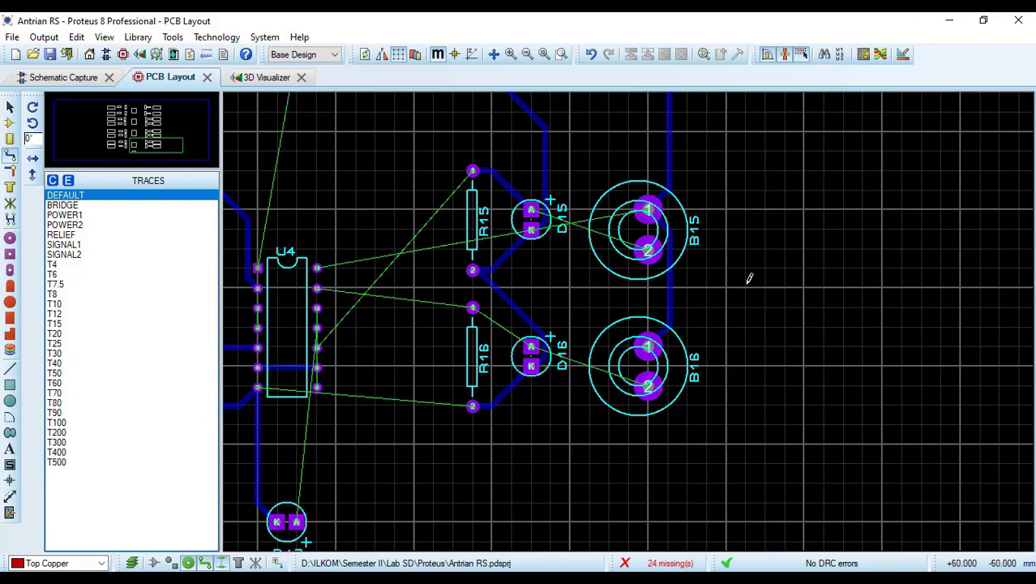
click(647, 210)
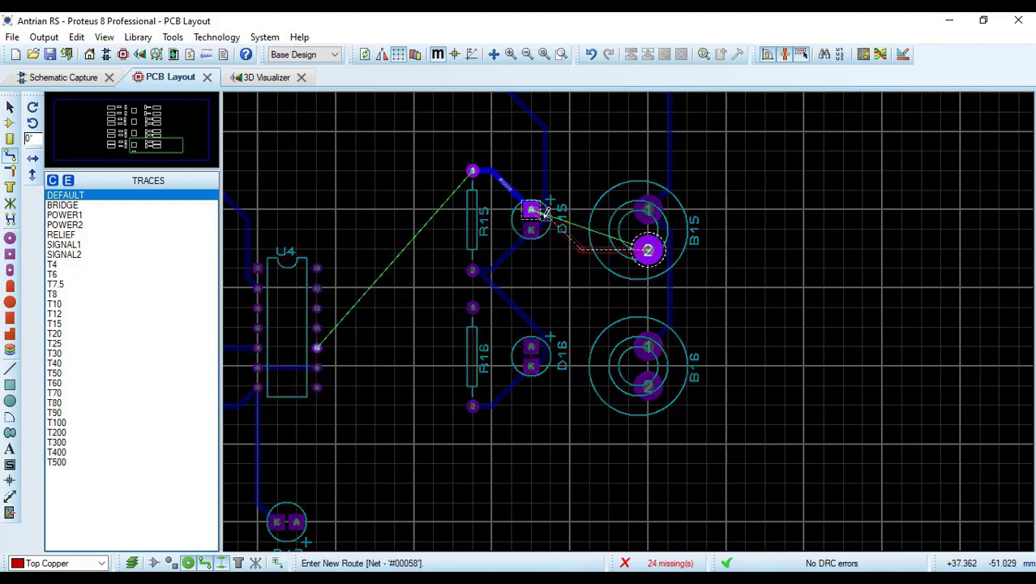
click(317, 267)
Route D16's anode to R16's pin 1 and that pad to U4's pin 13 on bottom copper
click(58, 562)
click(54, 546)
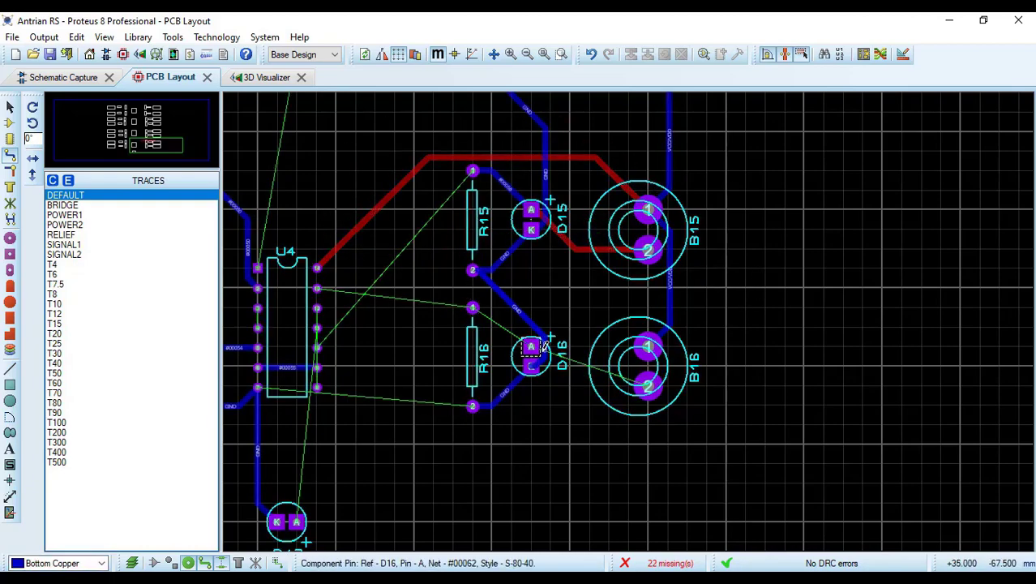
click(531, 347)
click(473, 307)
click(472, 307)
click(317, 289)
Route U4's pin 12 to pin 8 and U4's pin 7 to R16's pin 2 on bottom copper
scroll(334, 99, up, 3)
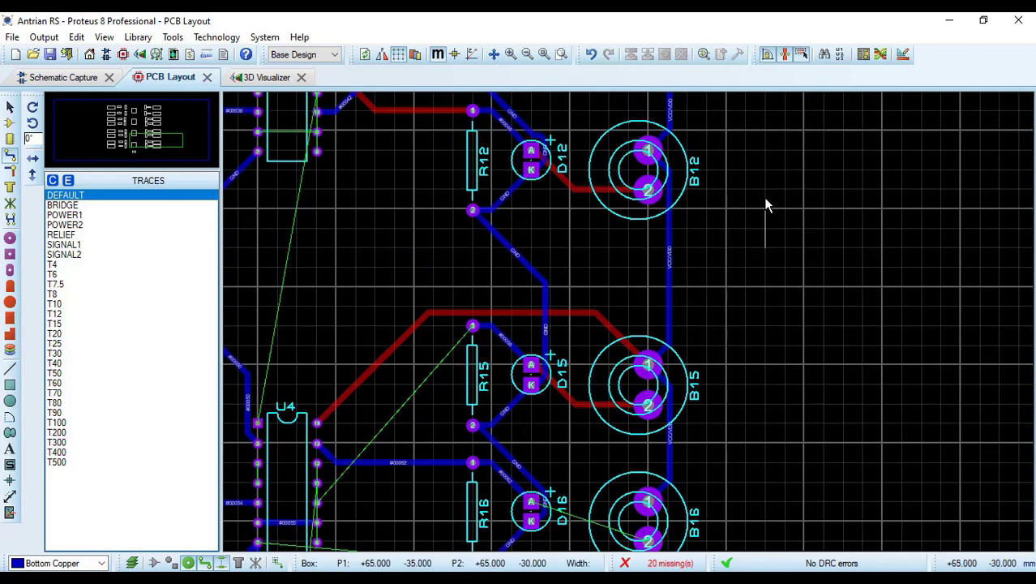
scroll(801, 190, up, 3)
scroll(820, 359, down, 5)
click(317, 270)
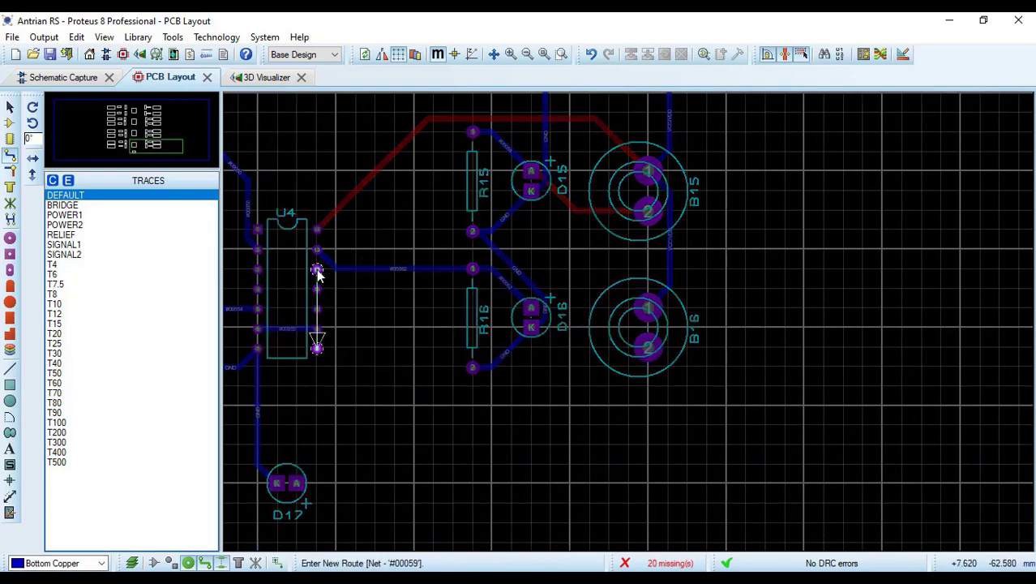
click(317, 349)
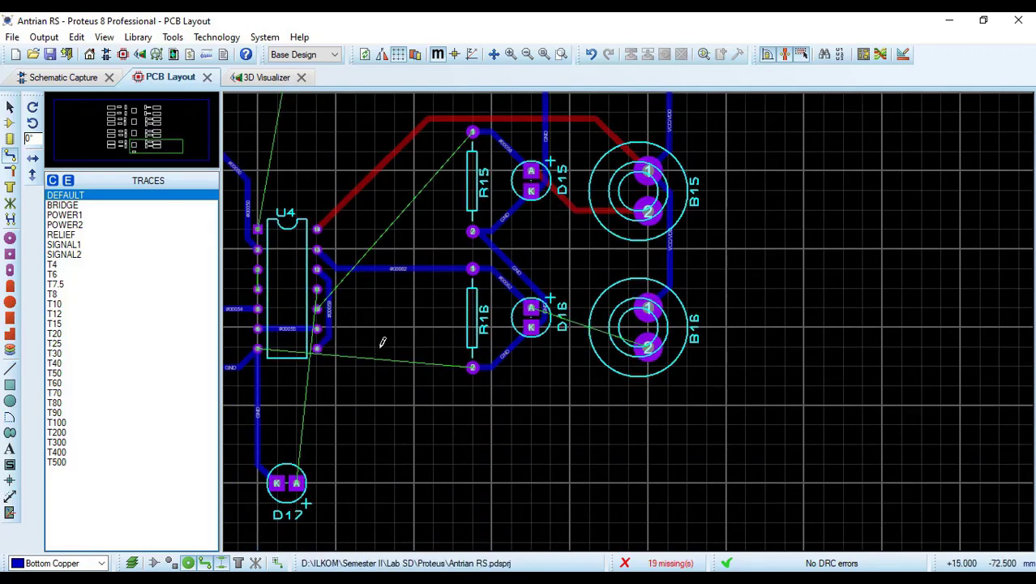
click(258, 348)
click(473, 367)
Route D17's anode to pin 11 of U4 on top copper
click(101, 562)
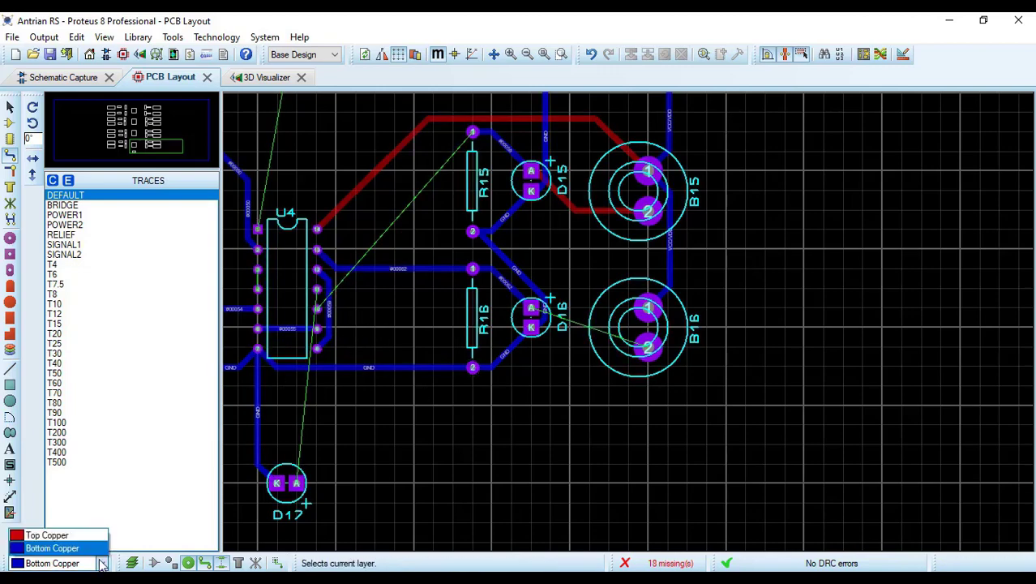
click(50, 533)
click(297, 483)
click(317, 289)
Route U4's pin 10 to R15's pin 1 and D16's anode to B16's pin 2 on top copper
click(317, 309)
click(473, 131)
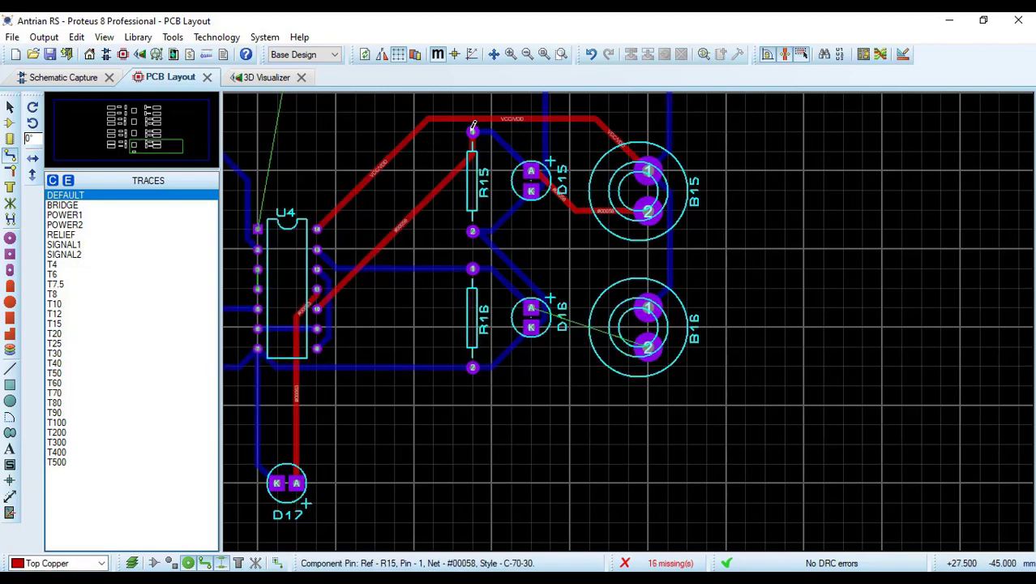
click(531, 308)
click(648, 348)
Route D5's anode to R5's pin 1 and R6's pin 2 to U2's pin 7 on top copper
scroll(629, 321, down, 3)
scroll(633, 316, down, 3)
scroll(908, 315, up, 2)
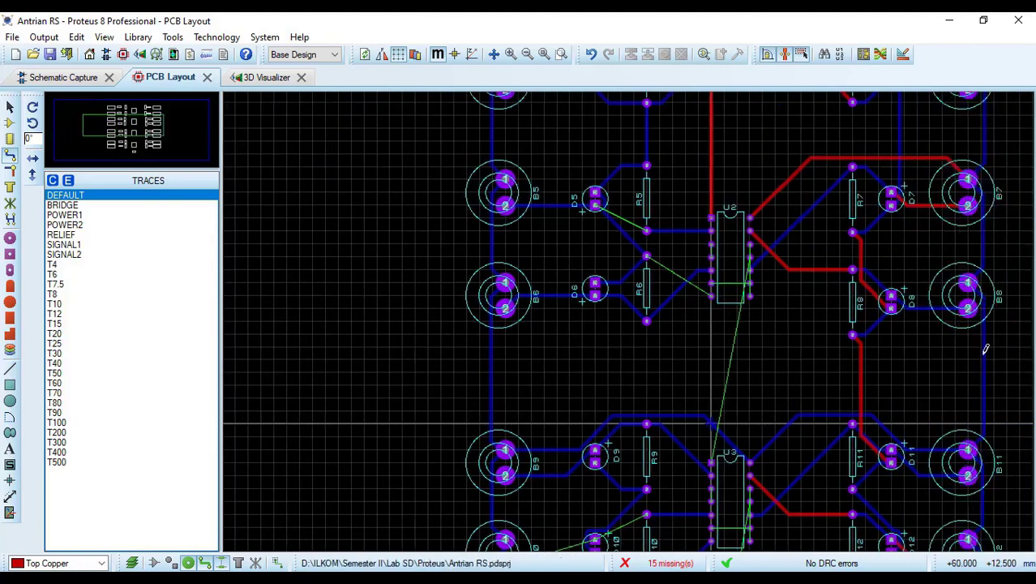
click(595, 205)
click(646, 230)
click(647, 256)
click(711, 296)
Route U2's pin 3 to pin 4 on bottom copper
scroll(80, 561, down, 1)
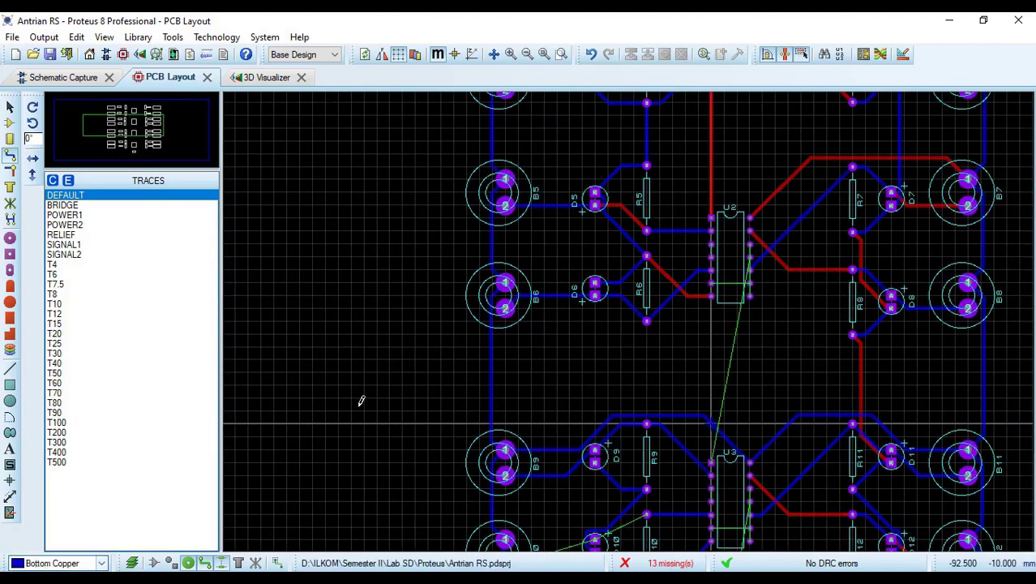
click(711, 244)
click(711, 257)
Delete the bottom copper track from U2's pin 10 to R7 and the top copper track from pin 13 to R8
scroll(801, 358, up, 1)
scroll(1018, 99, up, 2)
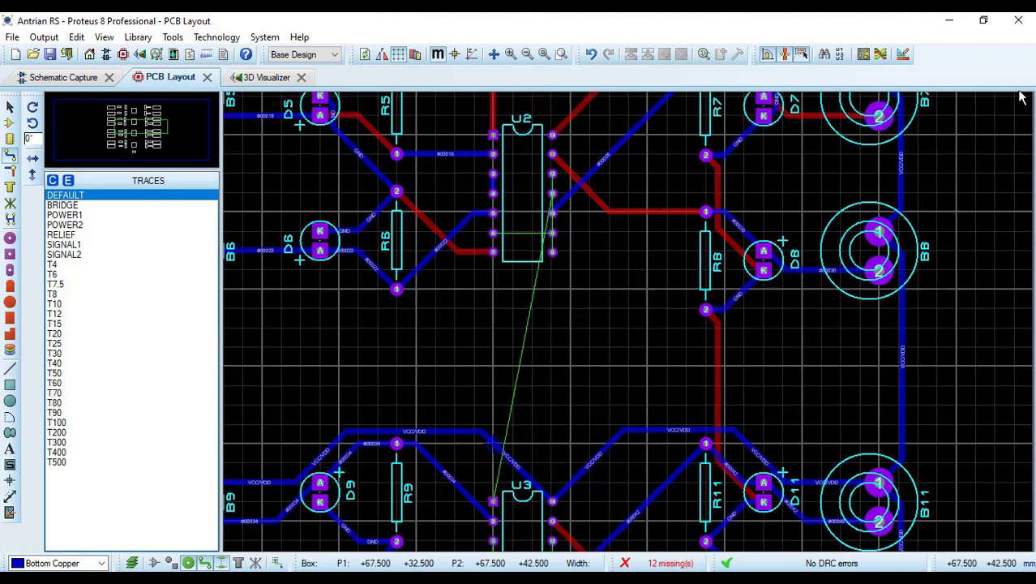
right_click(605, 288)
click(684, 232)
right_click(629, 339)
click(707, 232)
Route U2's pin 12 to pin 8 and R8's pin 1 to U2's pin 13 on bottom copper
click(553, 303)
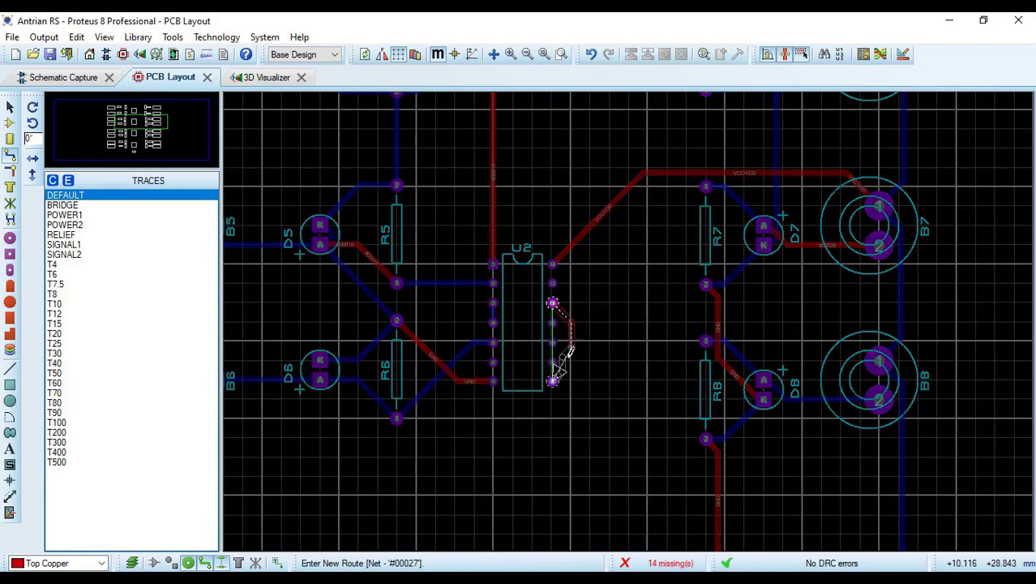
key(Escape)
scroll(80, 561, down, 1)
click(553, 303)
click(553, 380)
click(705, 340)
click(553, 284)
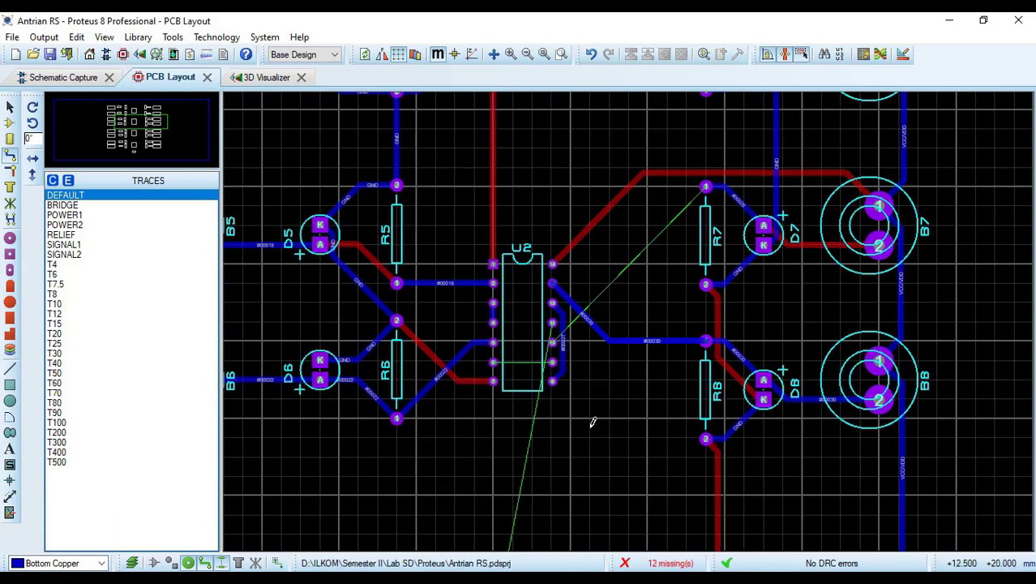
Route U2's pin 6 straight across to pin 9 on bottom copper
click(553, 323)
key(Escape)
click(493, 246)
click(553, 245)
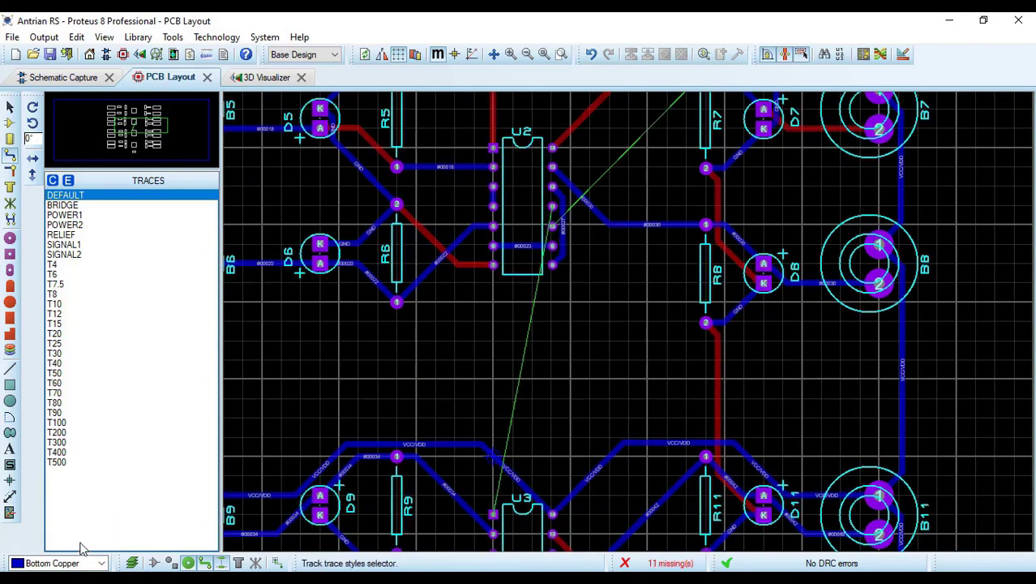
Route U2's pin 11 to U3's pin 1 and U2's pin 10 to R7's pin 1 on top copper
scroll(79, 561, up, 1)
click(553, 206)
click(494, 513)
click(553, 225)
click(705, 148)
Route D10's anode to B10's pin 2 on top copper and to R10's pin 1 on bottom copper
scroll(846, 367, down, 1)
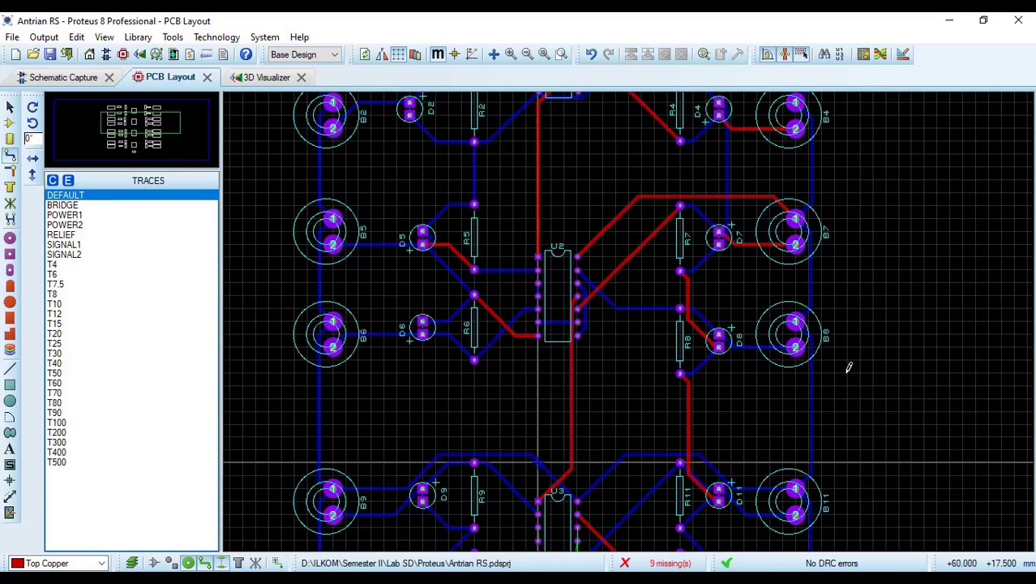
drag(847, 349, 914, 550)
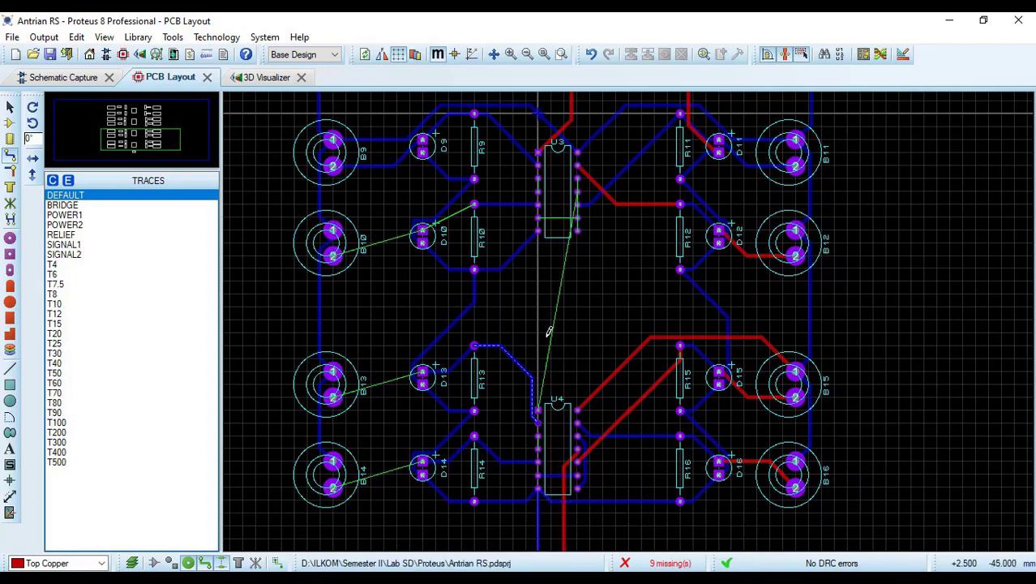
click(333, 256)
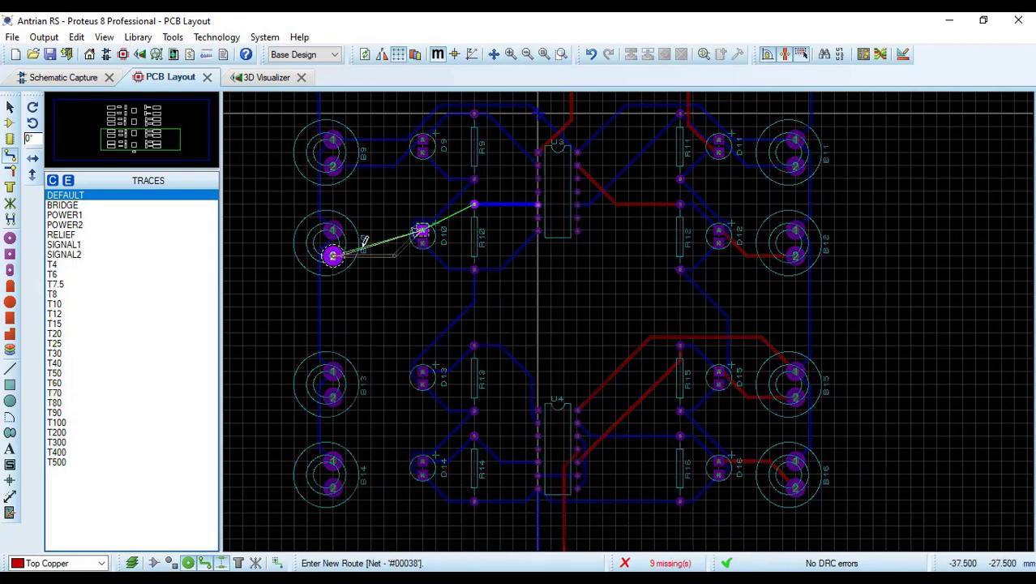
click(421, 242)
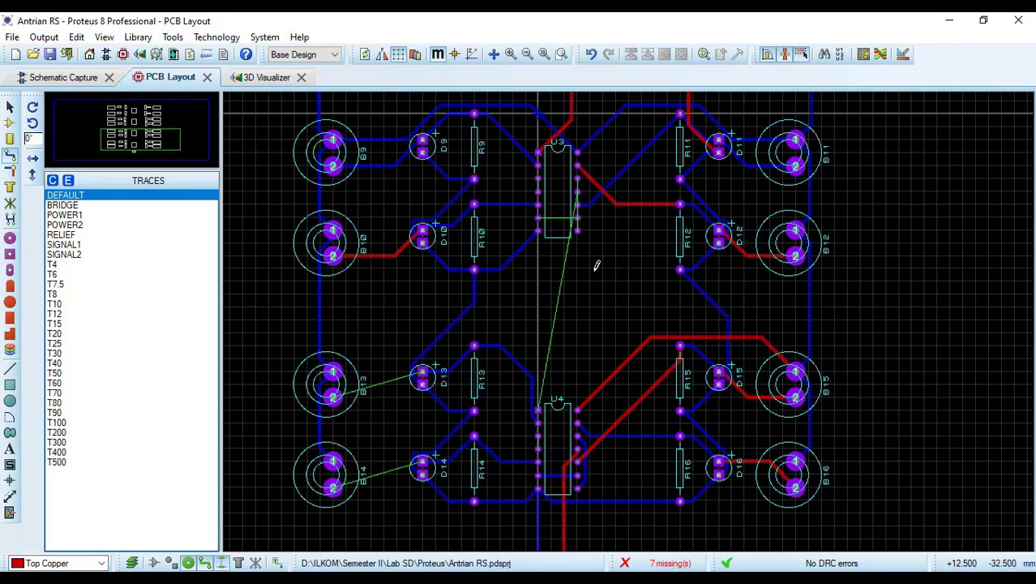
Delete the tracks from U3's pin 13 to R12 and from U3's pin 10 to R11
scroll(595, 265, up, 3)
right_click(691, 192)
click(729, 229)
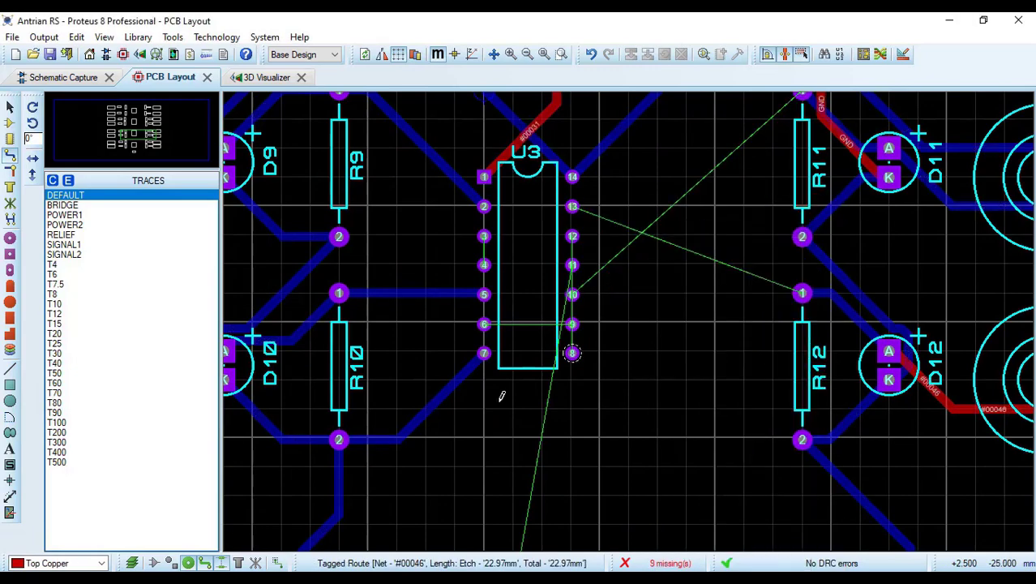
Route U3's pin 12 to pin 8 and R12's pin 1 to U3's pin 13 on bottom copper
click(572, 236)
click(572, 352)
click(802, 292)
click(573, 207)
Route U3's pin 3 to pin 4 and pin 6 to pin 9 on bottom copper
click(484, 236)
click(484, 265)
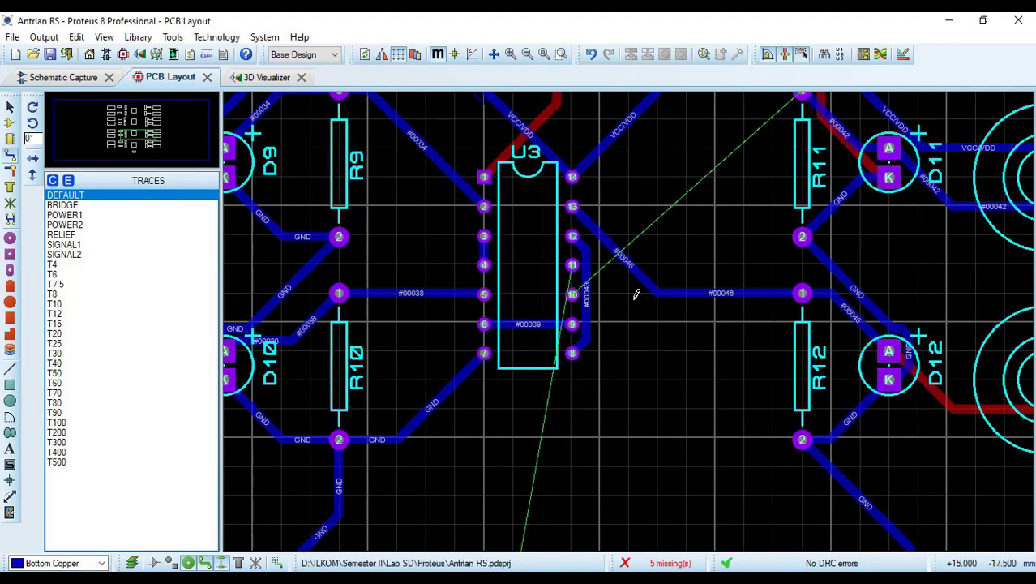
Route U3's pin 10 to R11's pin 1 and U3's pin 11 to U4's pin 1 on top copper
scroll(635, 294, down, 1)
click(59, 563)
click(54, 533)
click(590, 302)
click(744, 167)
click(590, 283)
scroll(559, 405, down, 3)
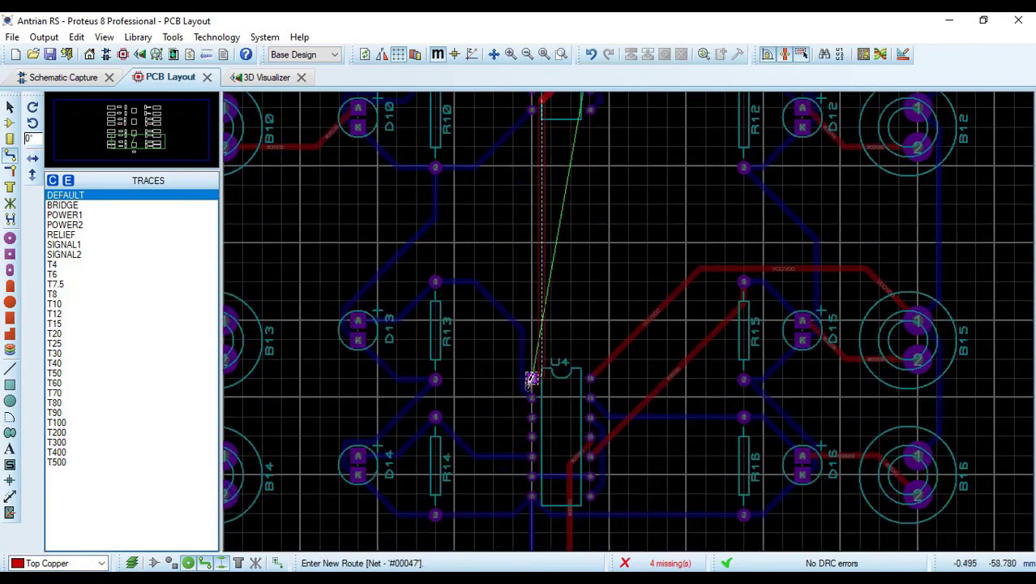
click(531, 377)
Route B13's pin 2 to D13's anode and B14's pin 2 to D14's anode on top copper
scroll(495, 355, left, 3)
click(497, 359)
click(631, 321)
click(499, 492)
click(631, 456)
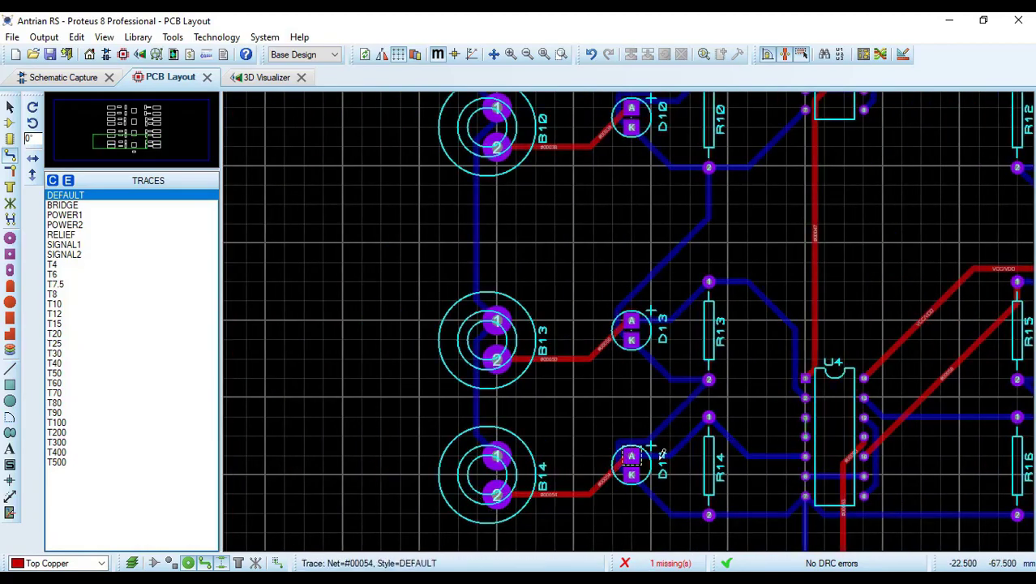
Route the last missing connection, U4's pin 3 to pin 4, on bottom copper
scroll(636, 454, down, 2)
drag(996, 300, 993, 93)
drag(989, 361, 983, 553)
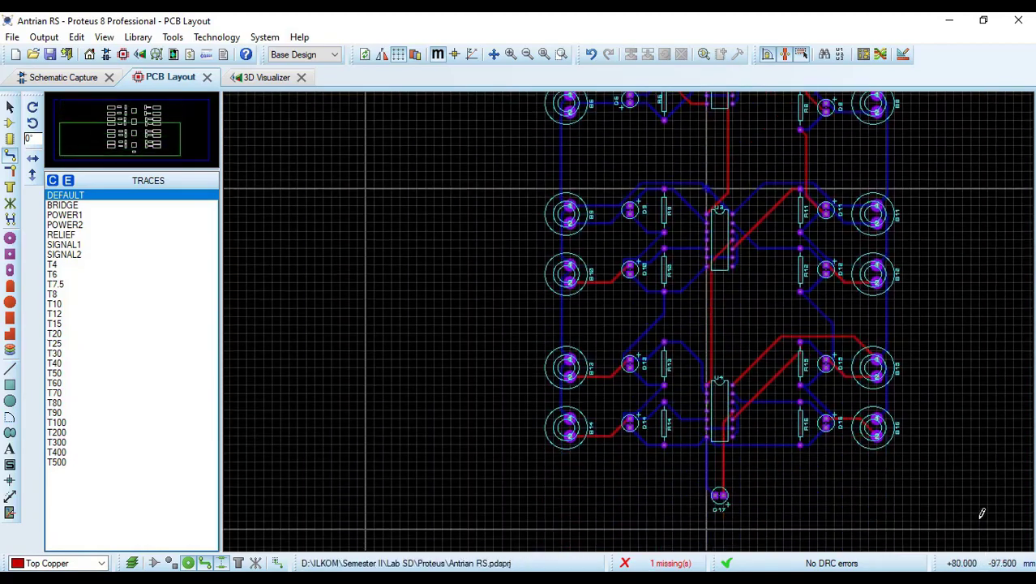
scroll(778, 465, up, 2)
click(89, 563)
click(96, 544)
click(475, 168)
click(475, 187)
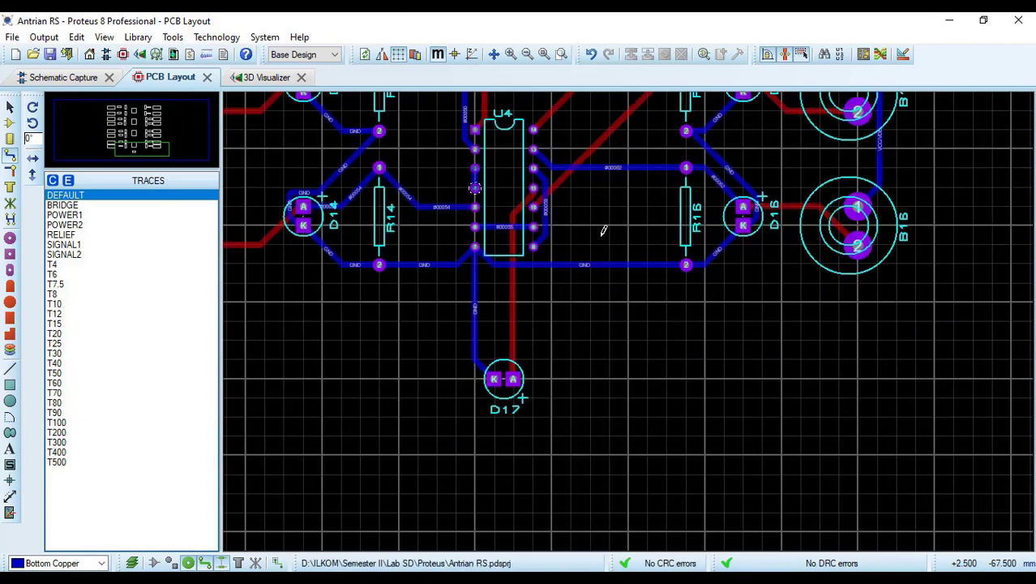
Examine the fully routed board in the layout and in the 3D view from its component and solder sides
scroll(732, 362, down, 3)
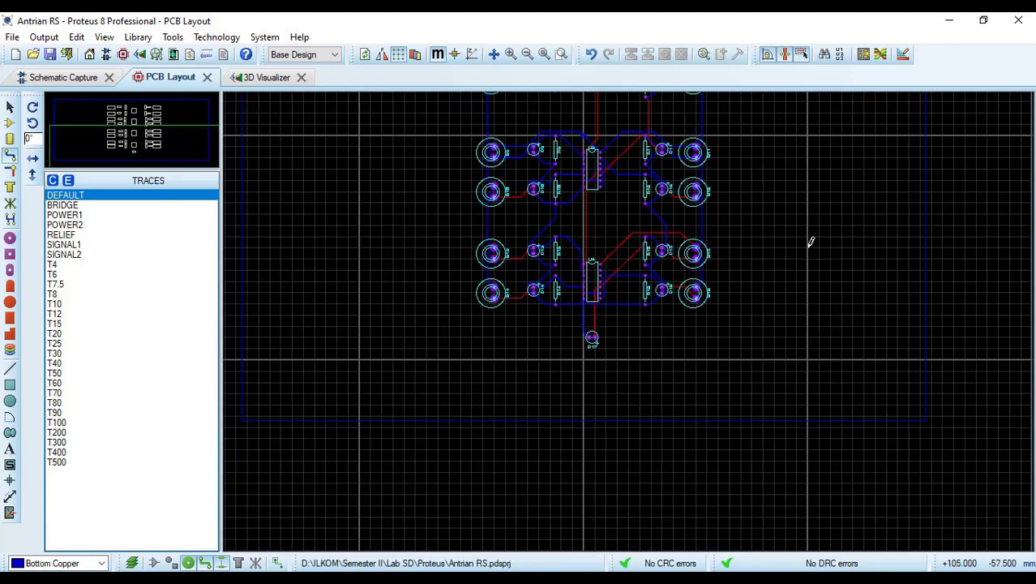
drag(795, 246, 770, 98)
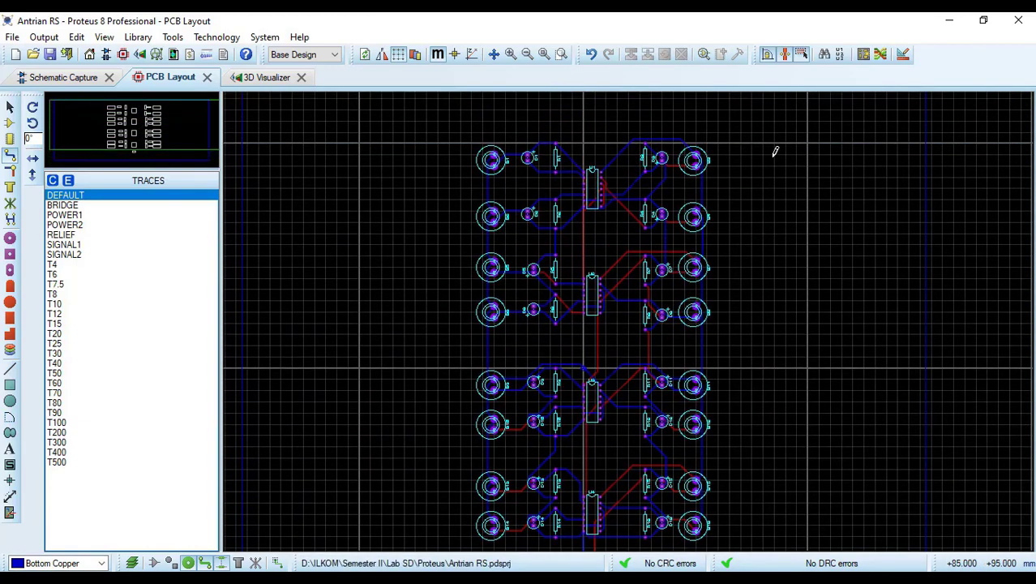
mouse_move(775, 478)
mouse_down()
mouse_move(775, 556)
mouse_move(769, 474)
mouse_up()
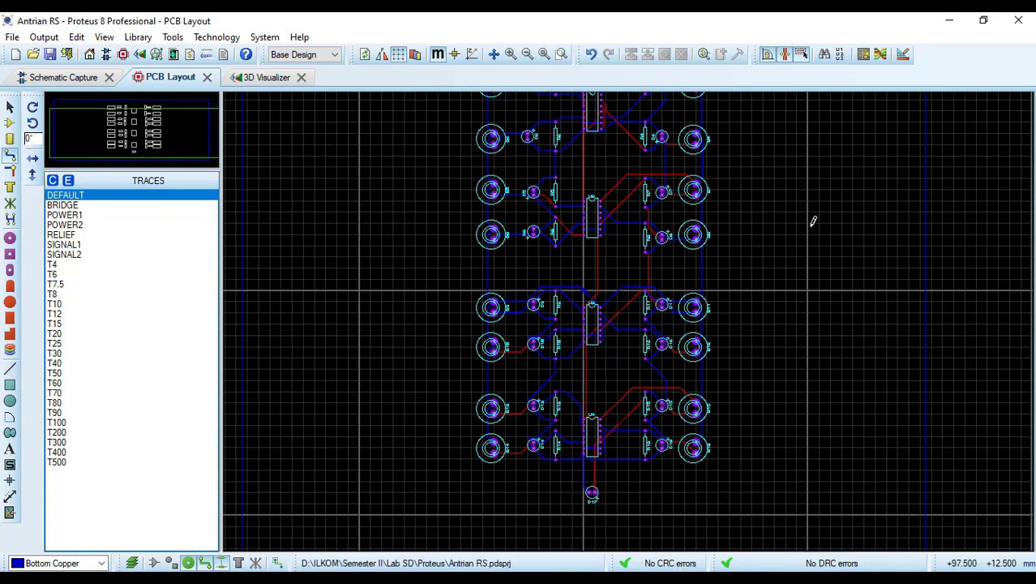
drag(817, 178, 810, 92)
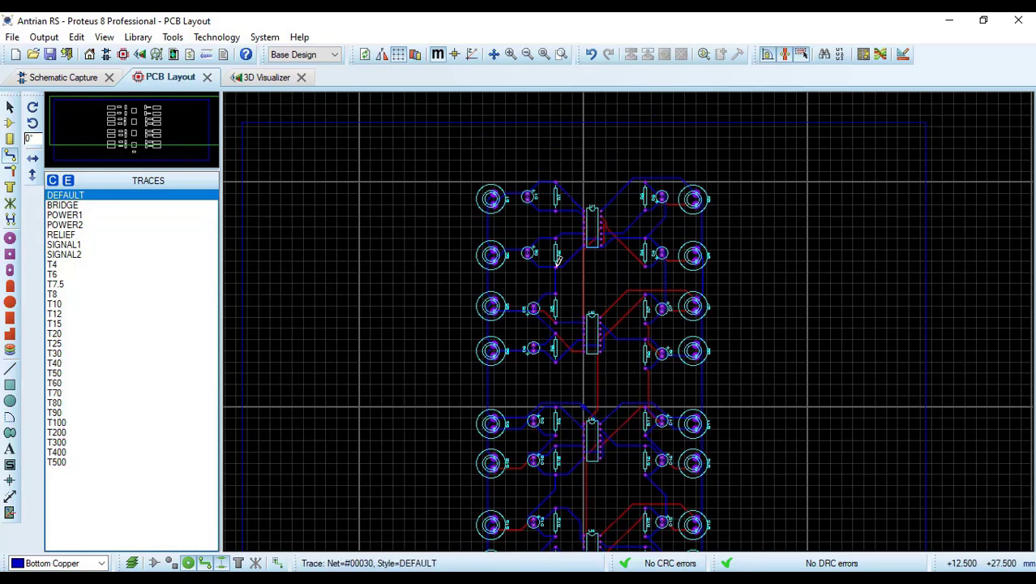
click(266, 78)
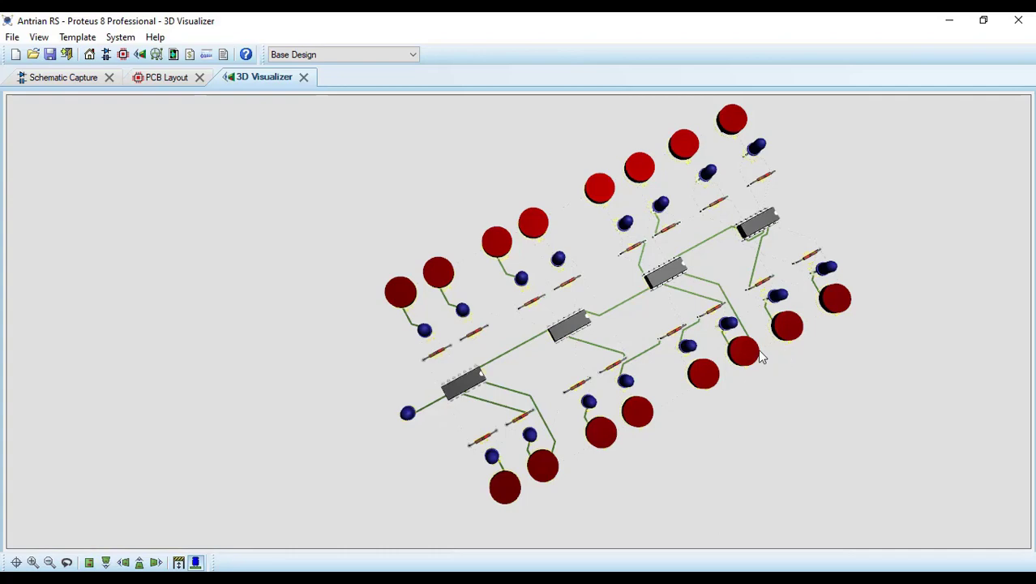
drag(760, 354, 973, 354)
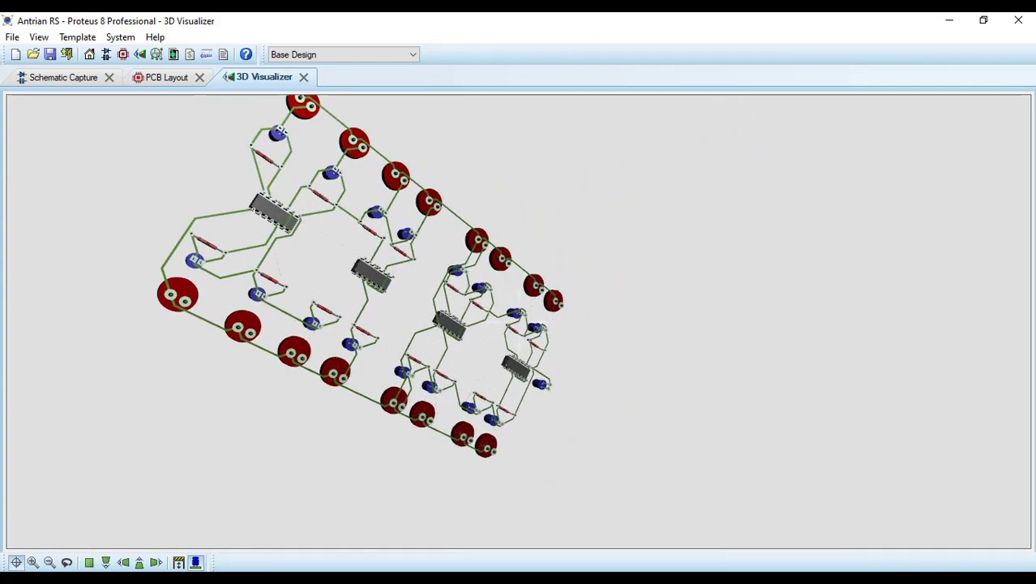
drag(519, 322, 520, 343)
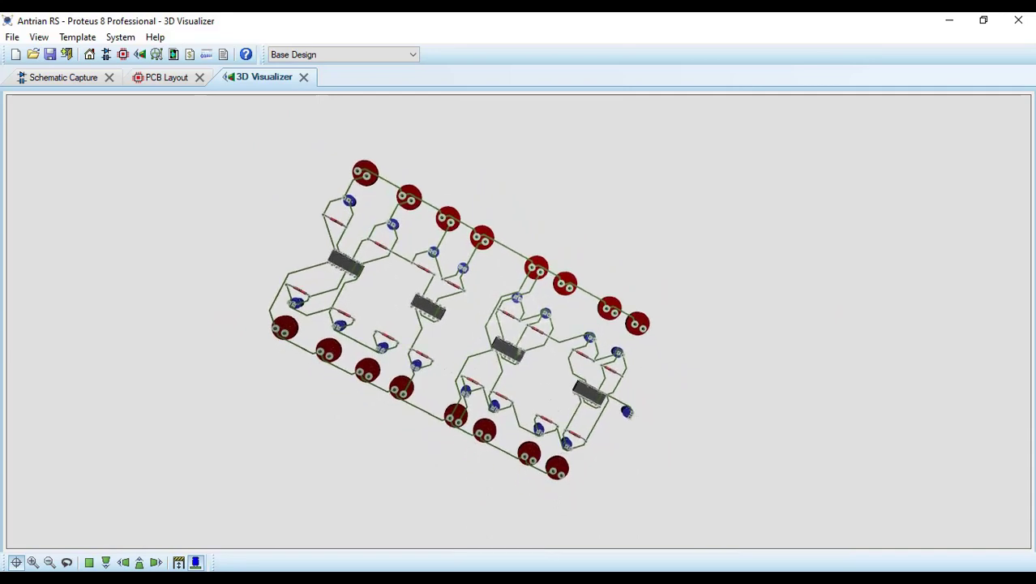
mouse_move(519, 322)
mouse_down()
mouse_move(648, 324)
mouse_move(533, 322)
mouse_up()
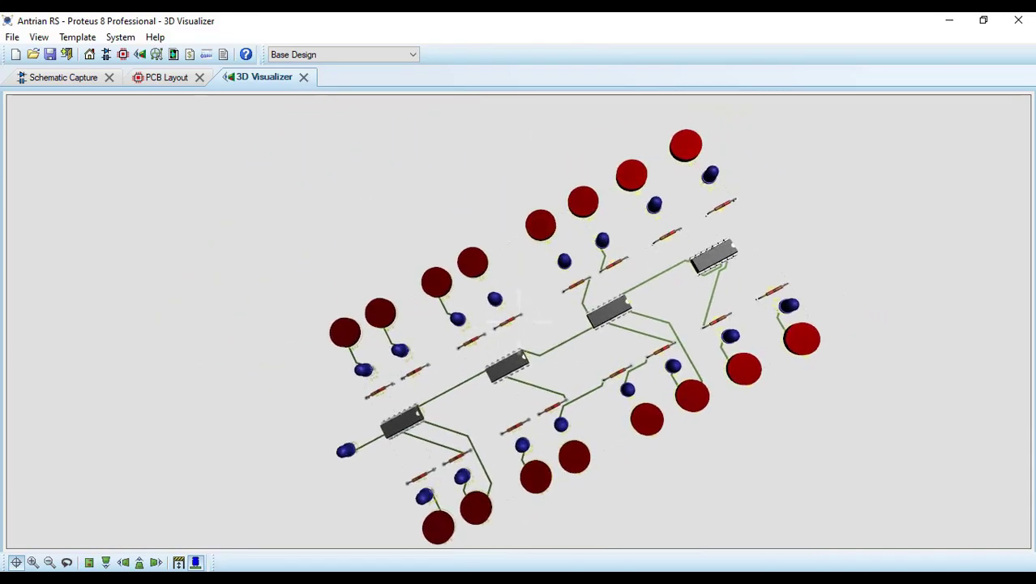
Place a solid top copper zone around all components in the PCB layout, with no net and DEFAULT boundary
click(164, 78)
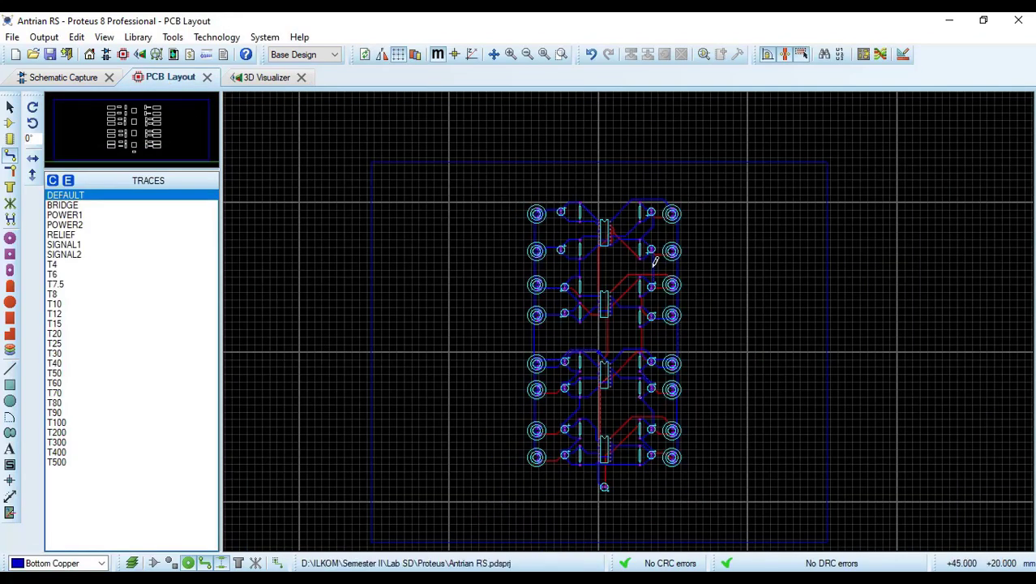
click(9, 188)
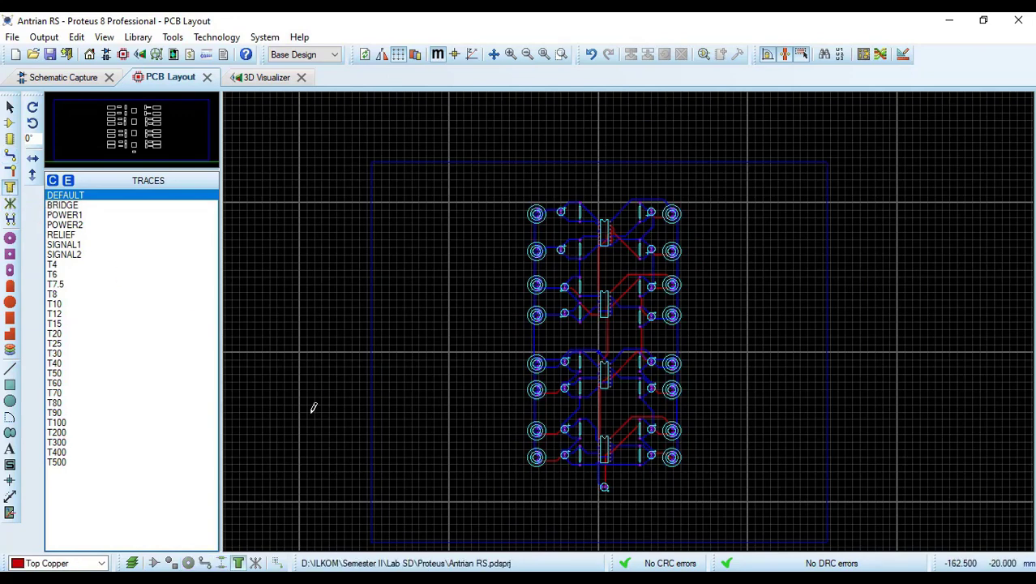
click(101, 564)
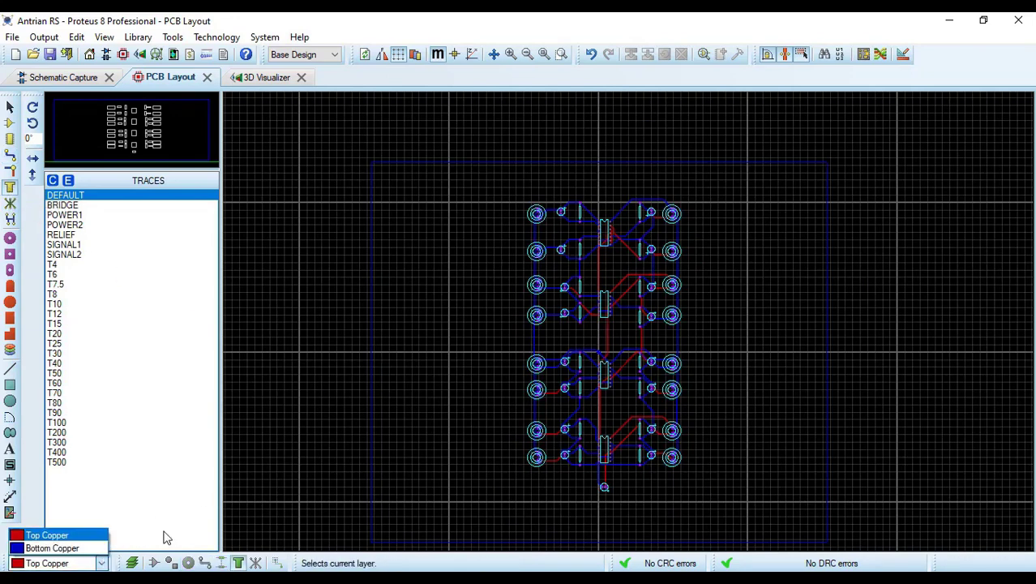
click(521, 194)
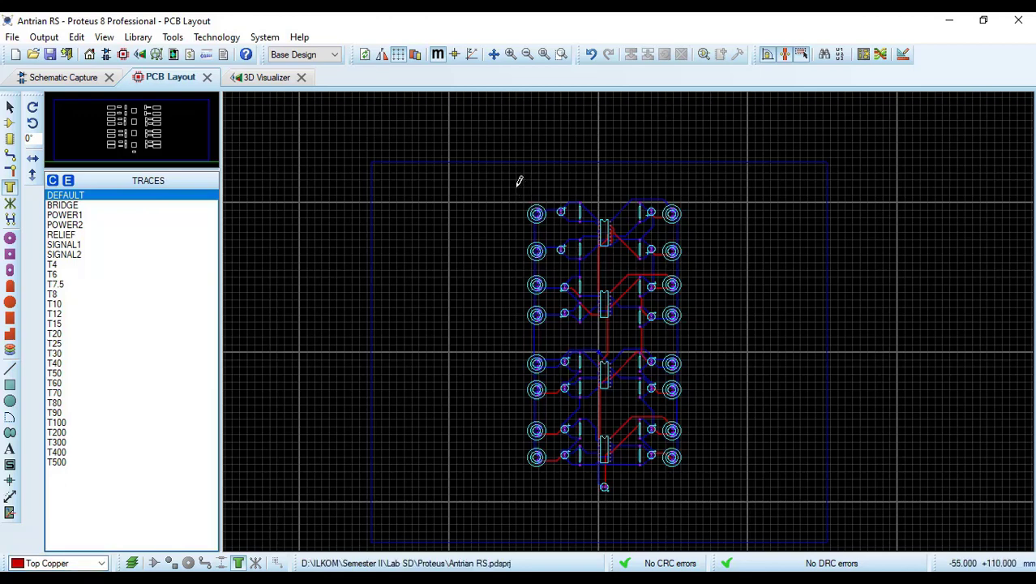
drag(517, 187, 695, 500)
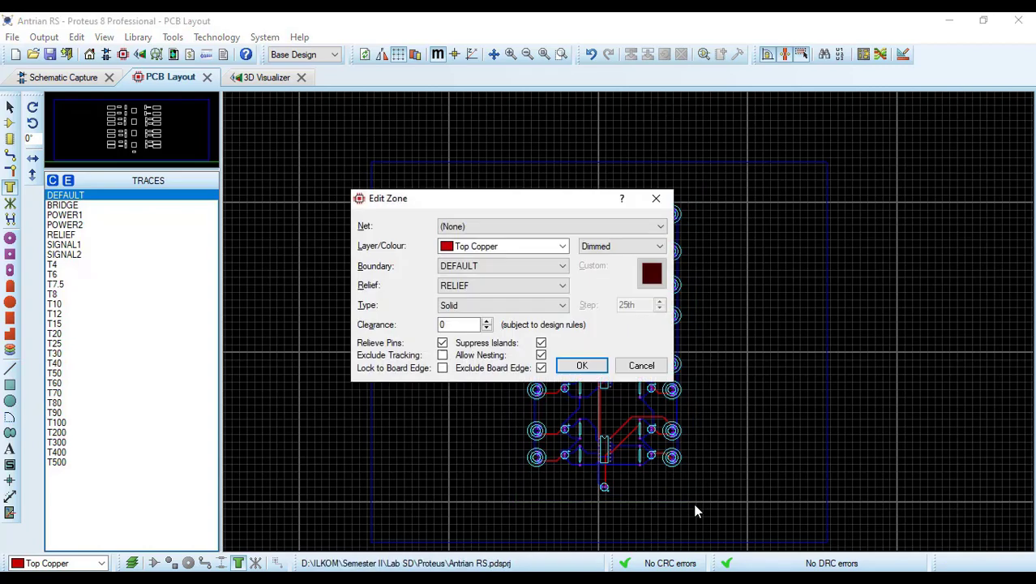
click(583, 367)
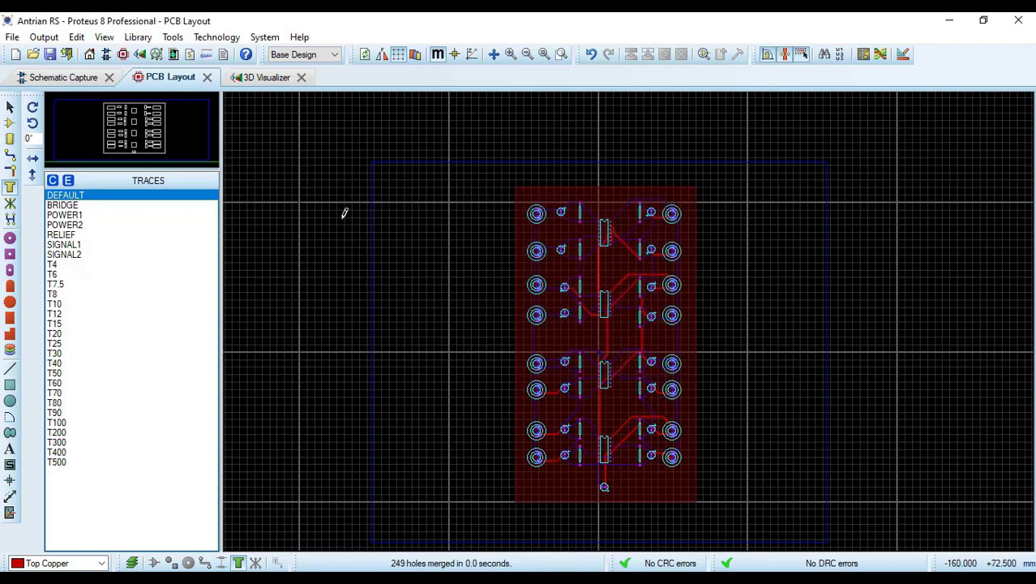
Inspect the board with its copper zone in the 3D view, and return to the PCB layout
click(268, 81)
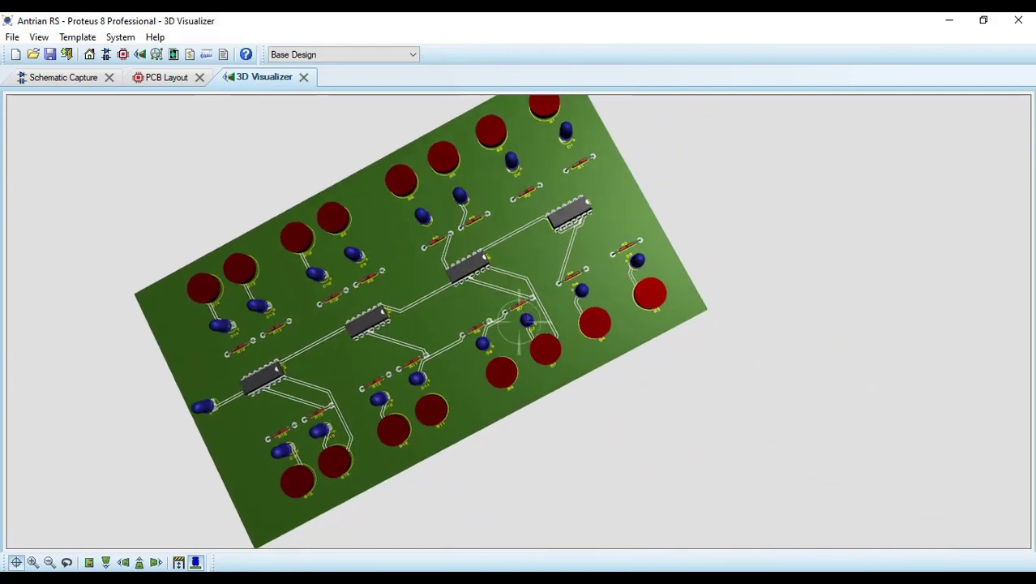
drag(518, 321, 421, 340)
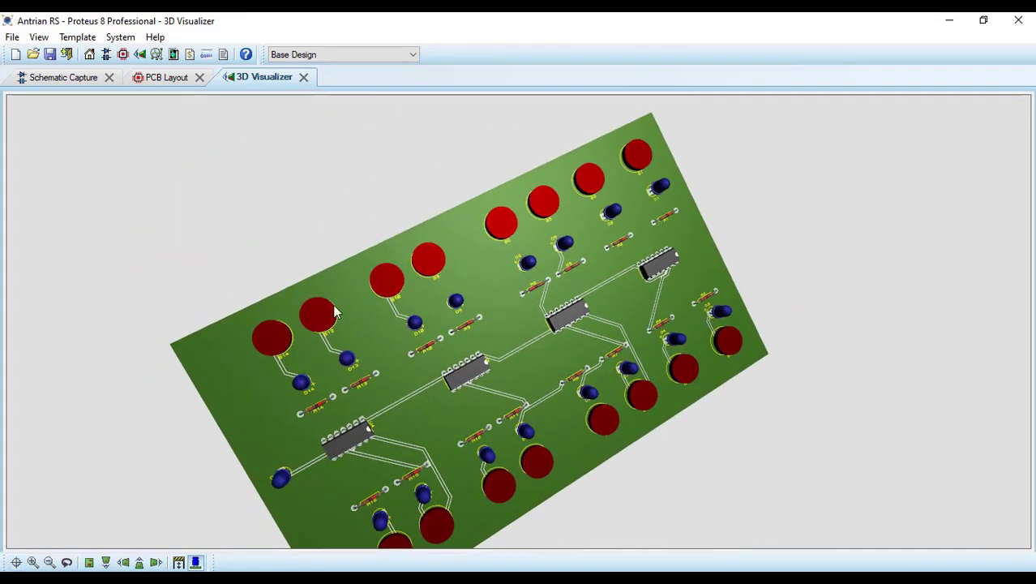
click(165, 79)
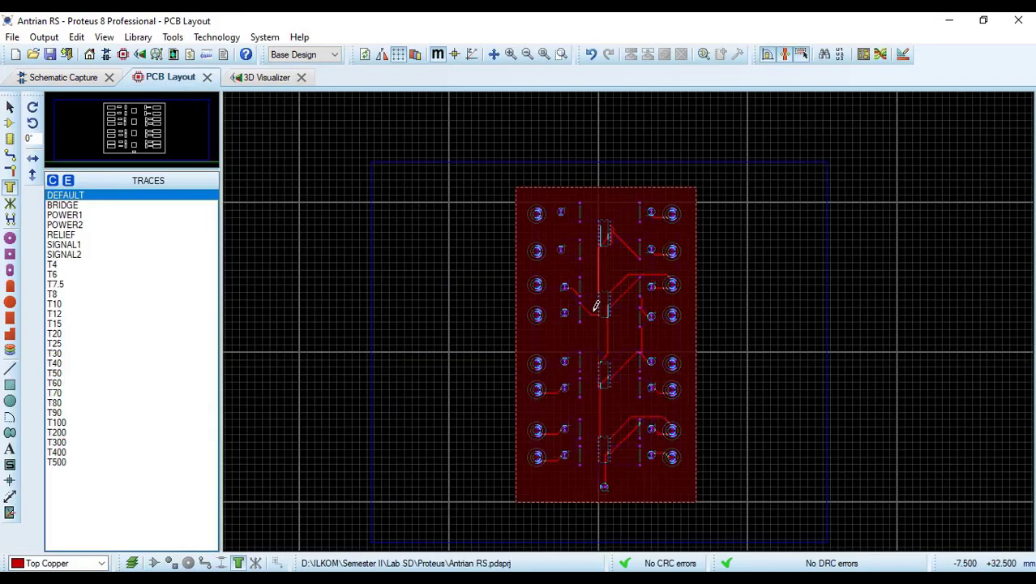
Review the whole schematic from B1 down to D17 and compare it with the PCB layout and 3D view
click(70, 81)
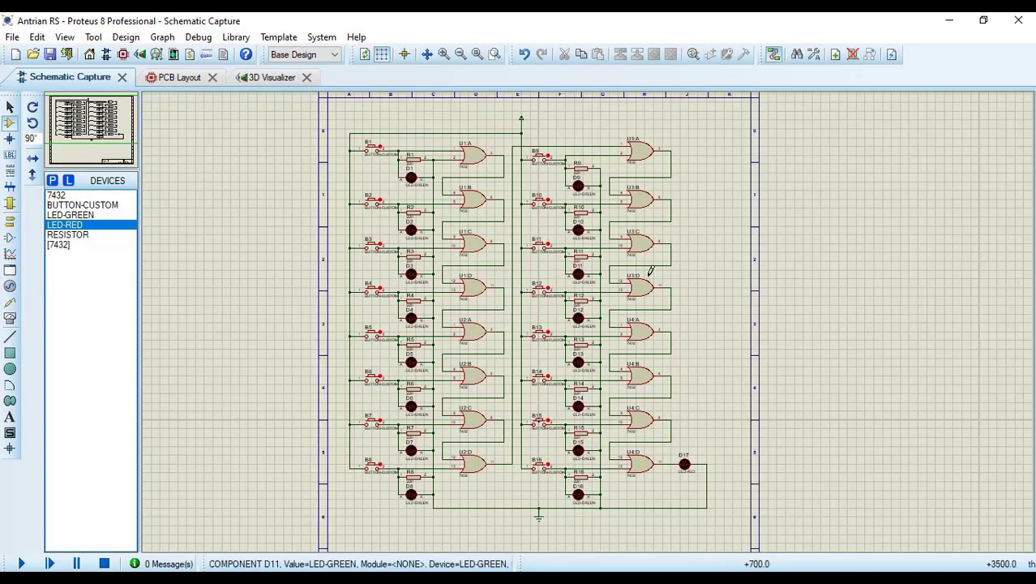
drag(818, 152, 812, 102)
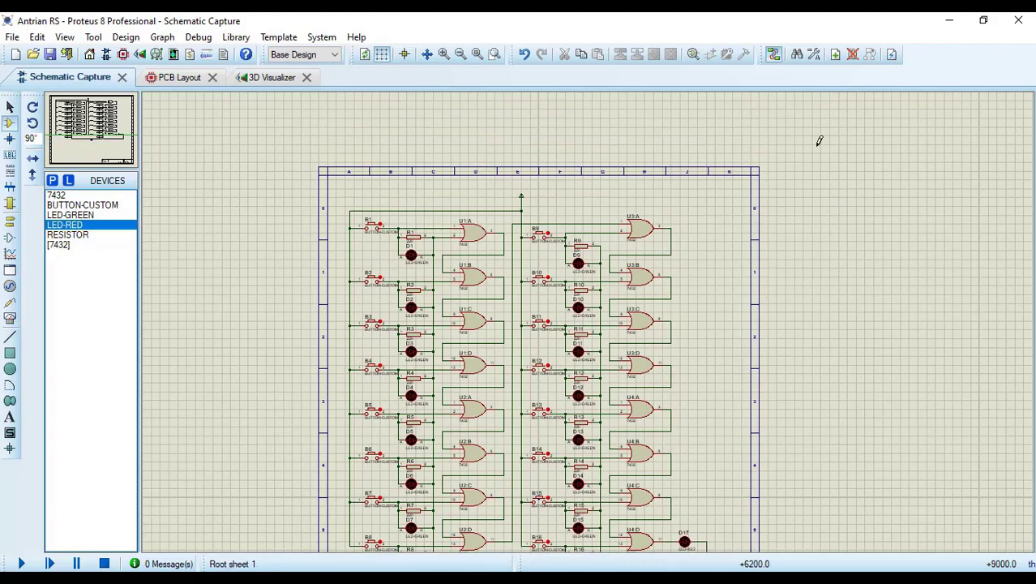
drag(822, 450, 825, 527)
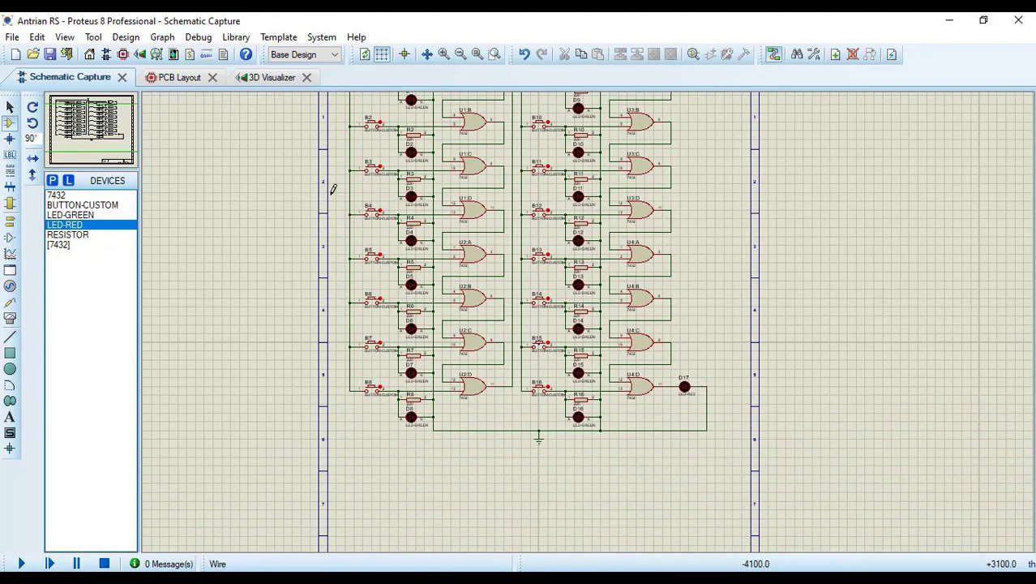
click(179, 80)
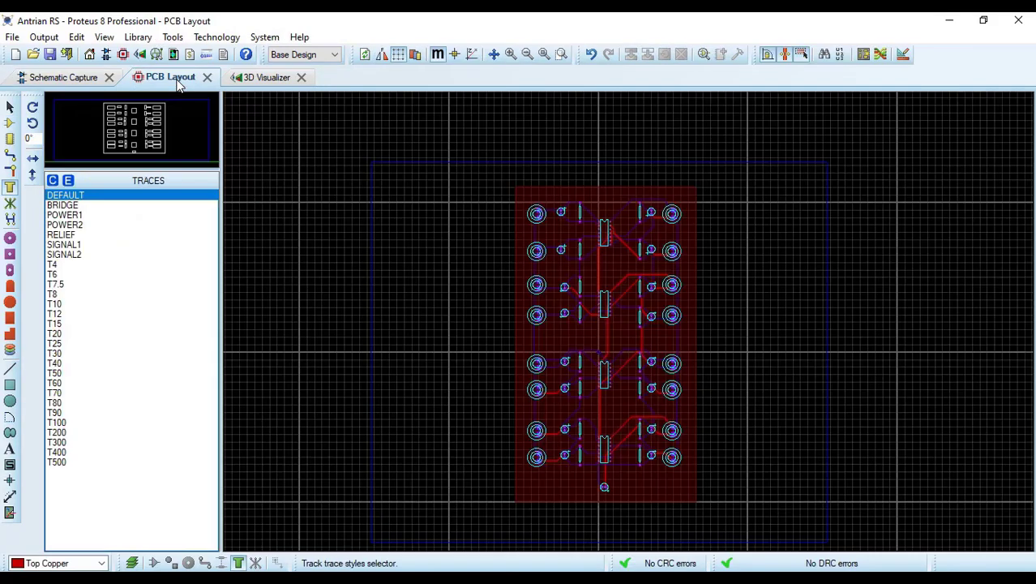
click(265, 78)
click(161, 79)
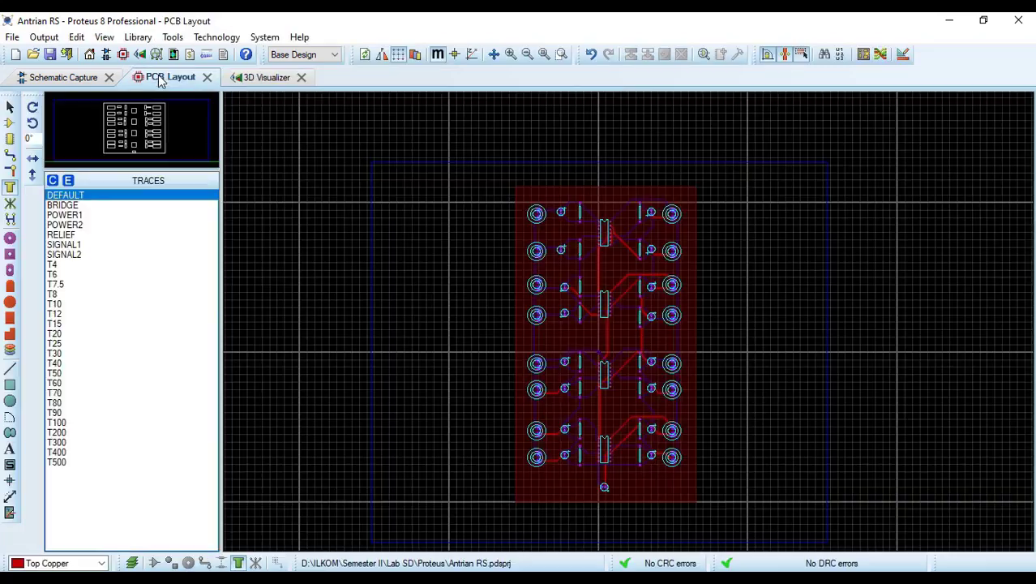
click(65, 77)
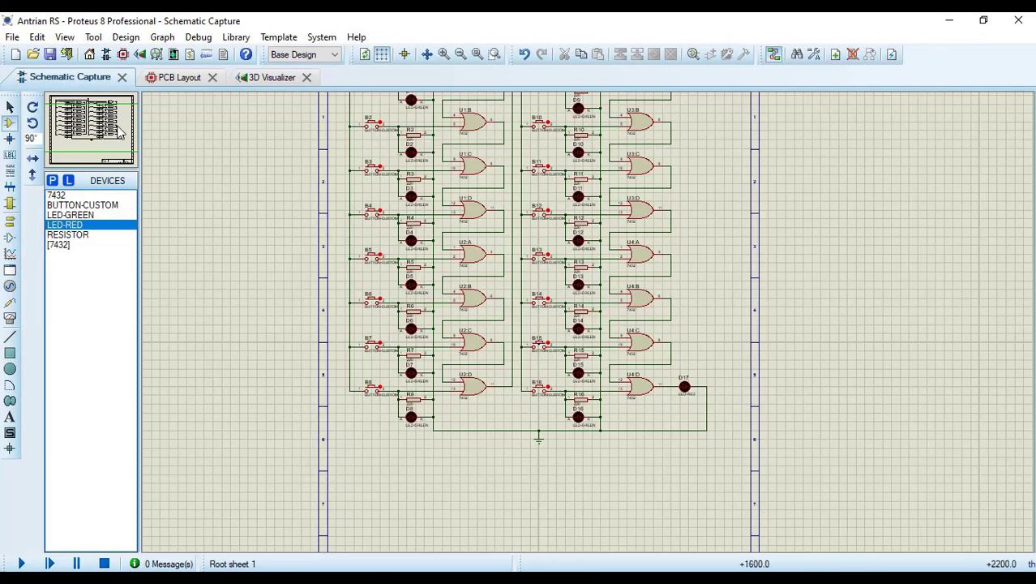